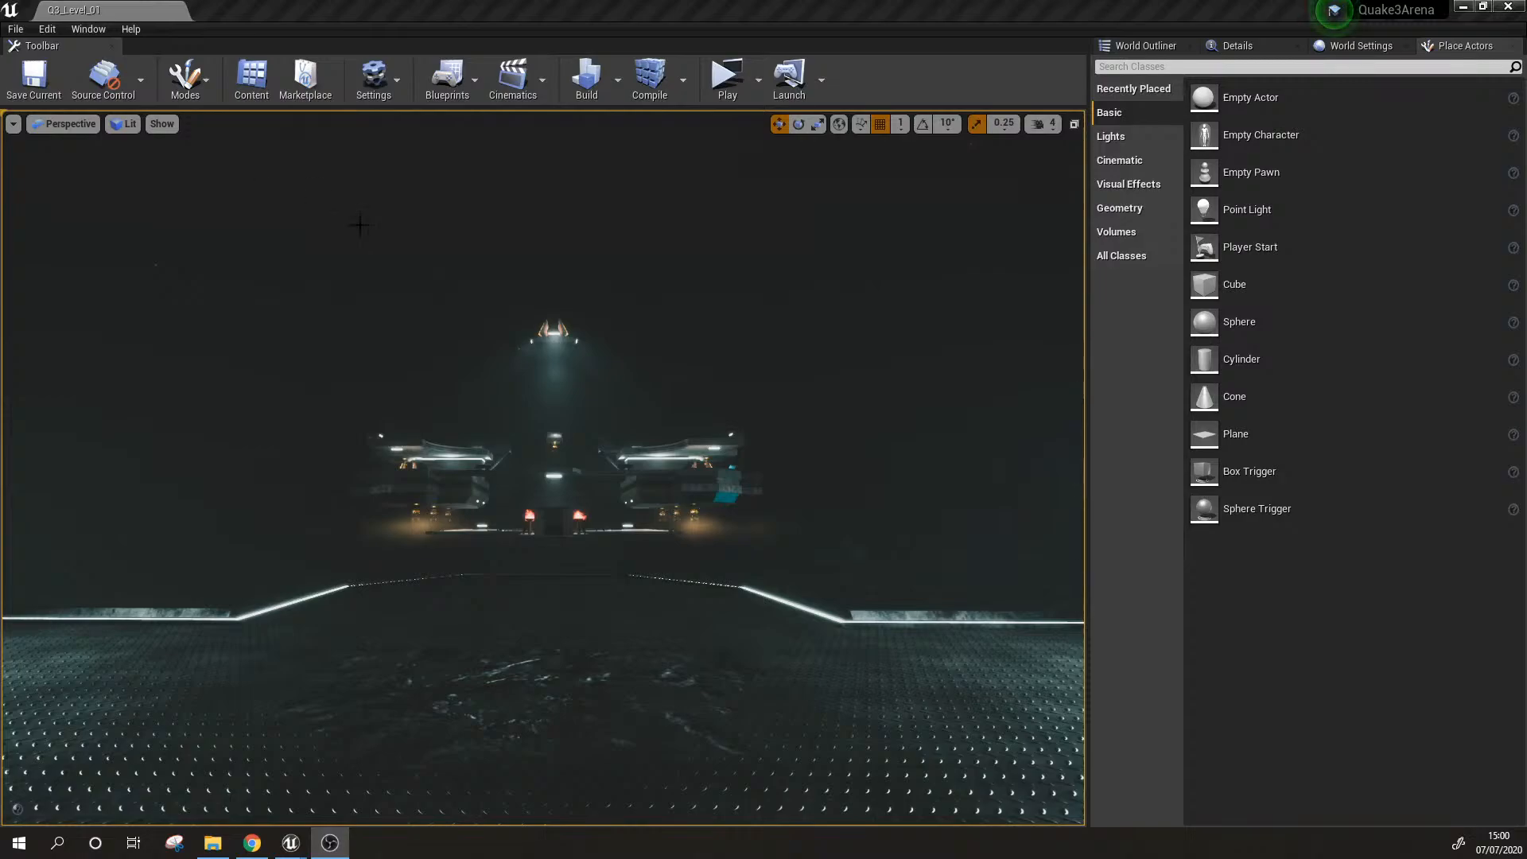
# Step: Examine the whole arena from a distance, including the floating platforms, the nebula backdrop and the surrounding volumes
pyautogui.moveTo(650, 476); pyautogui.dragTo(654, 510, button='right')
pyautogui.press('e')
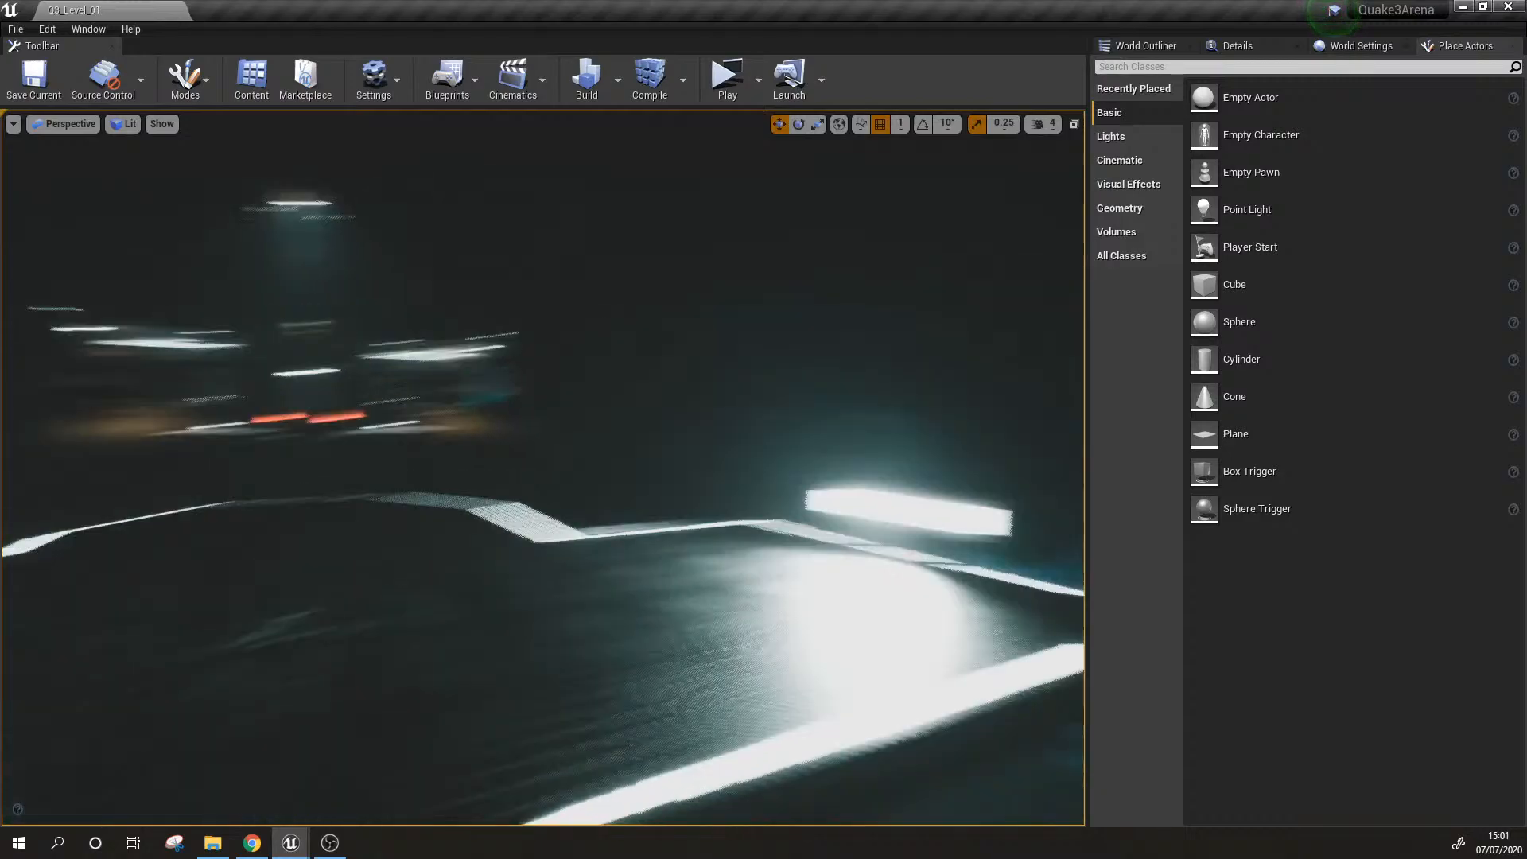
pyautogui.press('w')
pyautogui.moveTo(646, 444); pyautogui.dragTo(607, 479, button='right')
pyautogui.press('s')
pyautogui.press('a')
pyautogui.press('s')
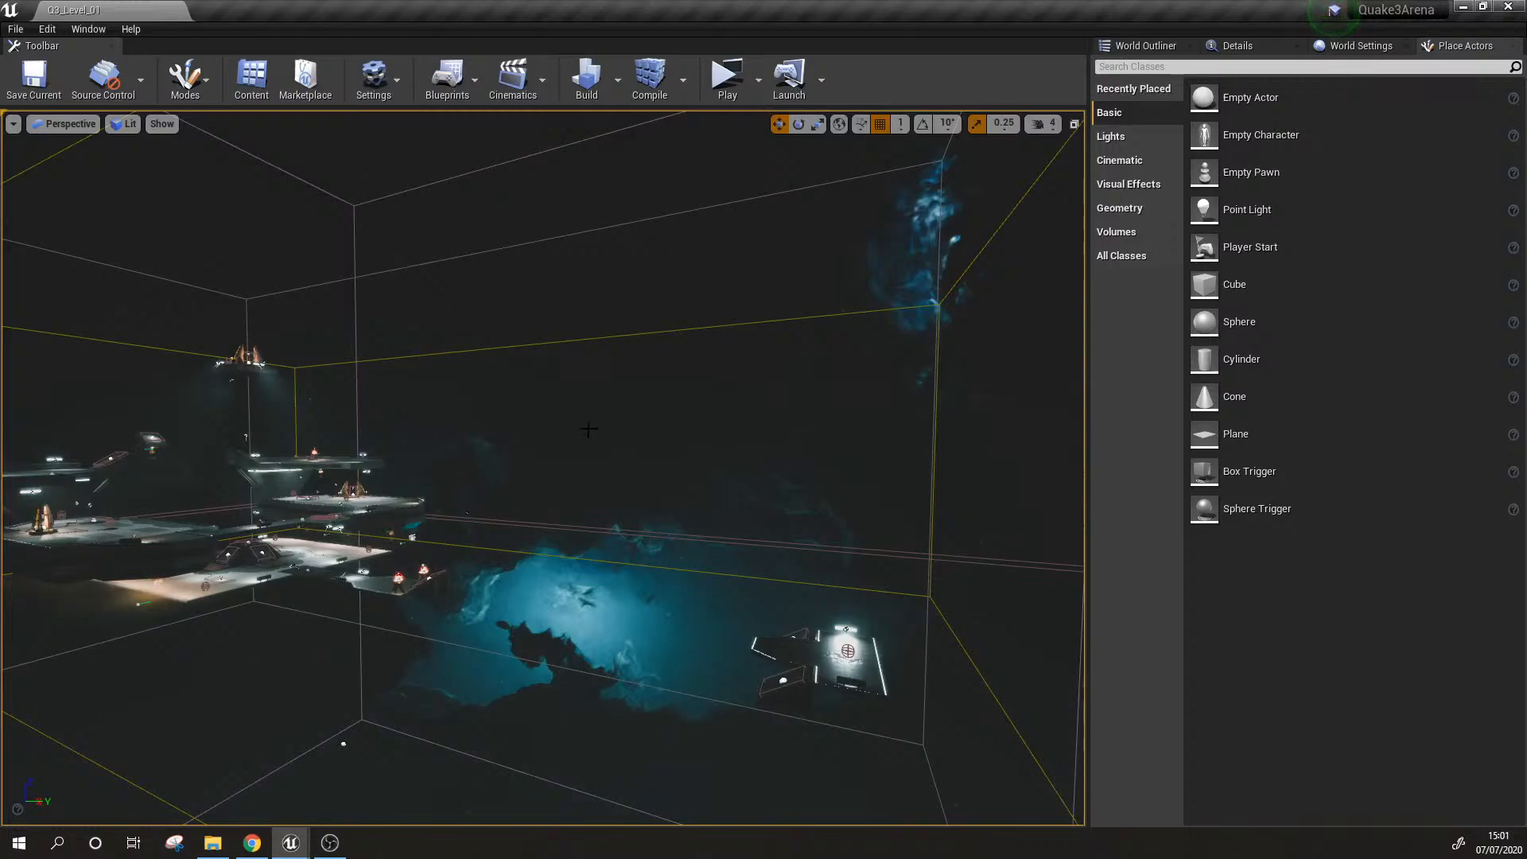
pyautogui.moveTo(592, 511); pyautogui.dragTo(599, 523, button='right')
pyautogui.press('w')
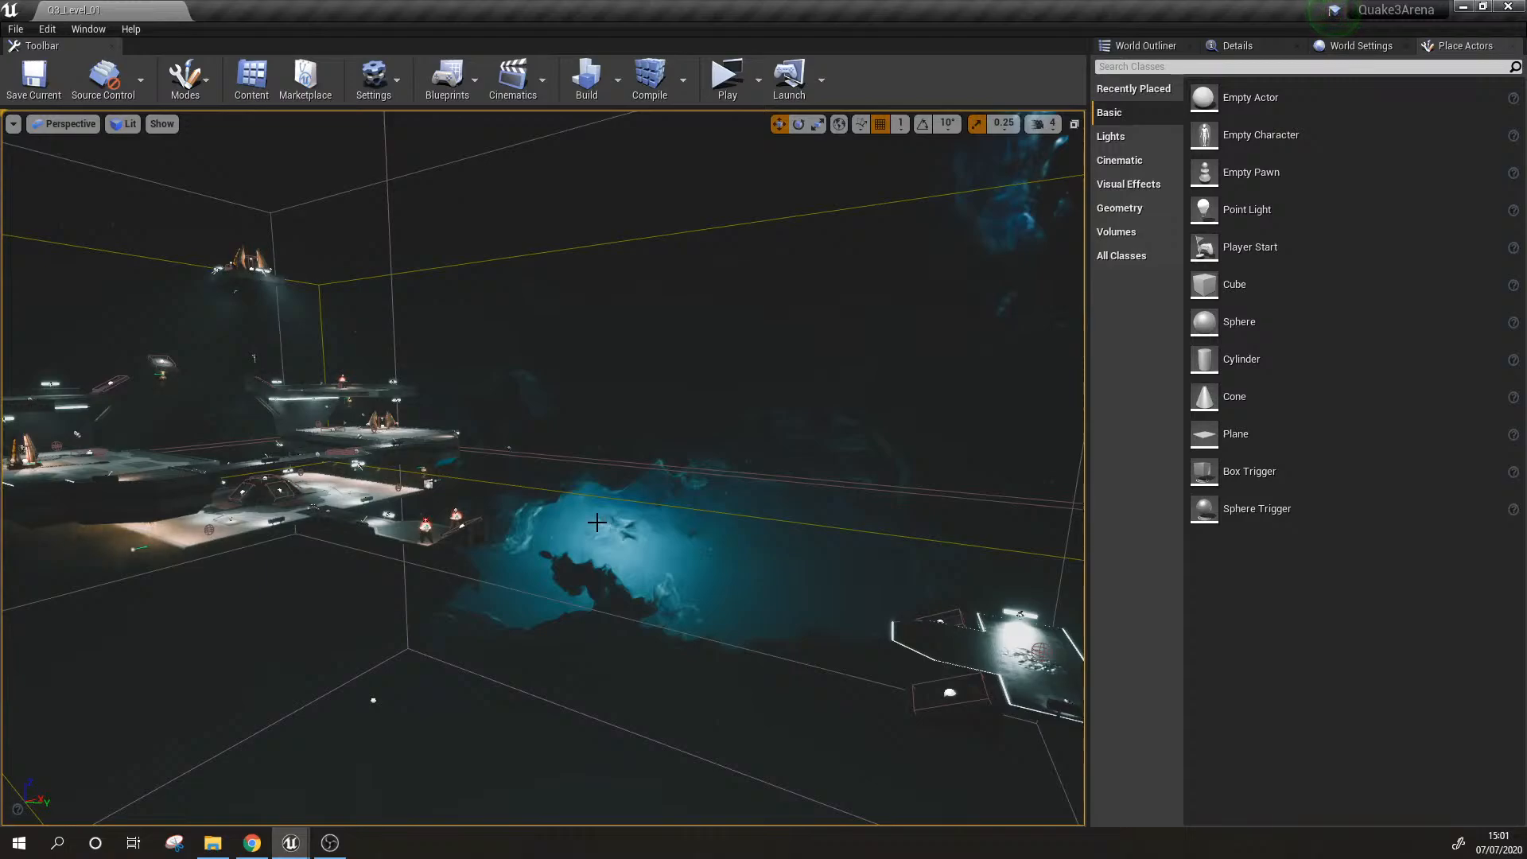
pyautogui.moveTo(597, 523); pyautogui.dragTo(567, 515, button='right')
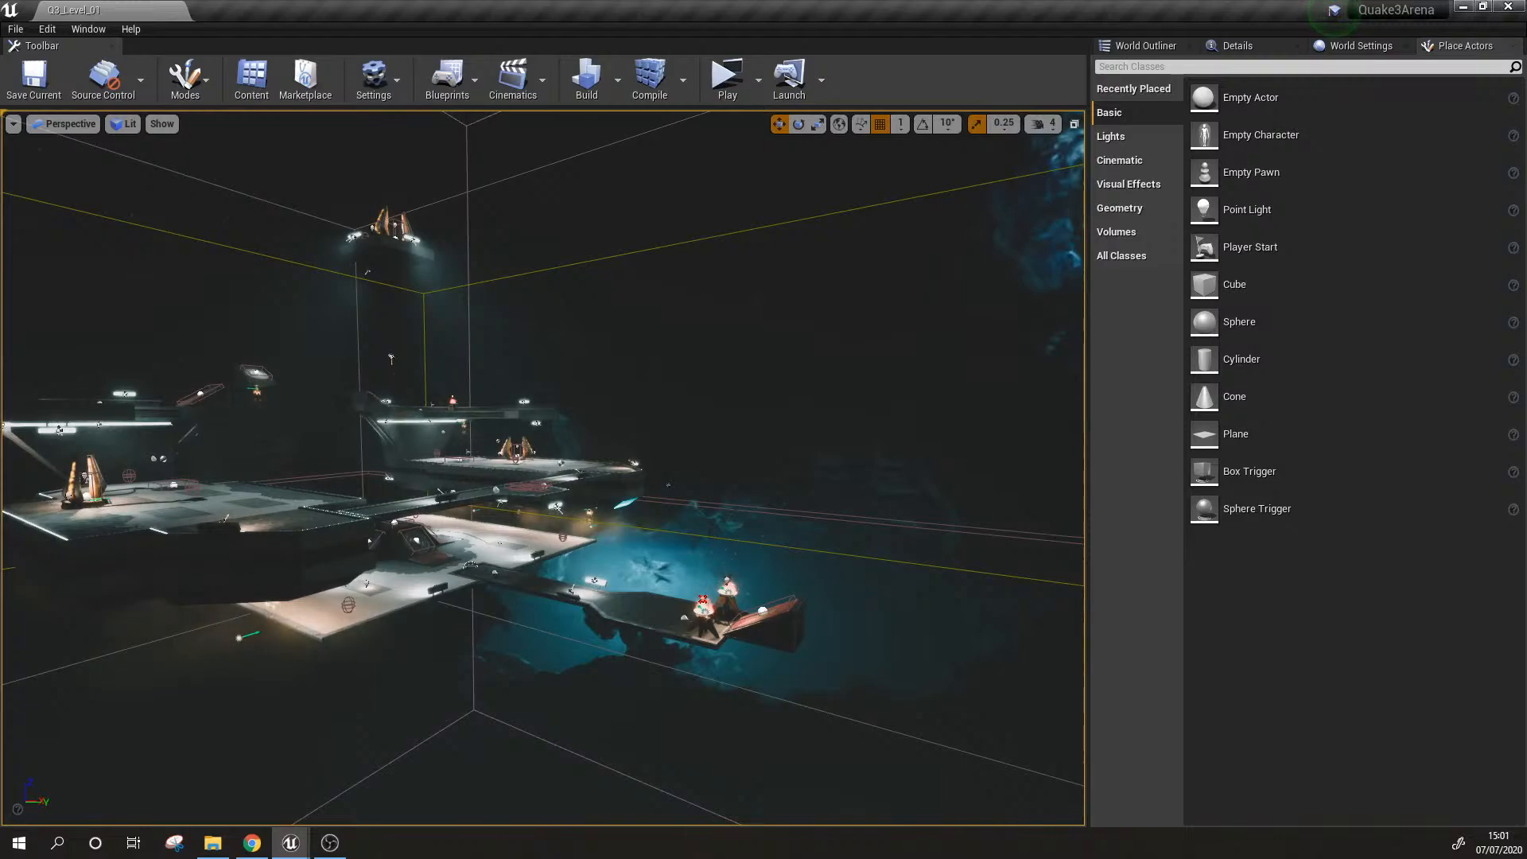
# Step: Examine the arena's raised side platforms, the connecting bridge and the central jump-pad structure up close
pyautogui.press('w')
pyautogui.moveTo(668, 484); pyautogui.dragTo(595, 473, button='right')
pyautogui.press('s')
pyautogui.hotkey('alt', 'Tab')
pyautogui.press('s')
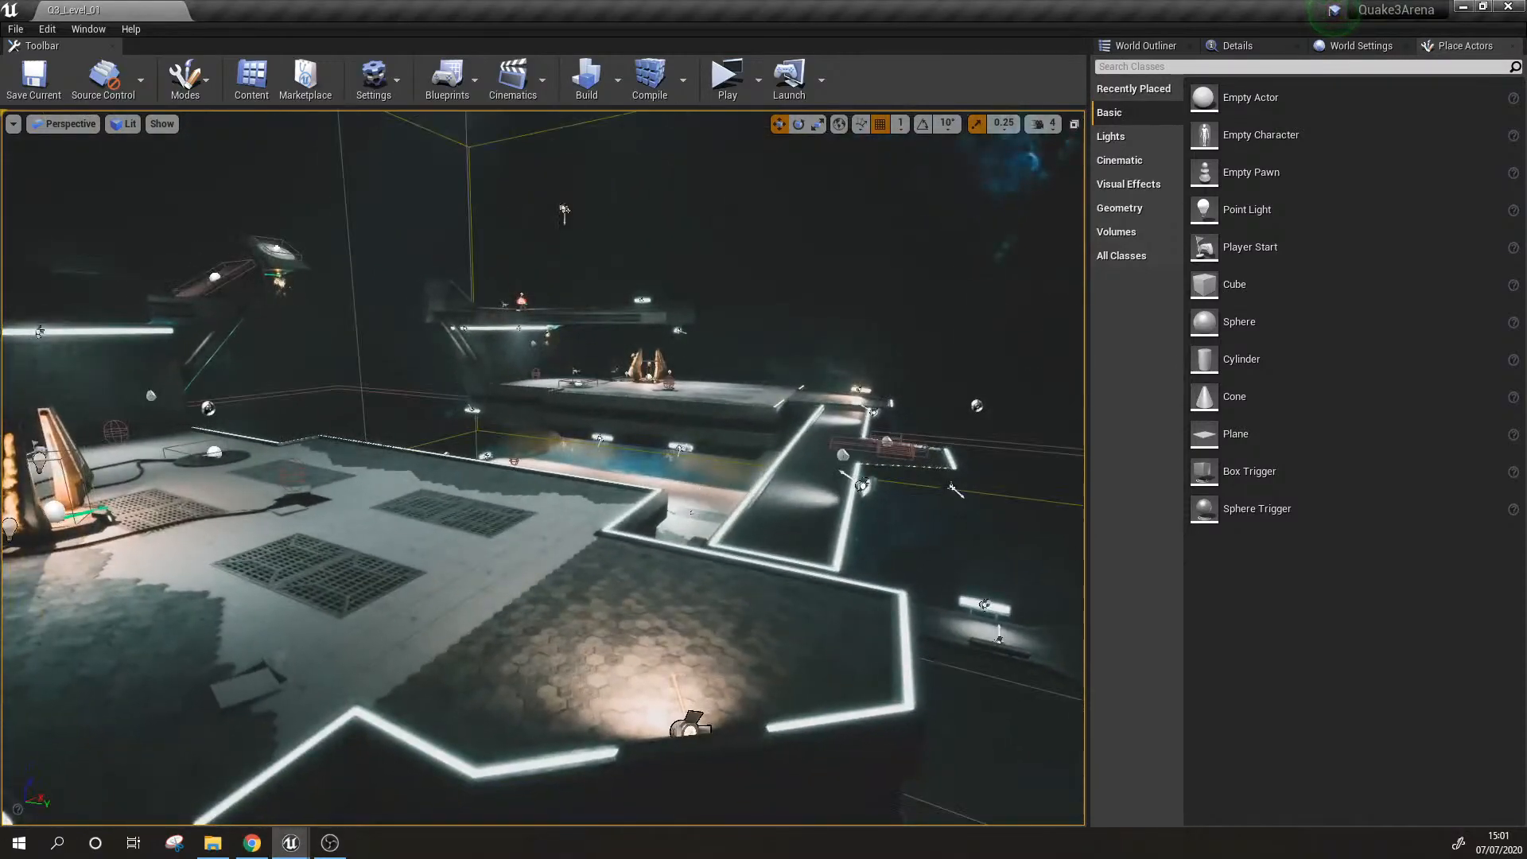
pyautogui.moveTo(708, 507); pyautogui.dragTo(696, 510, button='right')
pyautogui.press('d')
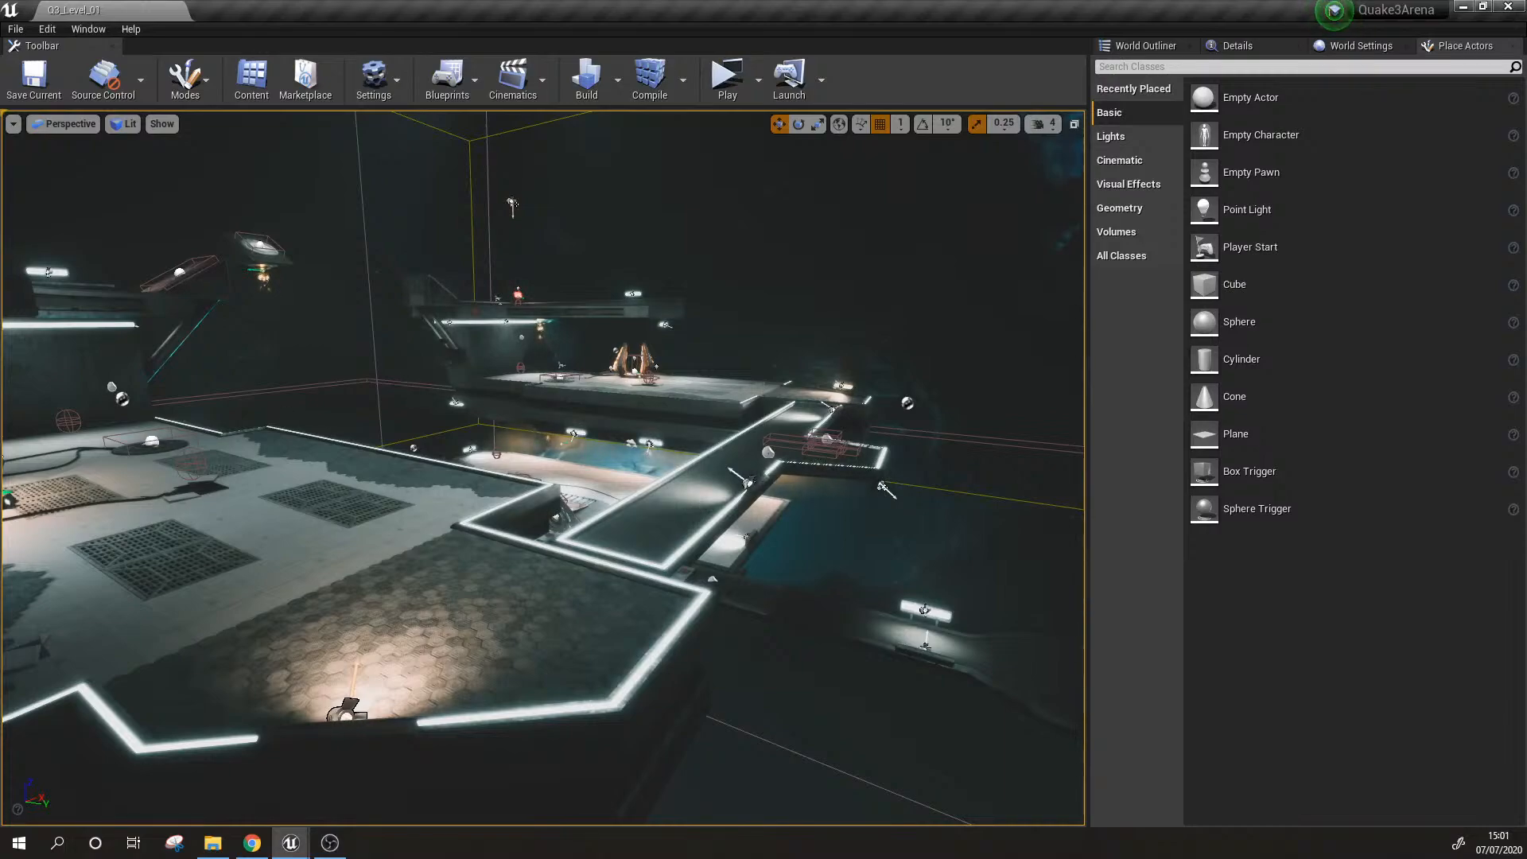
pyautogui.press('s')
pyautogui.moveTo(685, 520)
pyautogui.mouseDown(button='right')
pyautogui.moveTo(660, 478)
pyautogui.moveTo(685, 520)
pyautogui.mouseUp(button='right')
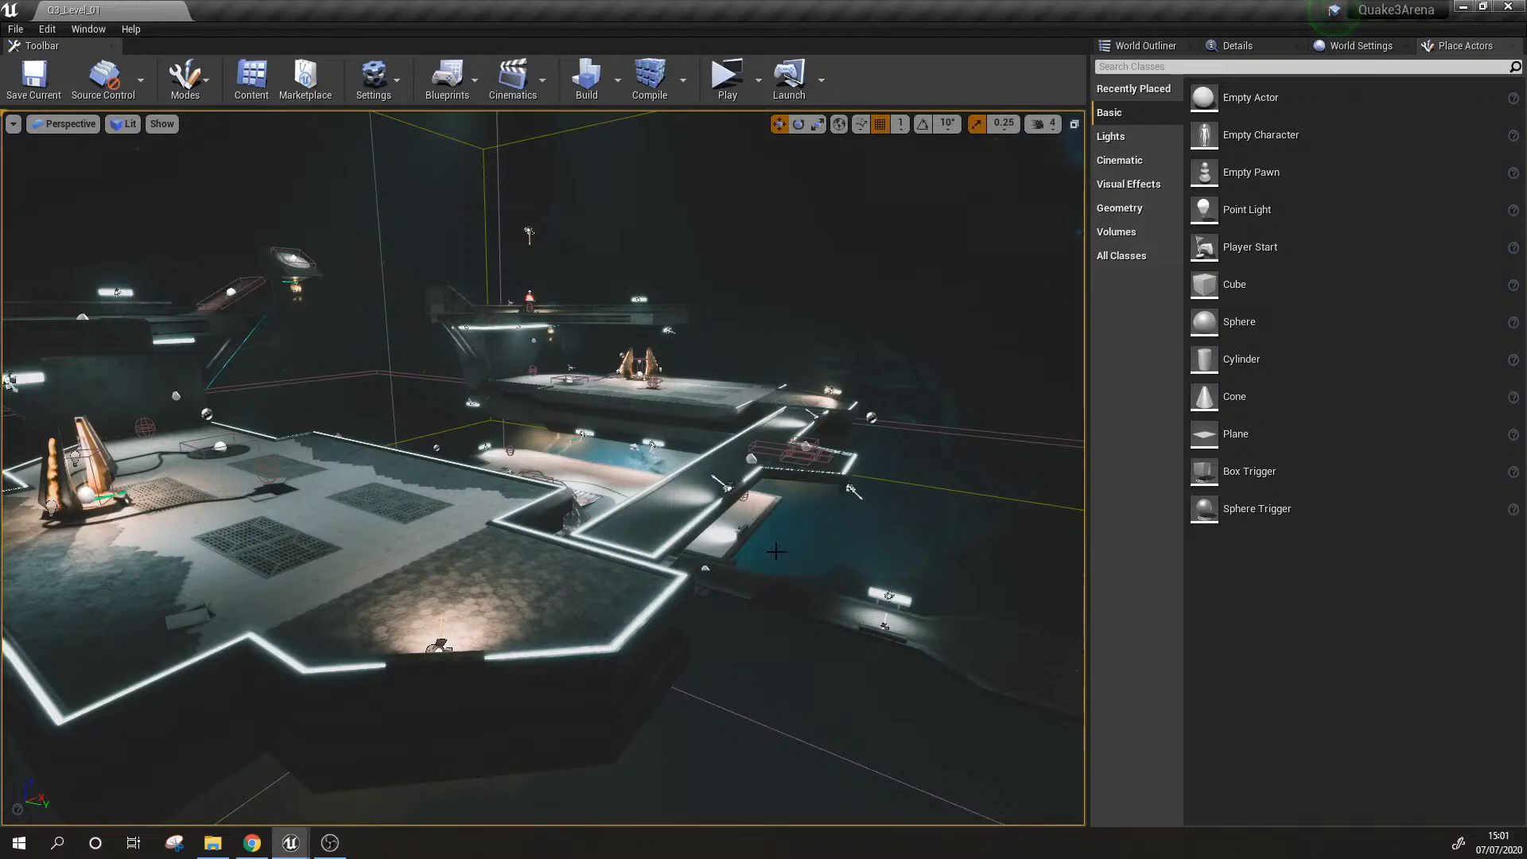
pyautogui.press('w')
pyautogui.moveTo(685, 520); pyautogui.dragTo(627, 490, button='right')
pyautogui.press('d')
pyautogui.press('w')
pyautogui.press('s')
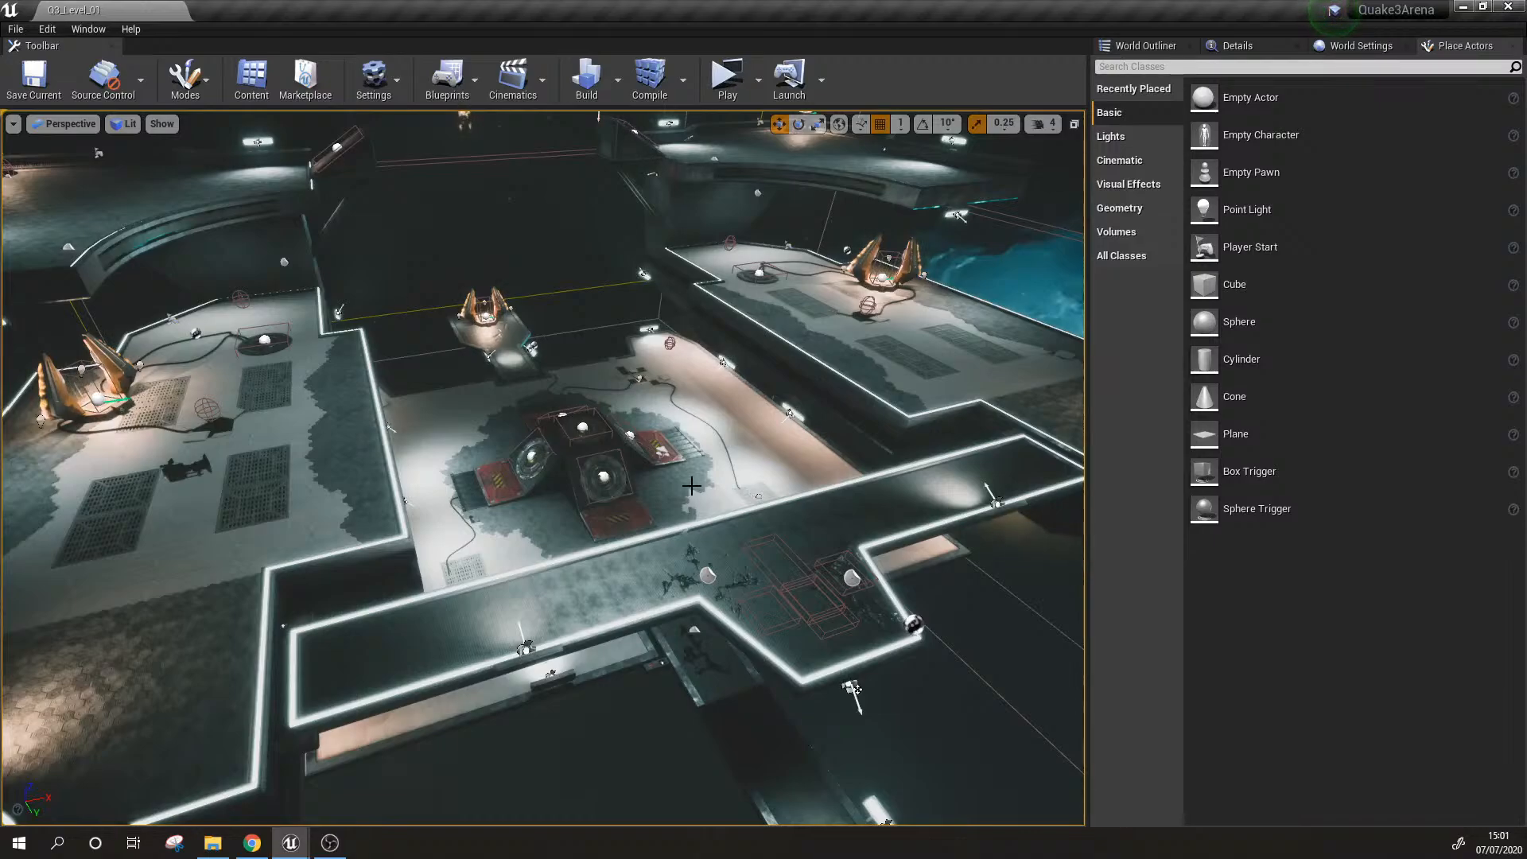
pyautogui.press('w')
pyautogui.moveTo(691, 487); pyautogui.dragTo(320, 460, button='right')
pyautogui.press('d')
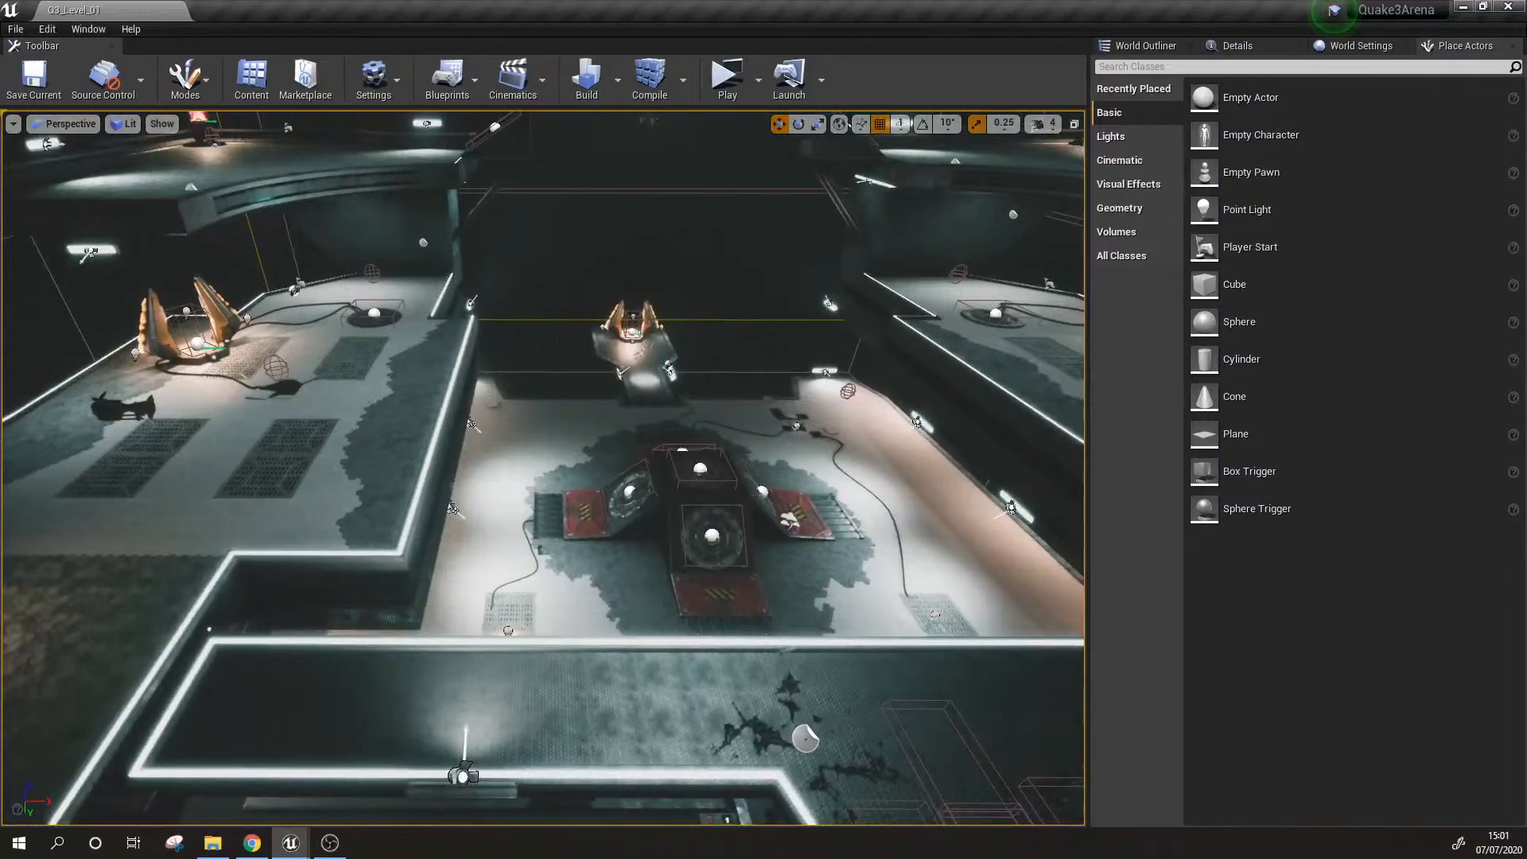
# Step: Select the raised side platform beside the bridge to show which geometry belongs to it
pyautogui.click(320, 460)
pyautogui.moveTo(602, 508); pyautogui.dragTo(602, 516, button='right')
pyautogui.press('s')
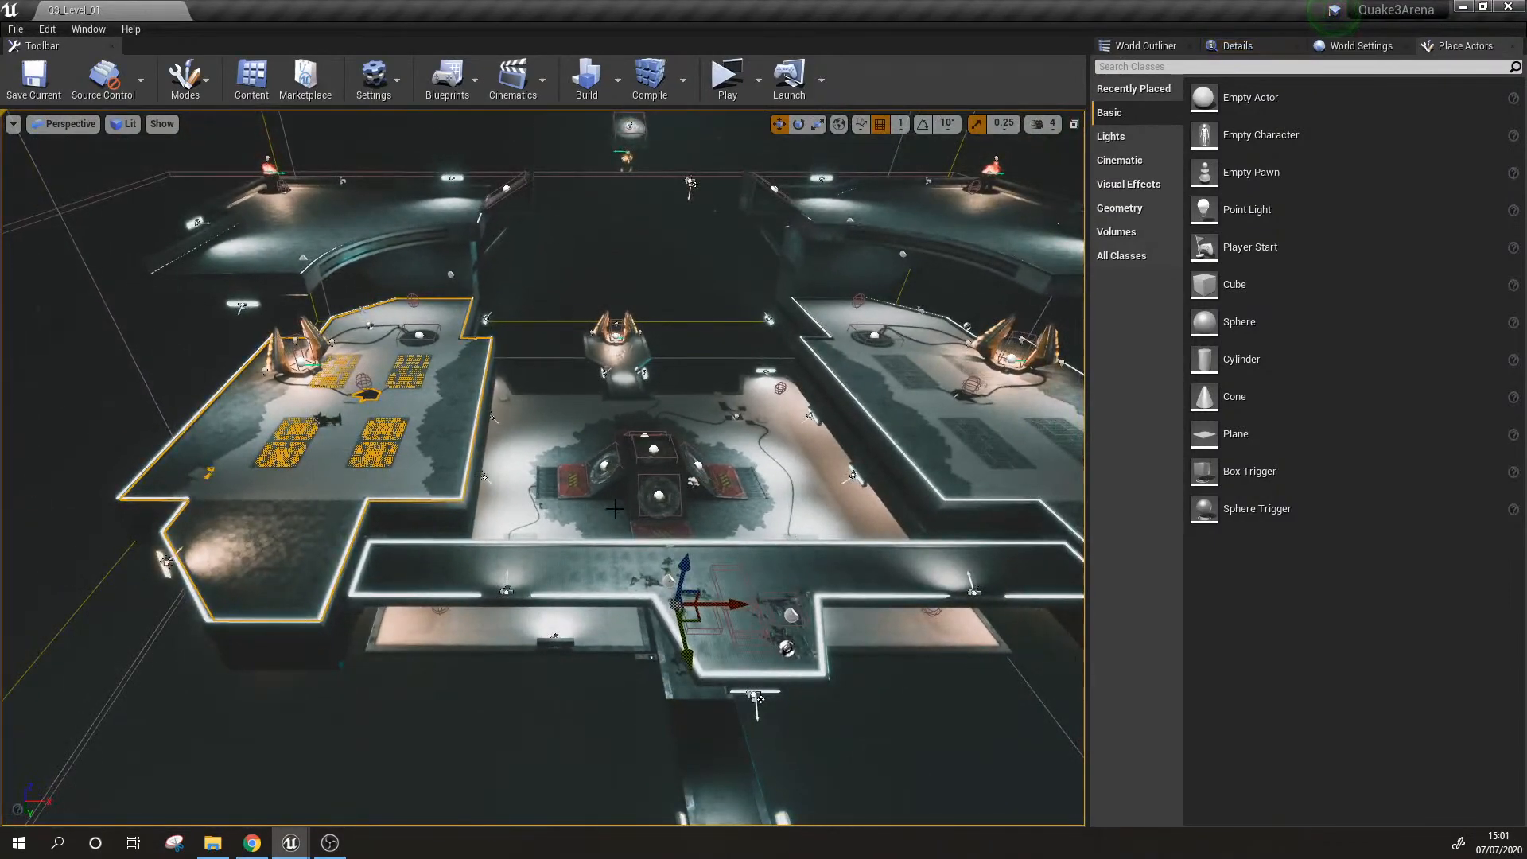
pyautogui.press('d')
pyautogui.moveTo(603, 508); pyautogui.dragTo(428, 467, button='right')
pyautogui.press('w')
pyautogui.click(428, 467)
pyautogui.click(424, 470)
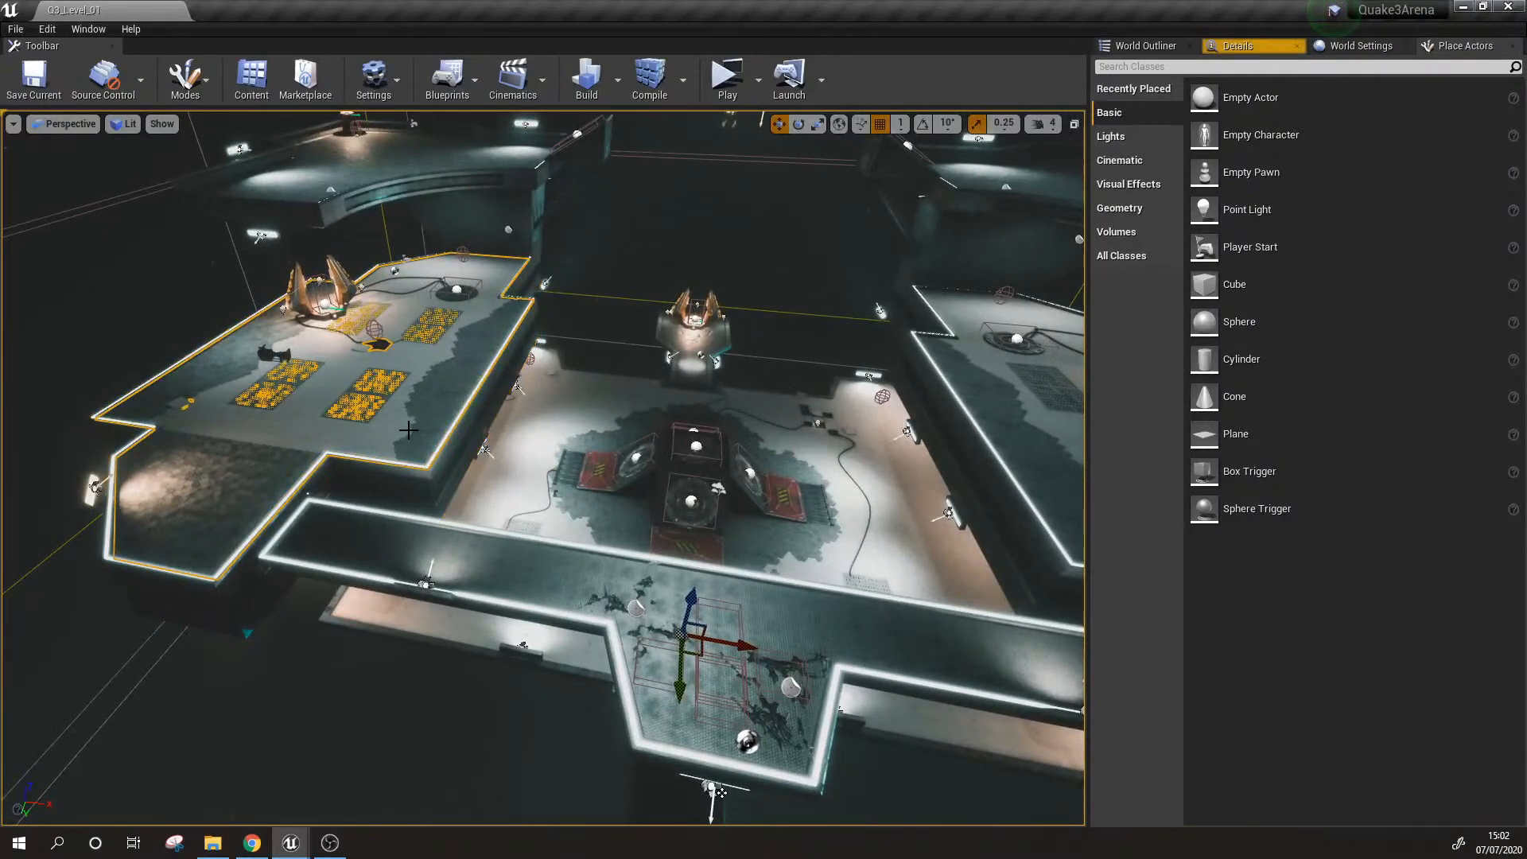
# Step: Examine the central floor with its jump pads from both sides of the arena
pyautogui.press('d')
pyautogui.moveTo(690, 483)
pyautogui.mouseDown(button='right')
pyautogui.moveTo(494, 485)
pyautogui.moveTo(694, 486)
pyautogui.mouseUp(button='right')
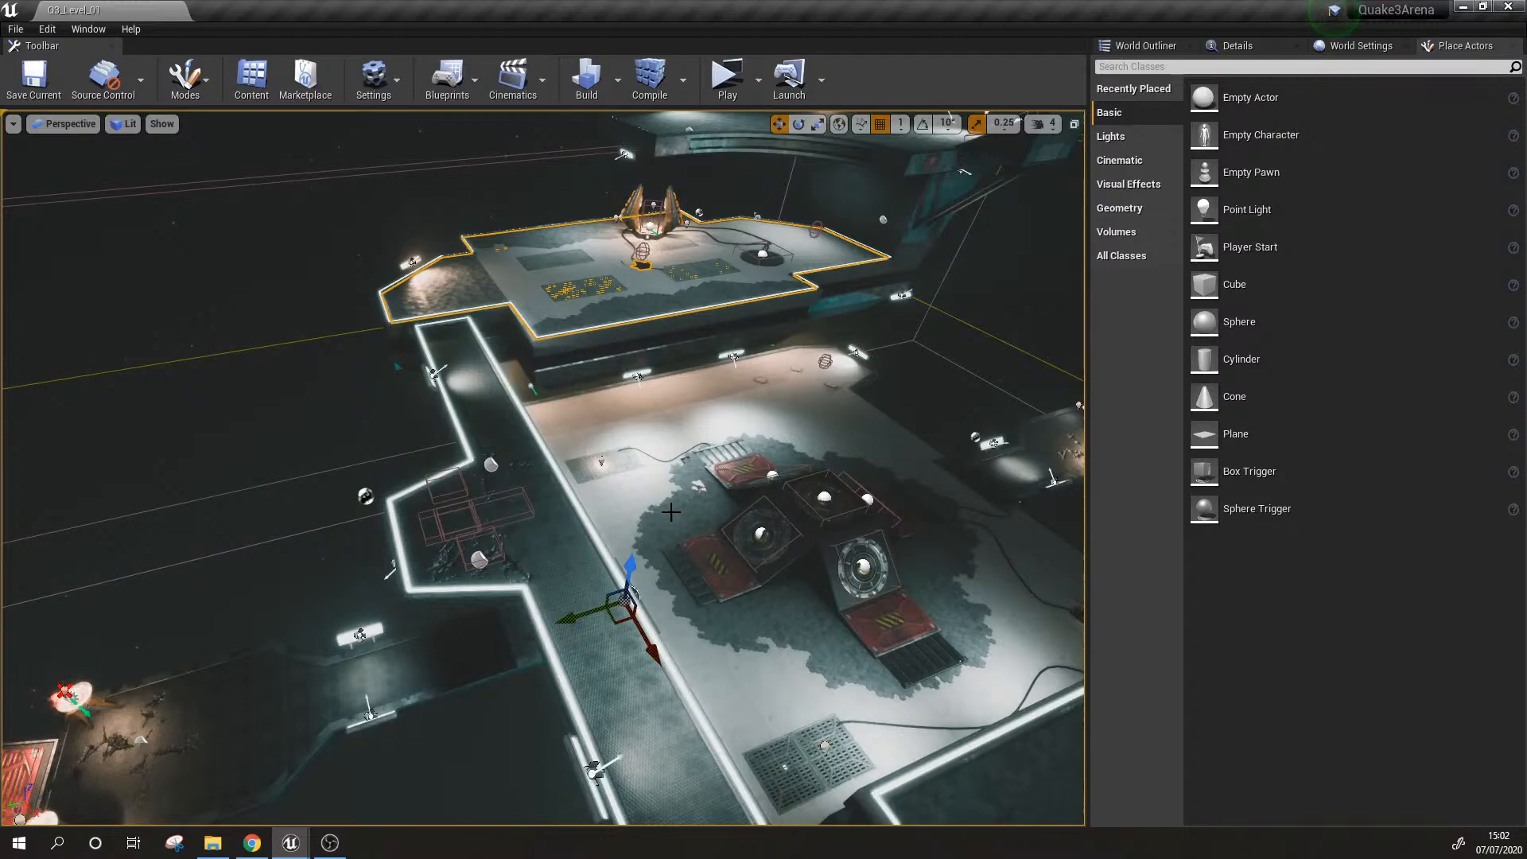
pyautogui.moveTo(624, 529); pyautogui.dragTo(724, 529, button='right')
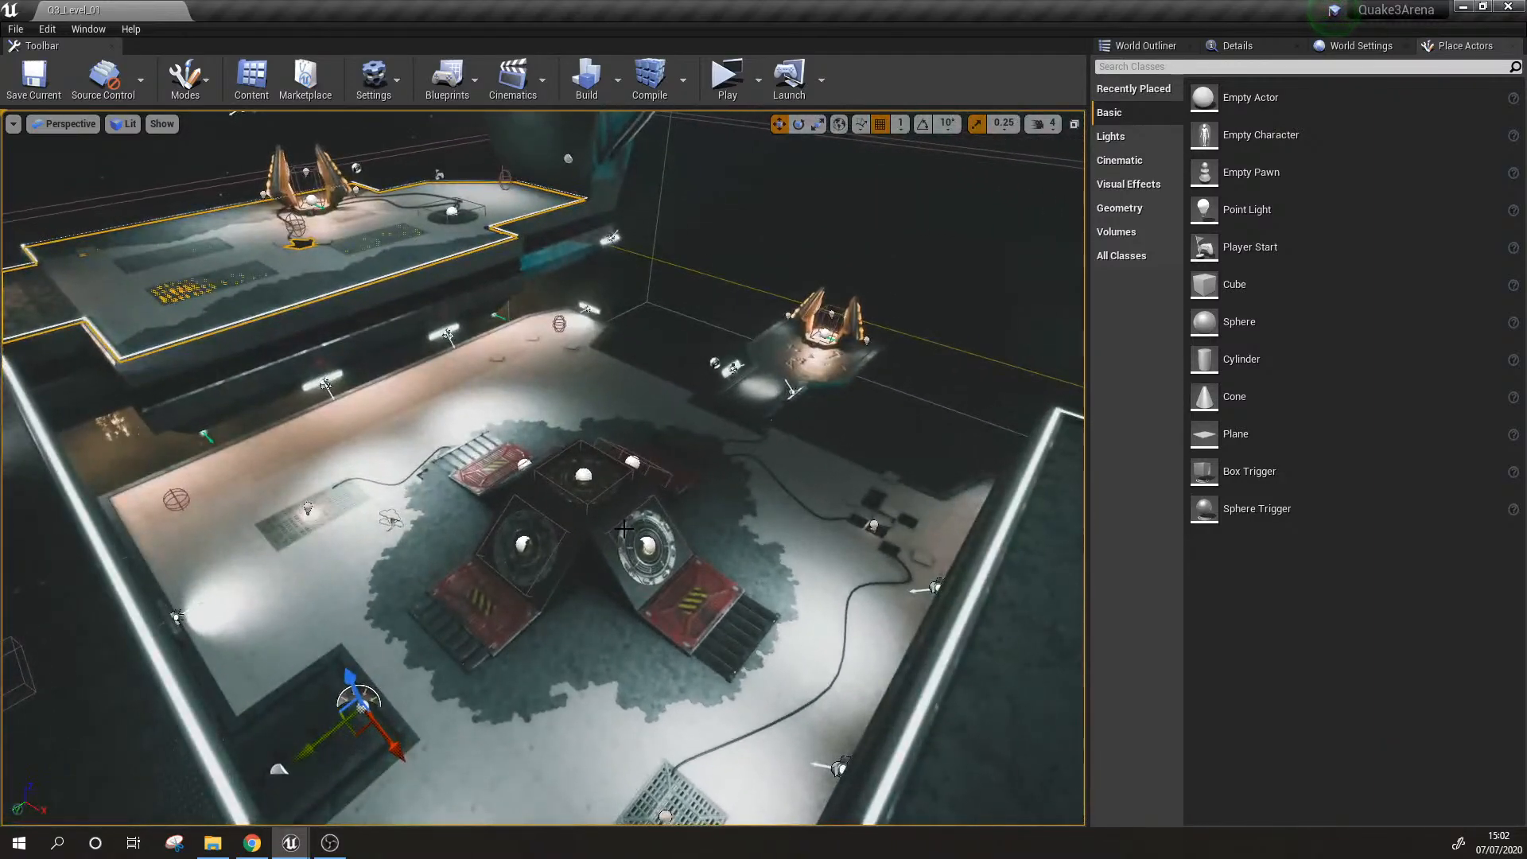
pyautogui.moveTo(624, 529); pyautogui.dragTo(497, 597, button='right')
pyautogui.click(381, 579)
pyautogui.click(587, 585)
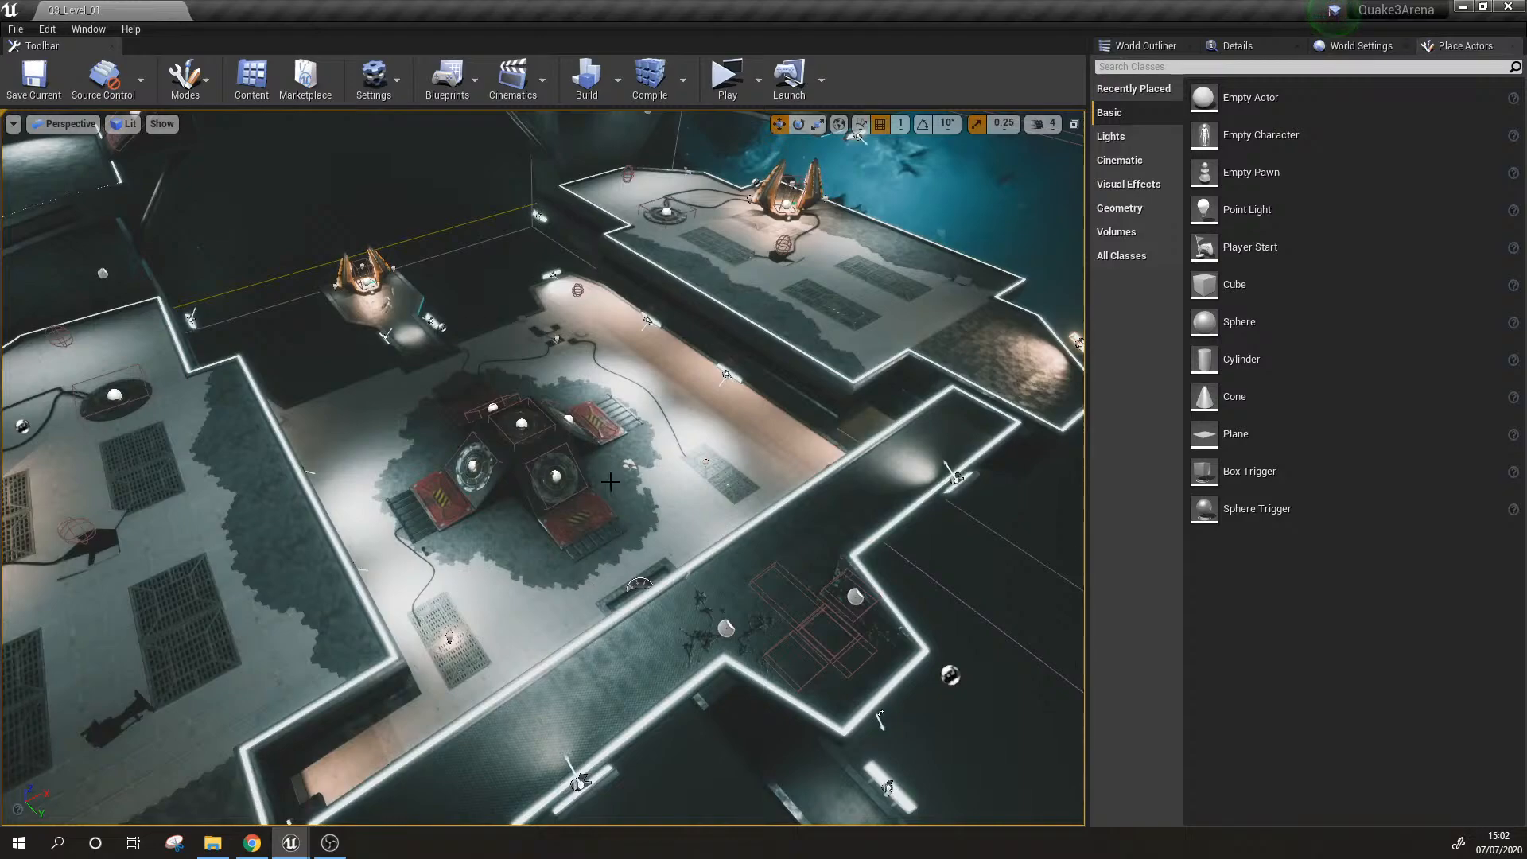
# Step: Switch the viewport to game view to hide the editor icons and volume outlines, and inspect the platforms
pyautogui.moveTo(659, 504); pyautogui.dragTo(722, 446, button='right')
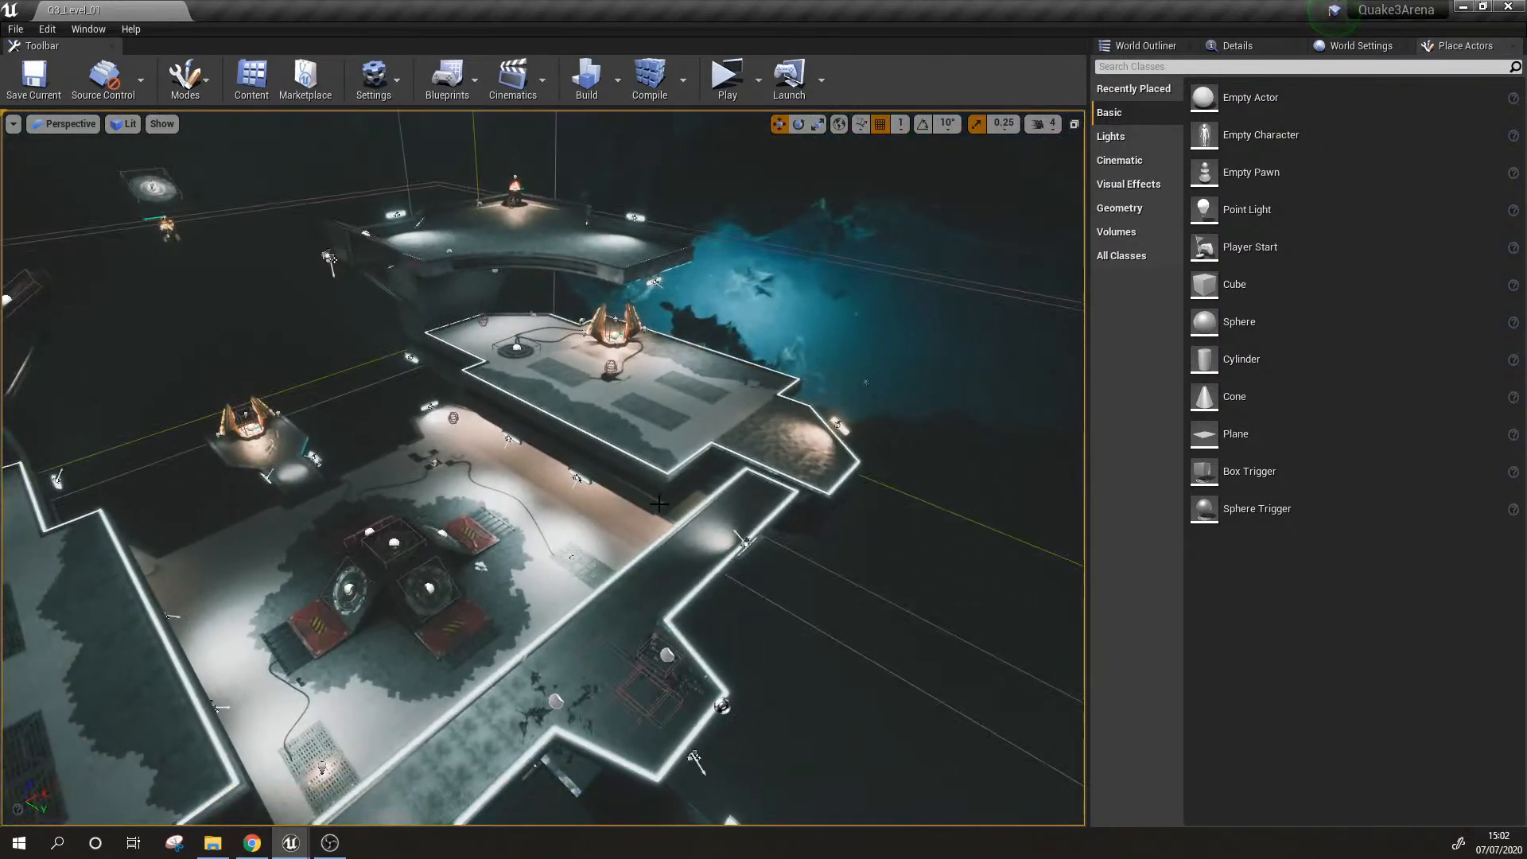
pyautogui.press('g')
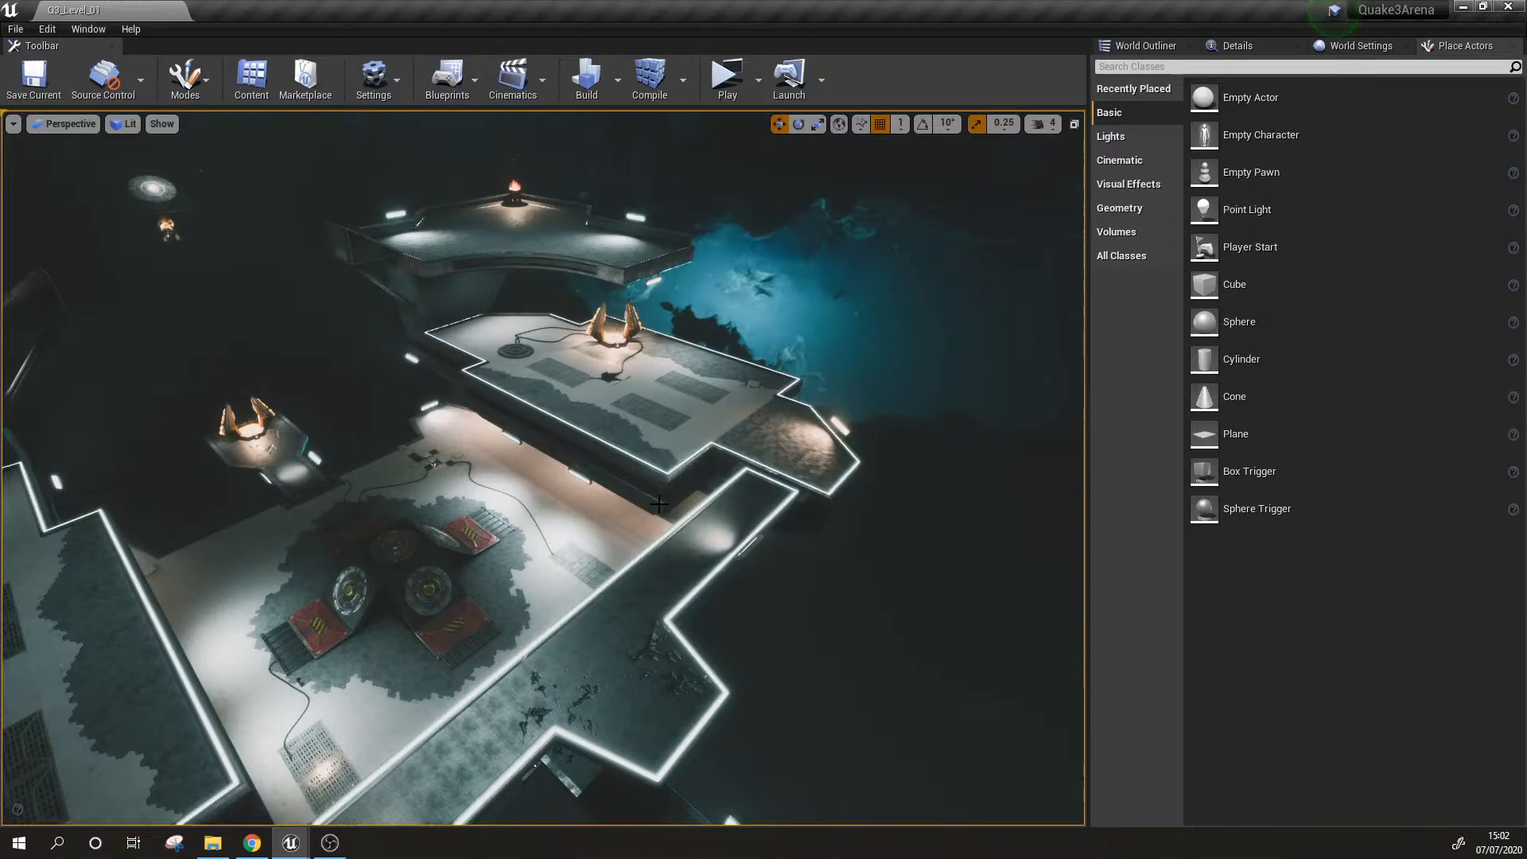
pyautogui.moveTo(633, 441); pyautogui.dragTo(509, 438, button='right')
pyautogui.keyDown('alt'); pyautogui.moveTo(911, 415); pyautogui.dragTo(927, 415); pyautogui.keyUp('alt')
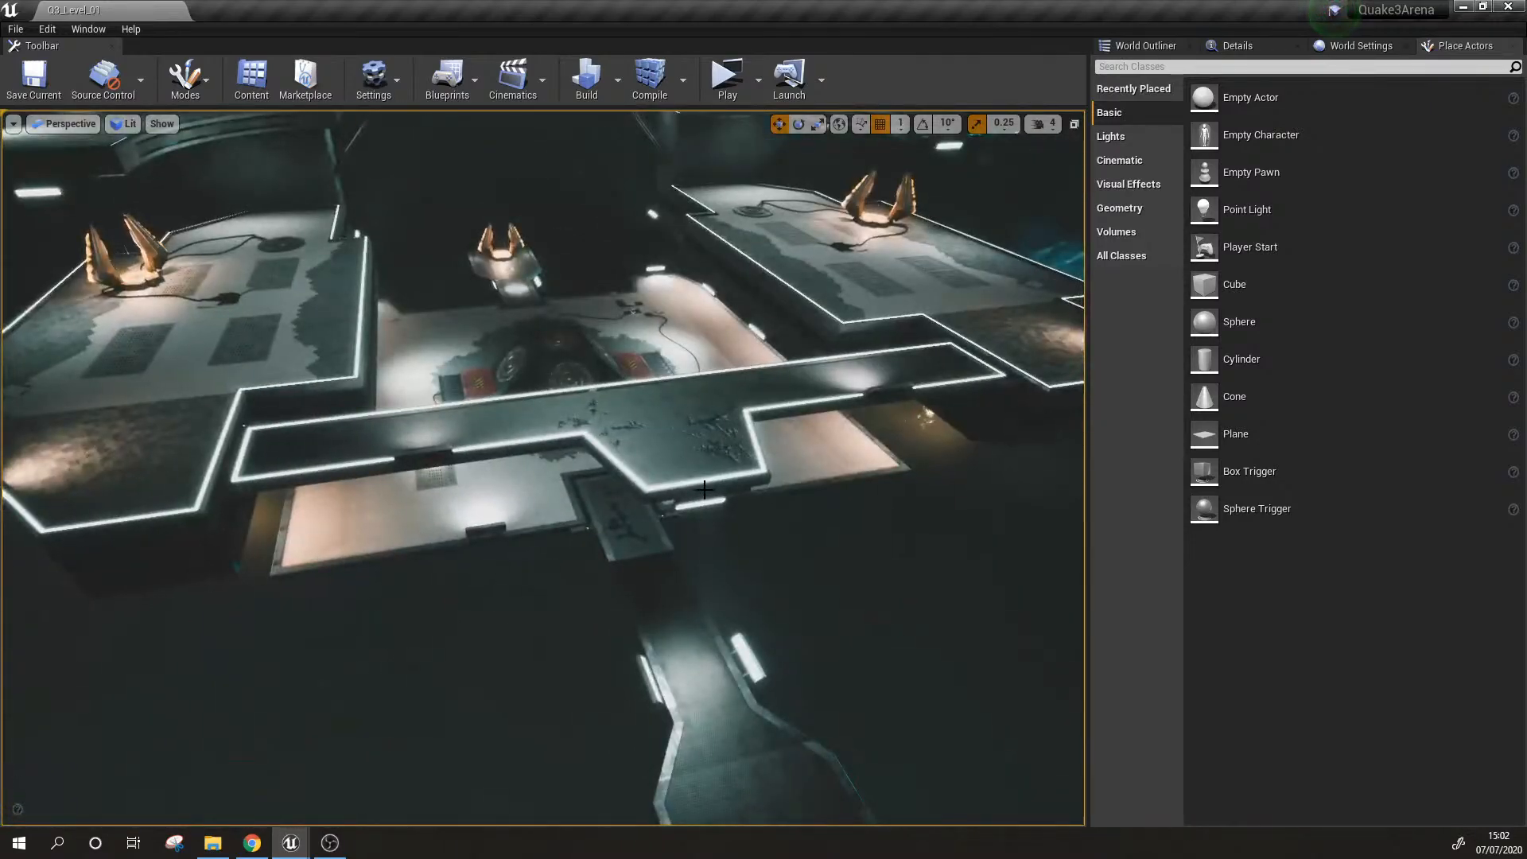
pyautogui.keyDown('alt'); pyautogui.moveTo(700, 489); pyautogui.dragTo(859, 489); pyautogui.keyUp('alt')
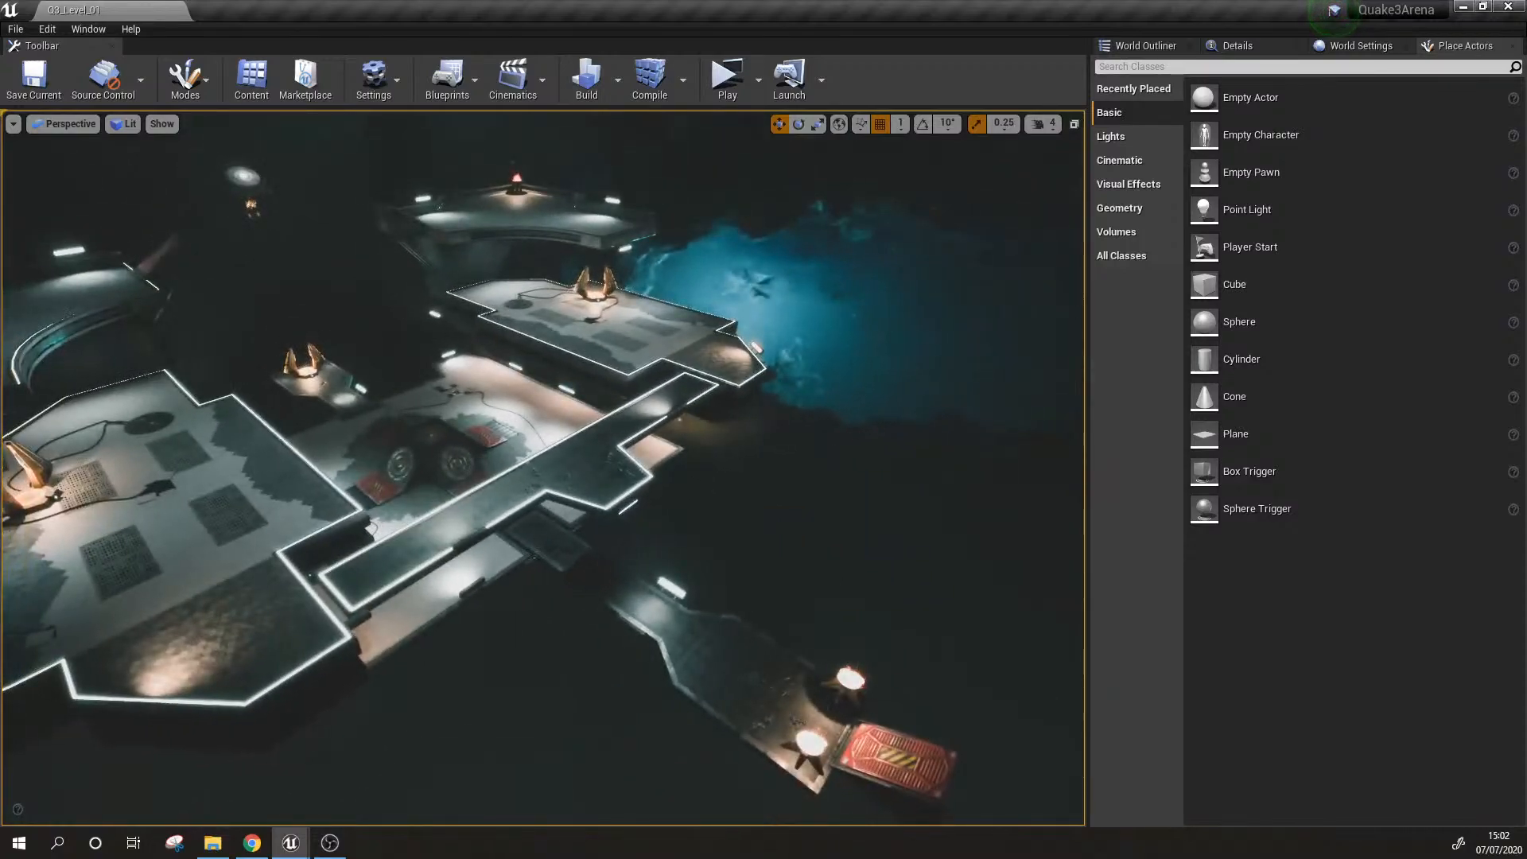
pyautogui.scroll(5, 696, 488)
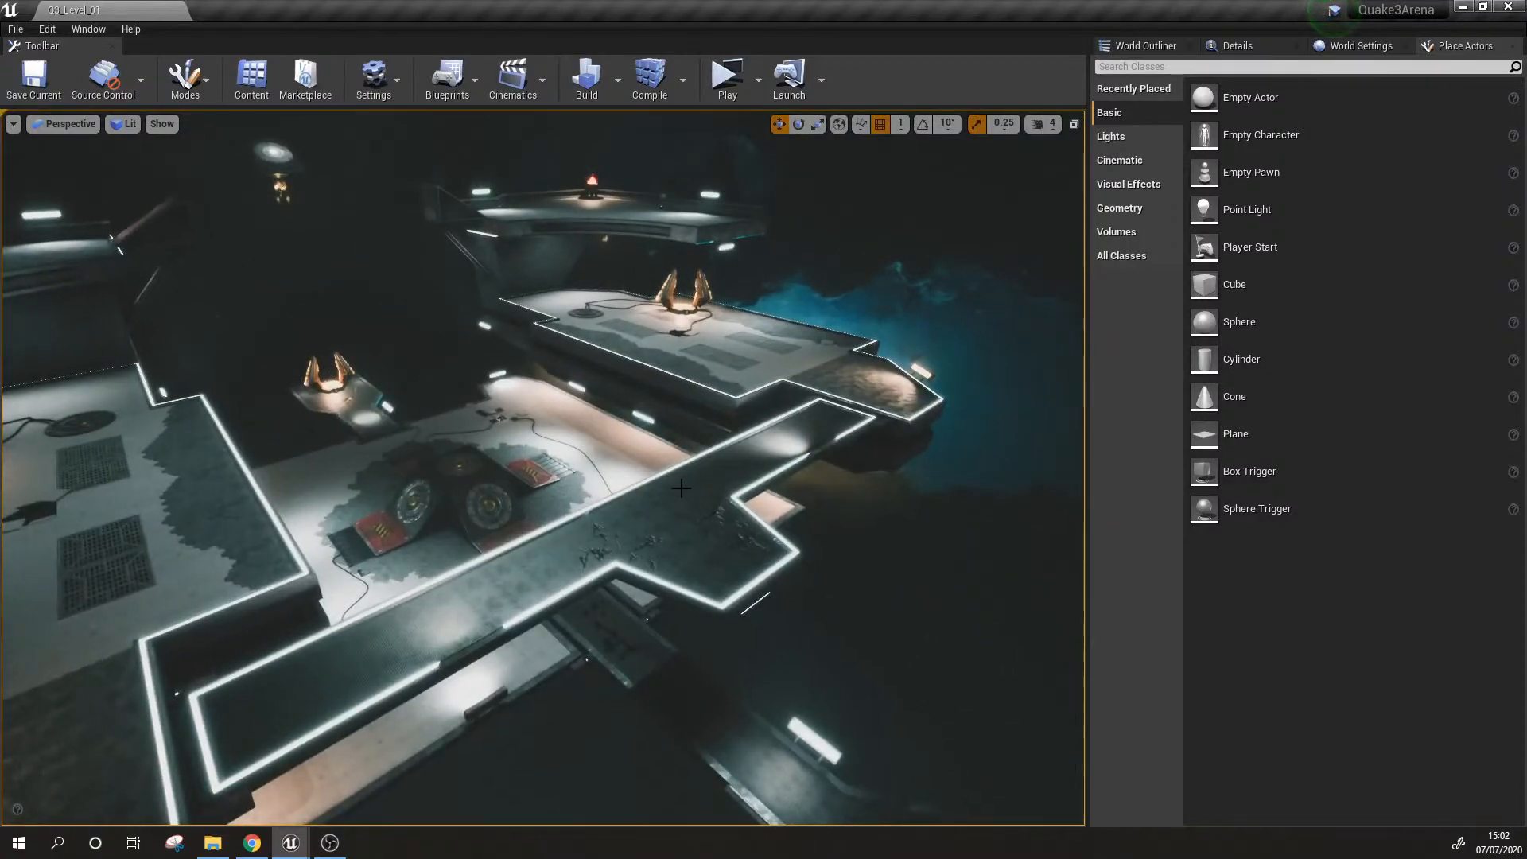
pyautogui.press('w')
pyautogui.moveTo(682, 489); pyautogui.dragTo(644, 484, button='right')
pyautogui.press('s')
pyautogui.press('a')
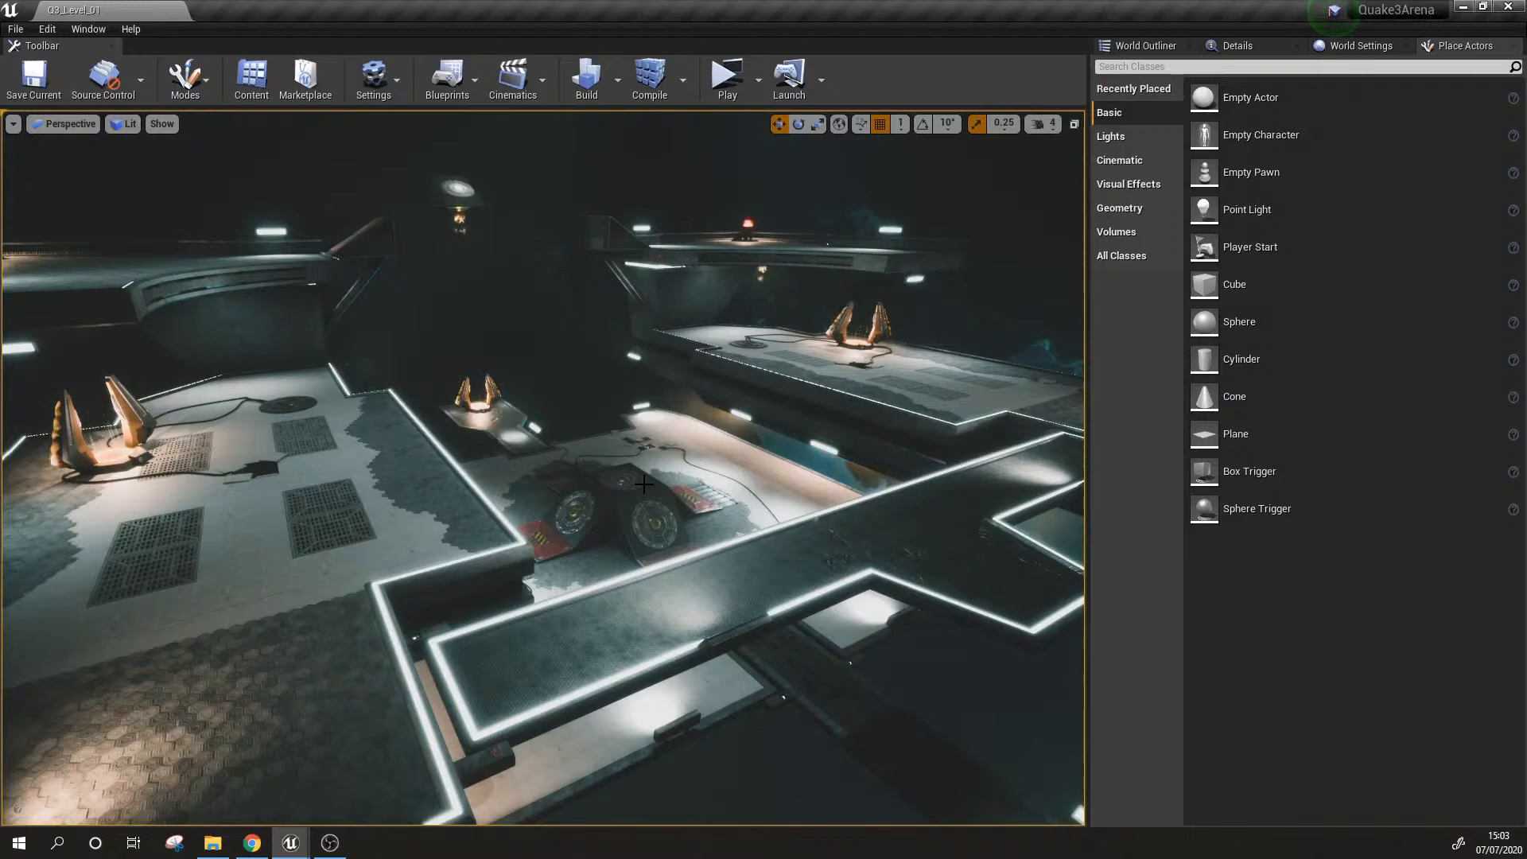
# Step: Toggle game view off and on to compare the level with and without editor icons from several angles
pyautogui.press('g')
pyautogui.press('g')
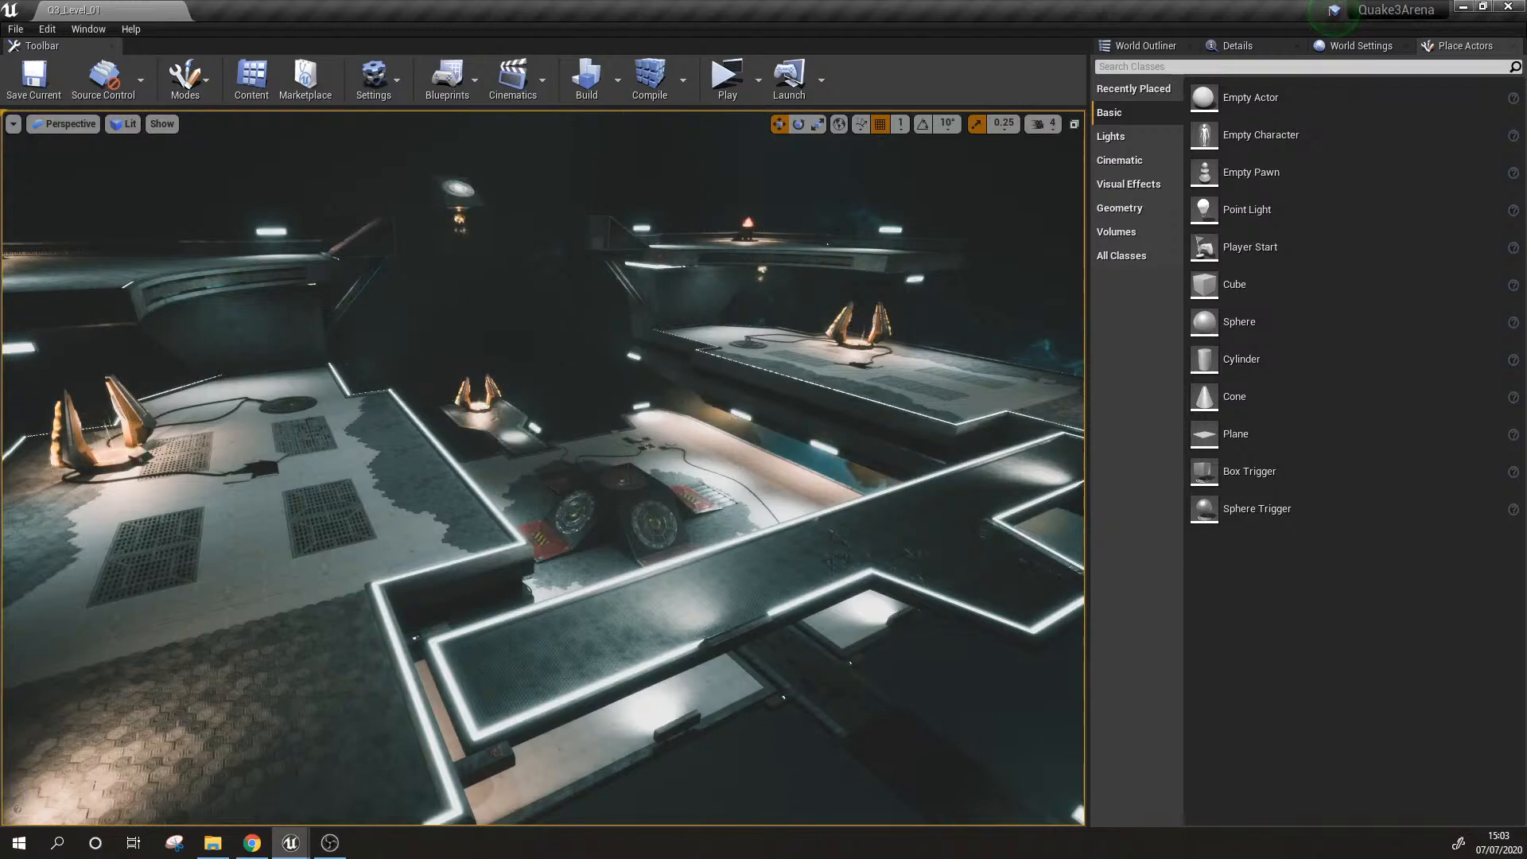
pyautogui.moveTo(610, 485); pyautogui.dragTo(675, 519, button='right')
pyautogui.press('g')
pyautogui.press('g')
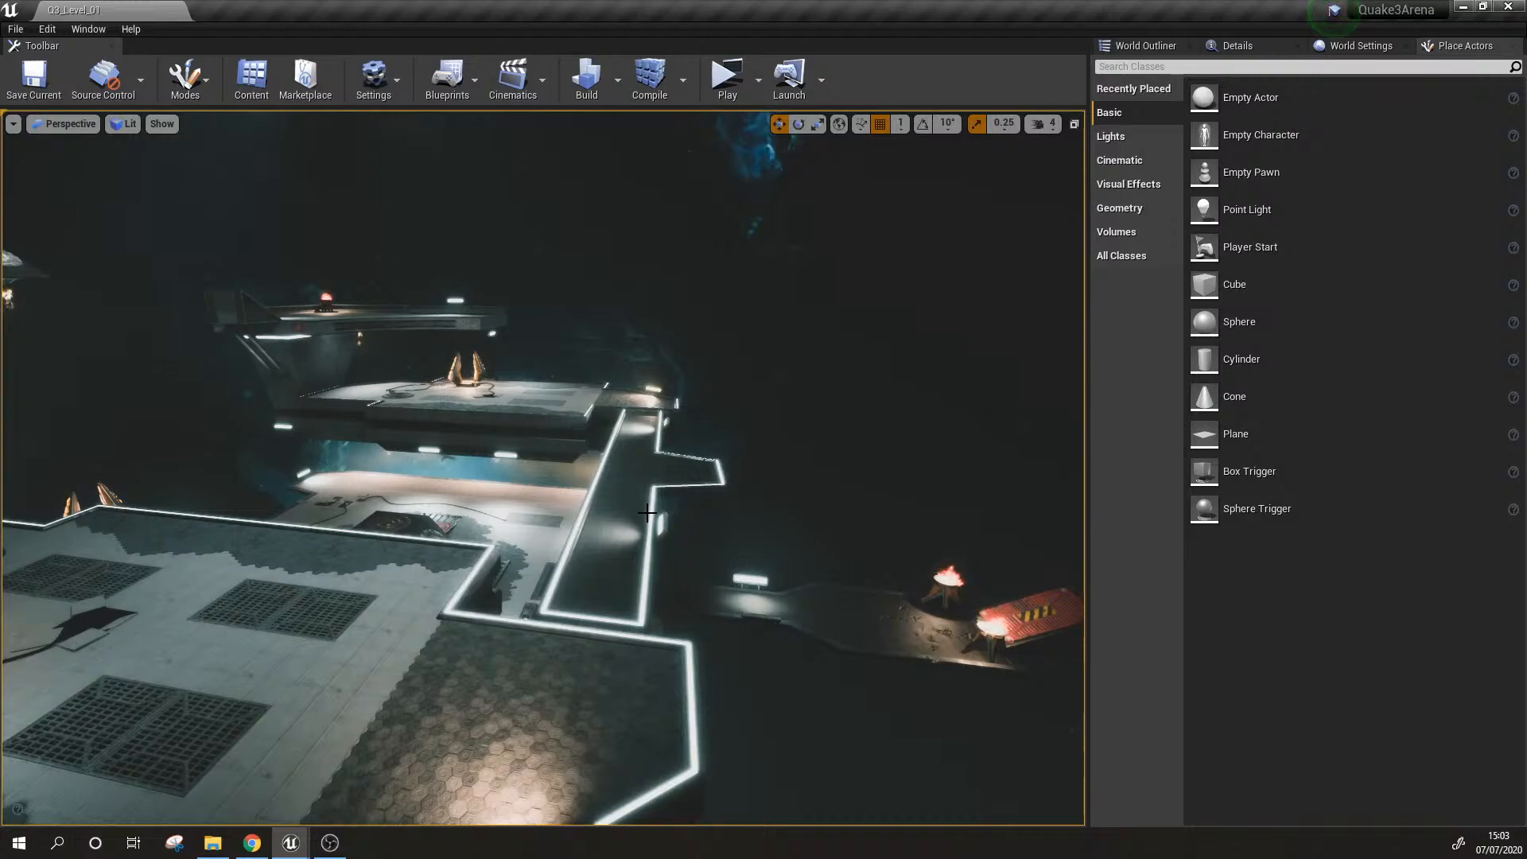
pyautogui.moveTo(647, 513); pyautogui.dragTo(637, 568, button='right')
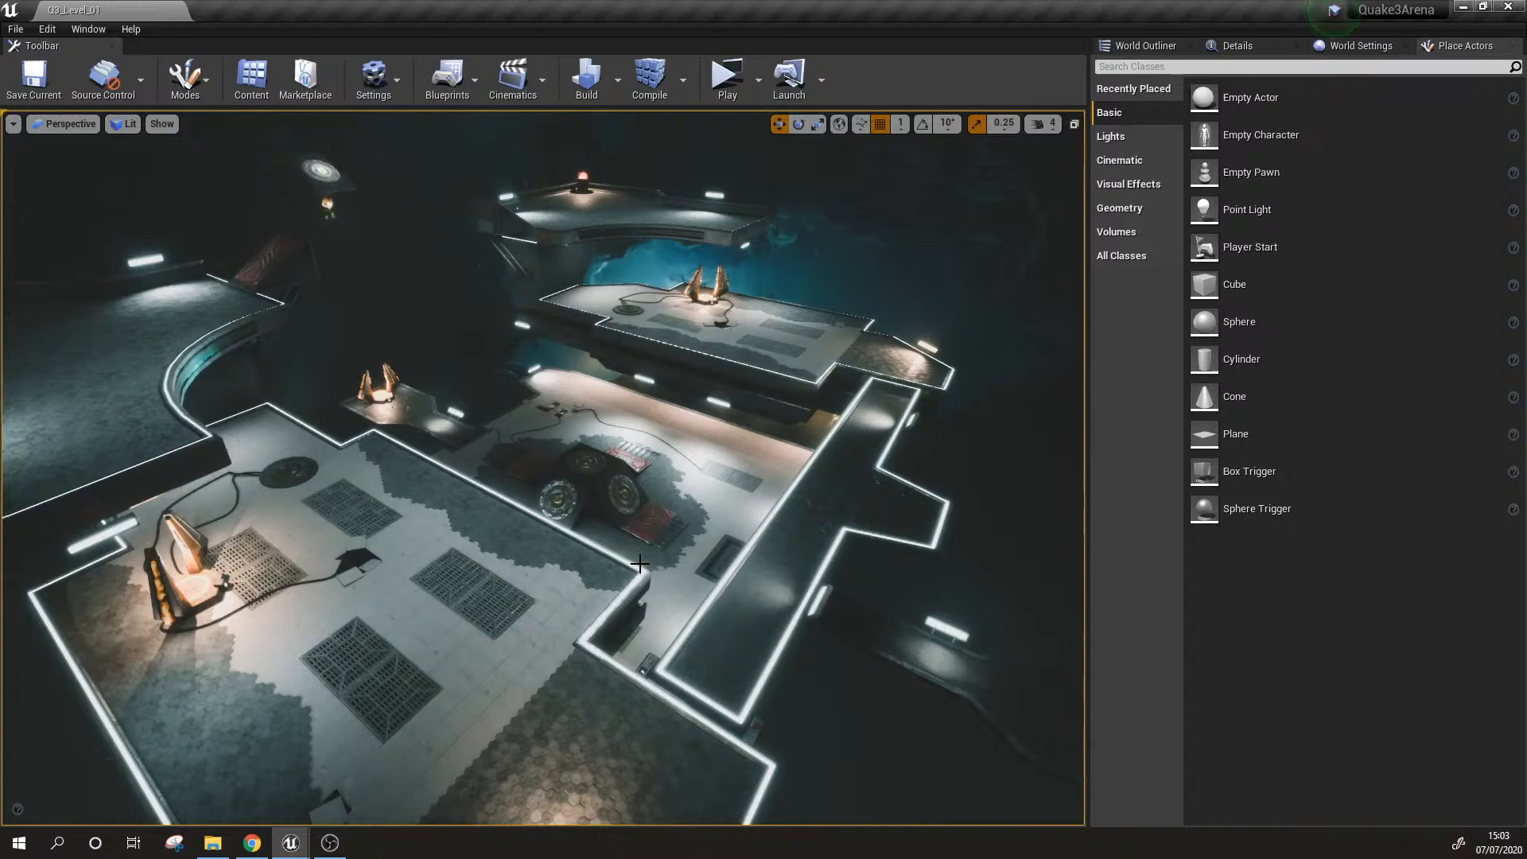
pyautogui.moveTo(640, 563); pyautogui.dragTo(569, 547, button='right')
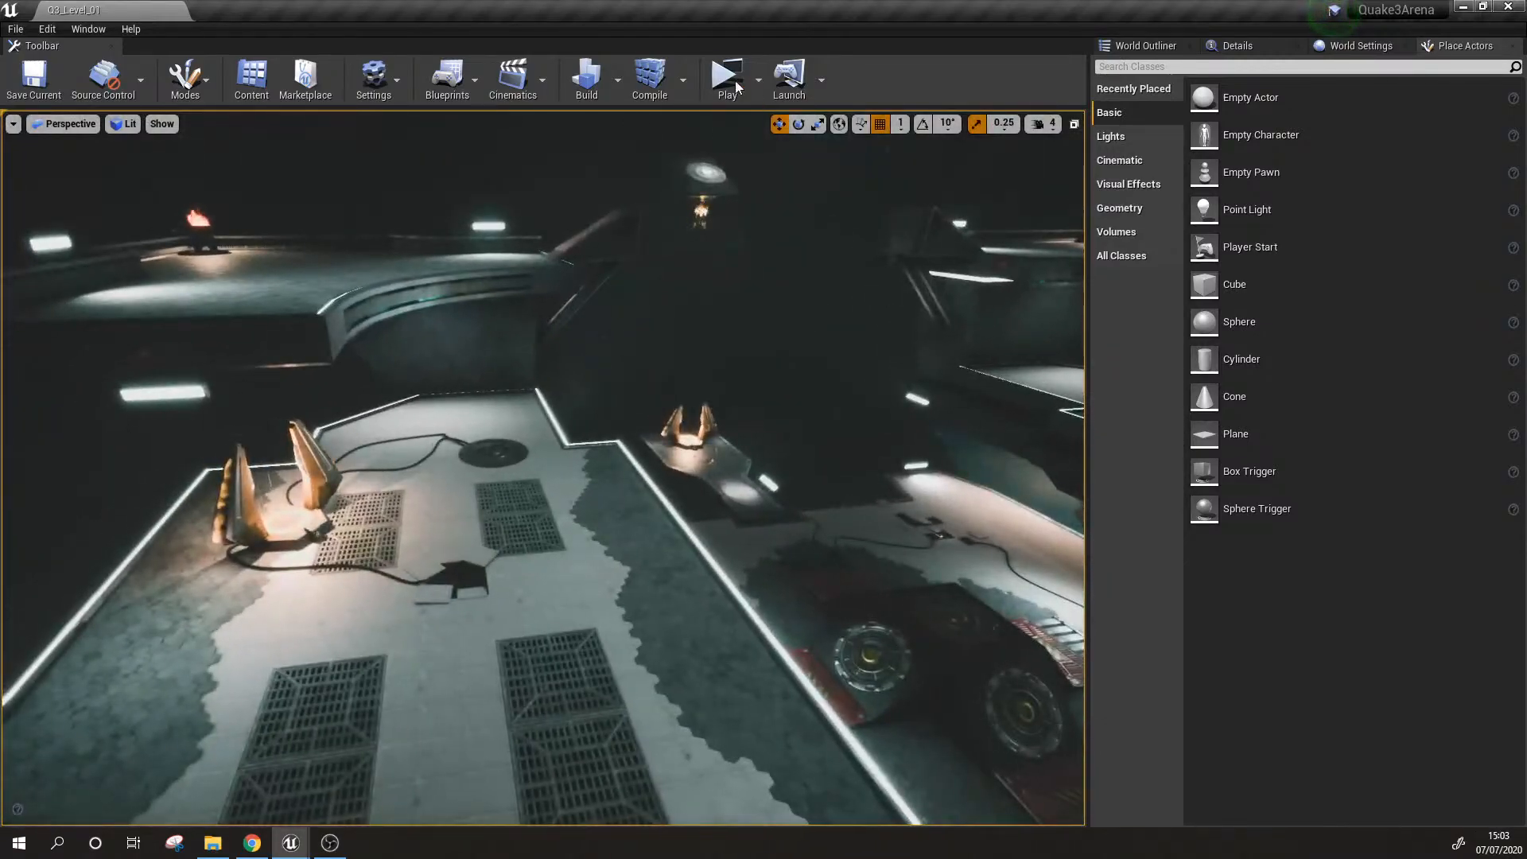
# Step: Play the level in the selected viewport and switch the character from the rifle to the launcher
pyautogui.click(759, 80)
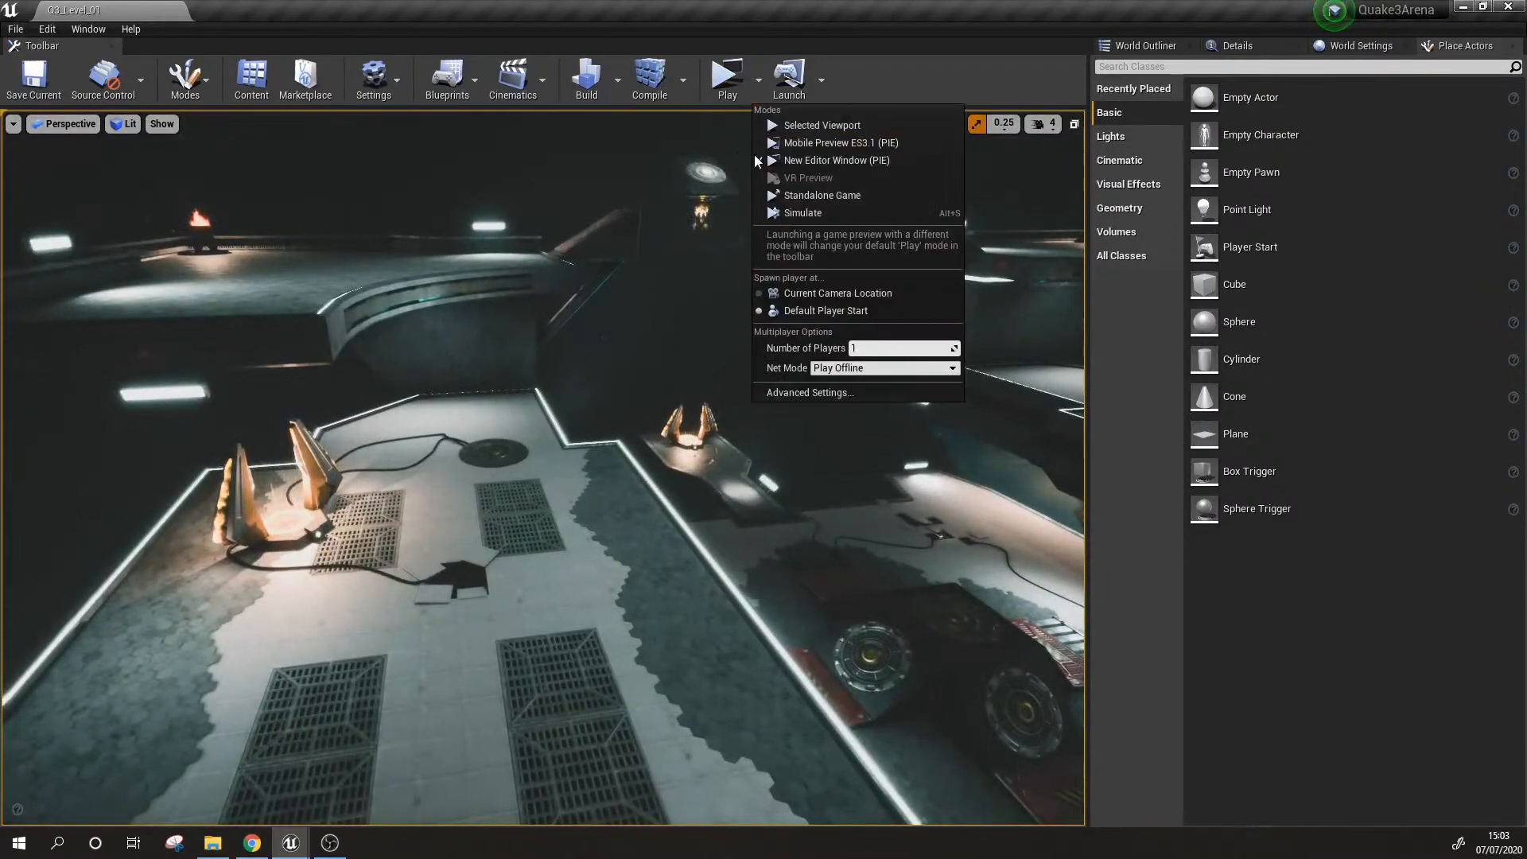
pyautogui.click(820, 127)
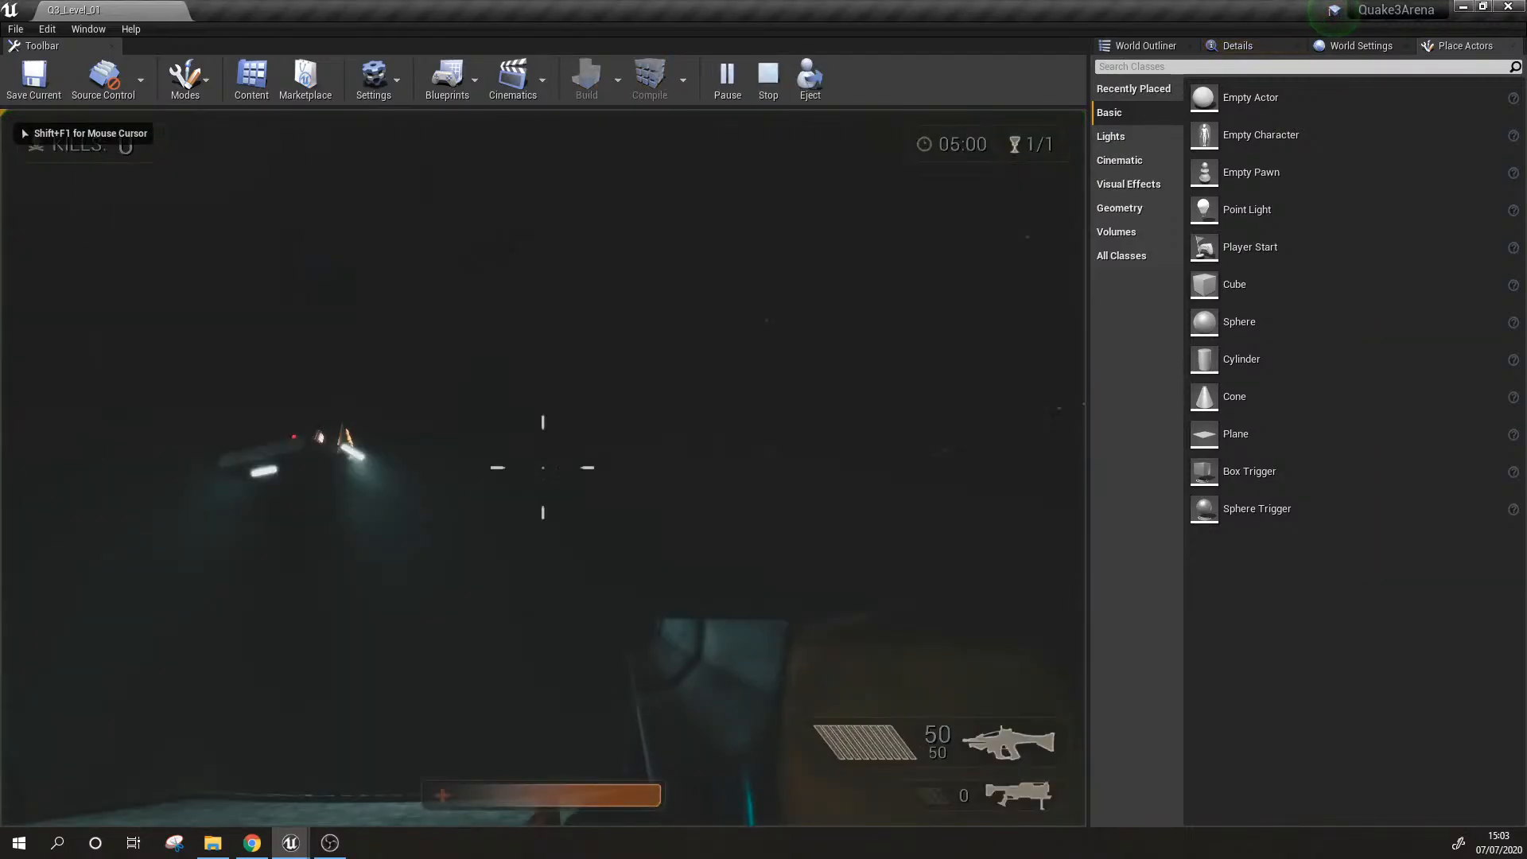
pyautogui.press('w')
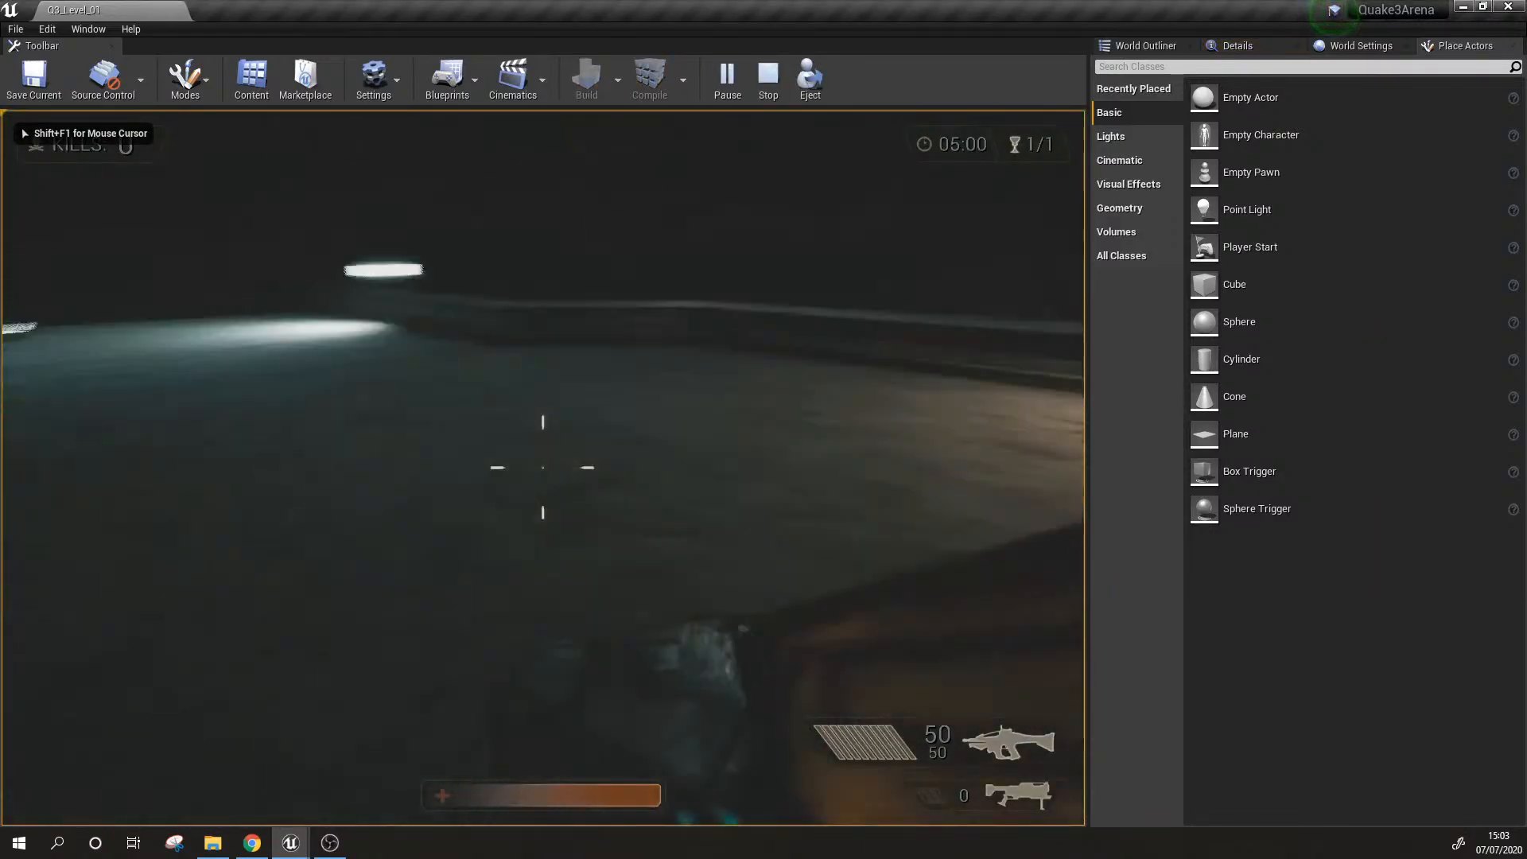
pyautogui.press('w')
pyautogui.scroll(-1, 544, 467)
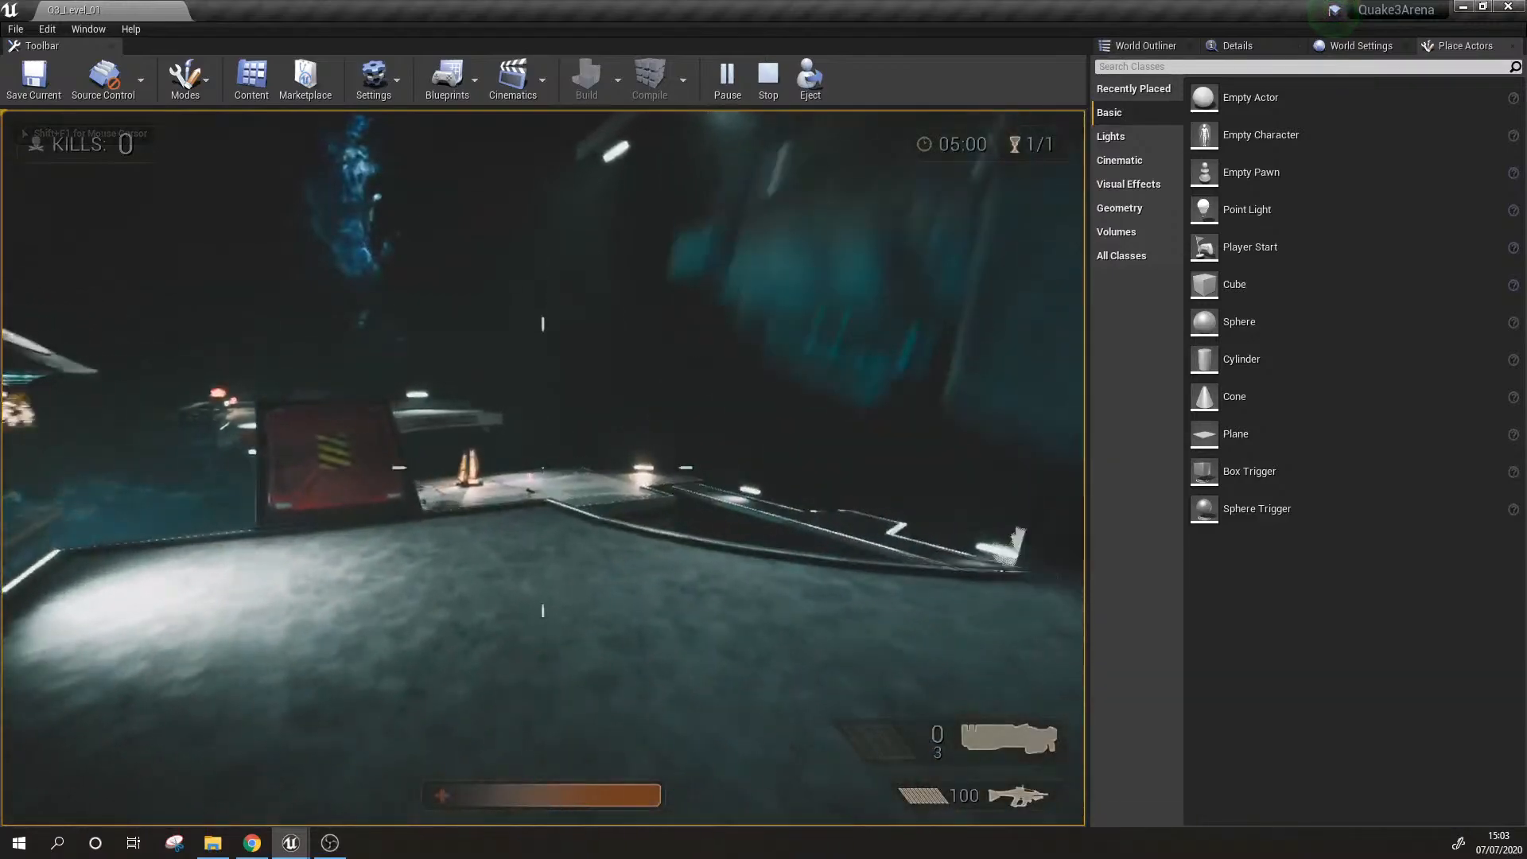
# Step: Fire the launcher once and run the character across the platforms to the one with the golden portal
pyautogui.press('w')
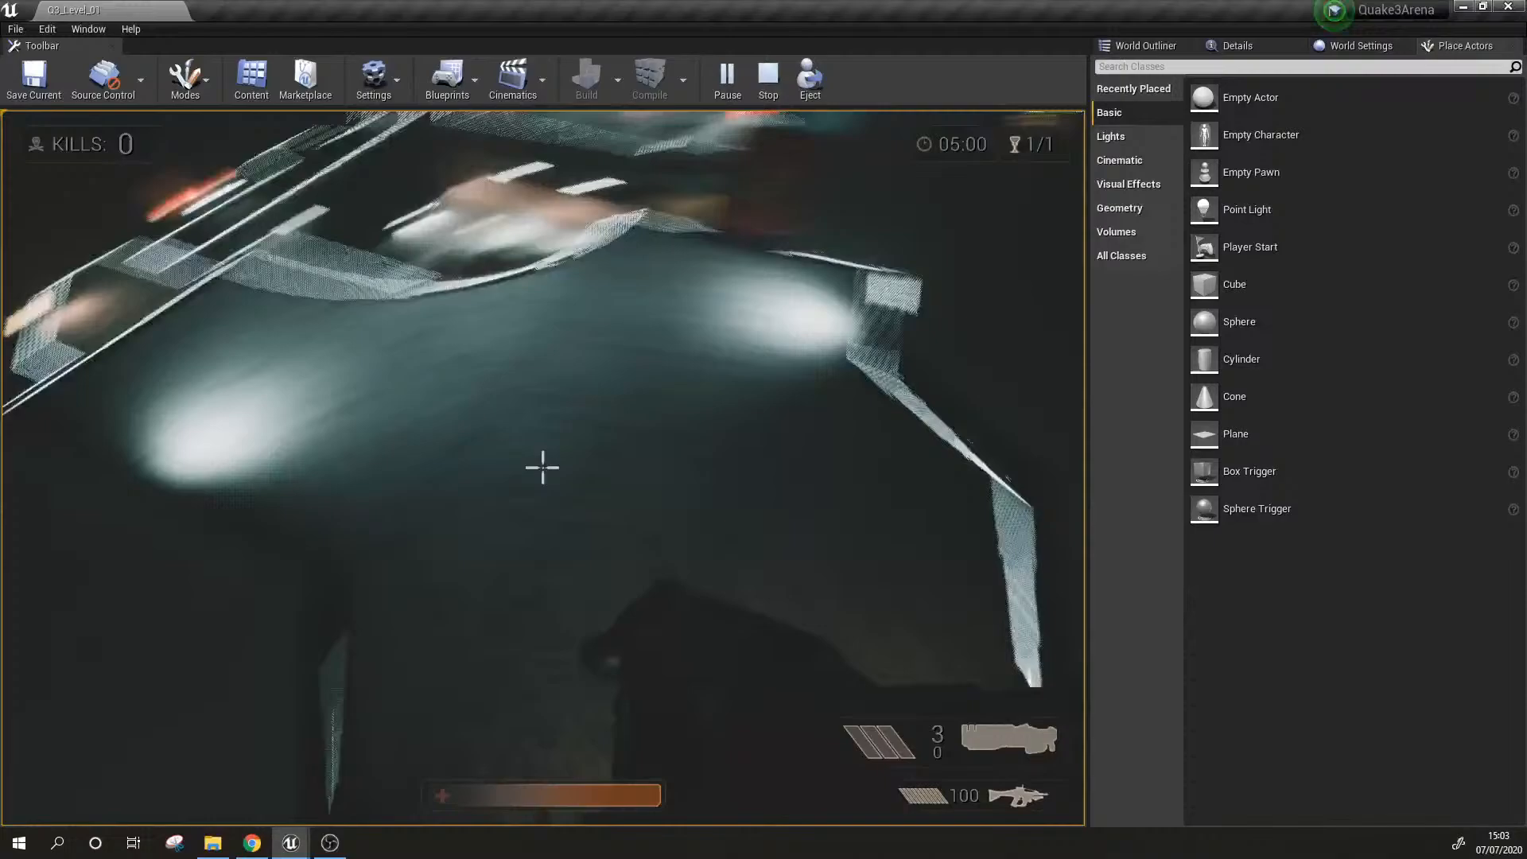
pyautogui.click(543, 468)
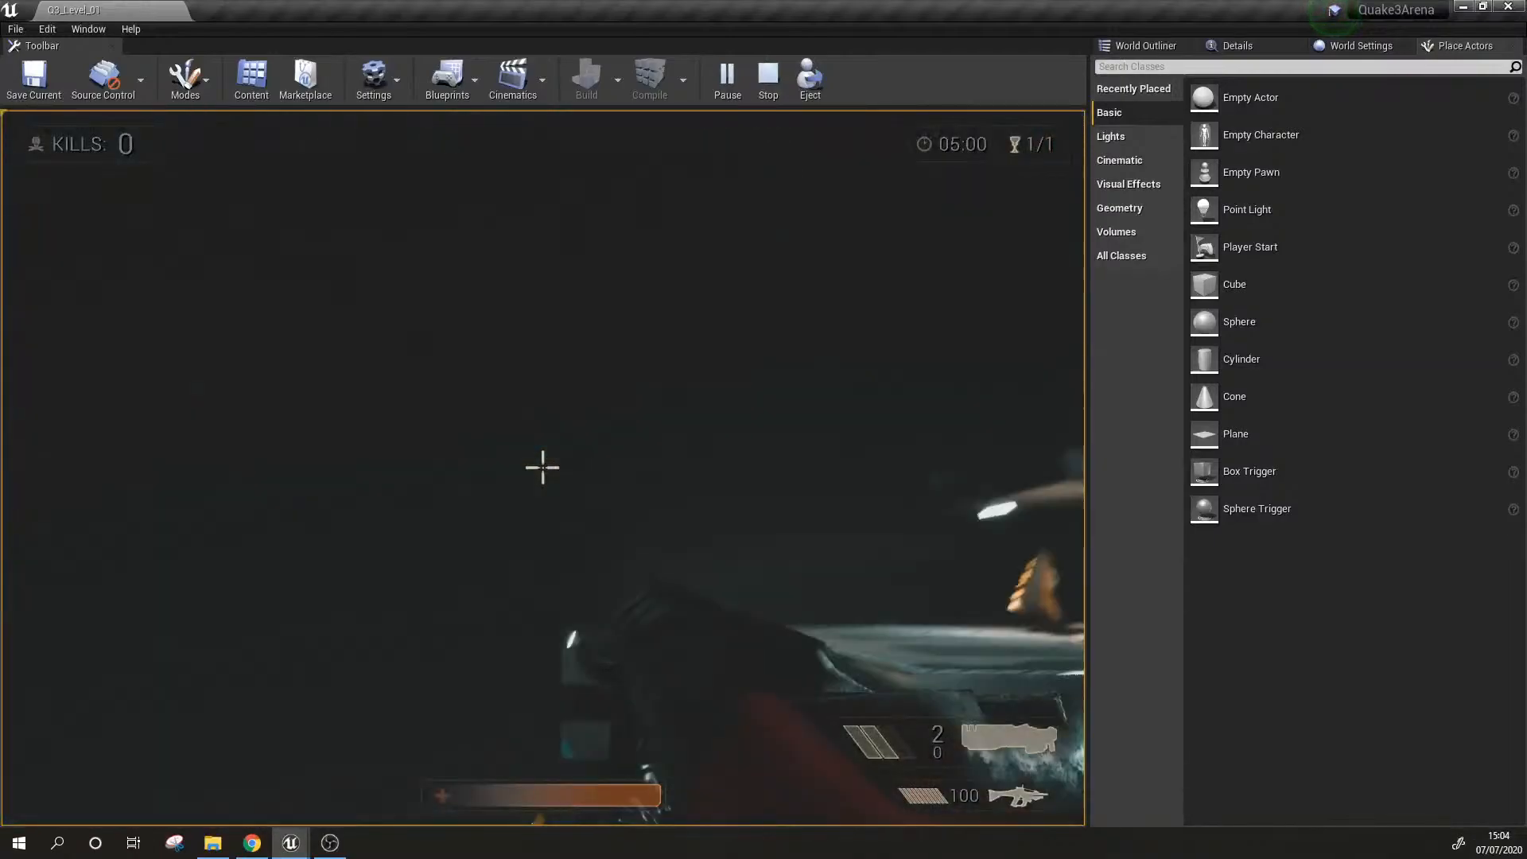
pyautogui.press('w')
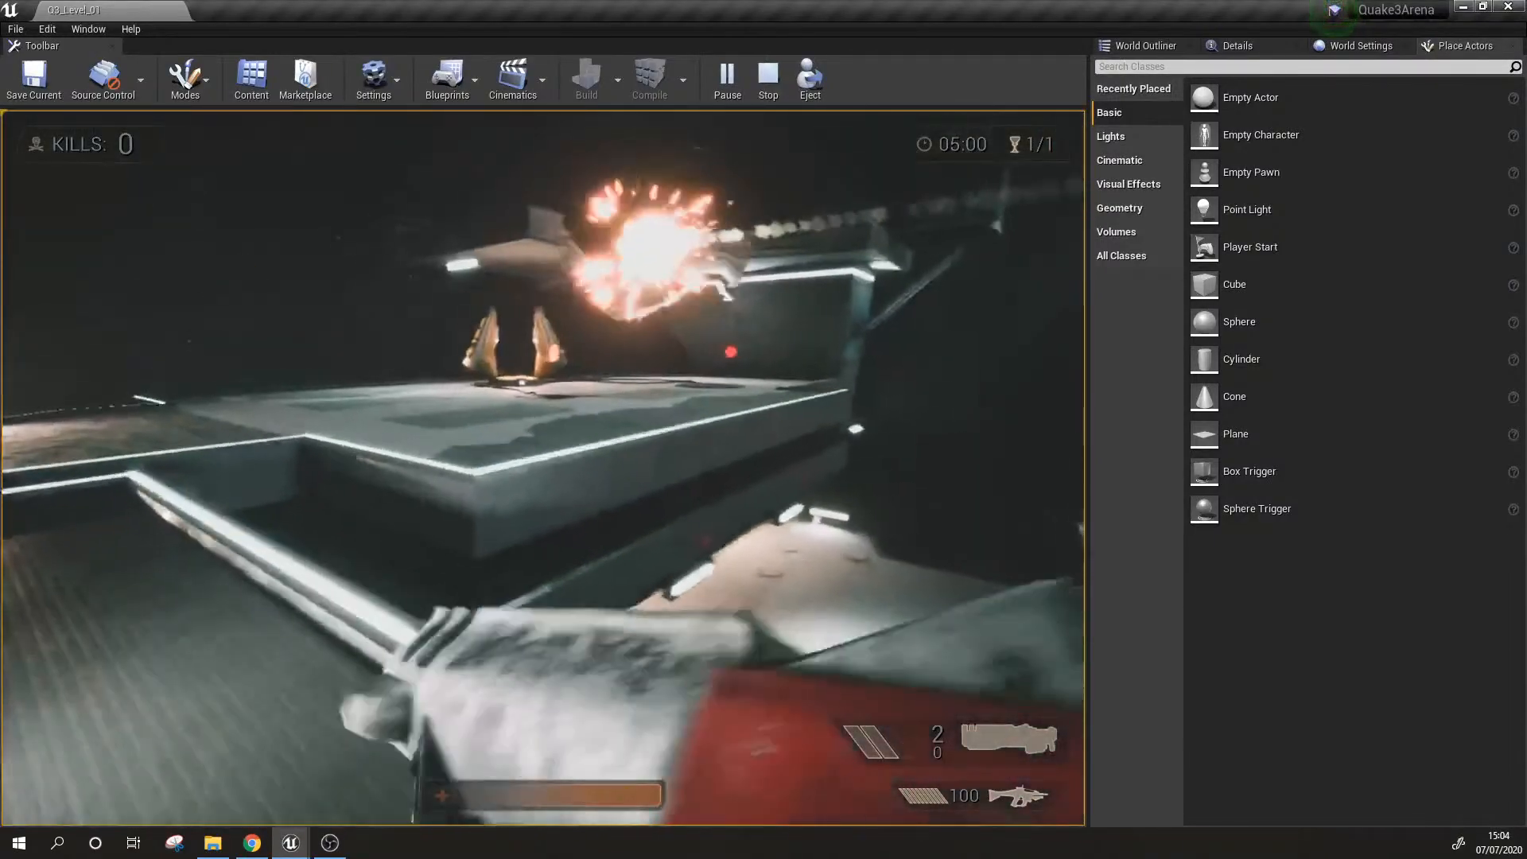
pyautogui.press('w')
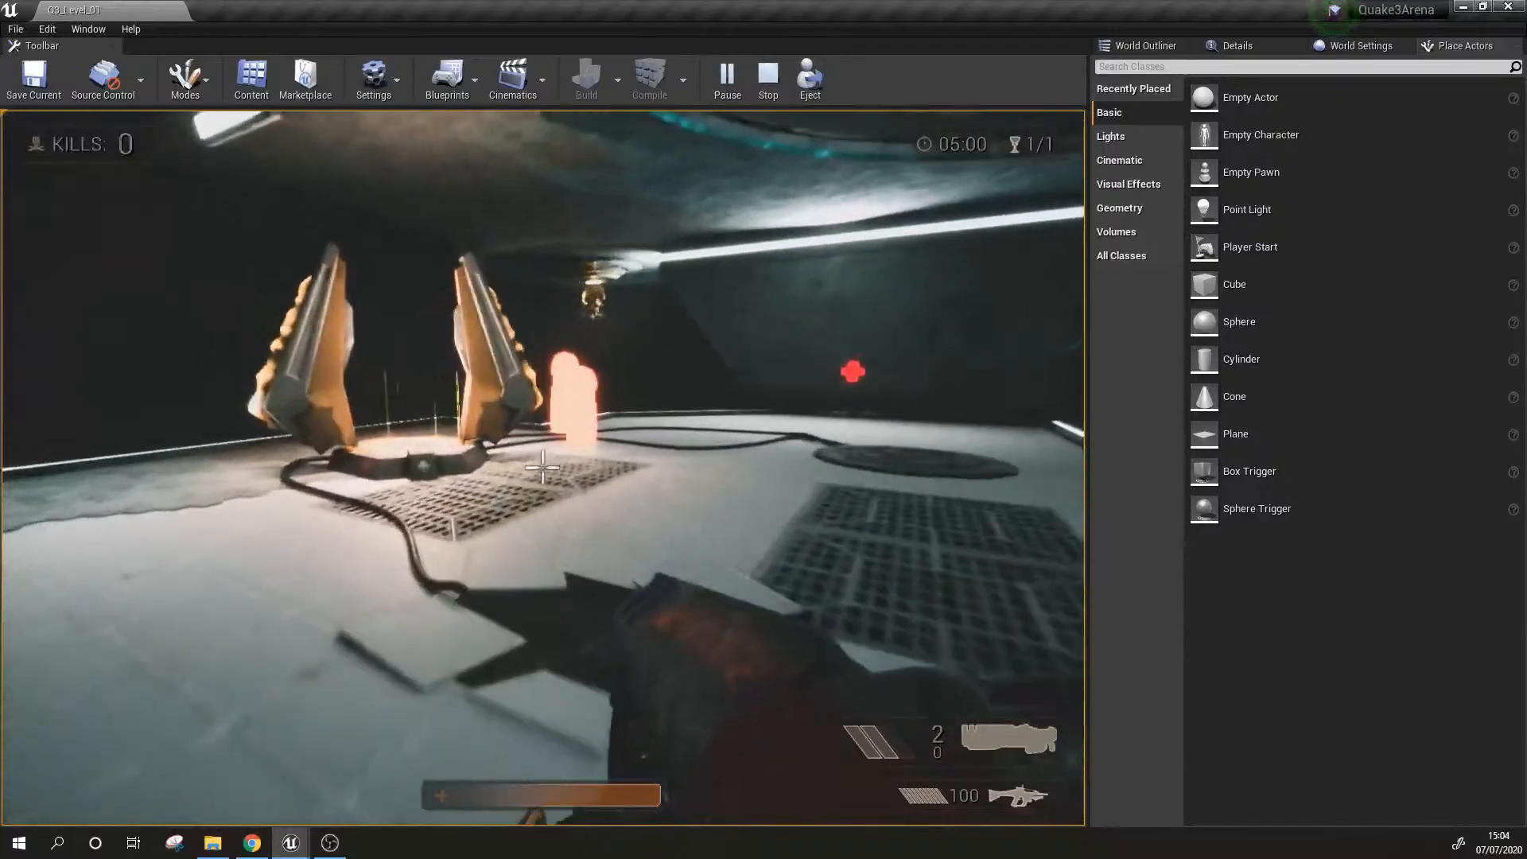
pyautogui.press('w')
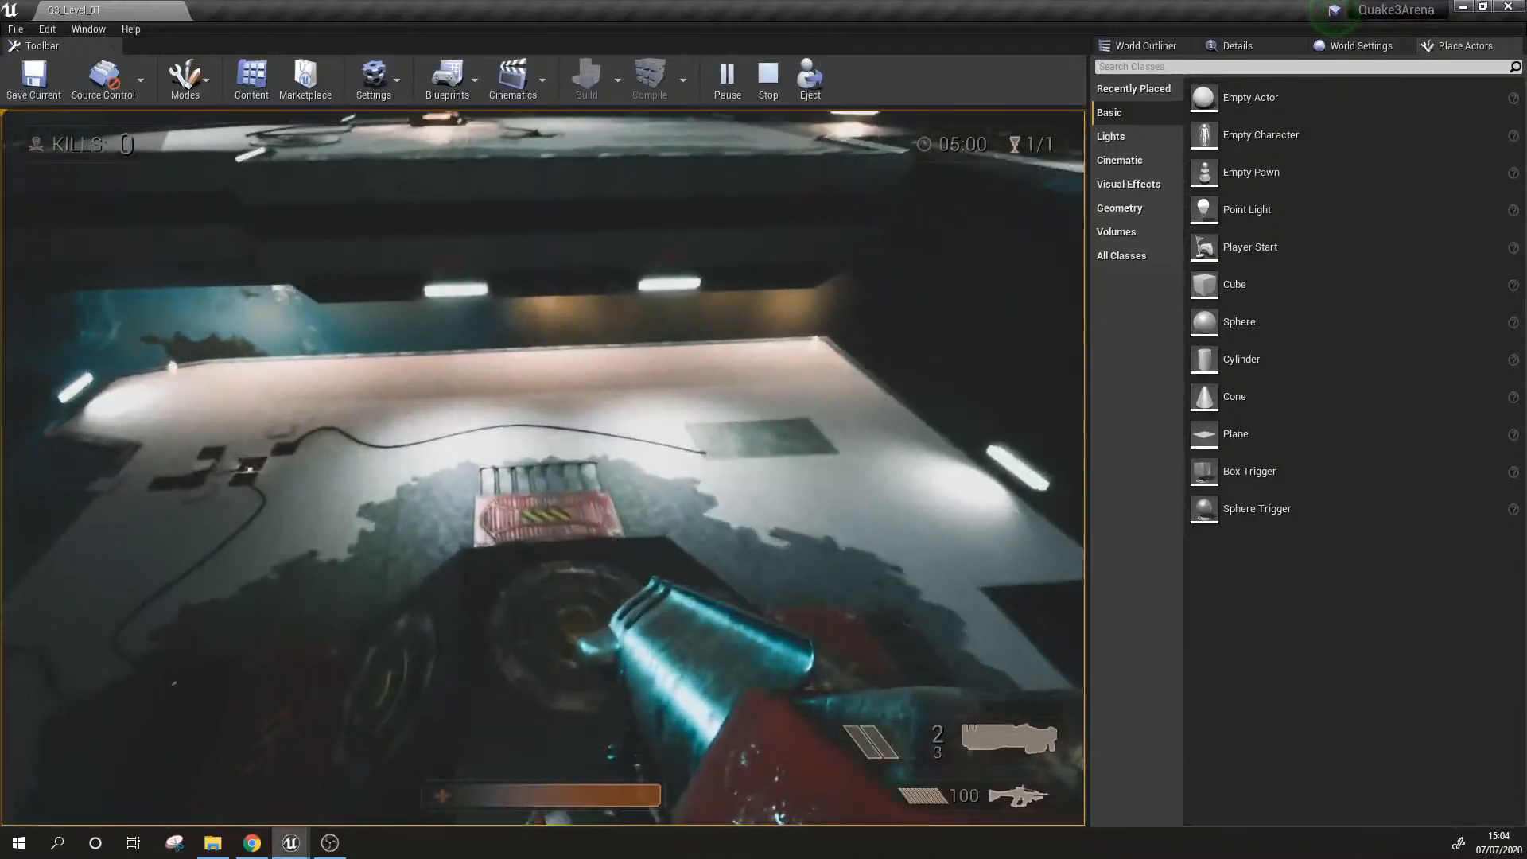
# Step: Run the character across the central jump pads and upper platforms, and end the play session
pyautogui.press('w')
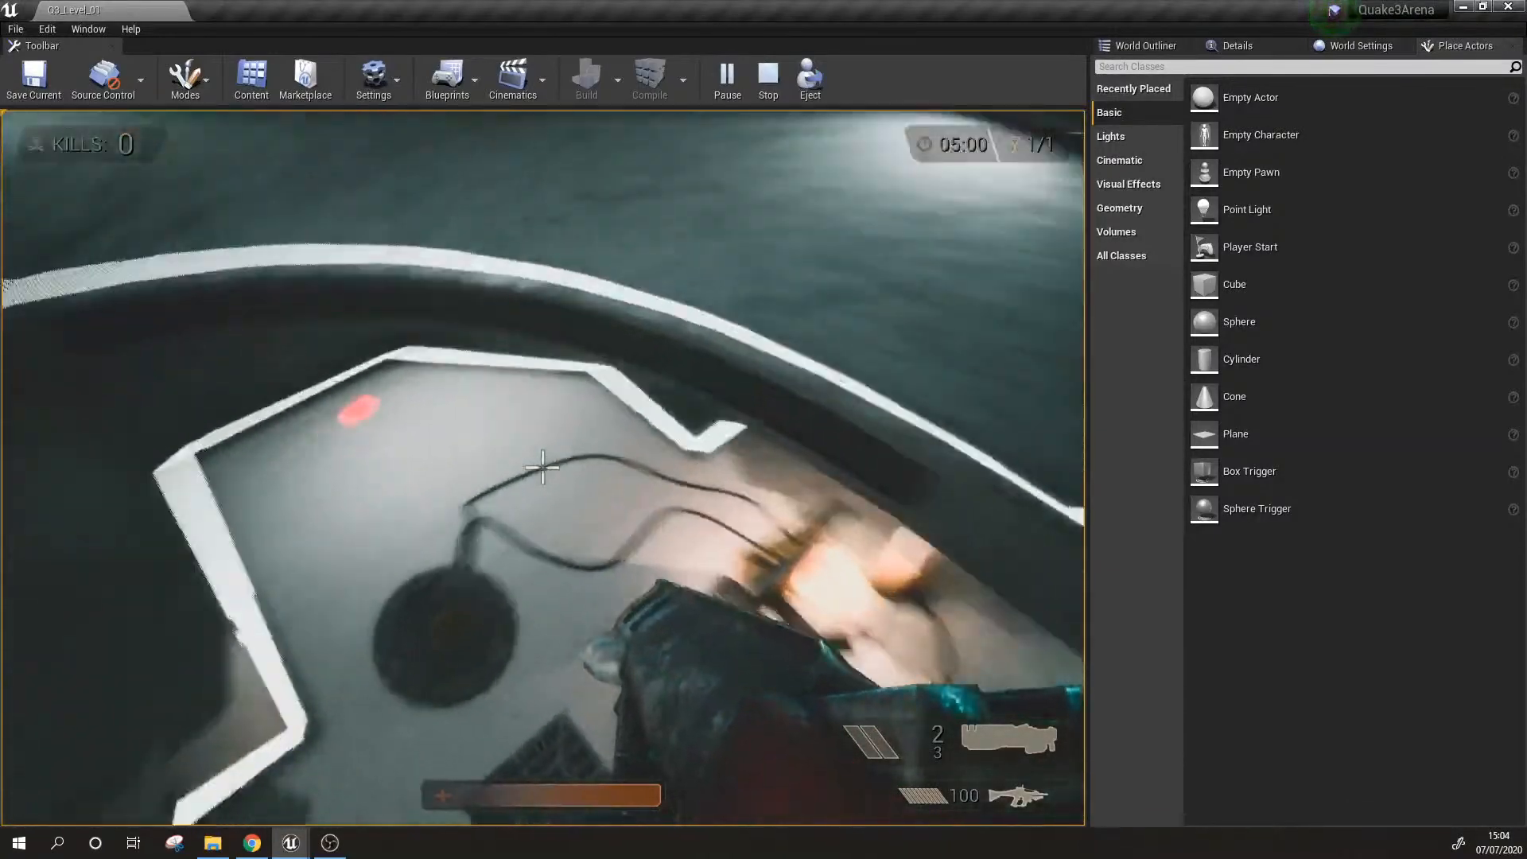
pyautogui.press('w')
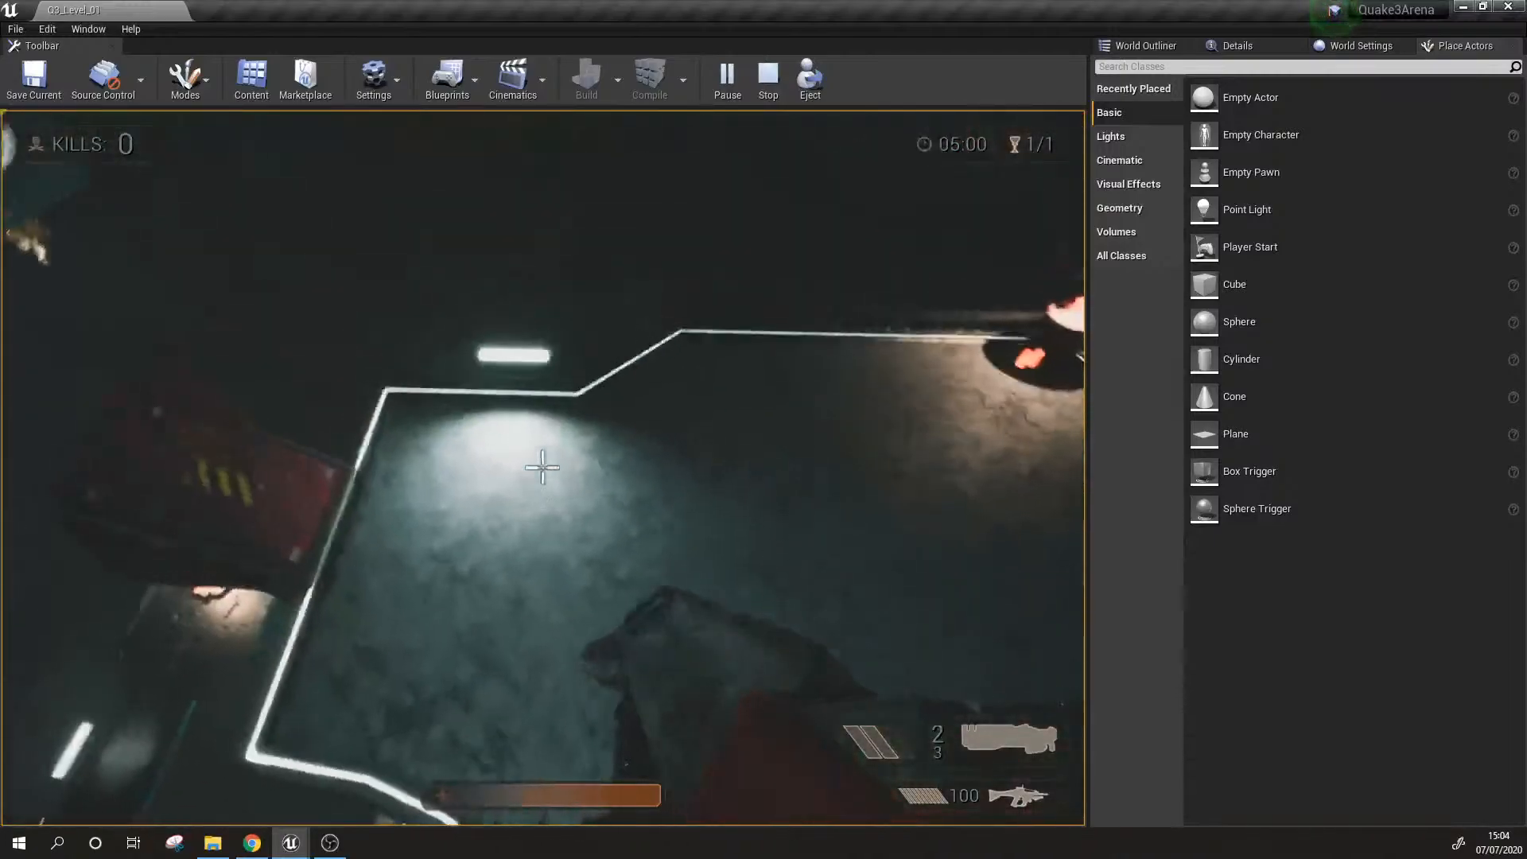
pyautogui.press('w')
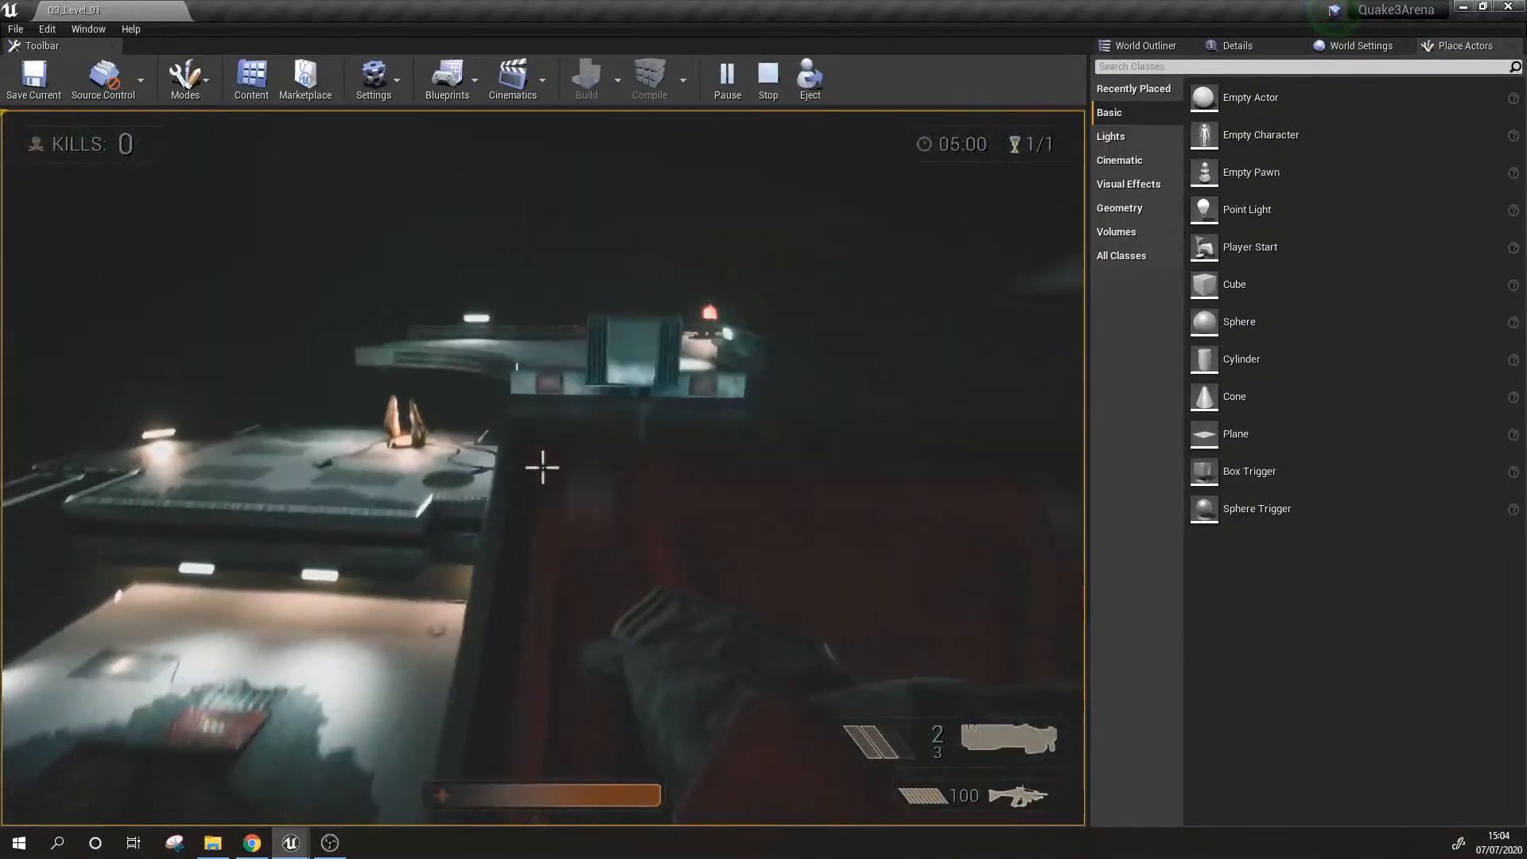
pyautogui.press('w')
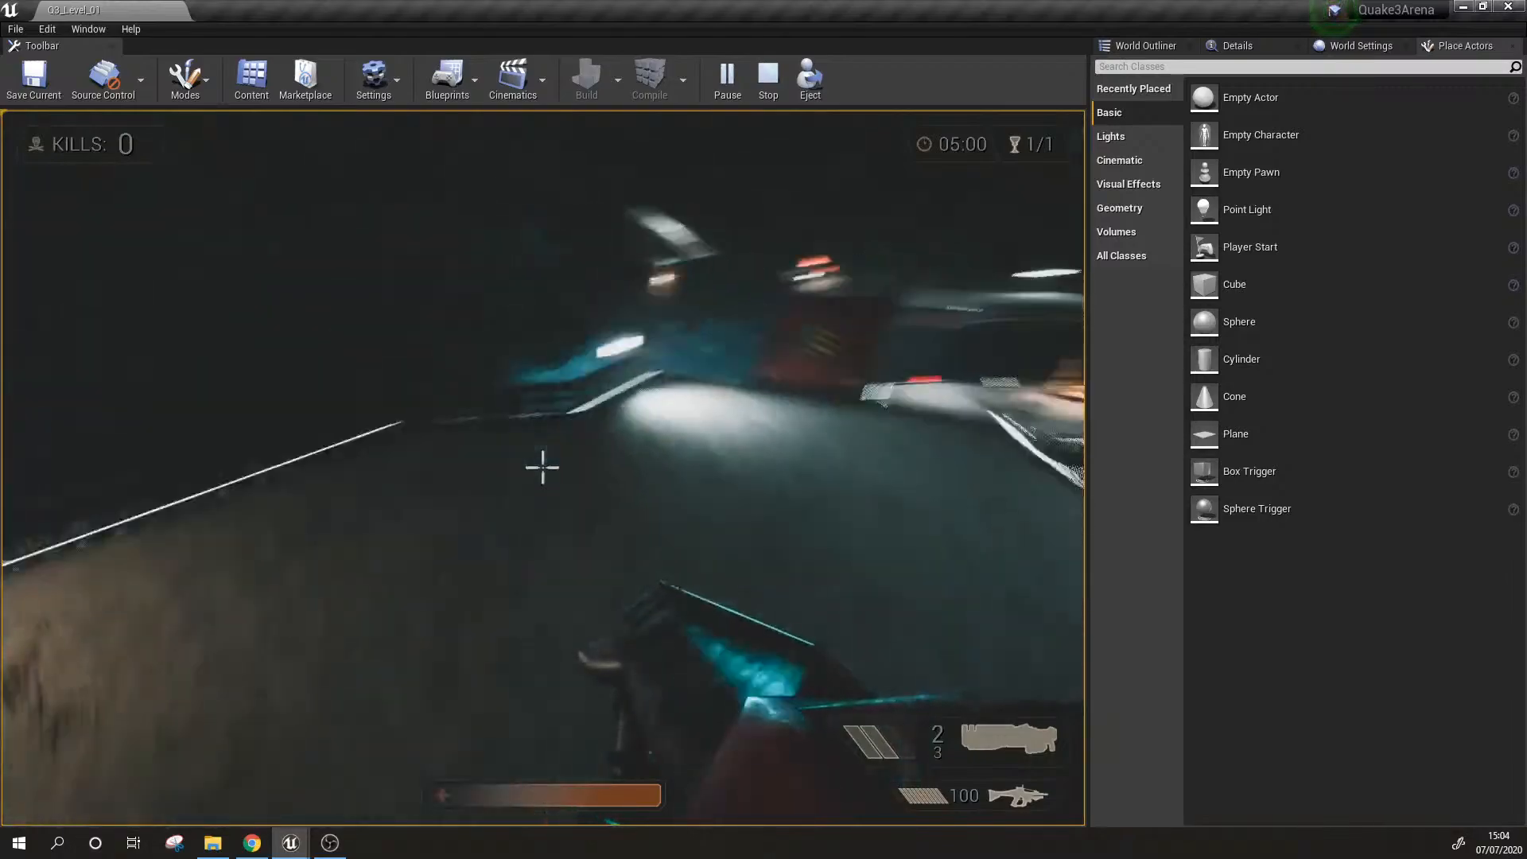
pyautogui.press('w')
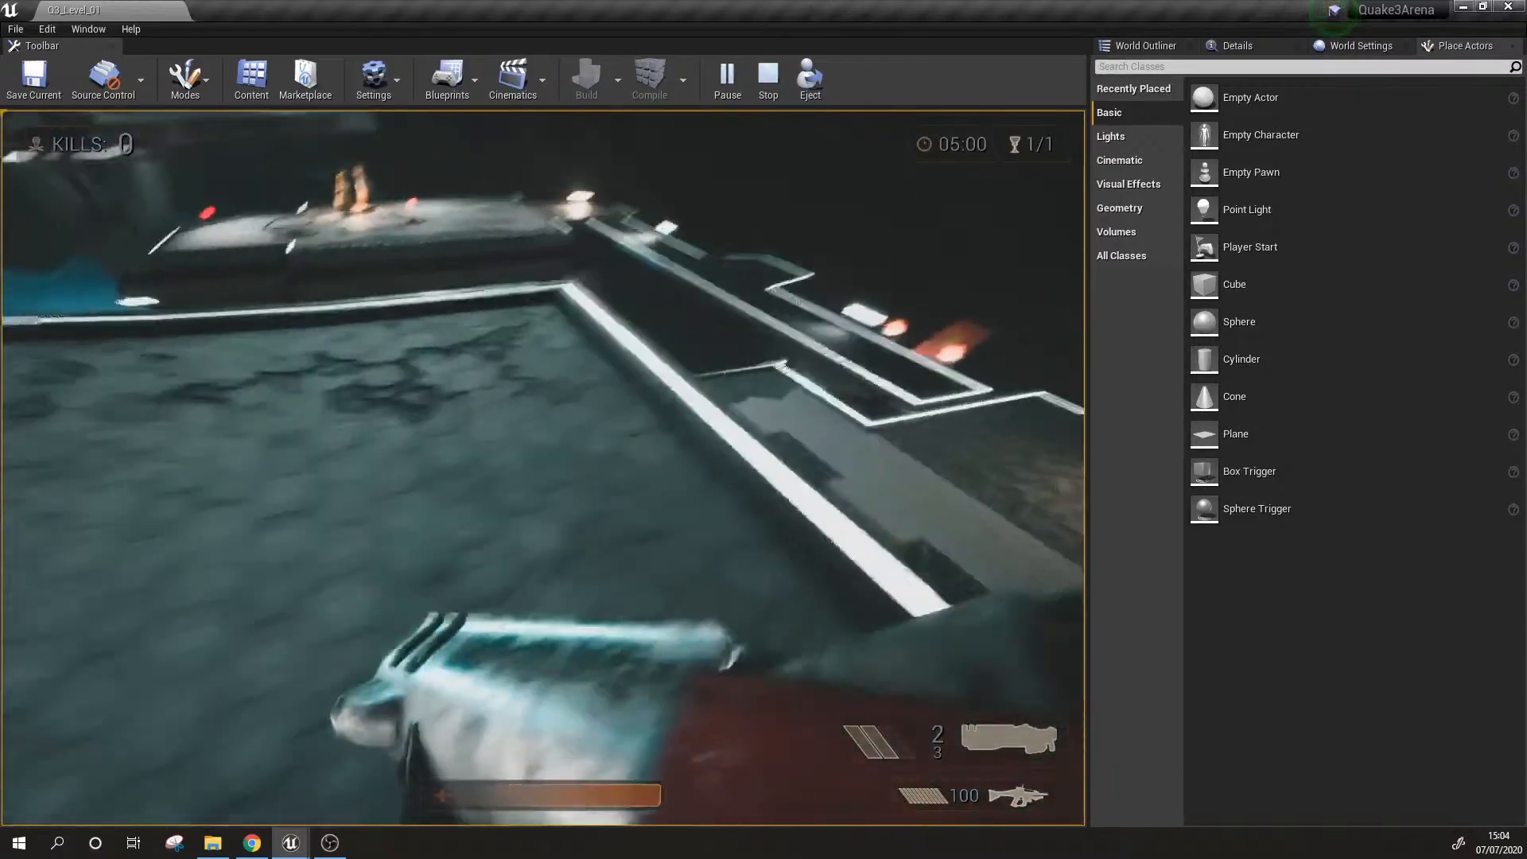
pyautogui.press('w')
pyautogui.press('Escape')
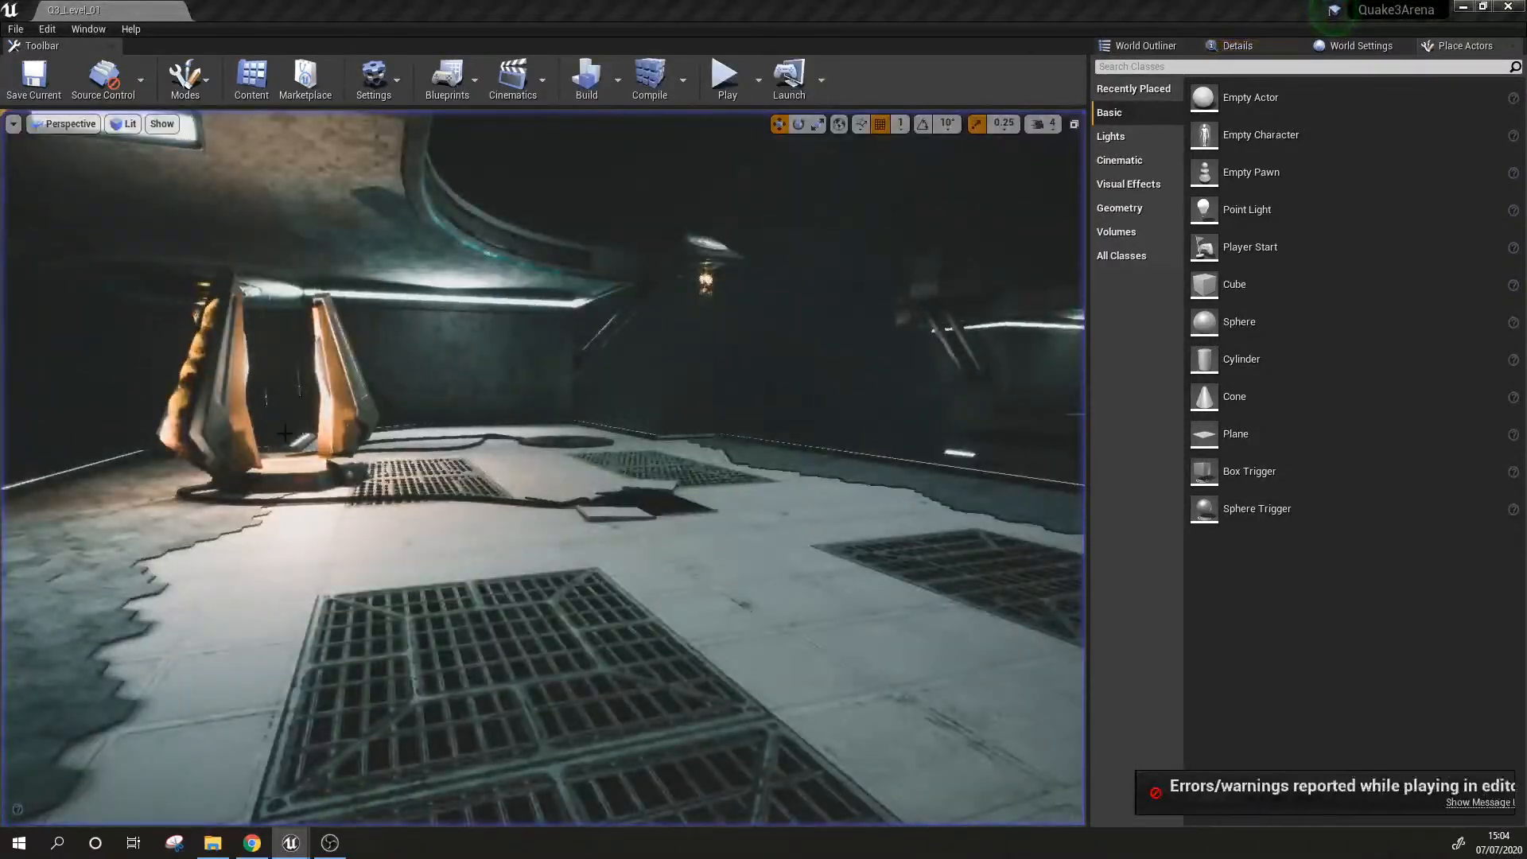
# Step: Examine the portal platform's floor grates, hexagonal tiles and lit edges up close and from a distance
pyautogui.click(743, 512)
pyautogui.moveTo(743, 511)
pyautogui.mouseDown(button='right')
pyautogui.moveTo(811, 544)
pyautogui.moveTo(757, 529)
pyautogui.mouseUp(button='right')
pyautogui.press('w')
pyautogui.press('s')
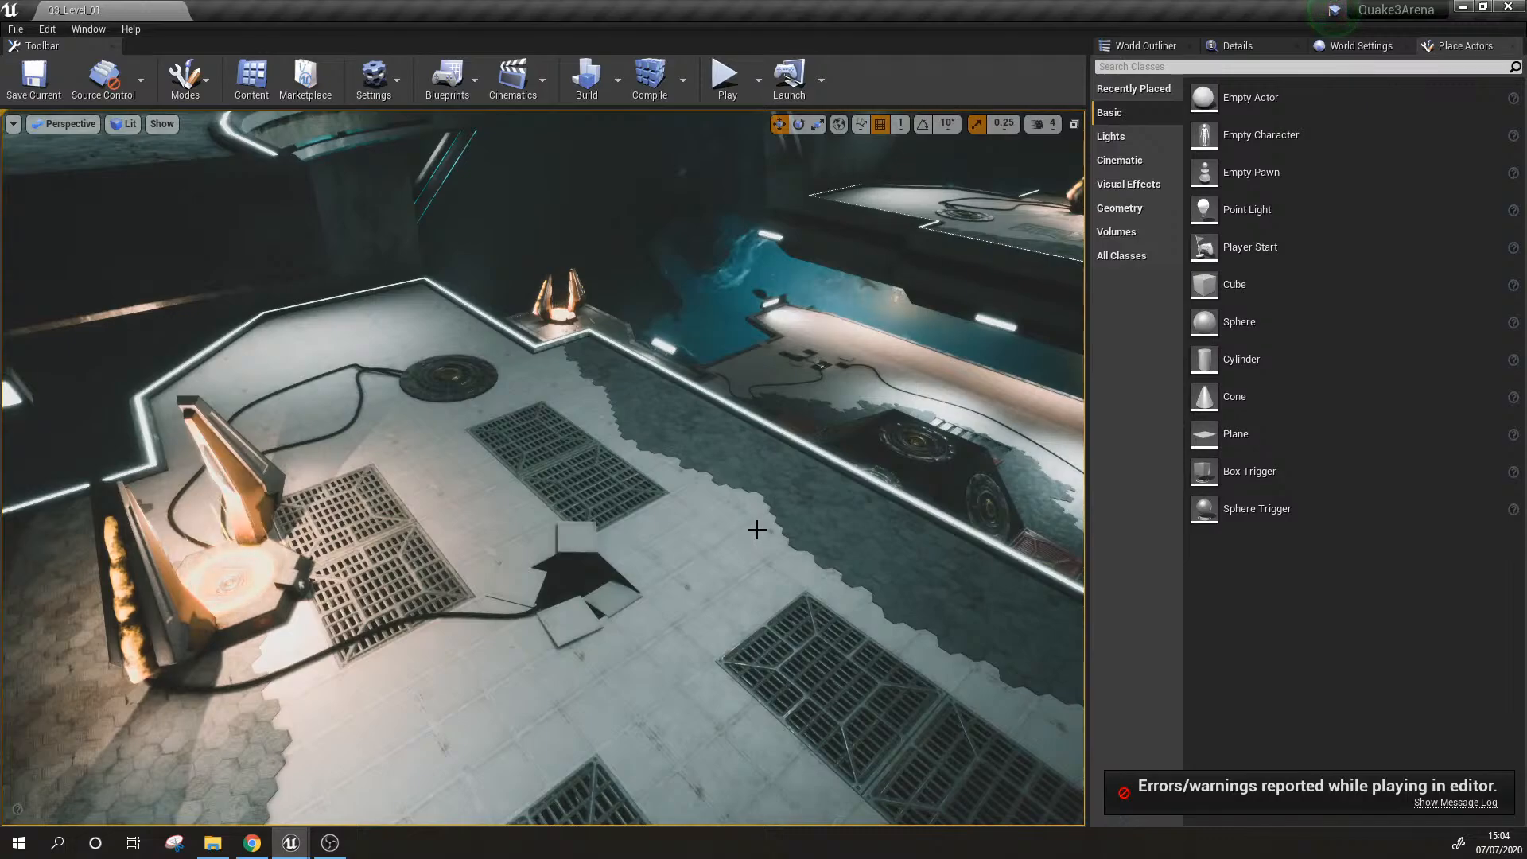
pyautogui.press('w')
pyautogui.moveTo(668, 543); pyautogui.dragTo(748, 541, button='right')
pyautogui.press('s')
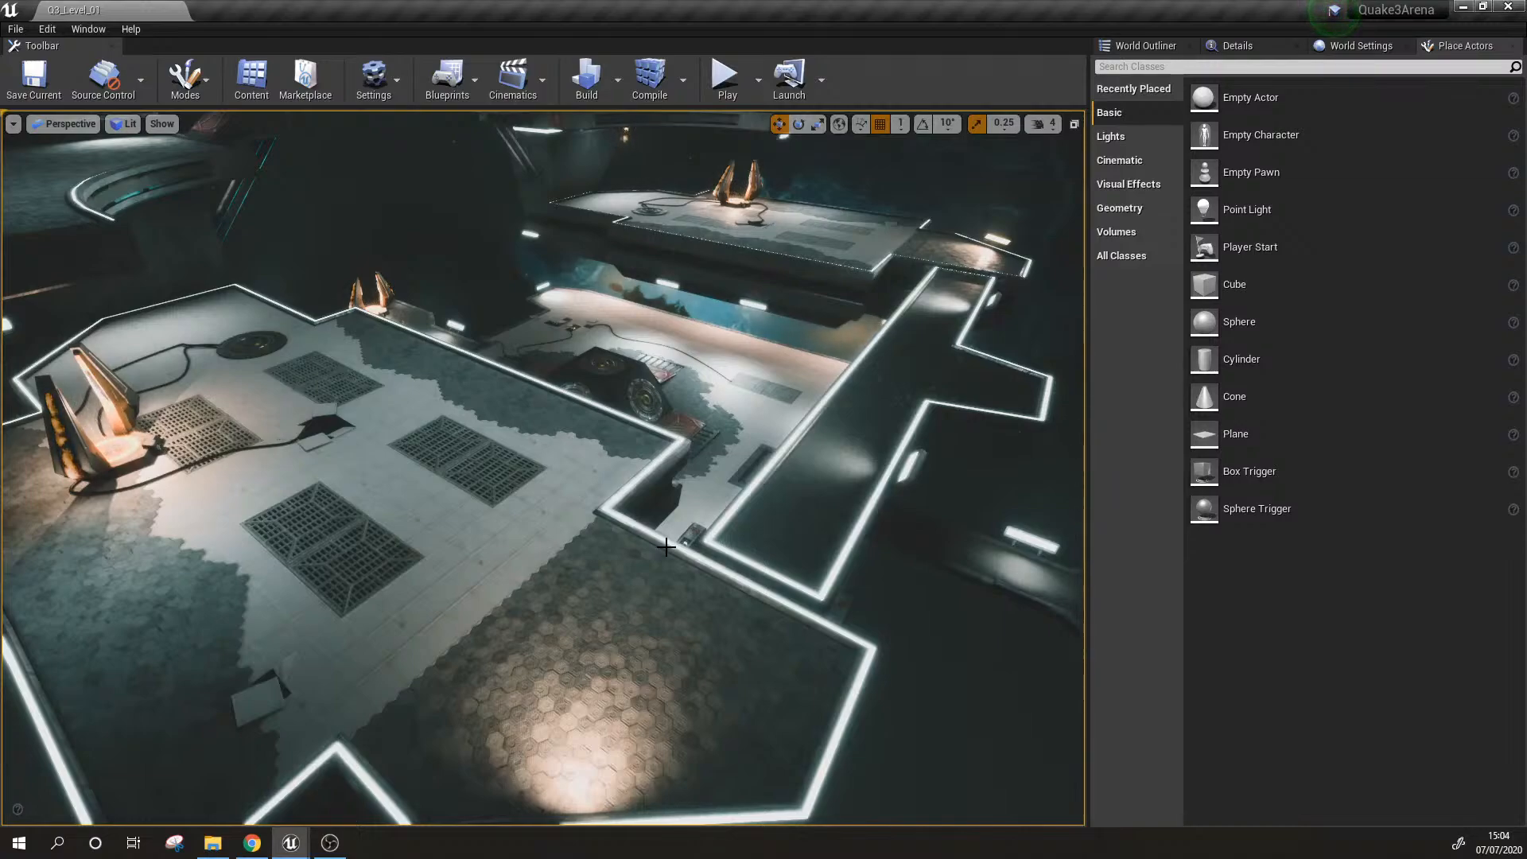
pyautogui.moveTo(646, 544); pyautogui.dragTo(477, 526, button='right')
pyautogui.press('s')
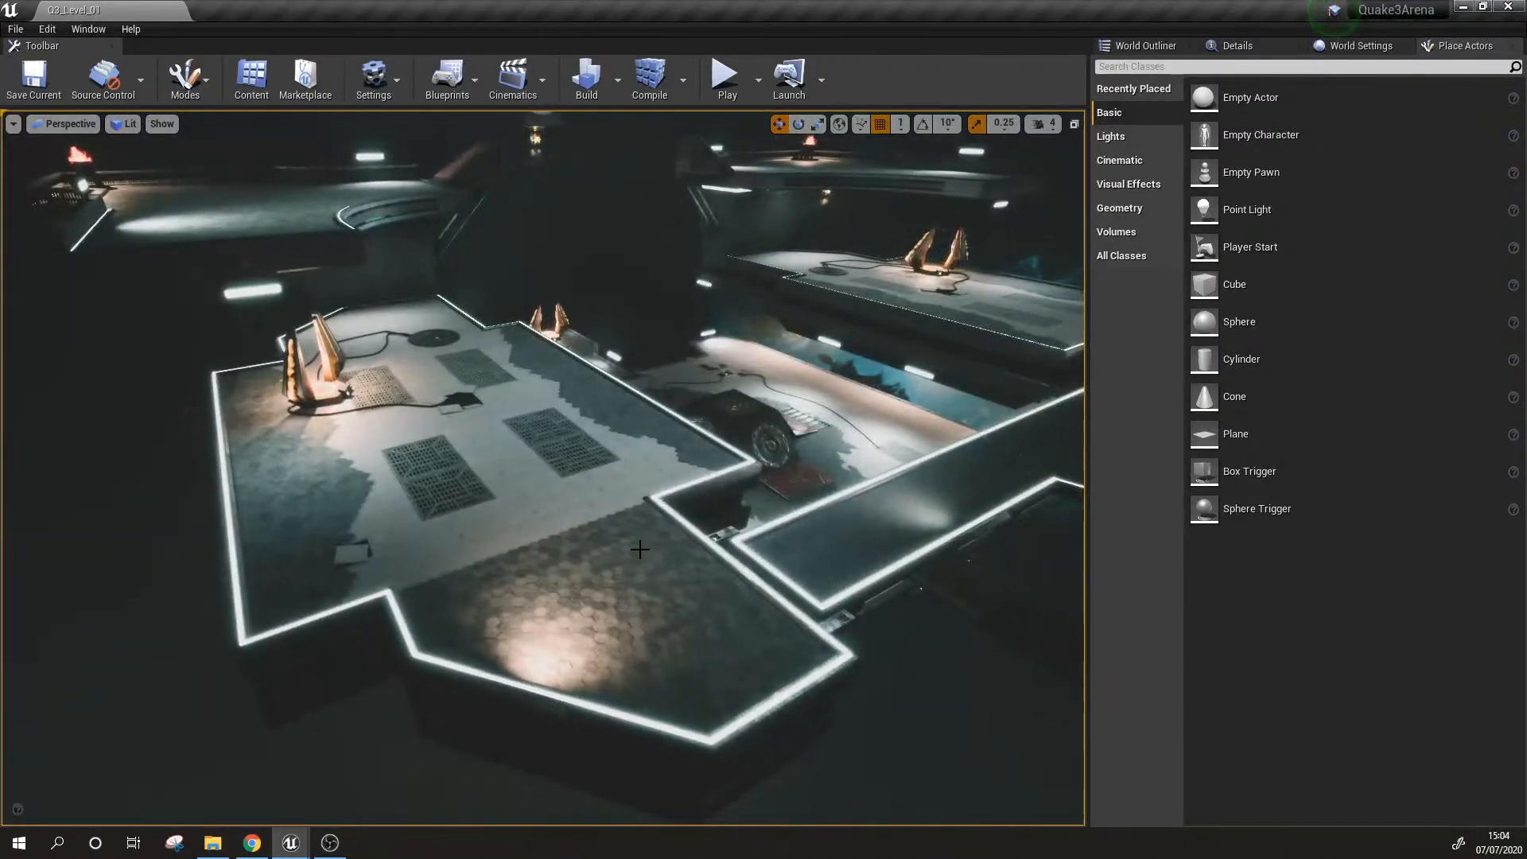
# Step: Switch to File Explorer and open the reference image dm17duellg.jpg in Photos over the editor
pyautogui.click(212, 843)
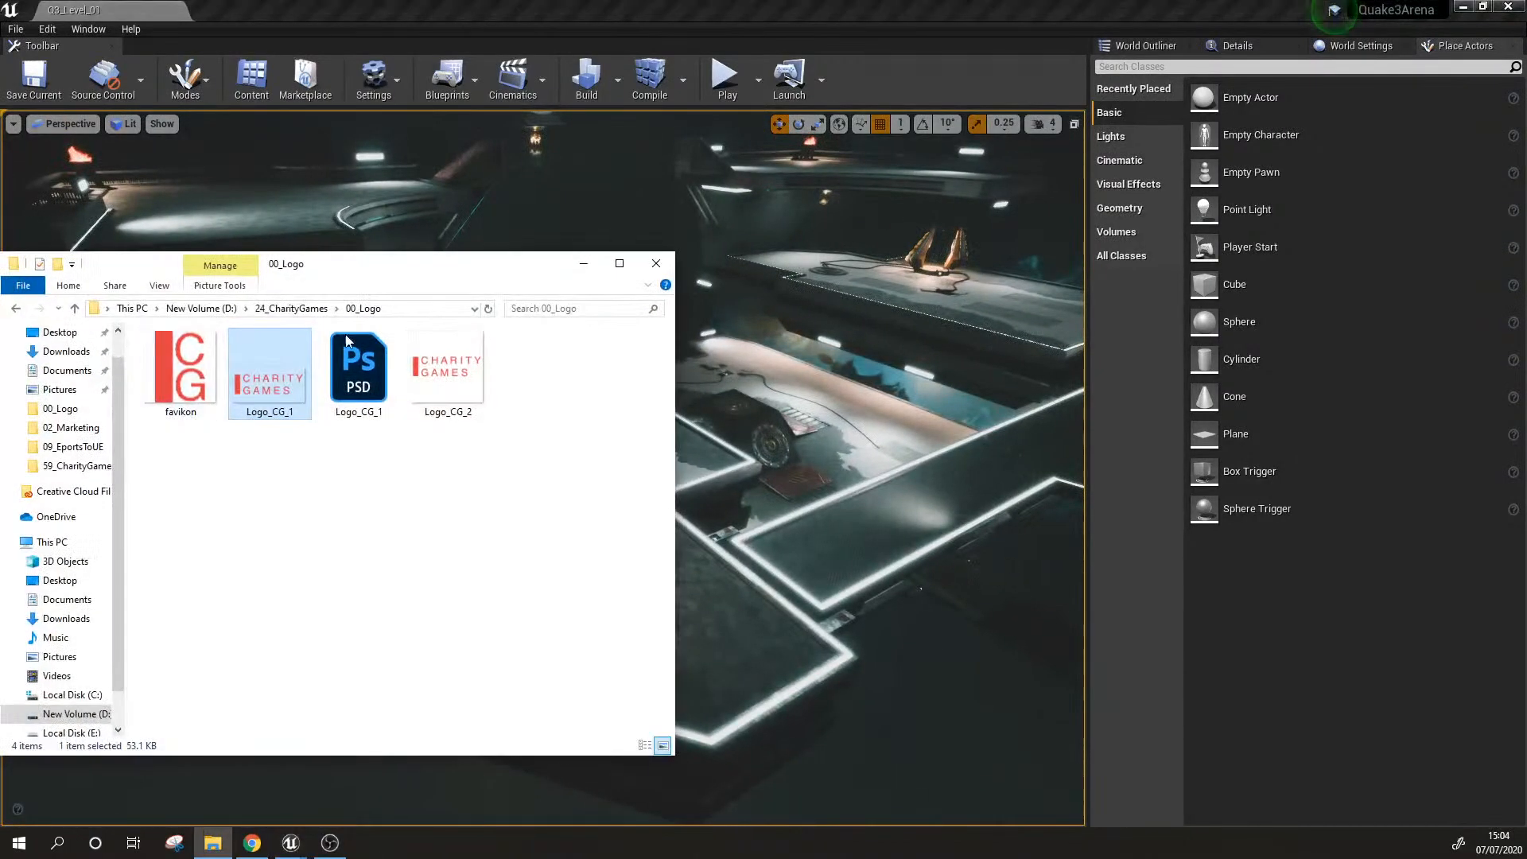
pyautogui.moveTo(425, 272); pyautogui.dragTo(0, 271)
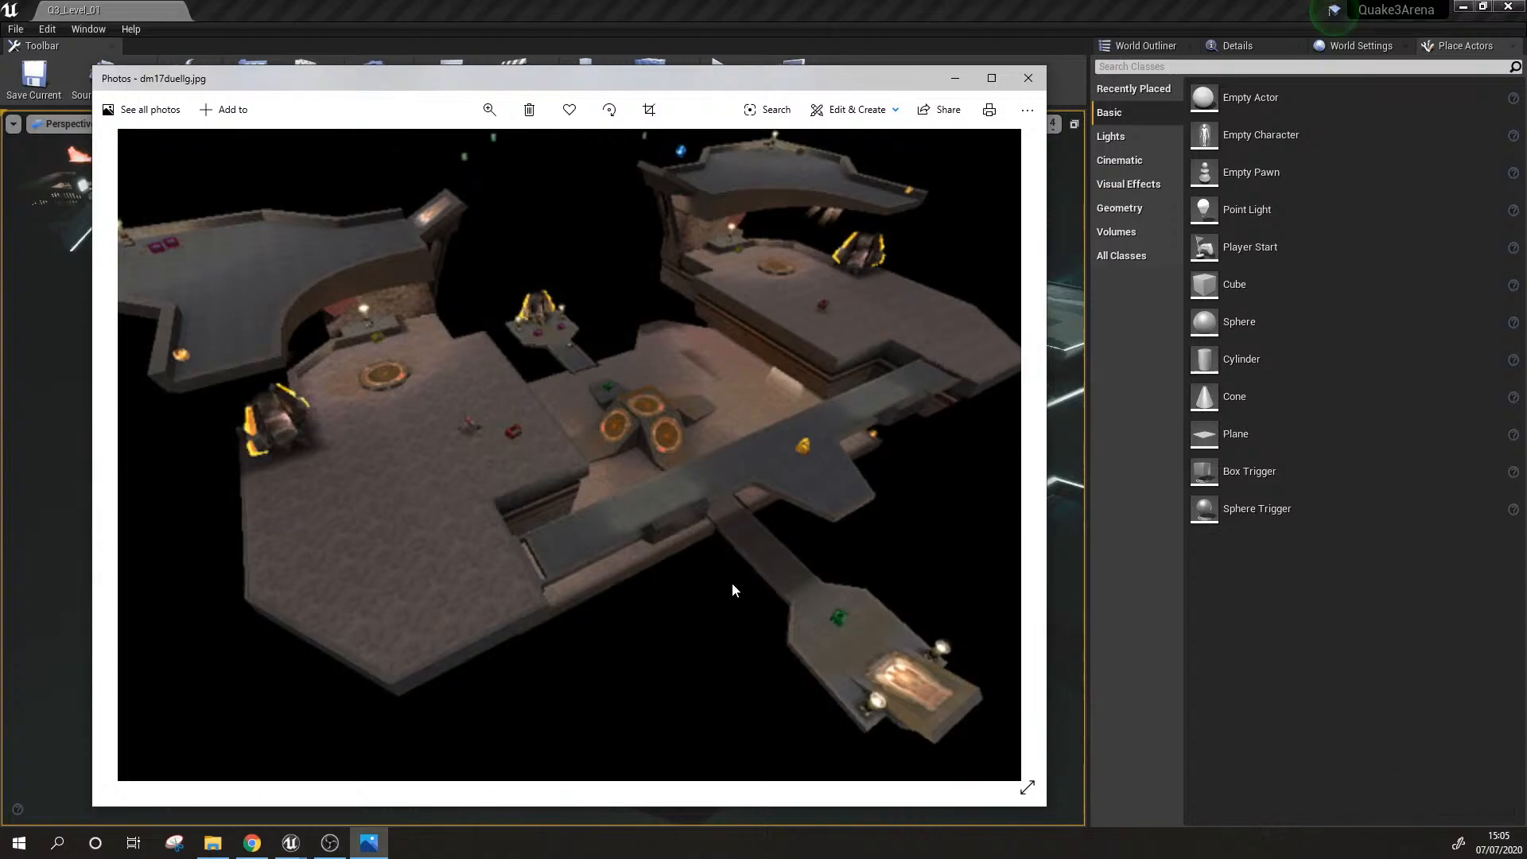
pyautogui.moveTo(642, 89); pyautogui.dragTo(593, 82)
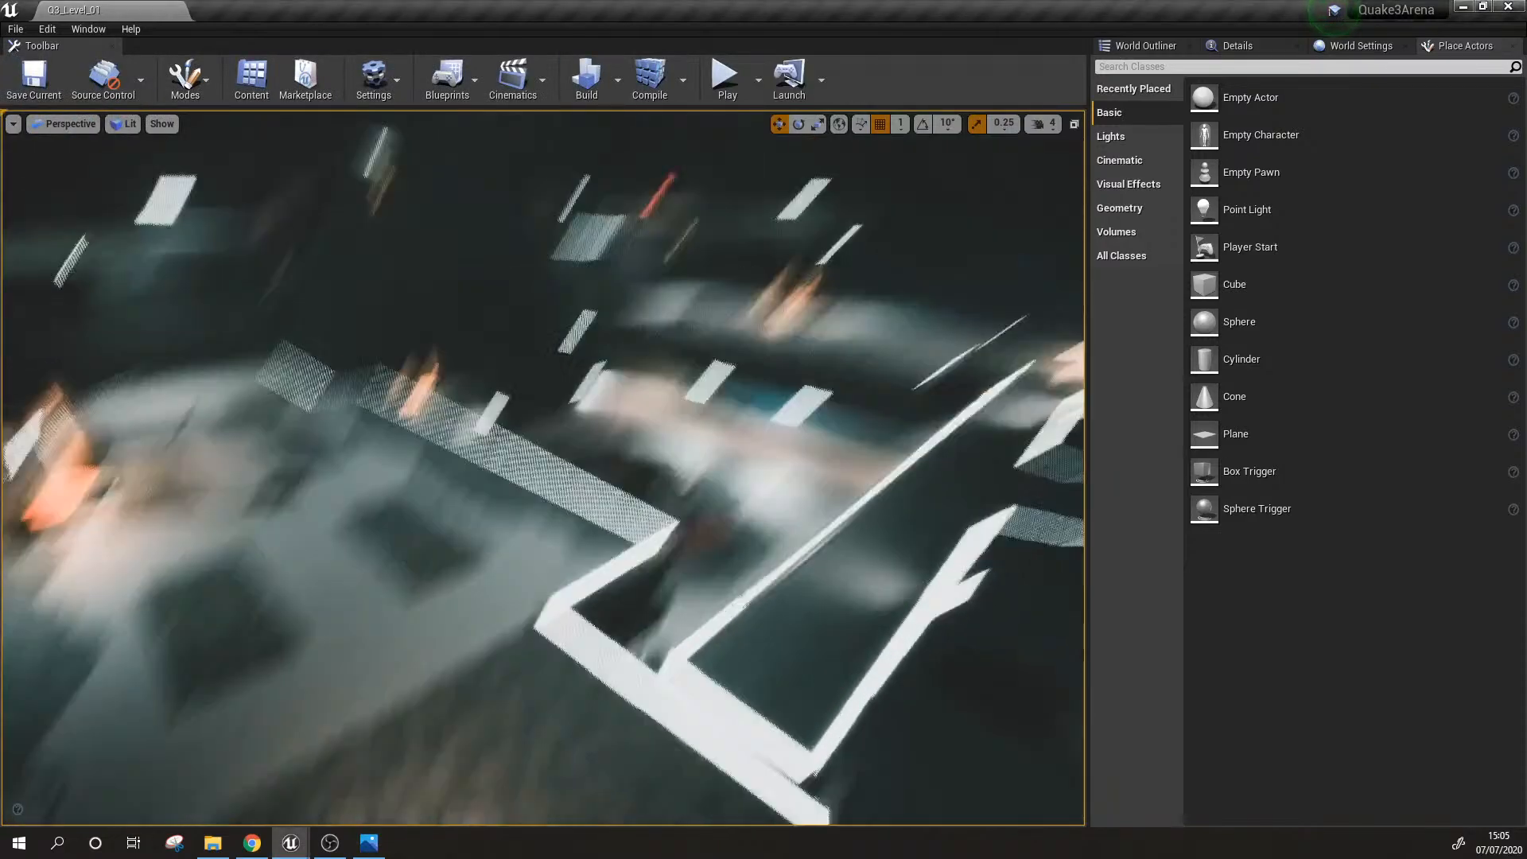
# Step: Return to the Unreal editor and compare the arena's overall layout and hexagon-tiled platform extension with the reference image
pyautogui.press('g')
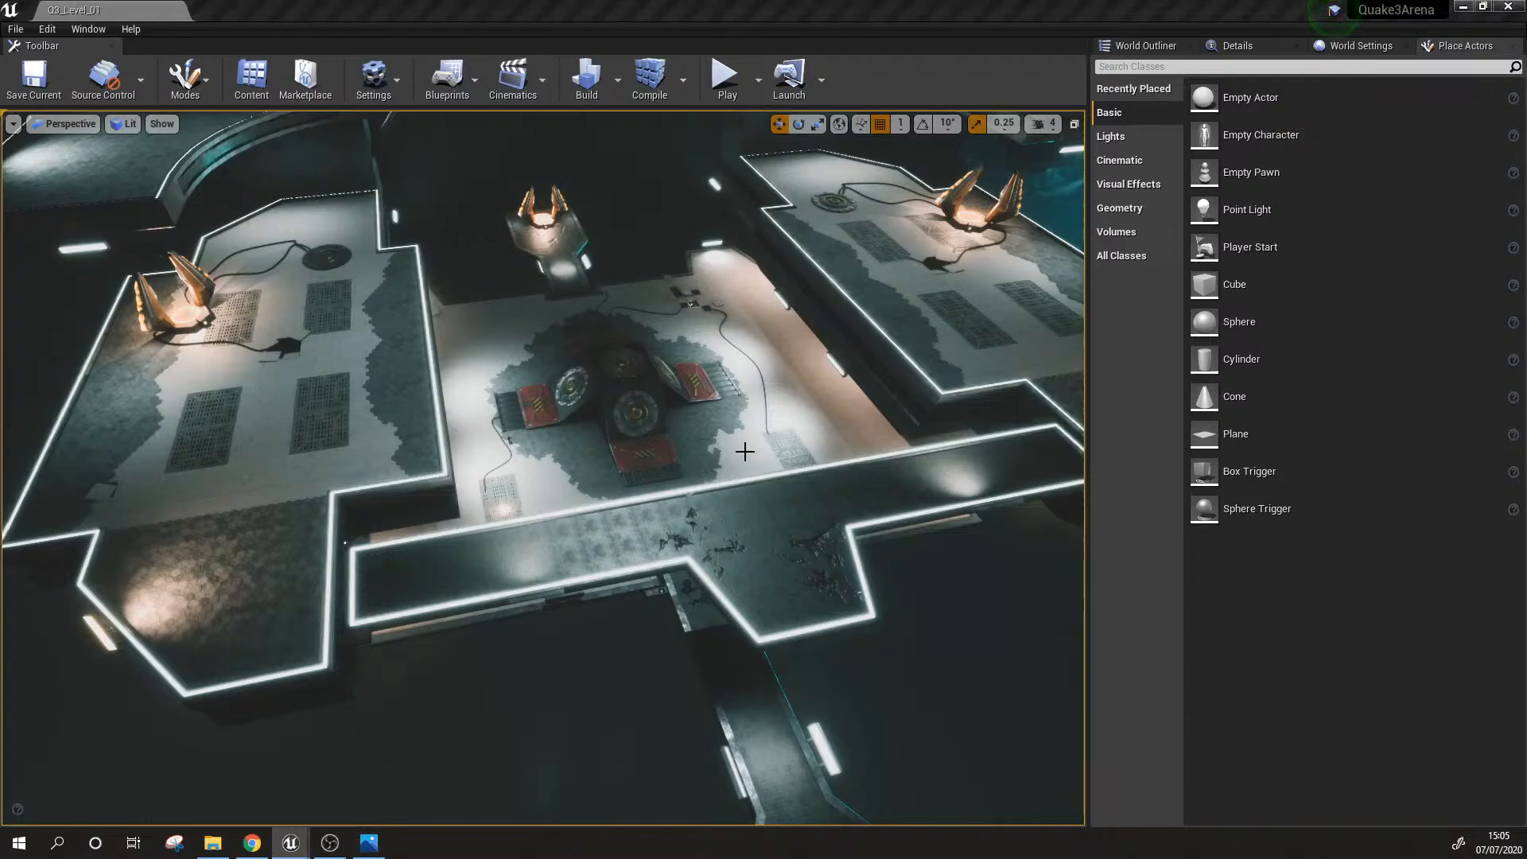
pyautogui.moveTo(760, 470); pyautogui.dragTo(784, 485, button='right')
pyautogui.press('w')
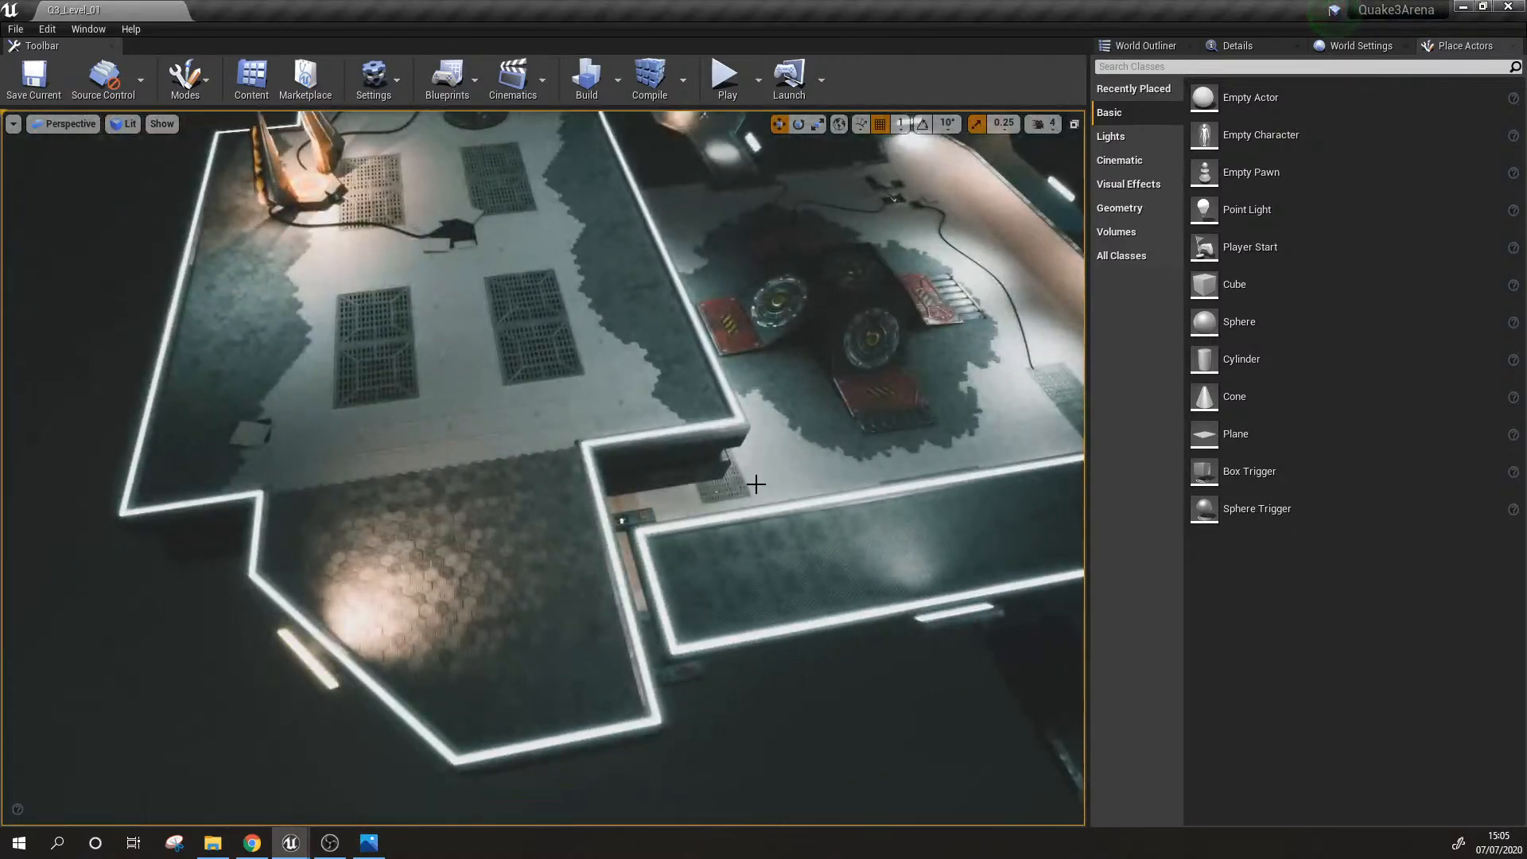
pyautogui.press('w')
pyautogui.moveTo(682, 464)
pyautogui.mouseDown(button='right')
pyautogui.moveTo(704, 461)
pyautogui.moveTo(712, 438)
pyautogui.moveTo(682, 463)
pyautogui.mouseUp(button='right')
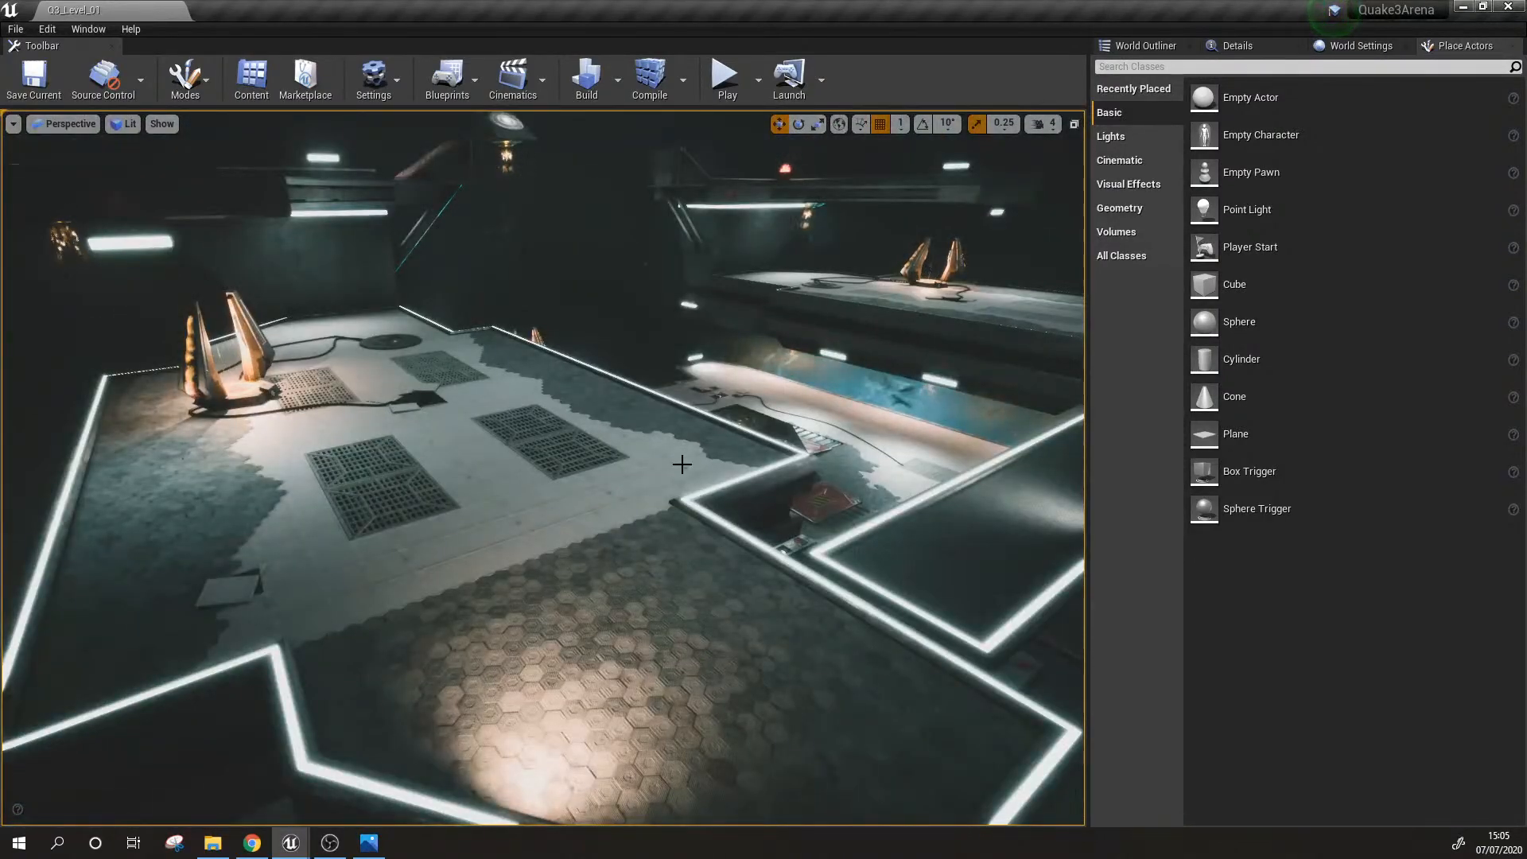
pyautogui.moveTo(501, 565); pyautogui.dragTo(458, 560, button='right')
pyautogui.moveTo(601, 490); pyautogui.dragTo(630, 566, button='right')
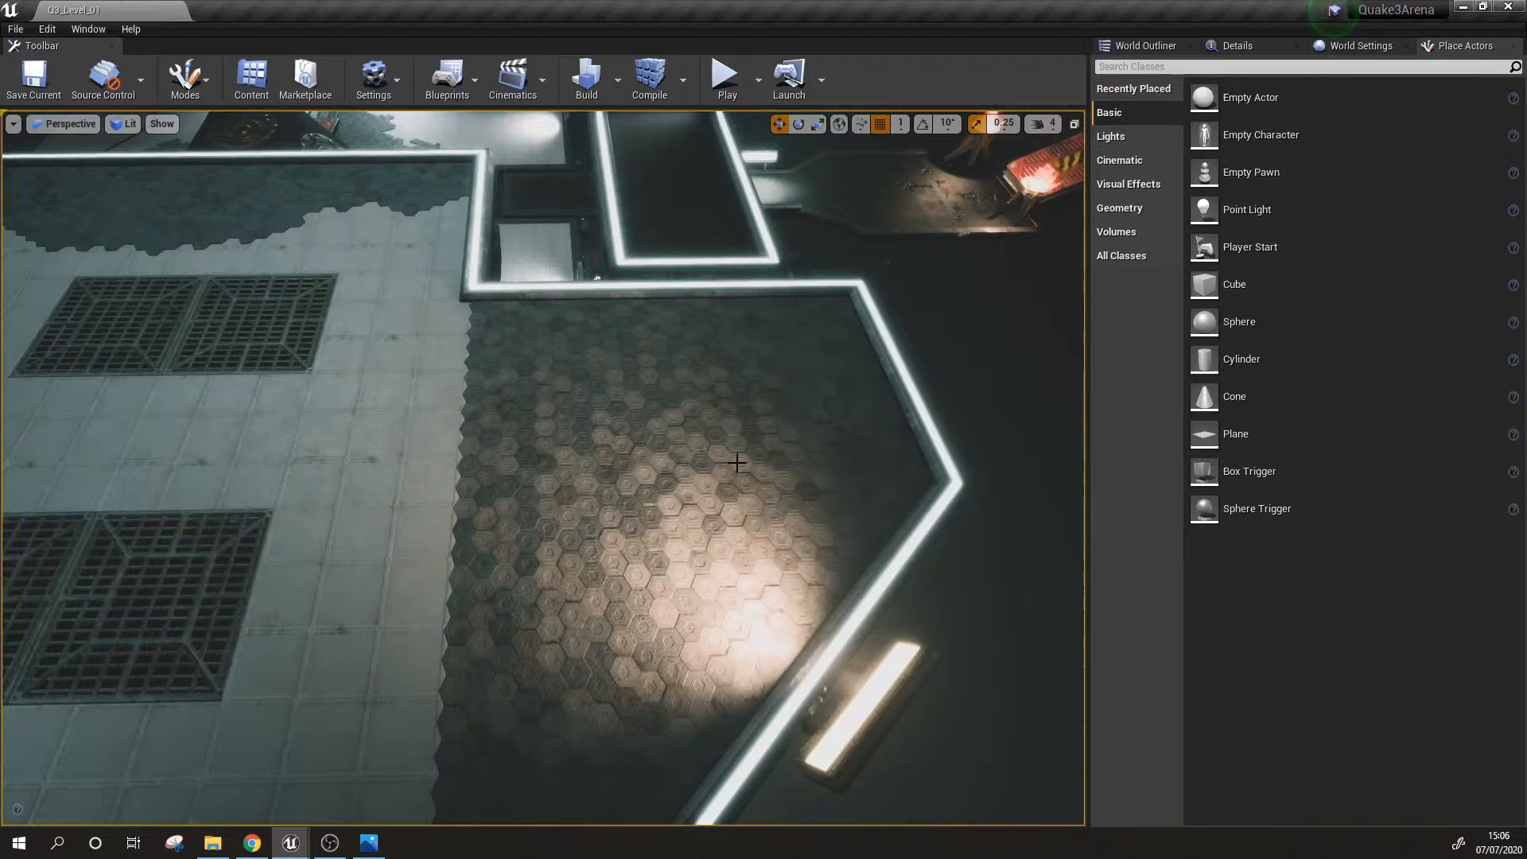
# Step: Examine how the hexagon-tiled extension, the long walkway and the grated portal platform fit together
pyautogui.press('s')
pyautogui.moveTo(737, 461); pyautogui.dragTo(616, 377, button='right')
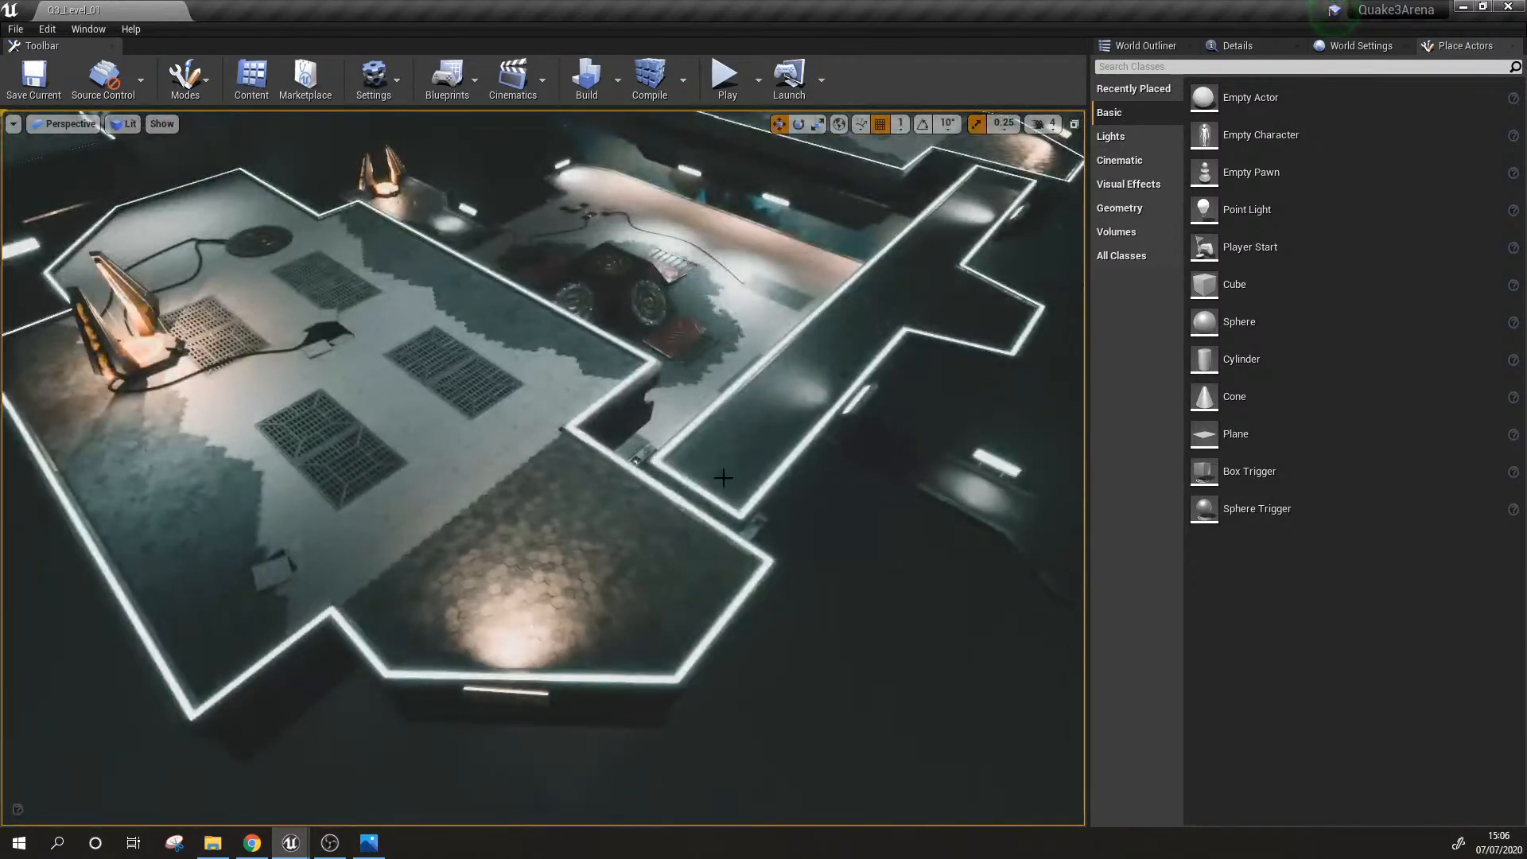
pyautogui.press('w')
pyautogui.moveTo(672, 499); pyautogui.dragTo(705, 481, button='right')
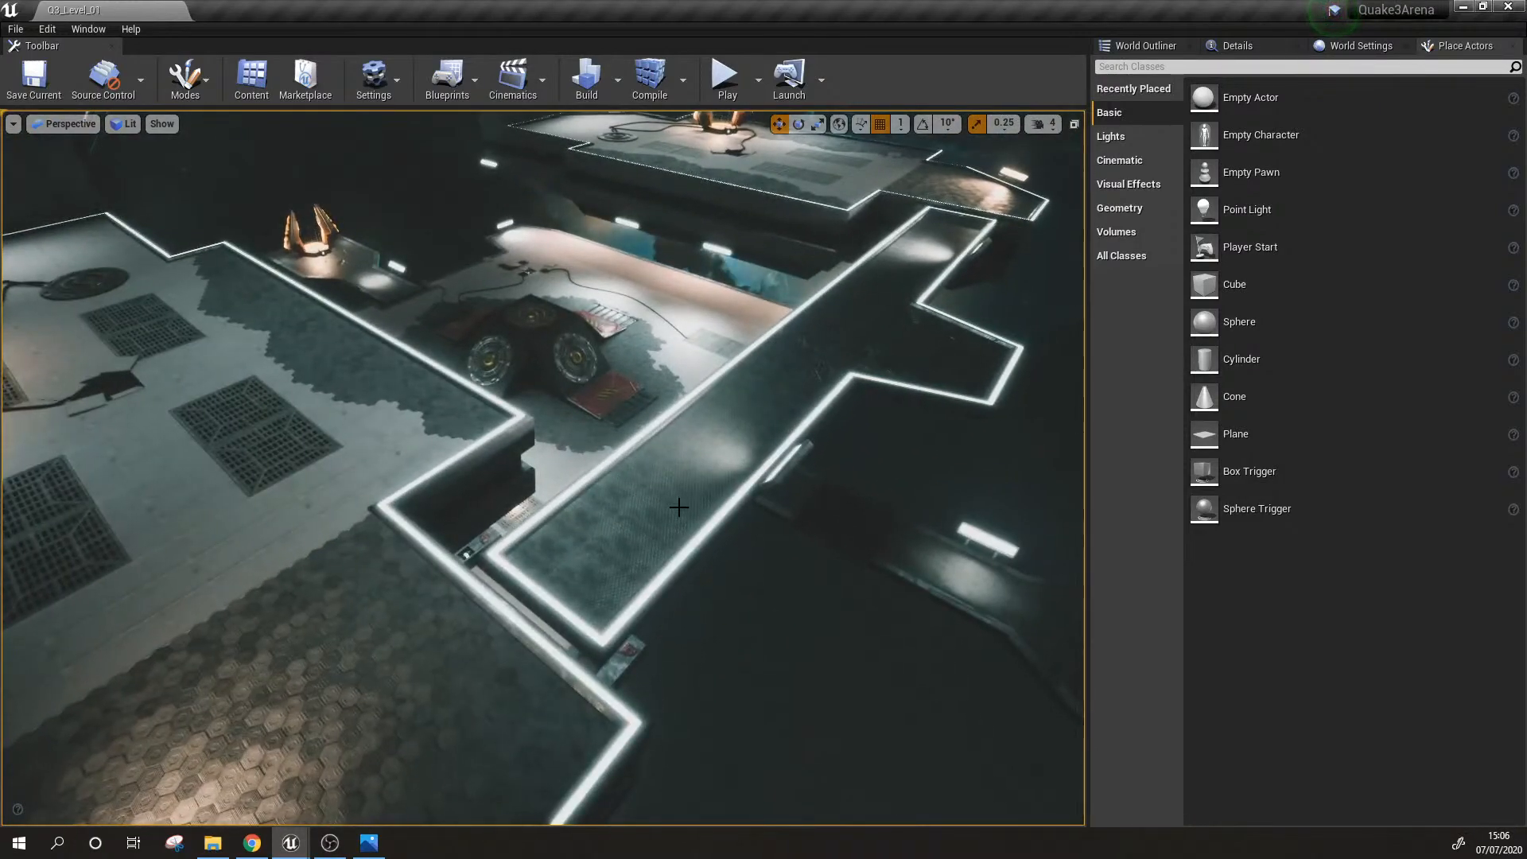
pyautogui.moveTo(705, 481); pyautogui.dragTo(621, 482, button='right')
pyautogui.moveTo(703, 515)
pyautogui.mouseDown(button='right')
pyautogui.moveTo(787, 517)
pyautogui.moveTo(703, 515)
pyautogui.mouseUp(button='right')
pyautogui.press('s')
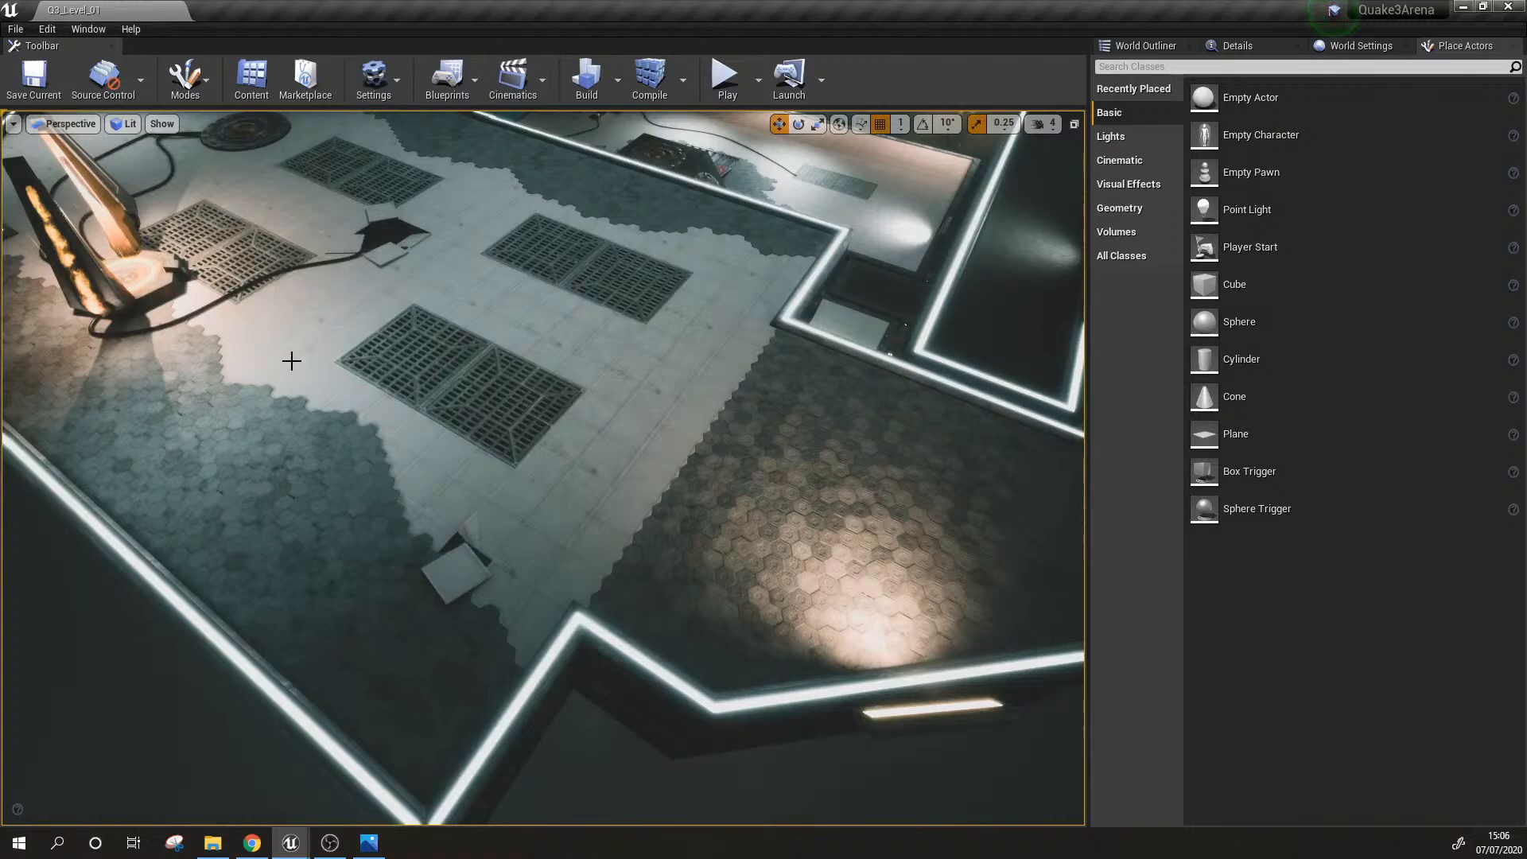
pyautogui.press('s')
pyautogui.moveTo(290, 358); pyautogui.dragTo(195, 304, button='right')
pyautogui.press('w')
pyautogui.press('s')
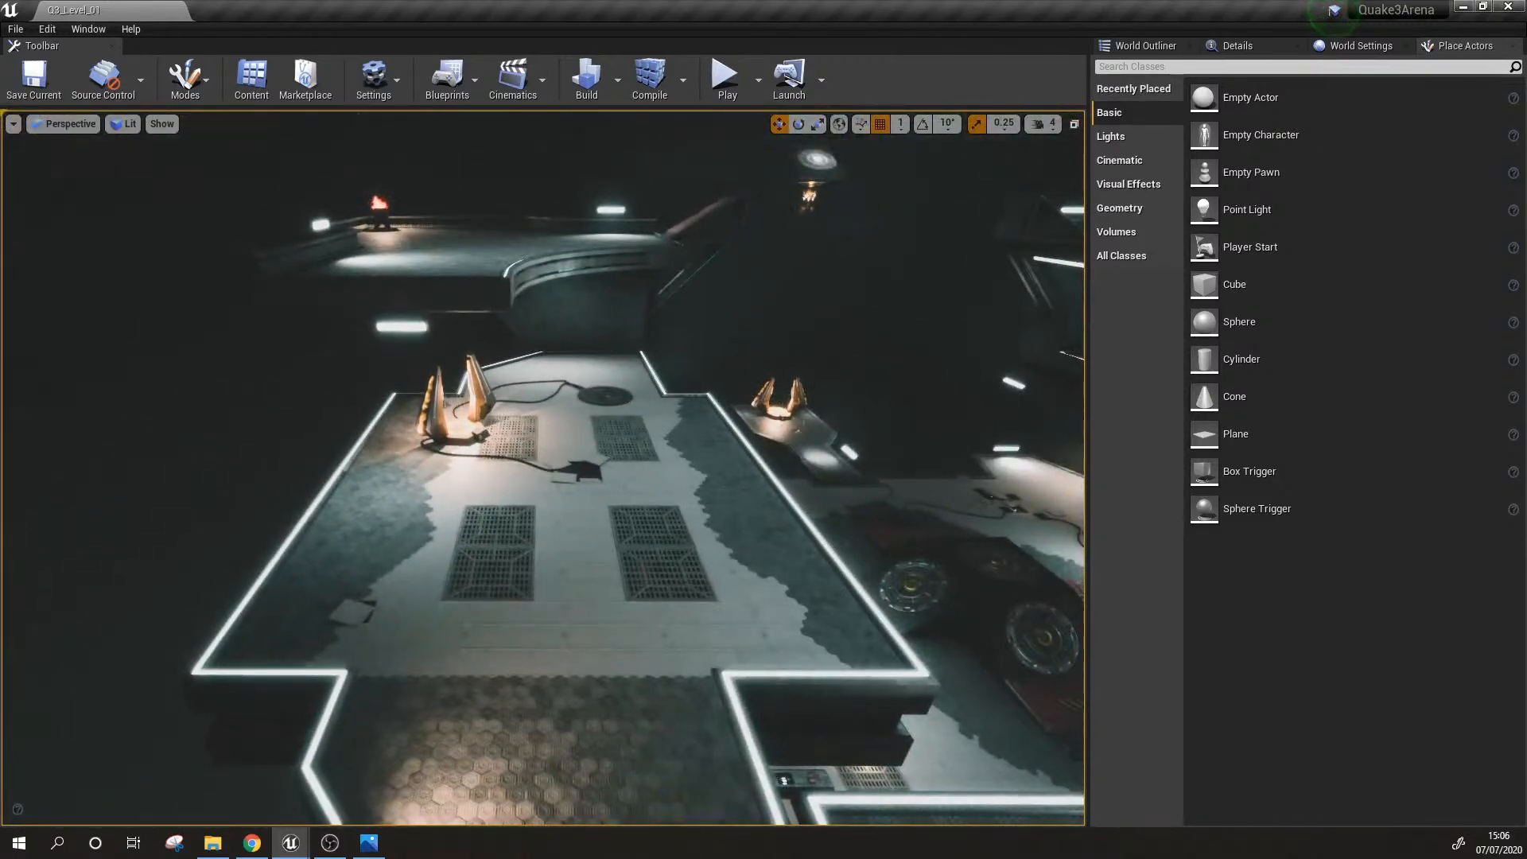
# Step: Examine the long walkway and the central floor with its jump pads and red ramps
pyautogui.moveTo(780, 780); pyautogui.dragTo(872, 797, button='right')
pyautogui.moveTo(600, 417); pyautogui.dragTo(763, 393, button='right')
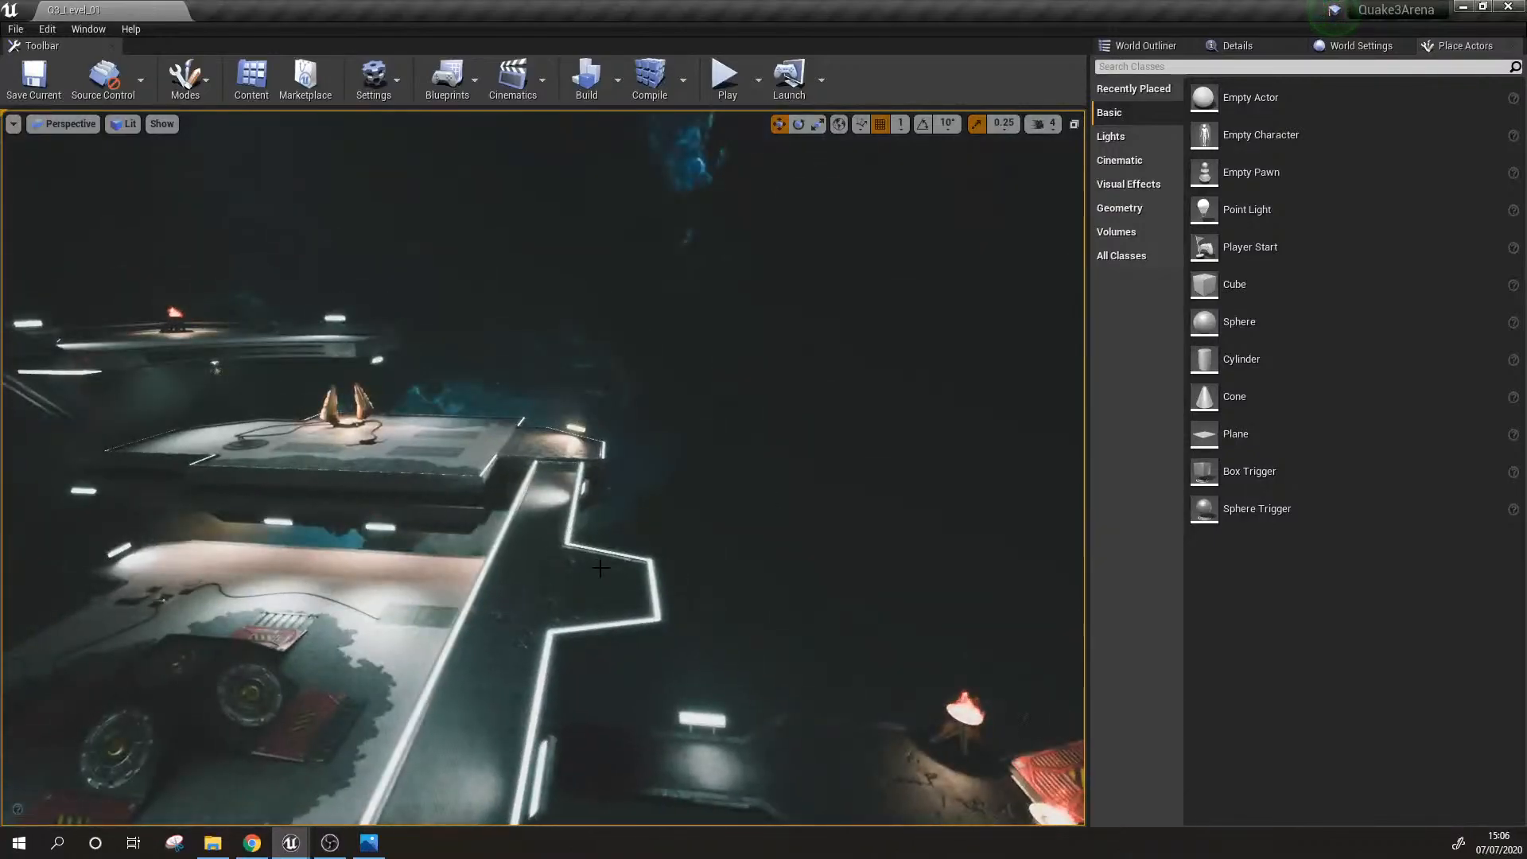
pyautogui.moveTo(600, 417); pyautogui.dragTo(430, 473, button='right')
pyautogui.press('d')
pyautogui.press('w')
pyautogui.moveTo(560, 547); pyautogui.dragTo(656, 569, button='right')
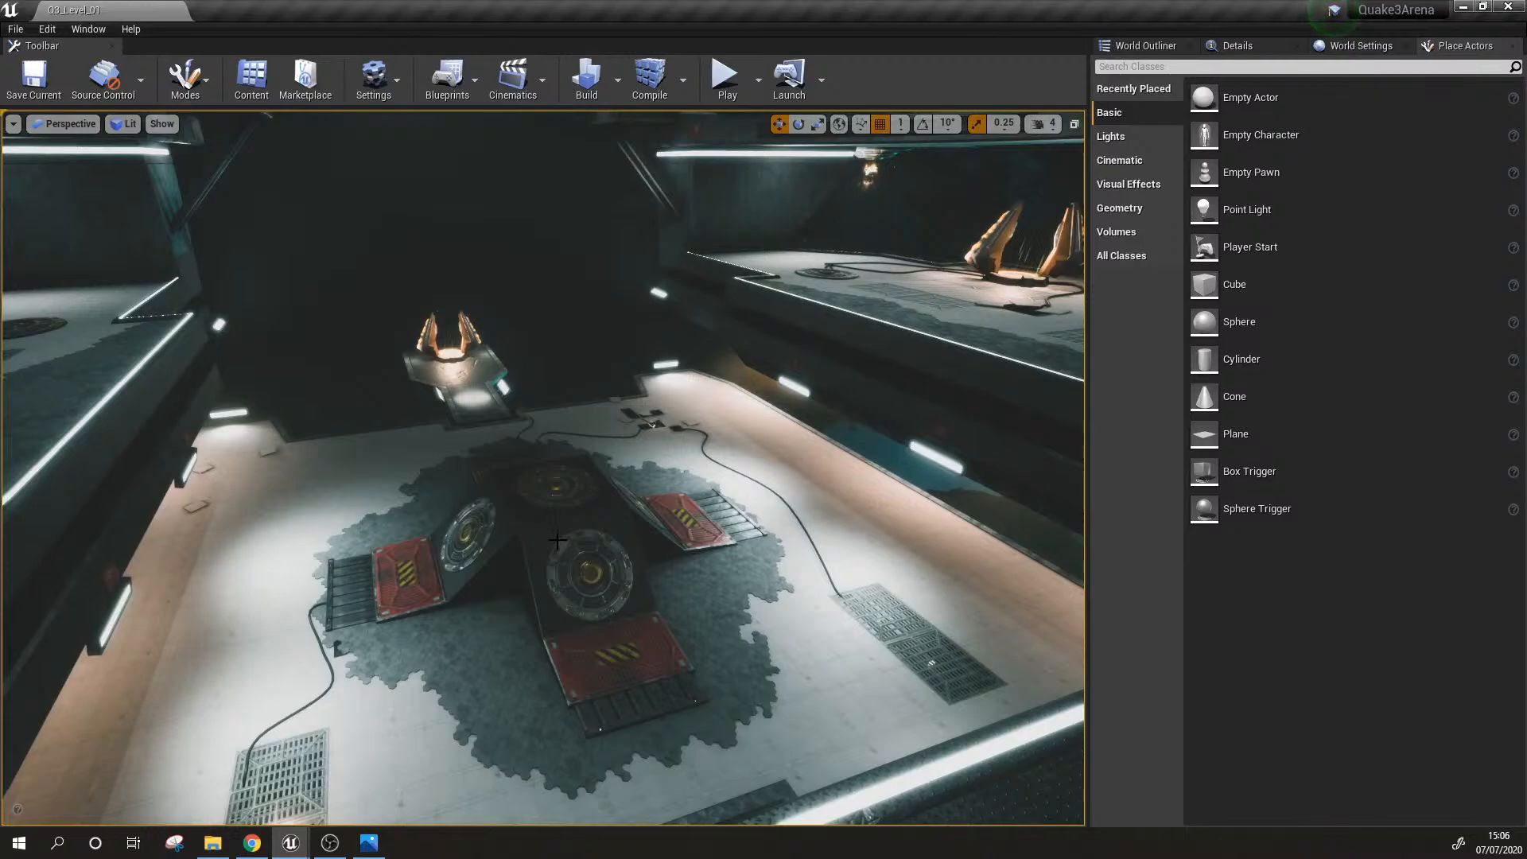
pyautogui.moveTo(558, 540); pyautogui.dragTo(653, 483, button='right')
# Step: Inspect the tile transitions and grates on the portal platform, and survey the whole arena from outside its edge
pyautogui.press('w')
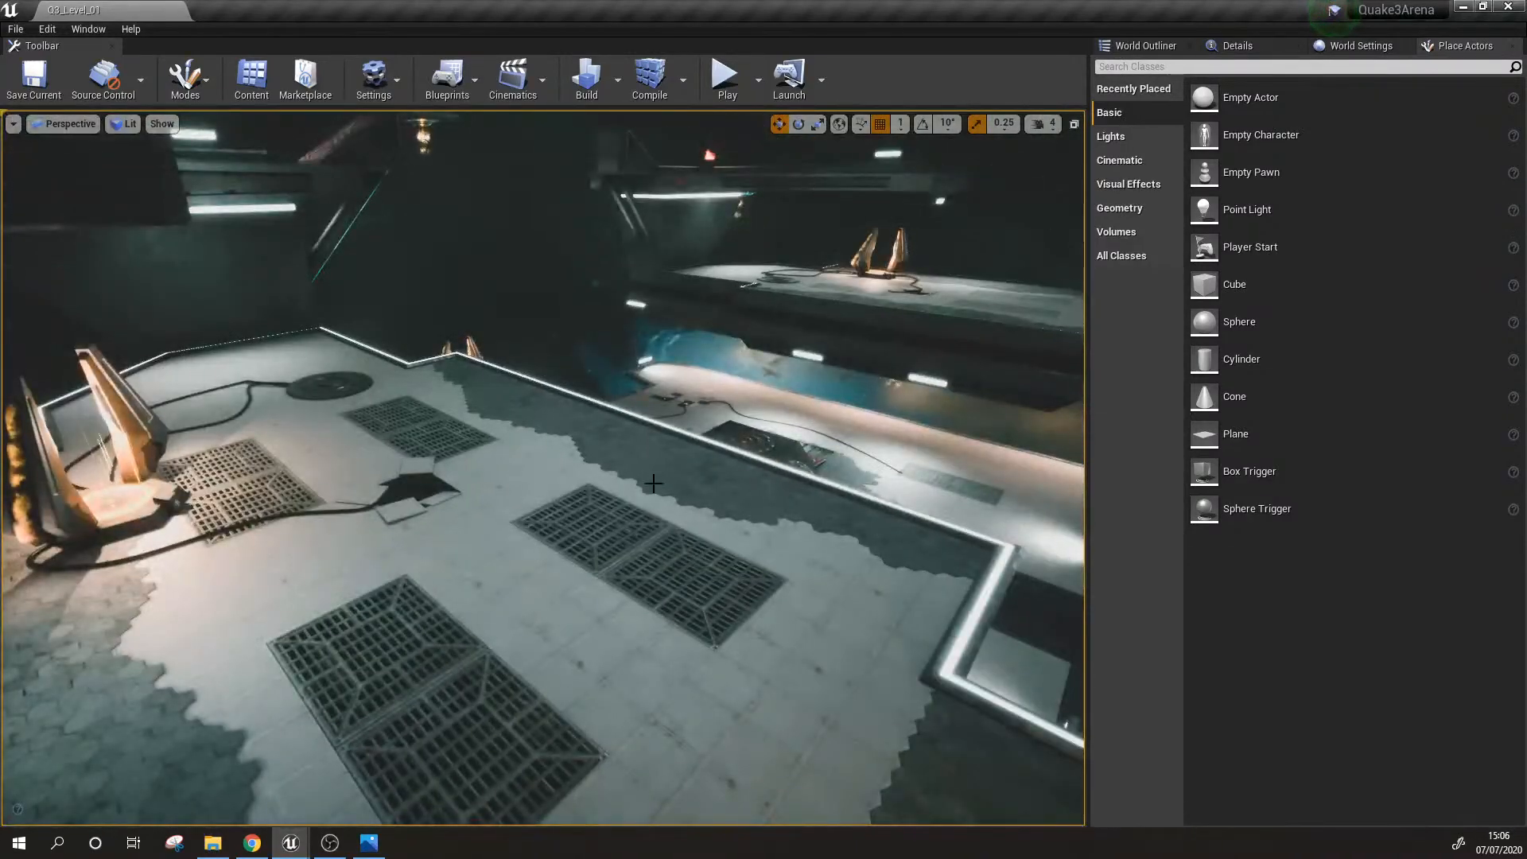
pyautogui.press('s')
pyautogui.moveTo(722, 520); pyautogui.dragTo(654, 536, button='right')
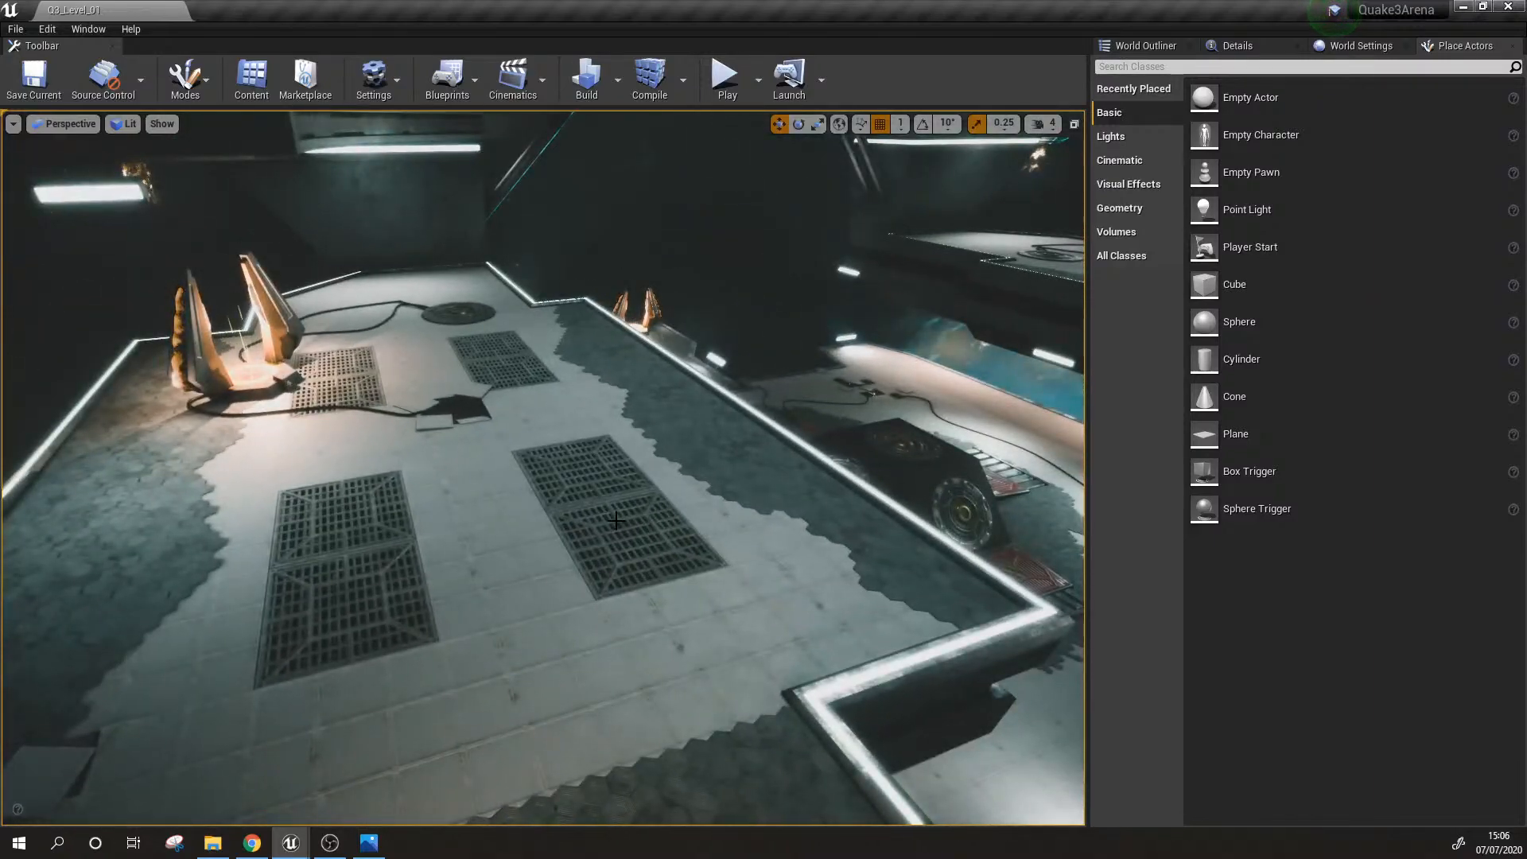
pyautogui.moveTo(616, 521); pyautogui.dragTo(529, 528, button='right')
pyautogui.press('w')
pyautogui.press('s')
pyautogui.press('w')
pyautogui.press('s')
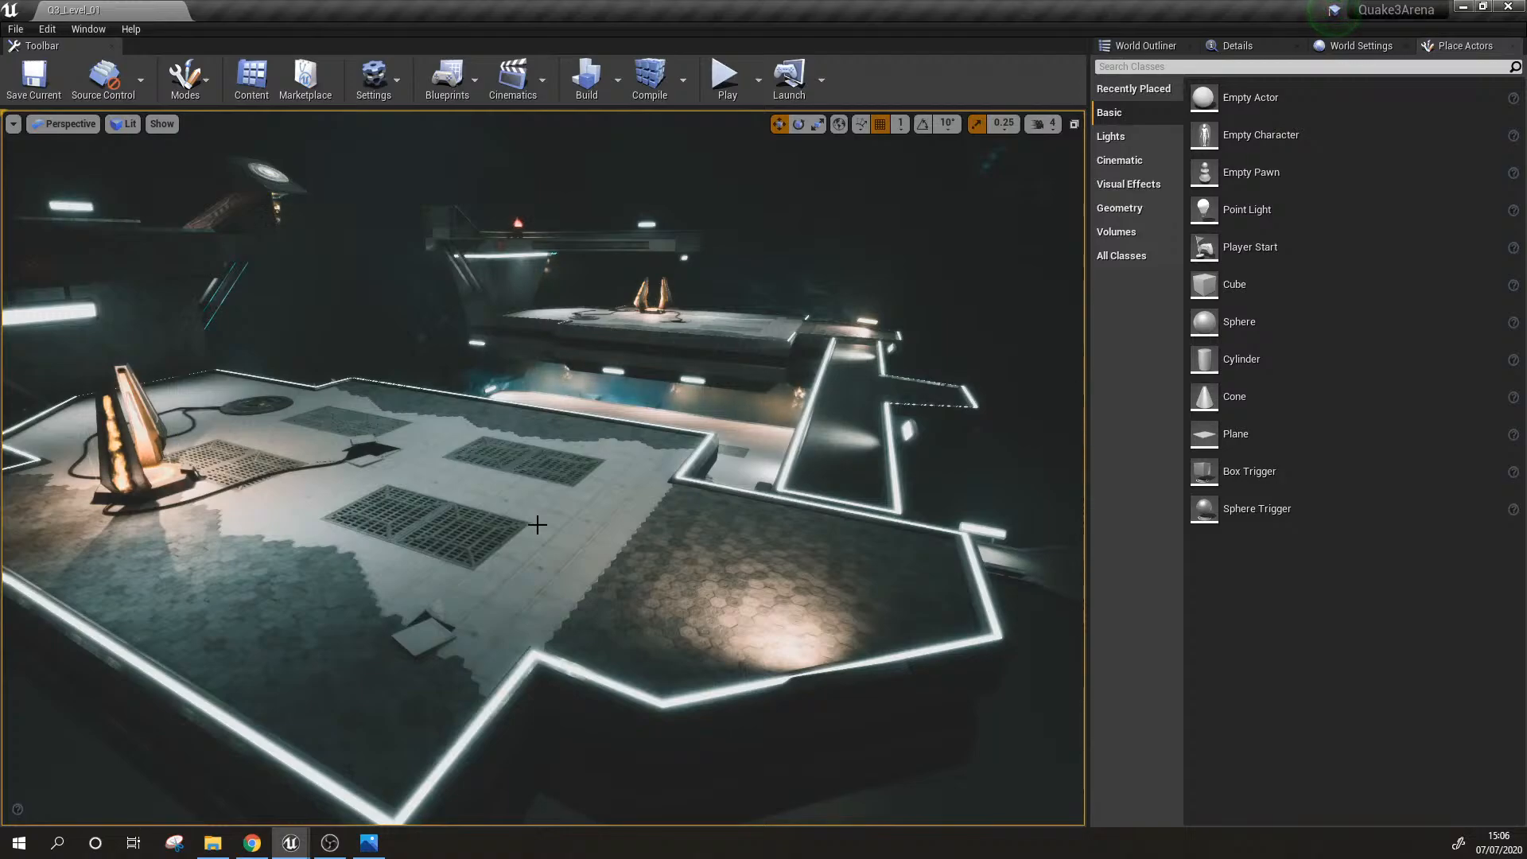
pyautogui.moveTo(532, 525)
pyautogui.mouseDown(button='right')
pyautogui.moveTo(605, 513)
pyautogui.moveTo(517, 517)
pyautogui.moveTo(541, 517)
pyautogui.mouseUp(button='right')
pyautogui.moveTo(668, 507)
pyautogui.mouseDown(button='right')
pyautogui.moveTo(684, 499)
pyautogui.moveTo(668, 507)
pyautogui.mouseUp(button='right')
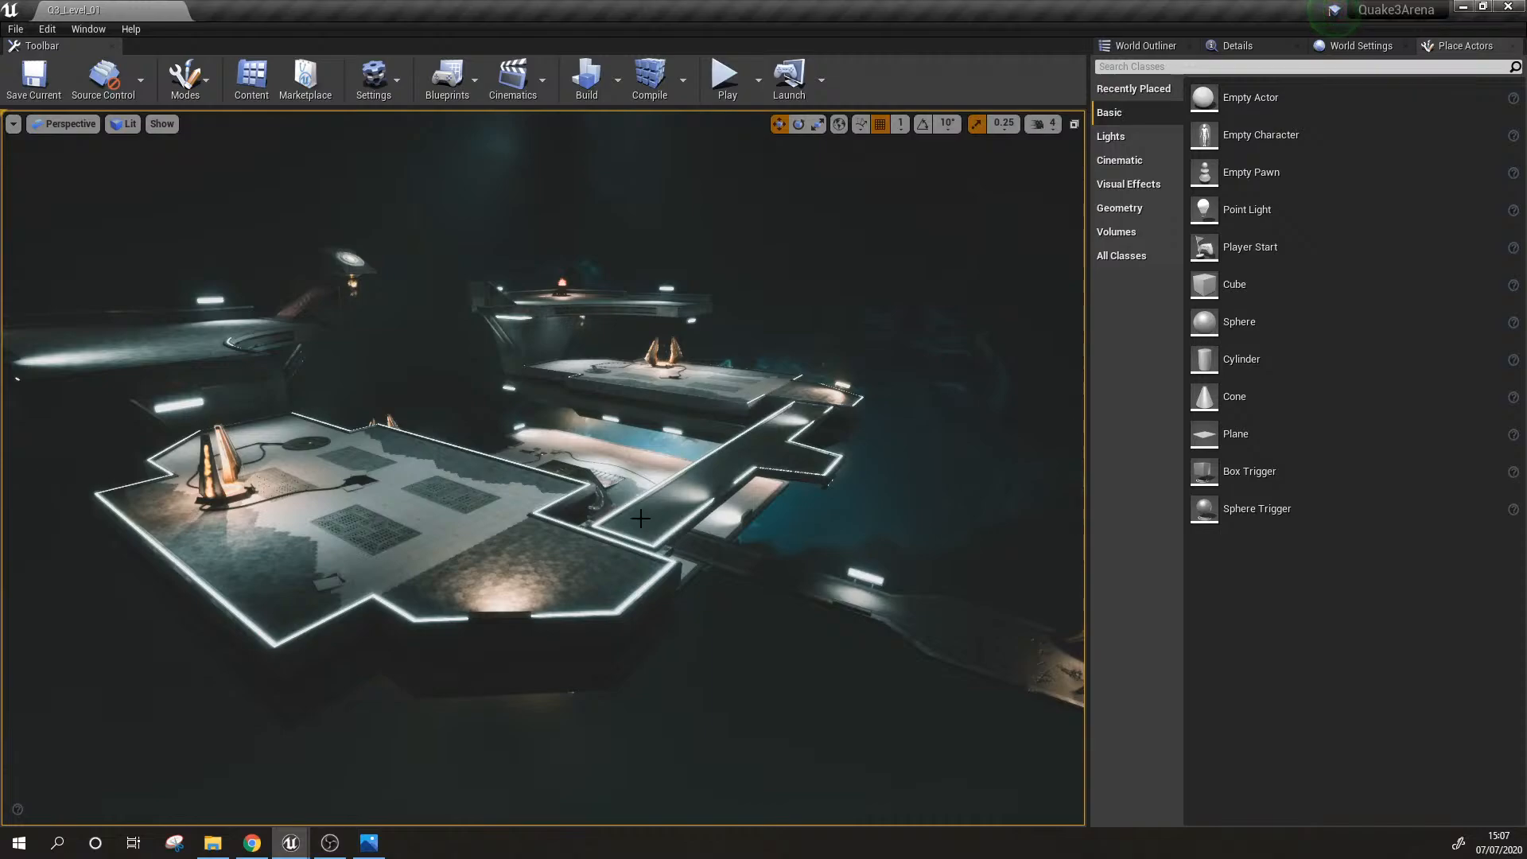
# Step: Inspect the curved upper platform and the grated floor beneath it from above
pyautogui.moveTo(640, 518); pyautogui.dragTo(664, 511, button='right')
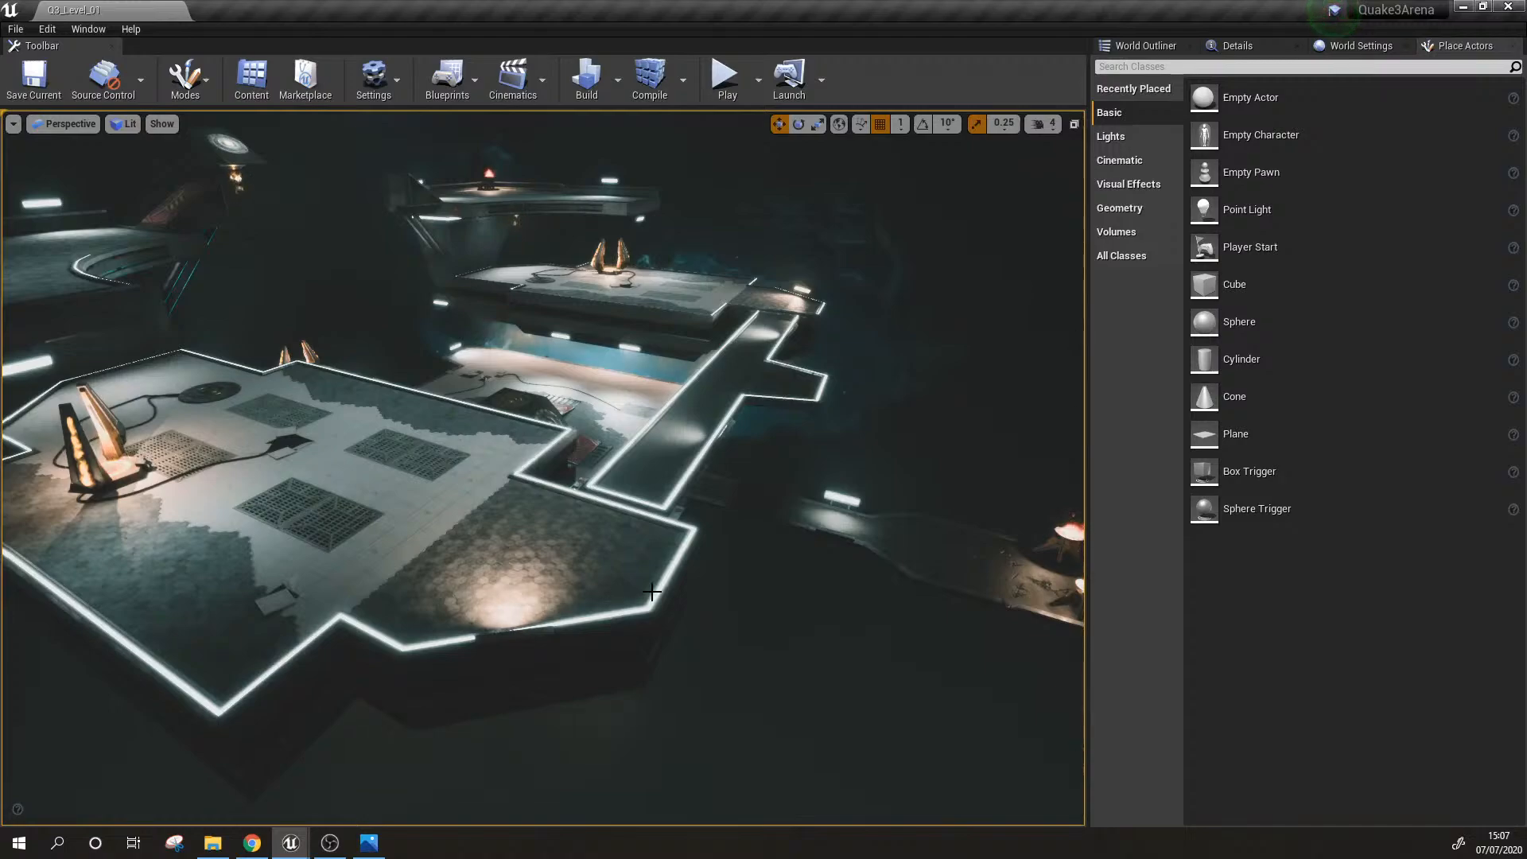
pyautogui.moveTo(652, 592); pyautogui.dragTo(628, 569, button='right')
pyautogui.press('d')
pyautogui.moveTo(544, 468); pyautogui.dragTo(278, 331, button='right')
pyautogui.moveTo(736, 525)
pyautogui.mouseDown(button='right')
pyautogui.moveTo(716, 493)
pyautogui.moveTo(732, 557)
pyautogui.moveTo(737, 525)
pyautogui.mouseUp(button='right')
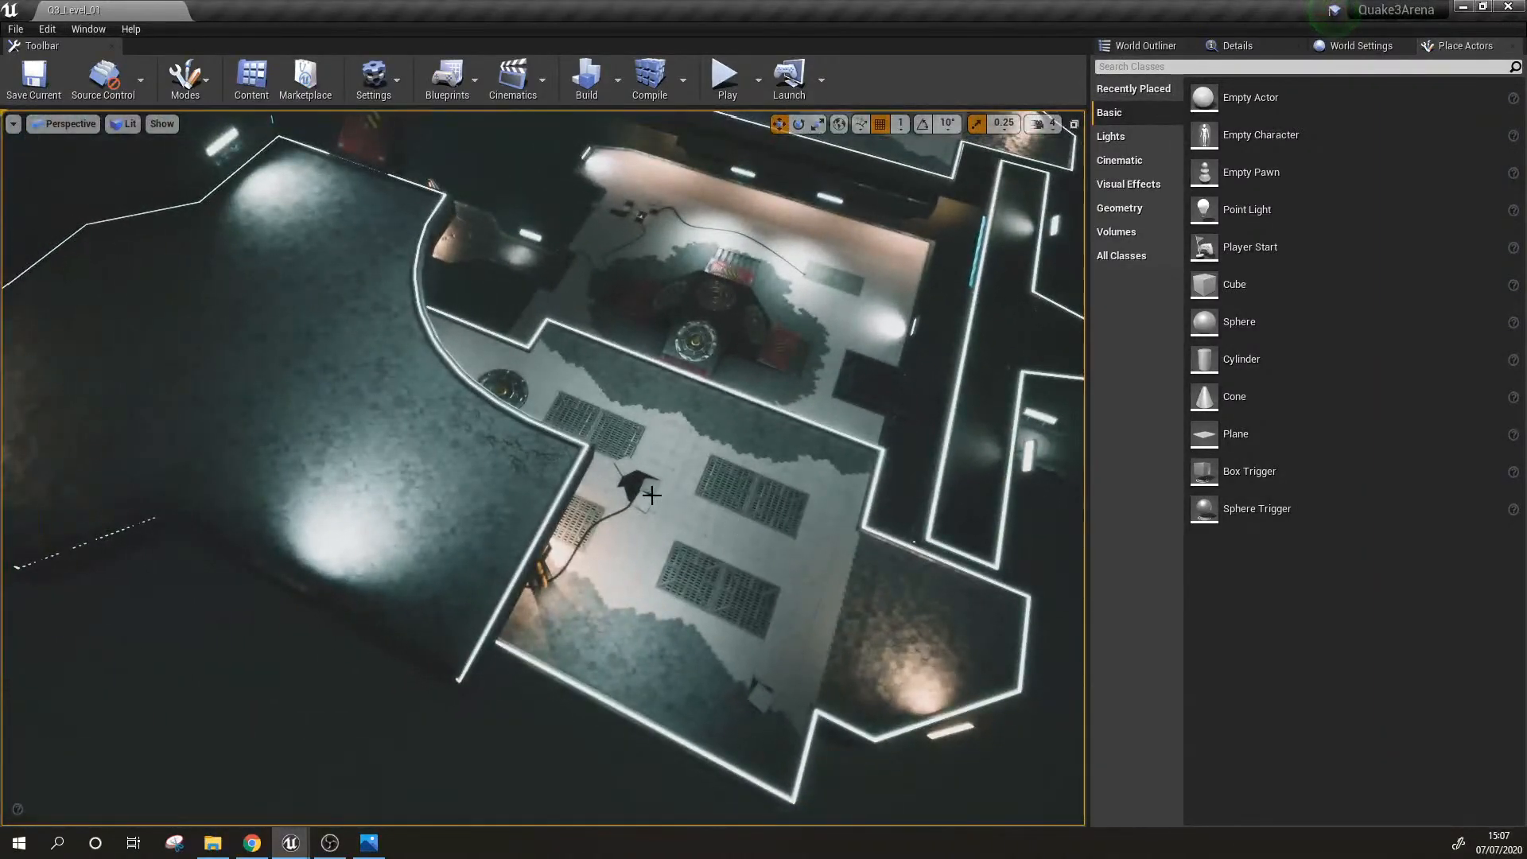
pyautogui.moveTo(651, 495); pyautogui.dragTo(534, 519, button='right')
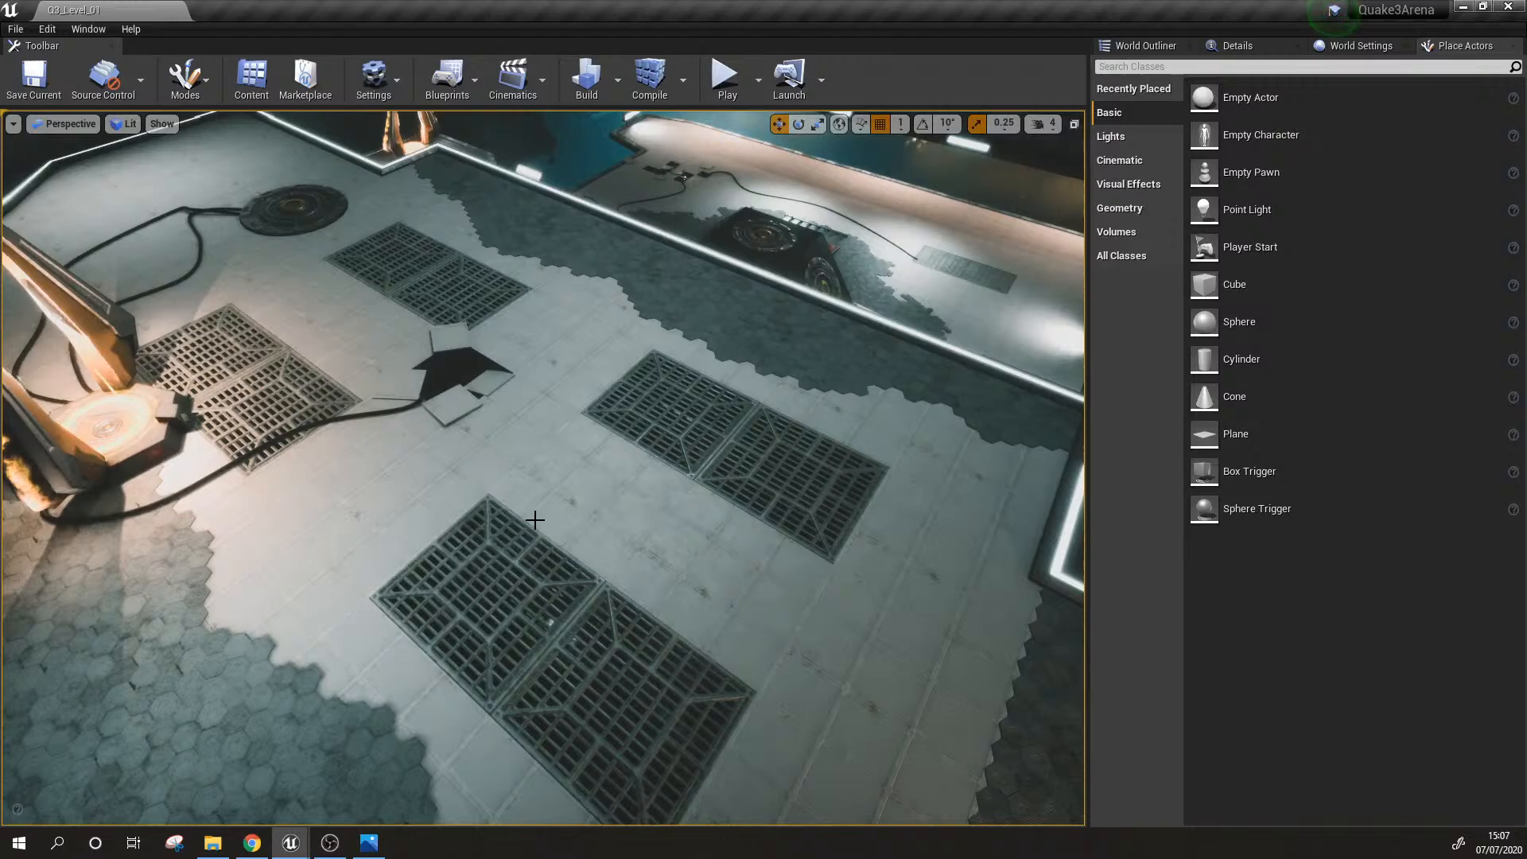
# Step: Toggle game view while inspecting the platform surfaces and the cracked hexagonal tiles beside the fire brazier
pyautogui.press('s')
pyautogui.moveTo(535, 520); pyautogui.dragTo(493, 461, button='right')
pyautogui.press('w')
pyautogui.press('w')
pyautogui.moveTo(645, 532); pyautogui.dragTo(521, 568, button='right')
pyautogui.press('g')
pyautogui.press('g')
pyautogui.press('w')
pyautogui.press('s')
pyautogui.press('s')
pyautogui.press('w')
pyautogui.press('g')
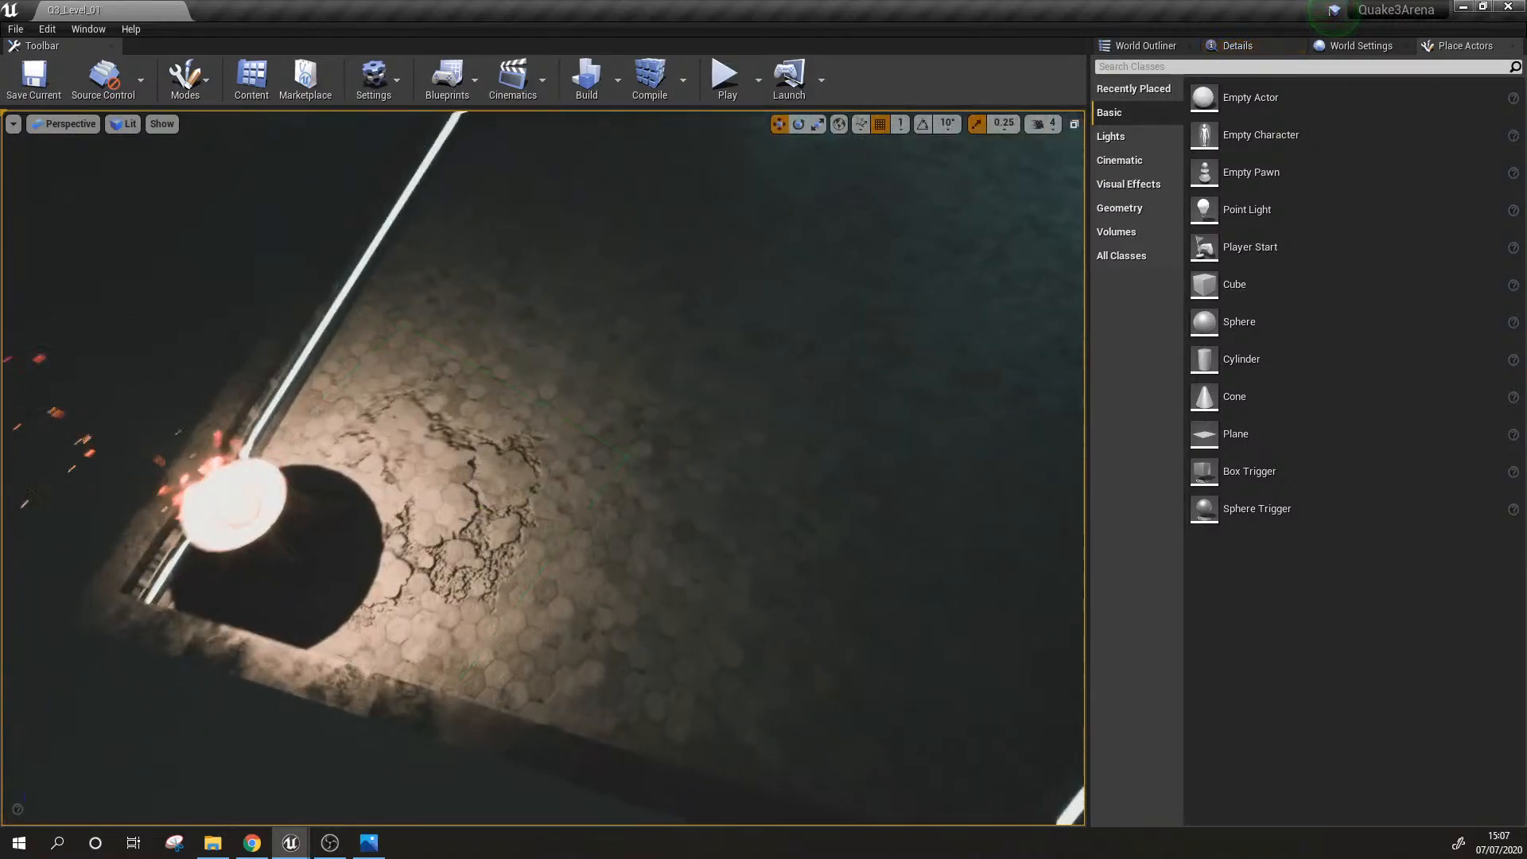
# Step: Inspect the cracked-tile decal beside the fire brazier with the editor icons shown and hidden
pyautogui.moveTo(645, 533); pyautogui.dragTo(549, 517, button='right')
pyautogui.press('w')
pyautogui.scroll(-4, 566, 482)
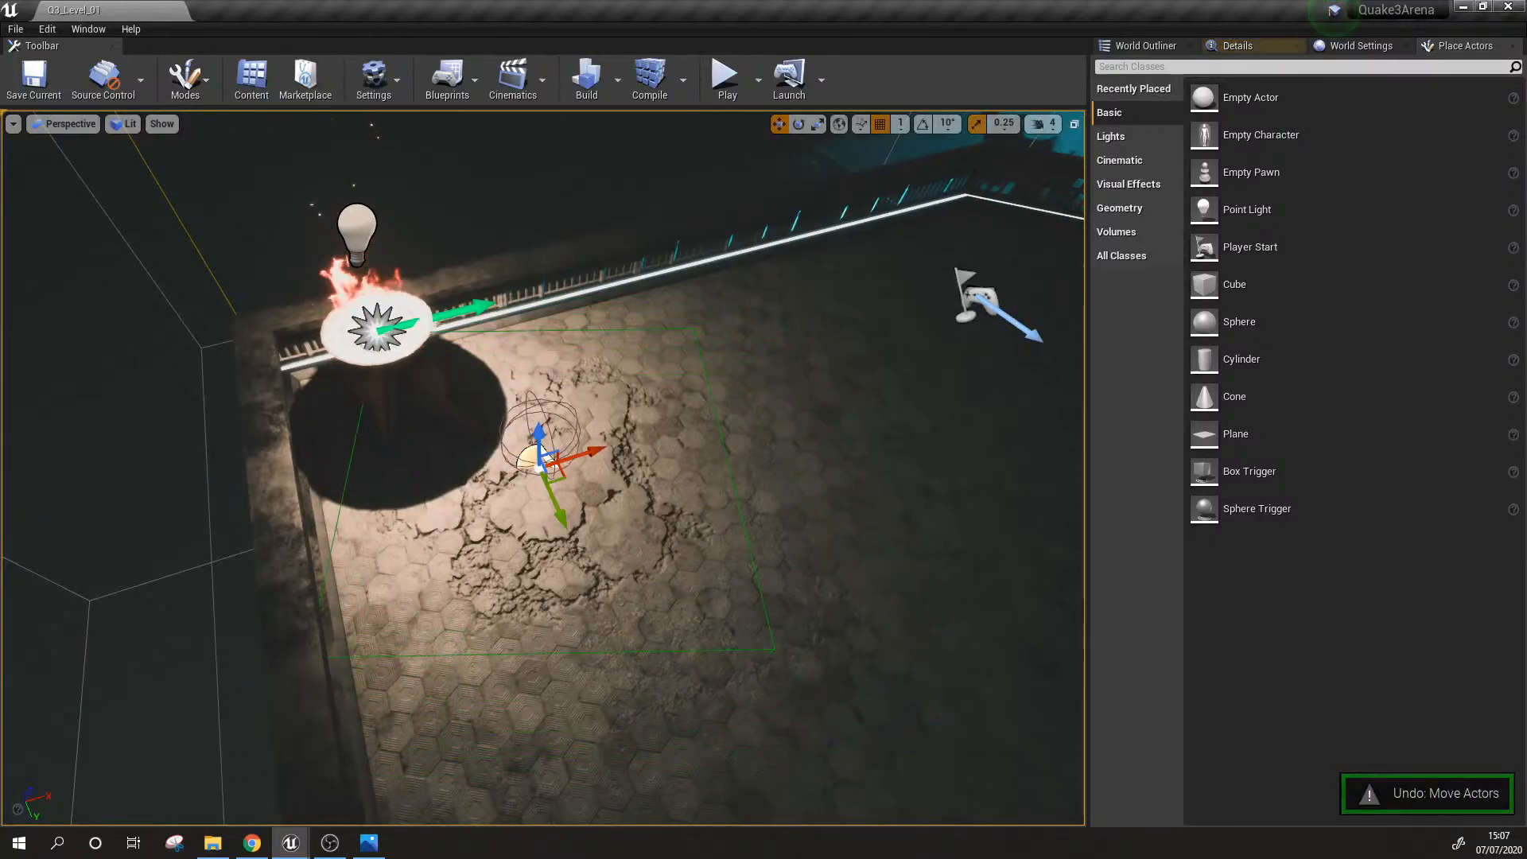
pyautogui.moveTo(565, 482); pyautogui.dragTo(593, 497, button='right')
pyautogui.press('w')
pyautogui.click(657, 598)
pyautogui.moveTo(656, 598)
pyautogui.mouseDown(button='right')
pyautogui.moveTo(609, 549)
pyautogui.moveTo(656, 598)
pyautogui.moveTo(604, 595)
pyautogui.moveTo(565, 563)
pyautogui.mouseUp(button='right')
pyautogui.press('w')
pyautogui.press('g')
pyautogui.press('s')
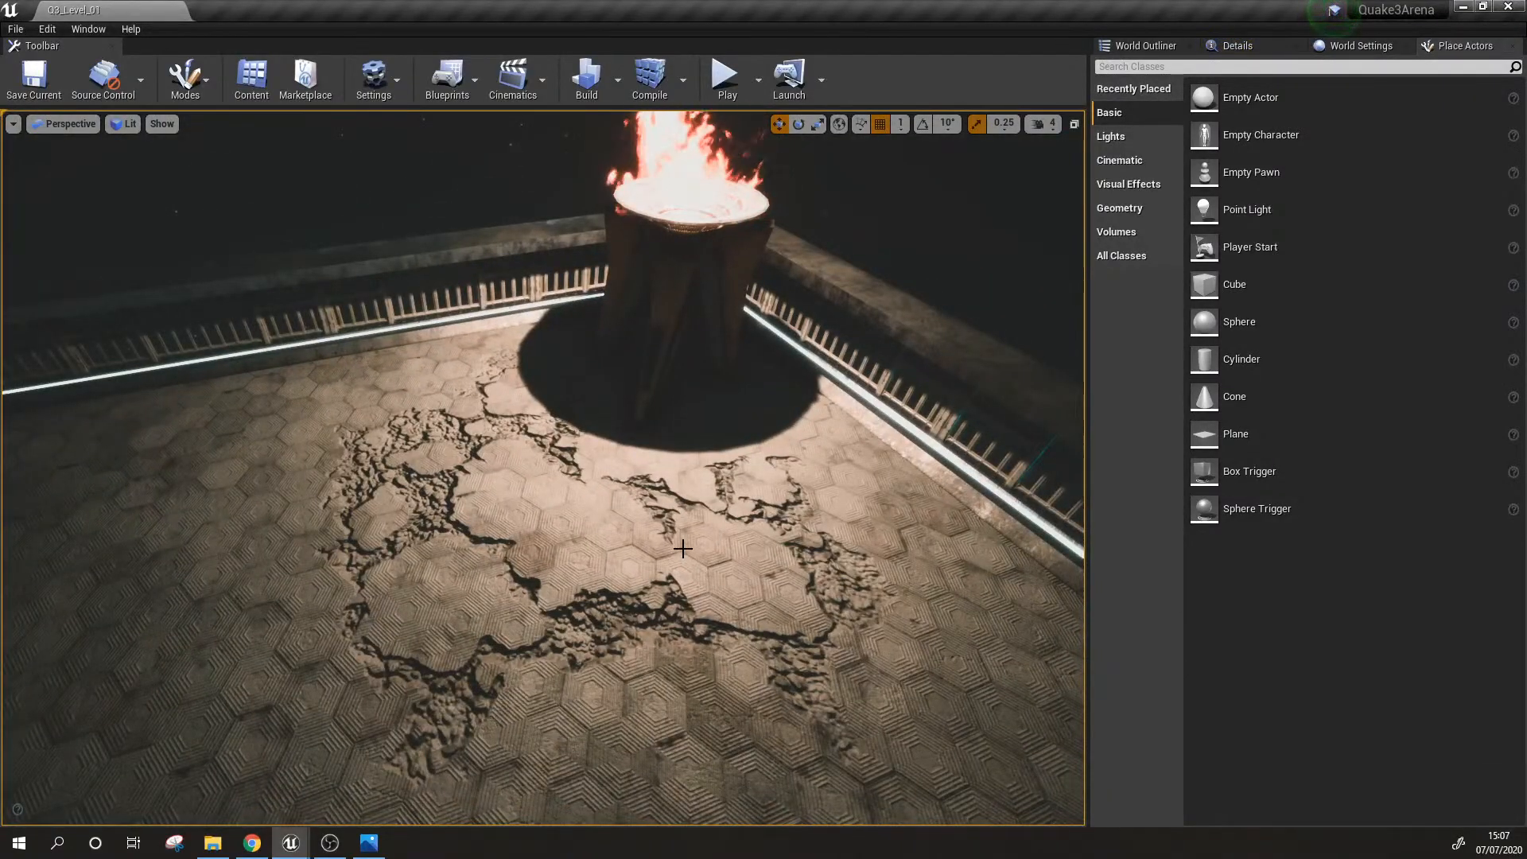
# Step: Examine the cracked hexagonal floor and its surroundings from several angles and distances, toggling game view
pyautogui.moveTo(571, 550)
pyautogui.mouseDown(button='right')
pyautogui.moveTo(549, 570)
pyautogui.moveTo(556, 546)
pyautogui.moveTo(517, 548)
pyautogui.moveTo(549, 521)
pyautogui.moveTo(465, 512)
pyautogui.mouseUp(button='right')
pyautogui.press('w')
pyautogui.press('w')
pyautogui.press('s')
pyautogui.press('s')
pyautogui.press('d')
# Step: Inspect the damaged metal plating on the glowing-edged walkway, moving closer and farther away
pyautogui.press('s')
pyautogui.moveTo(786, 535); pyautogui.dragTo(573, 467, button='right')
pyautogui.press('w')
pyautogui.press('g')
pyautogui.press('w')
pyautogui.press('w')
pyautogui.moveTo(668, 628); pyautogui.dragTo(599, 584, button='right')
pyautogui.scroll(-5, 723, 545)
pyautogui.moveTo(722, 546); pyautogui.dragTo(735, 450, button='right')
pyautogui.press('w')
pyautogui.press('w')
pyautogui.press('w')
pyautogui.press('s')
pyautogui.press('s')
pyautogui.moveTo(628, 467); pyautogui.dragTo(594, 535, button='right')
pyautogui.press('w')
pyautogui.press('s')
pyautogui.press('w')
pyautogui.press('s')
pyautogui.press('w')
pyautogui.press('s')
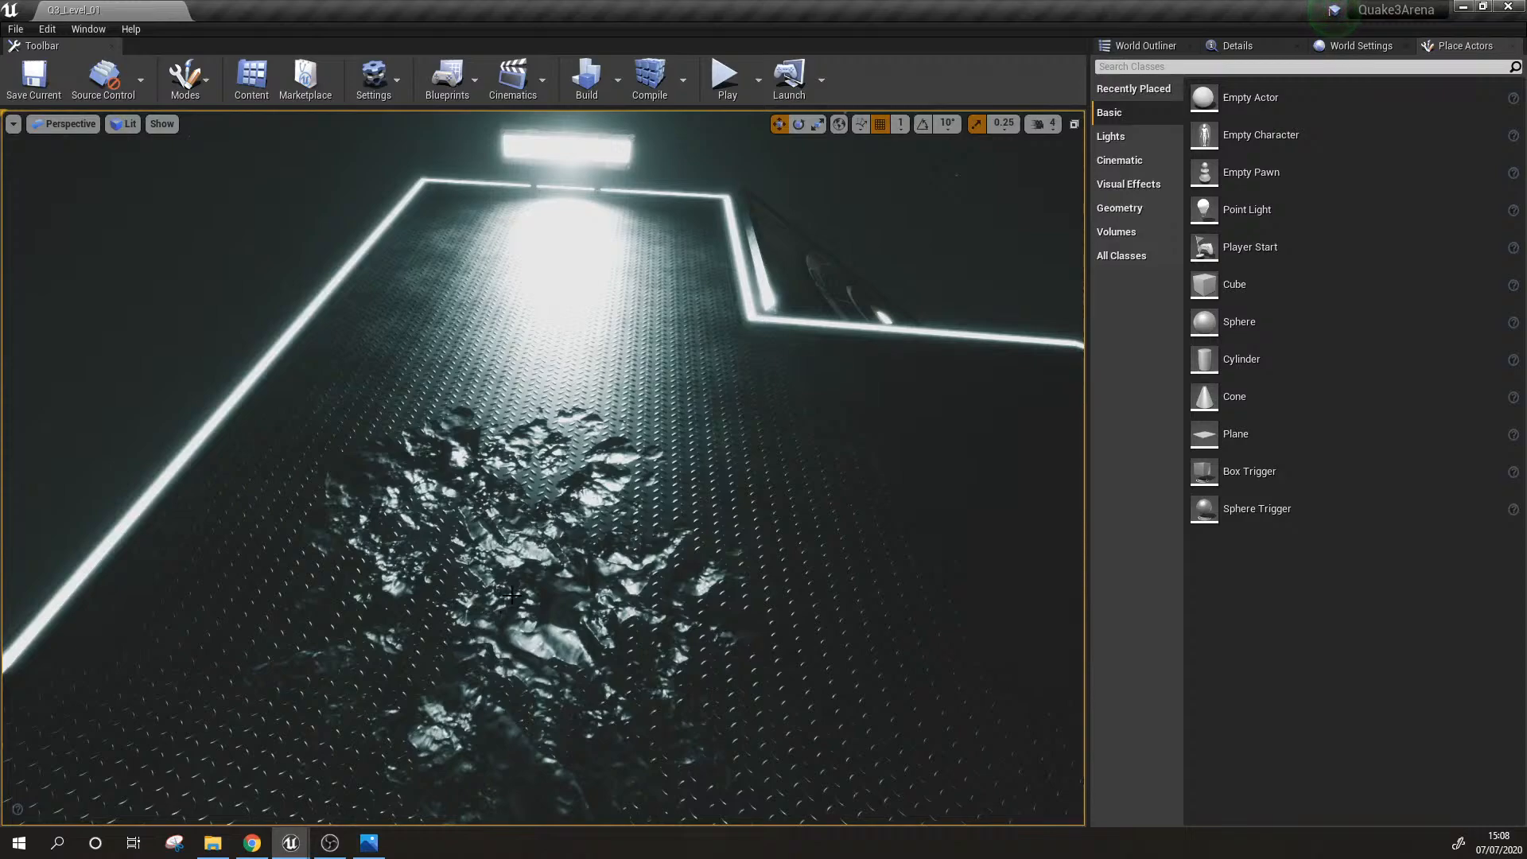
pyautogui.press('s')
# Step: Toggle game view to inspect the crack decal on the metal floor in front of the portal
pyautogui.moveTo(582, 671); pyautogui.dragTo(548, 593, button='right')
pyautogui.press('w')
pyautogui.press('g')
pyautogui.press('g')
pyautogui.press('s')
pyautogui.press('w')
pyautogui.press('w')
pyautogui.press('g')
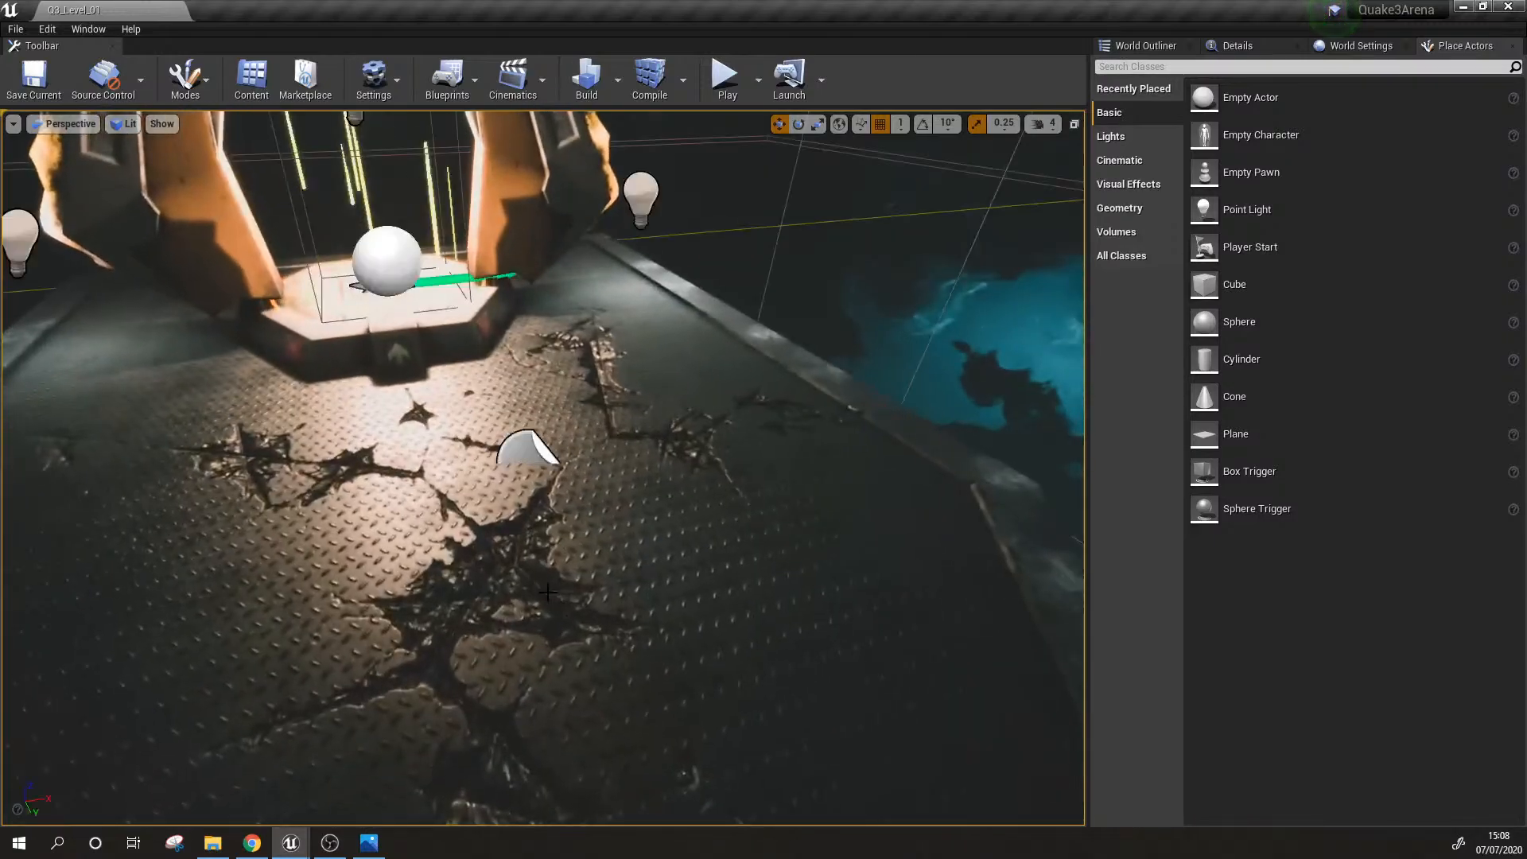
pyautogui.moveTo(636, 482); pyautogui.dragTo(625, 472, button='right')
pyautogui.press('s')
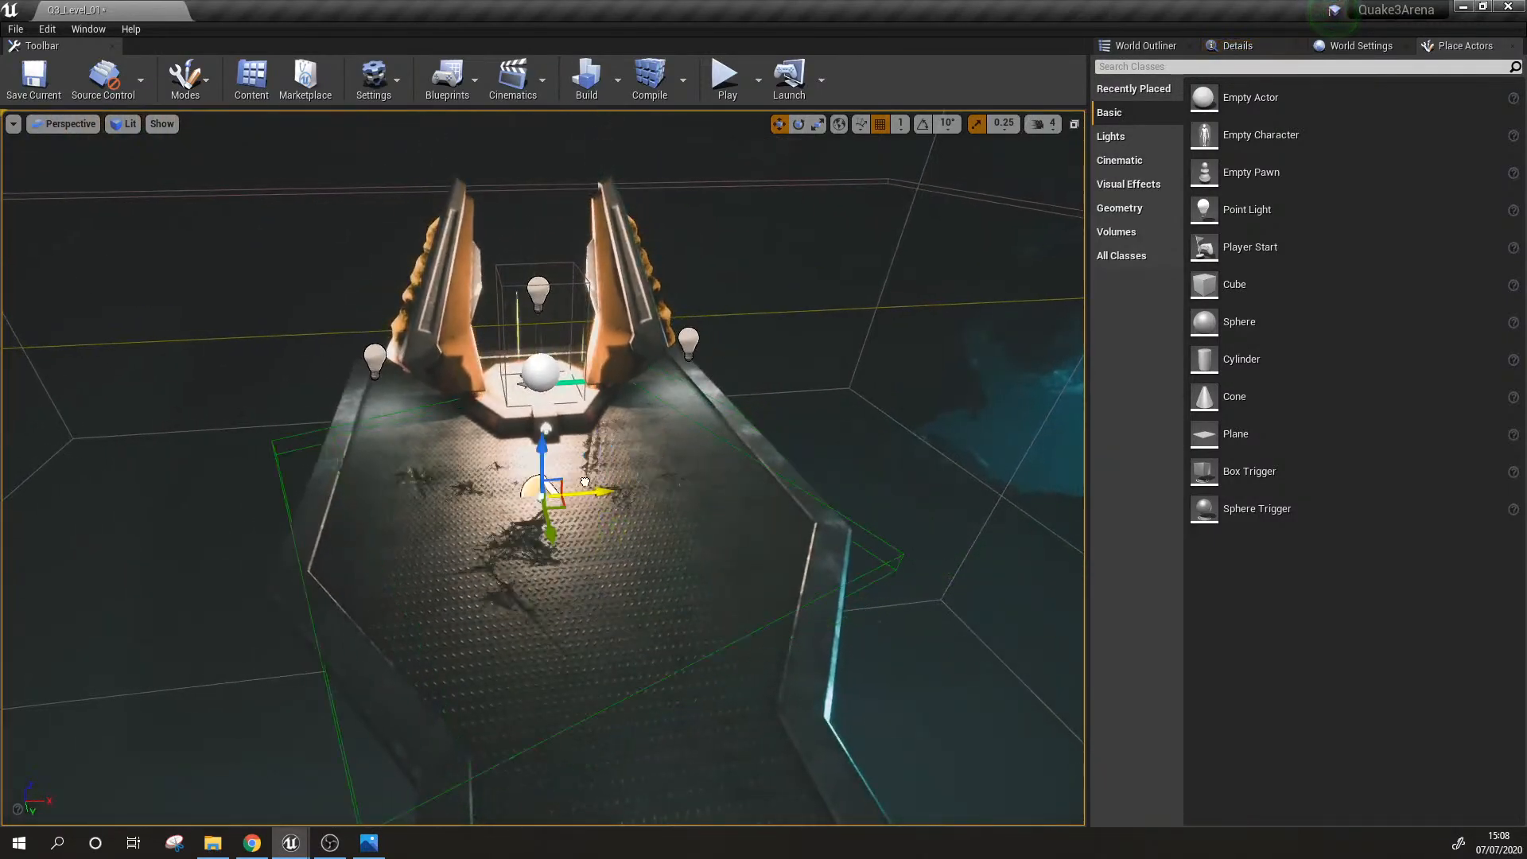
# Step: Examine the small portal platform and its cracked metal floor from farther back in game view
pyautogui.press('s')
pyautogui.moveTo(534, 570); pyautogui.dragTo(622, 509, button='right')
pyautogui.press('w')
pyautogui.press('w')
pyautogui.press('s')
pyautogui.press('s')
pyautogui.press('w')
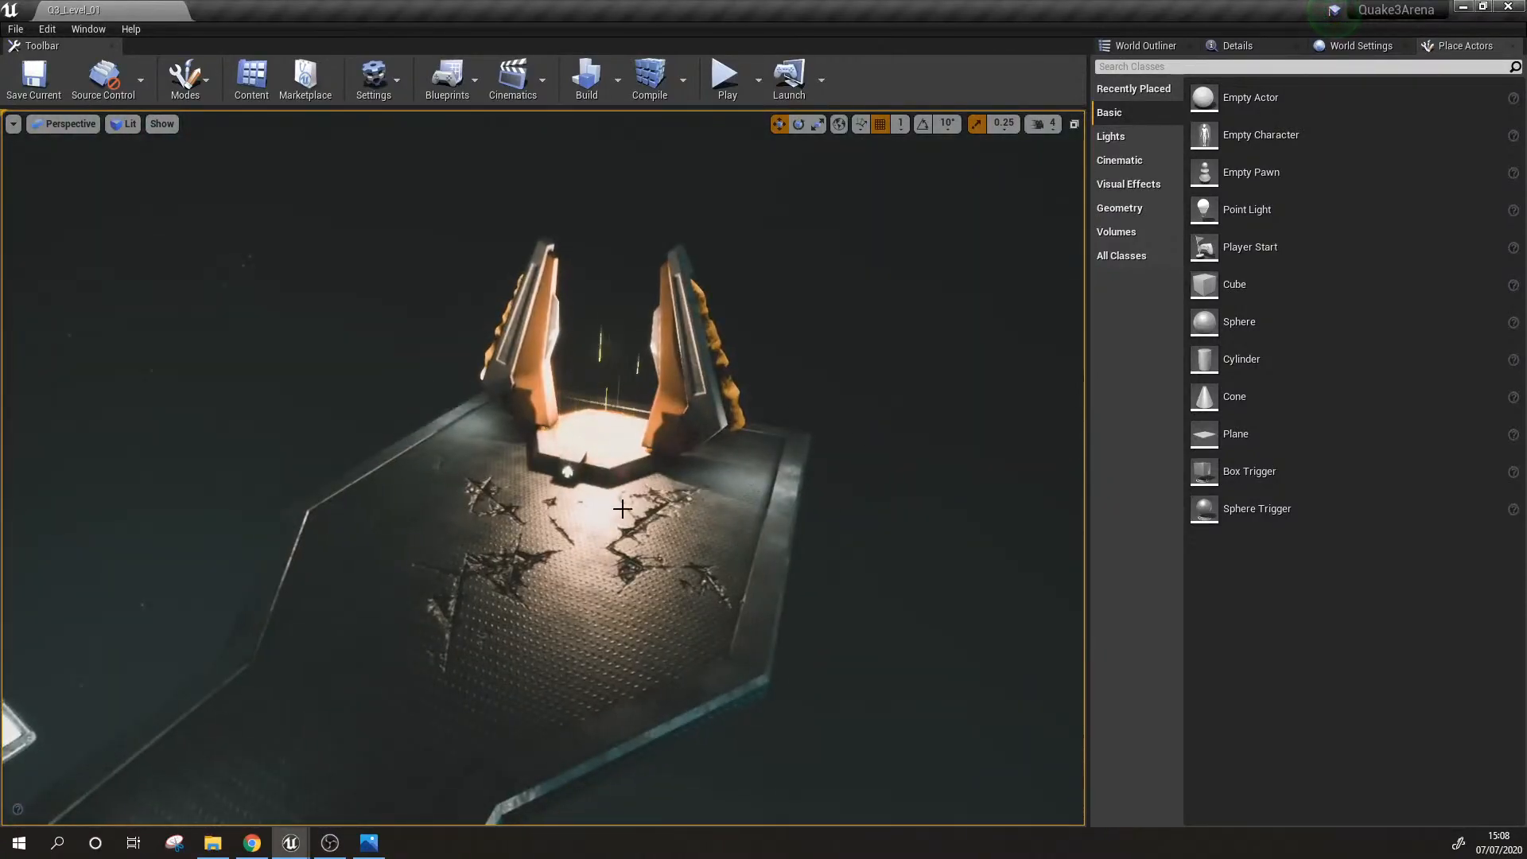
# Step: Survey the arena's platforms, long walkway and central floor from above and outside
pyautogui.moveTo(690, 564)
pyautogui.mouseDown(button='right')
pyautogui.moveTo(620, 549)
pyautogui.moveTo(676, 604)
pyautogui.moveTo(779, 608)
pyautogui.moveTo(703, 562)
pyautogui.mouseUp(button='right')
pyautogui.press('s')
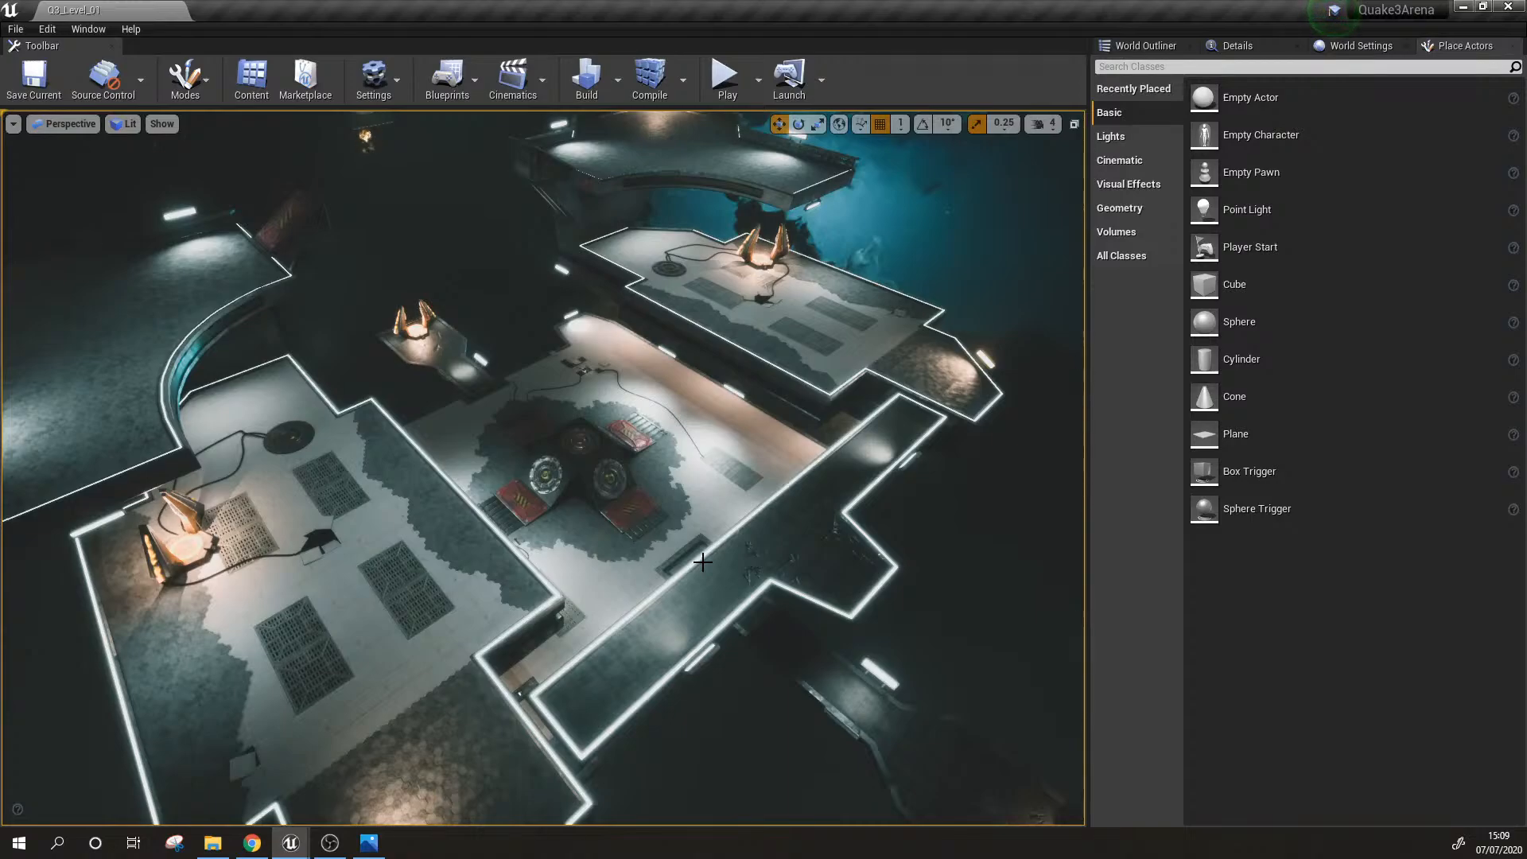
pyautogui.moveTo(845, 611)
pyautogui.mouseDown(button='right')
pyautogui.moveTo(716, 608)
pyautogui.moveTo(684, 584)
pyautogui.moveTo(835, 593)
pyautogui.mouseUp(button='right')
pyautogui.press('d')
pyautogui.press('s')
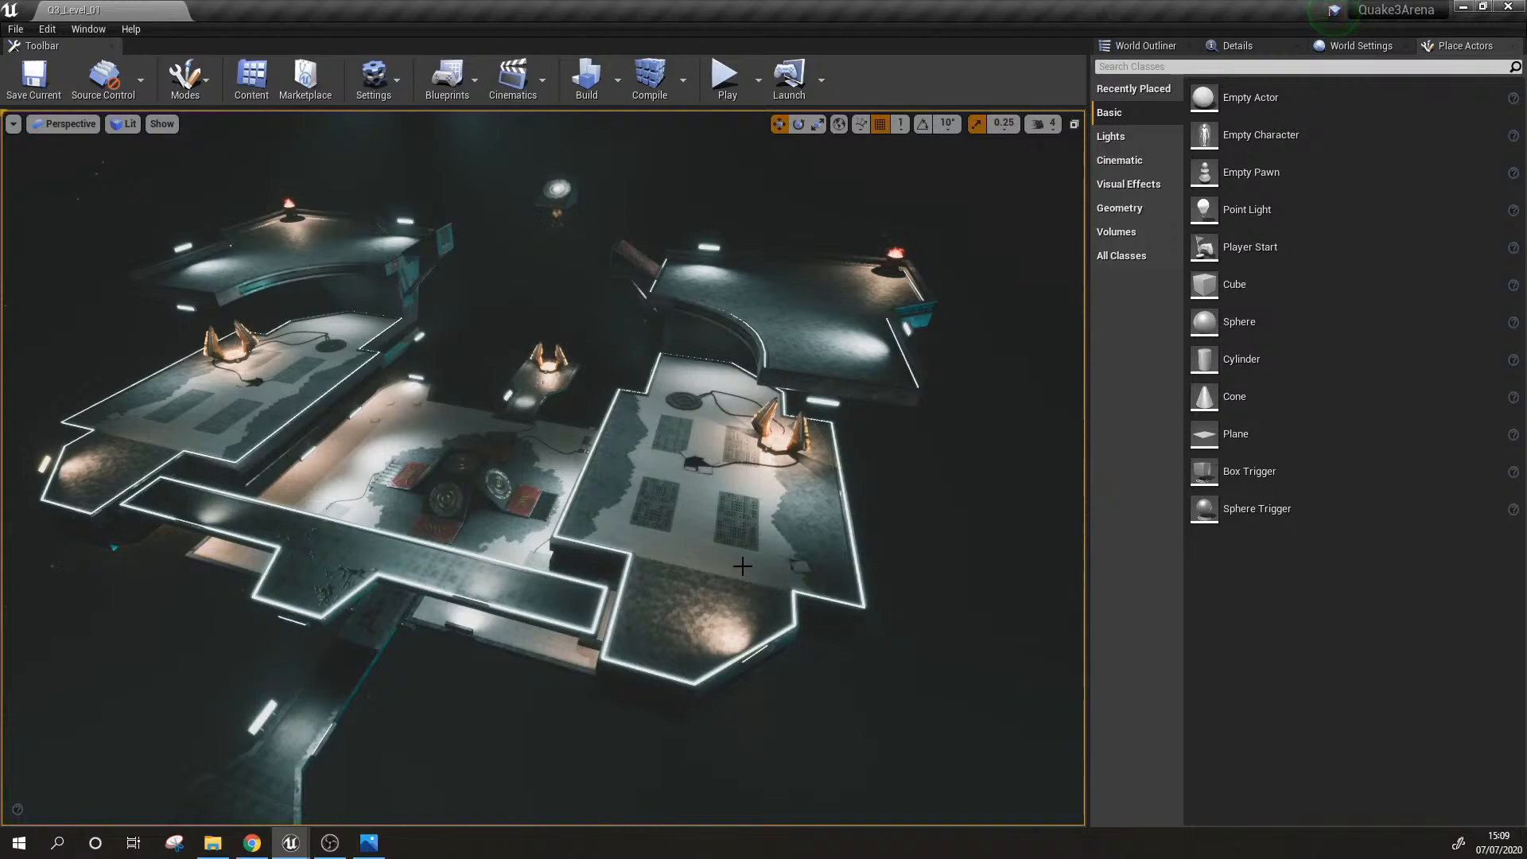
# Step: Examine the arena from outside its edge and look at the small portal platform up close
pyautogui.moveTo(817, 466); pyautogui.dragTo(965, 468, button='right')
pyautogui.press('w')
pyautogui.moveTo(665, 511); pyautogui.dragTo(493, 549, button='right')
pyautogui.press('w')
pyautogui.press('w')
pyautogui.moveTo(682, 549); pyautogui.dragTo(843, 545, button='right')
pyautogui.press('s')
pyautogui.moveTo(446, 263); pyautogui.dragTo(517, 255, button='right')
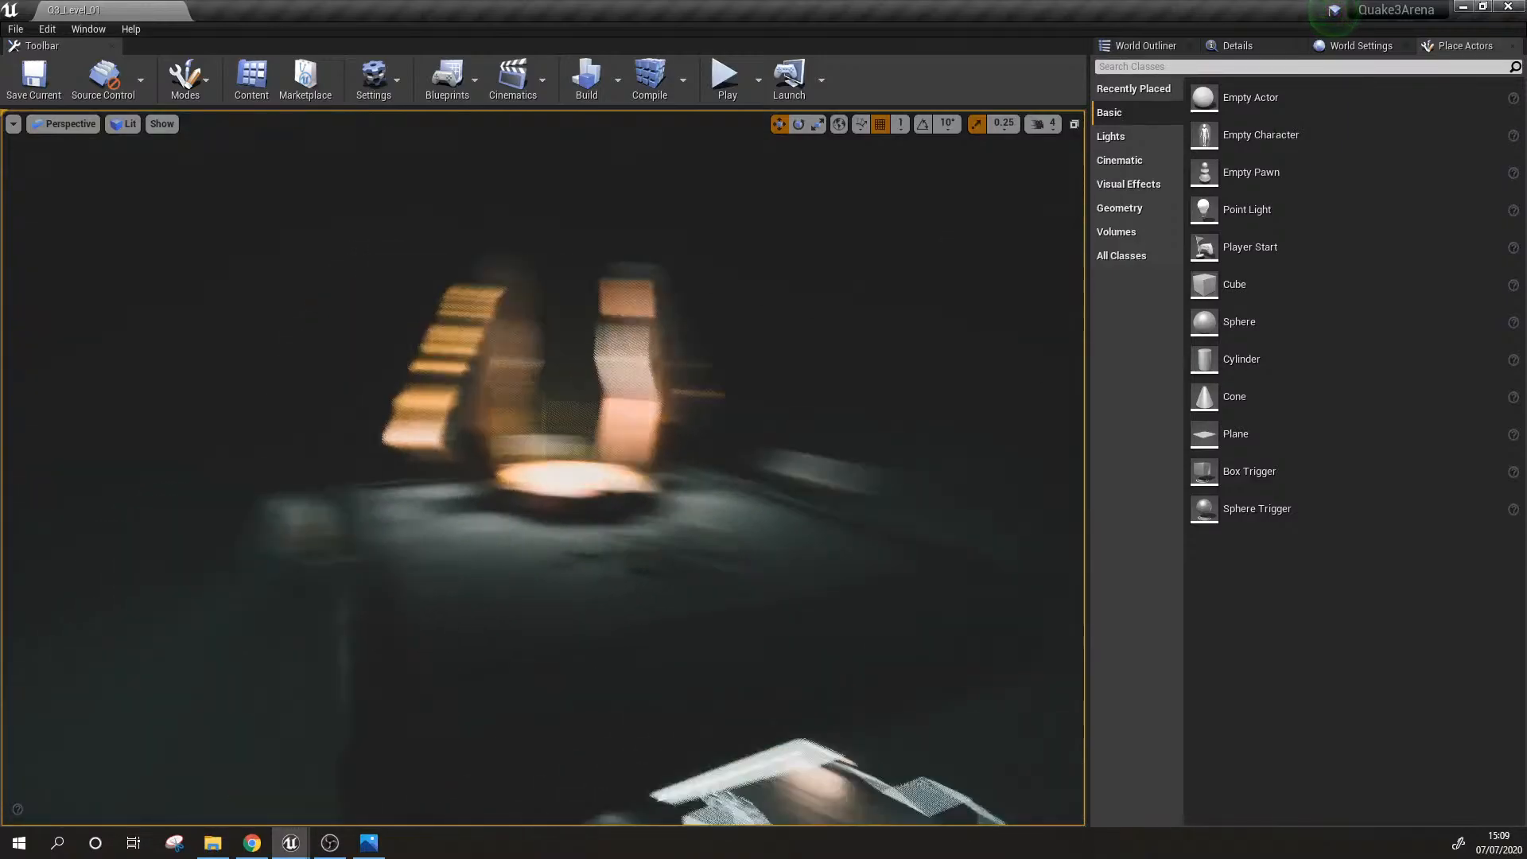
pyautogui.moveTo(549, 477); pyautogui.dragTo(624, 612, button='right')
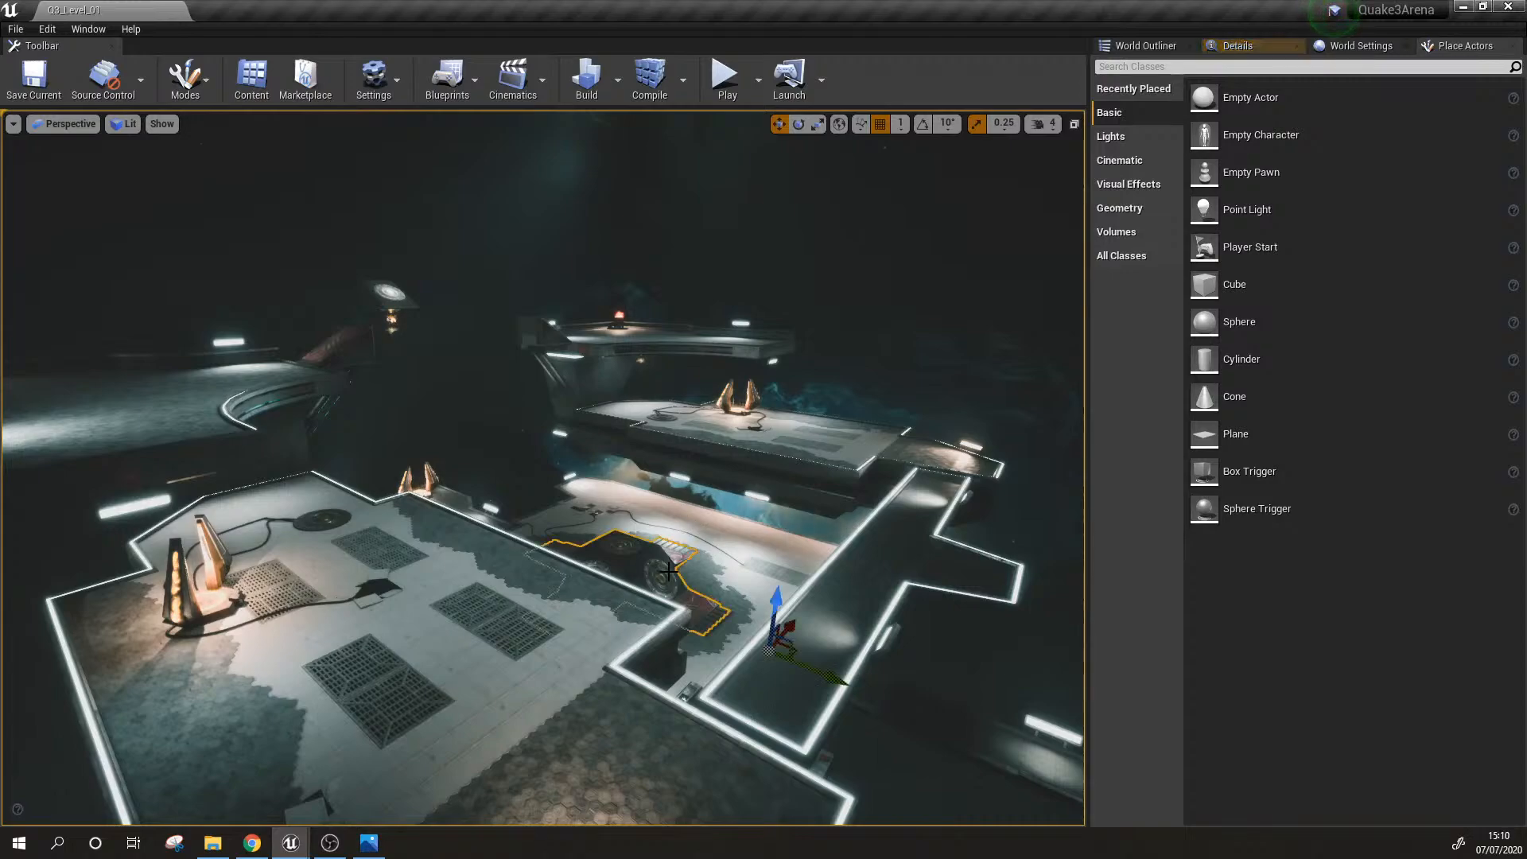
# Step: Deselect the central ramp piece and inspect the lower grated floor, strip lights and hanging lamps beneath the platforms
pyautogui.press('w')
pyautogui.moveTo(615, 544); pyautogui.dragTo(582, 548, button='right')
pyautogui.press('Escape')
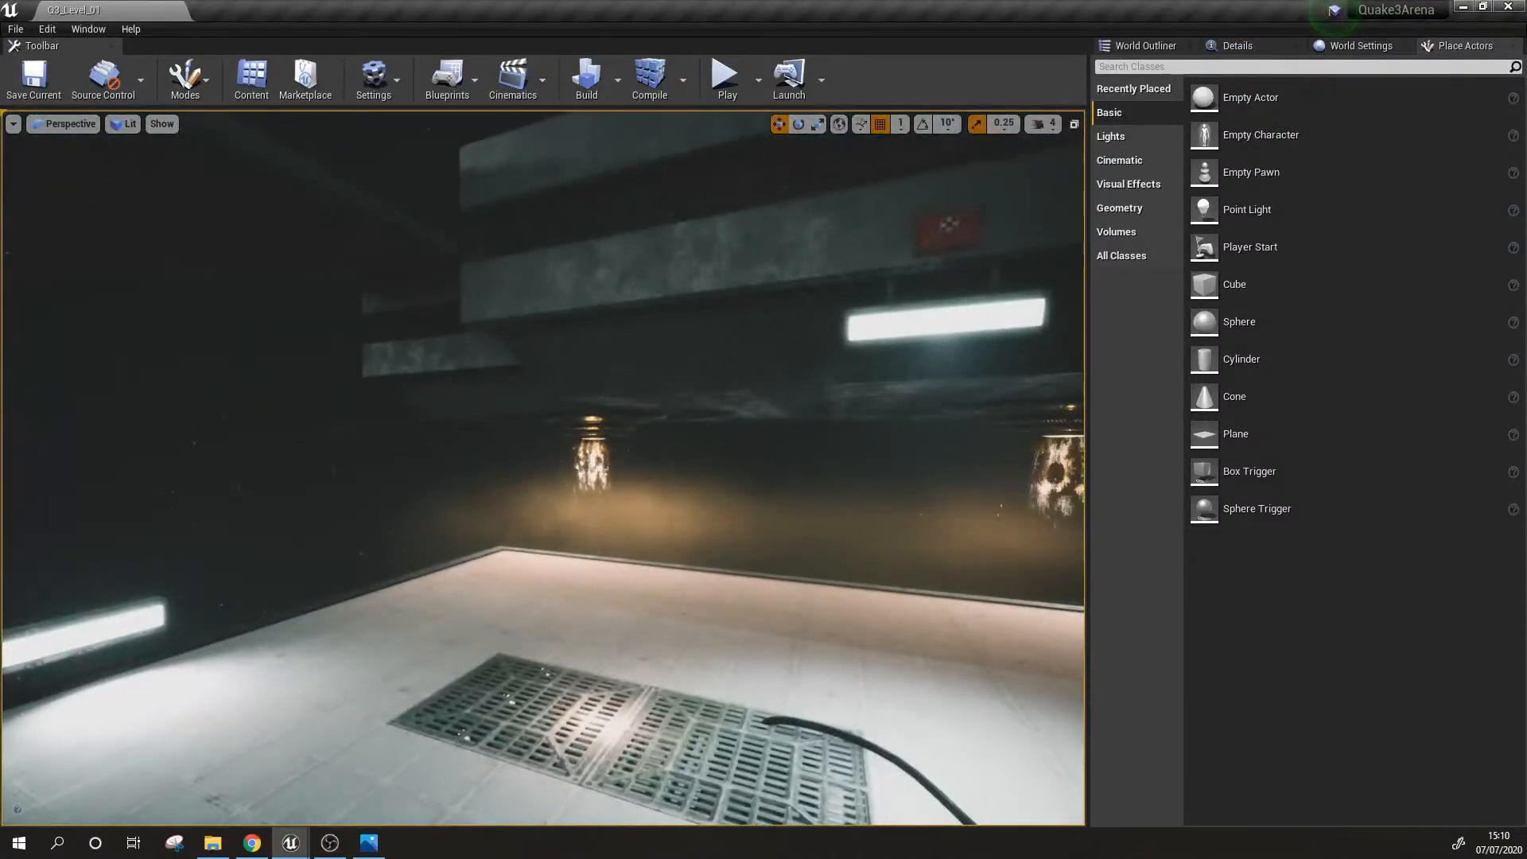
pyautogui.moveTo(440, 549); pyautogui.dragTo(637, 676, button='right')
pyautogui.press('s')
pyautogui.moveTo(573, 573); pyautogui.dragTo(684, 580, button='right')
pyautogui.press('s')
pyautogui.moveTo(545, 468); pyautogui.dragTo(541, 411, button='right')
pyautogui.press('w')
pyautogui.moveTo(666, 521); pyautogui.dragTo(684, 477, button='right')
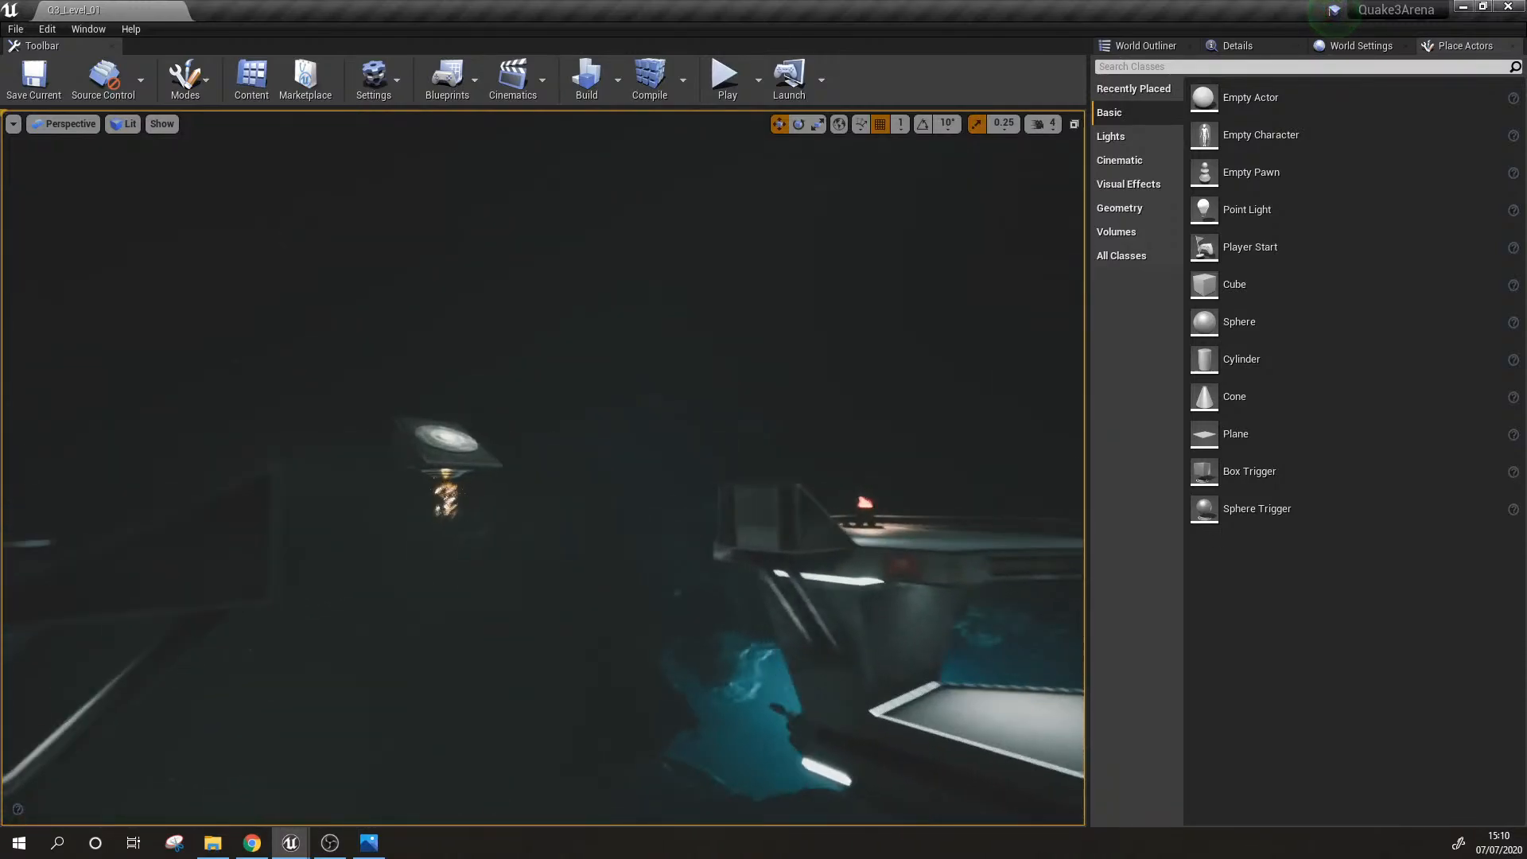
# Step: Survey the overall lighting and platform arrangement, including the glowing-edged walkway and the outer path
pyautogui.moveTo(543, 470); pyautogui.dragTo(501, 502, button='right')
pyautogui.press('s')
pyautogui.moveTo(805, 550)
pyautogui.mouseDown(button='right')
pyautogui.moveTo(787, 550)
pyautogui.moveTo(805, 551)
pyautogui.mouseUp(button='right')
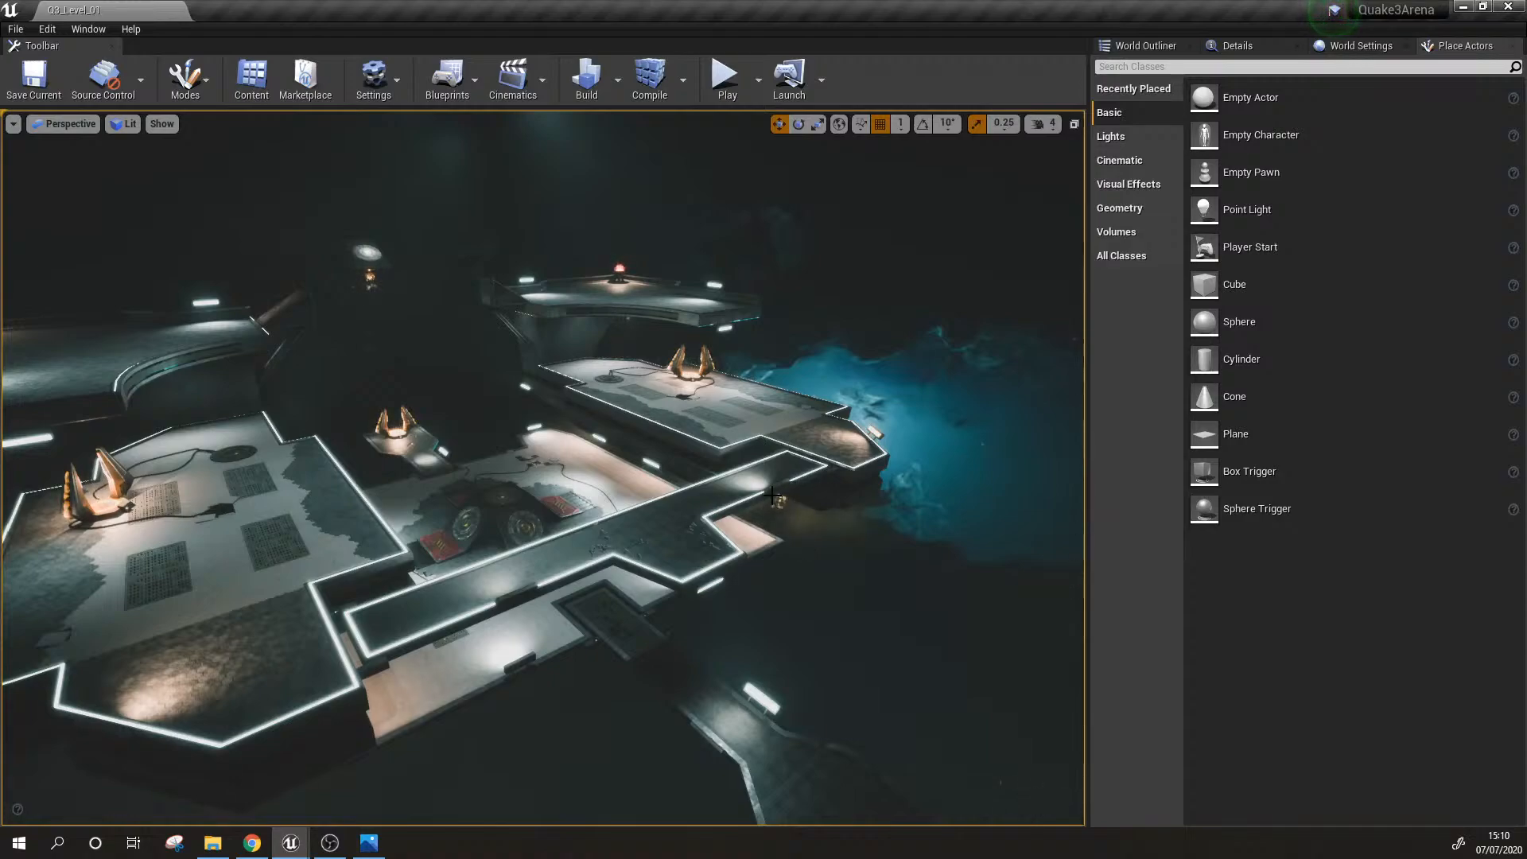
pyautogui.moveTo(772, 496); pyautogui.dragTo(954, 557, button='right')
pyautogui.press('w')
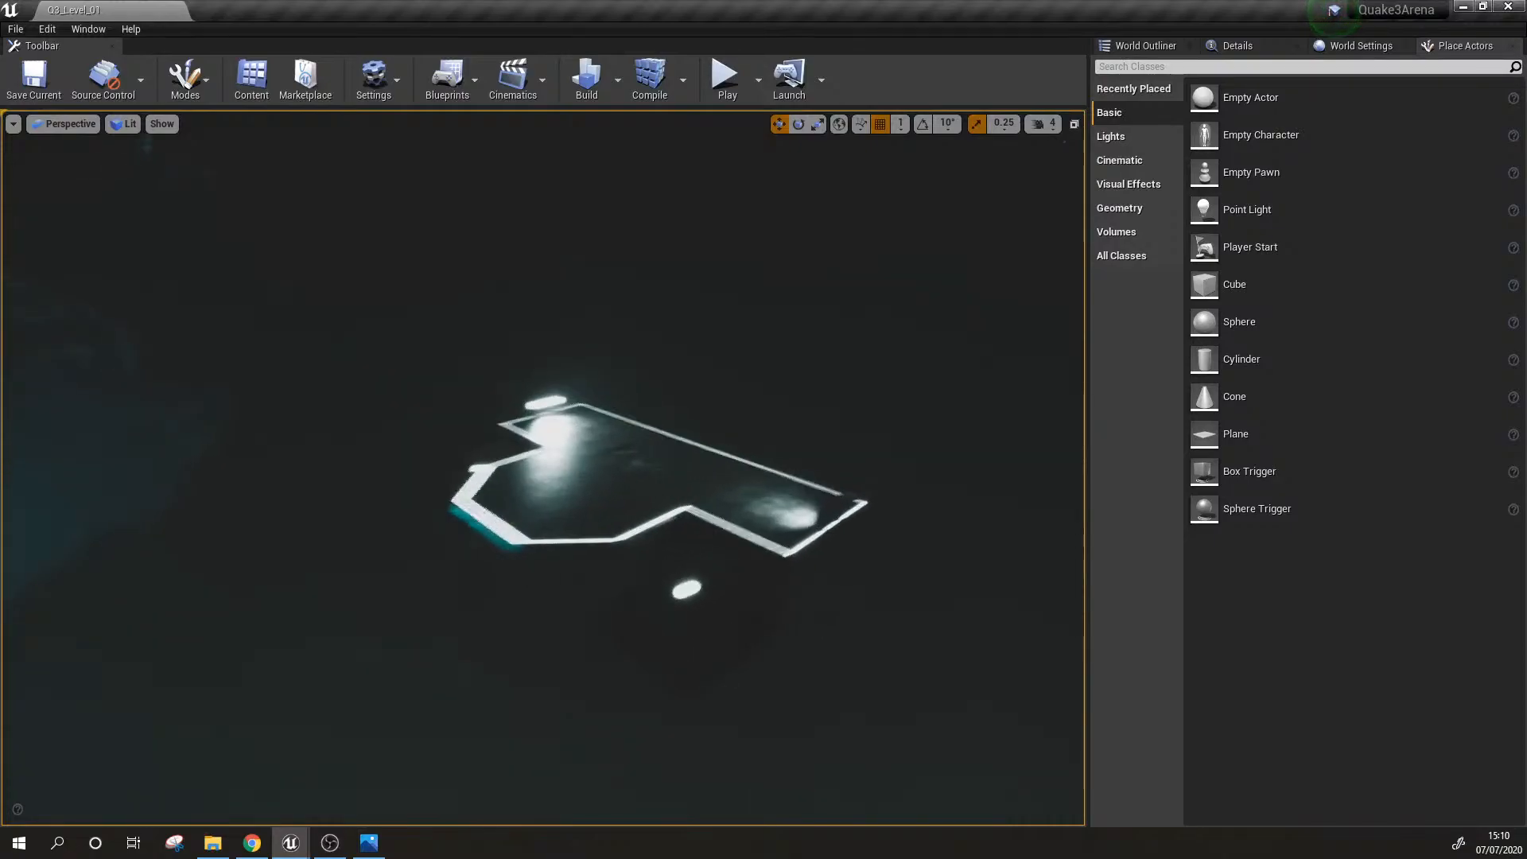
pyautogui.moveTo(543, 468); pyautogui.dragTo(382, 485, button='right')
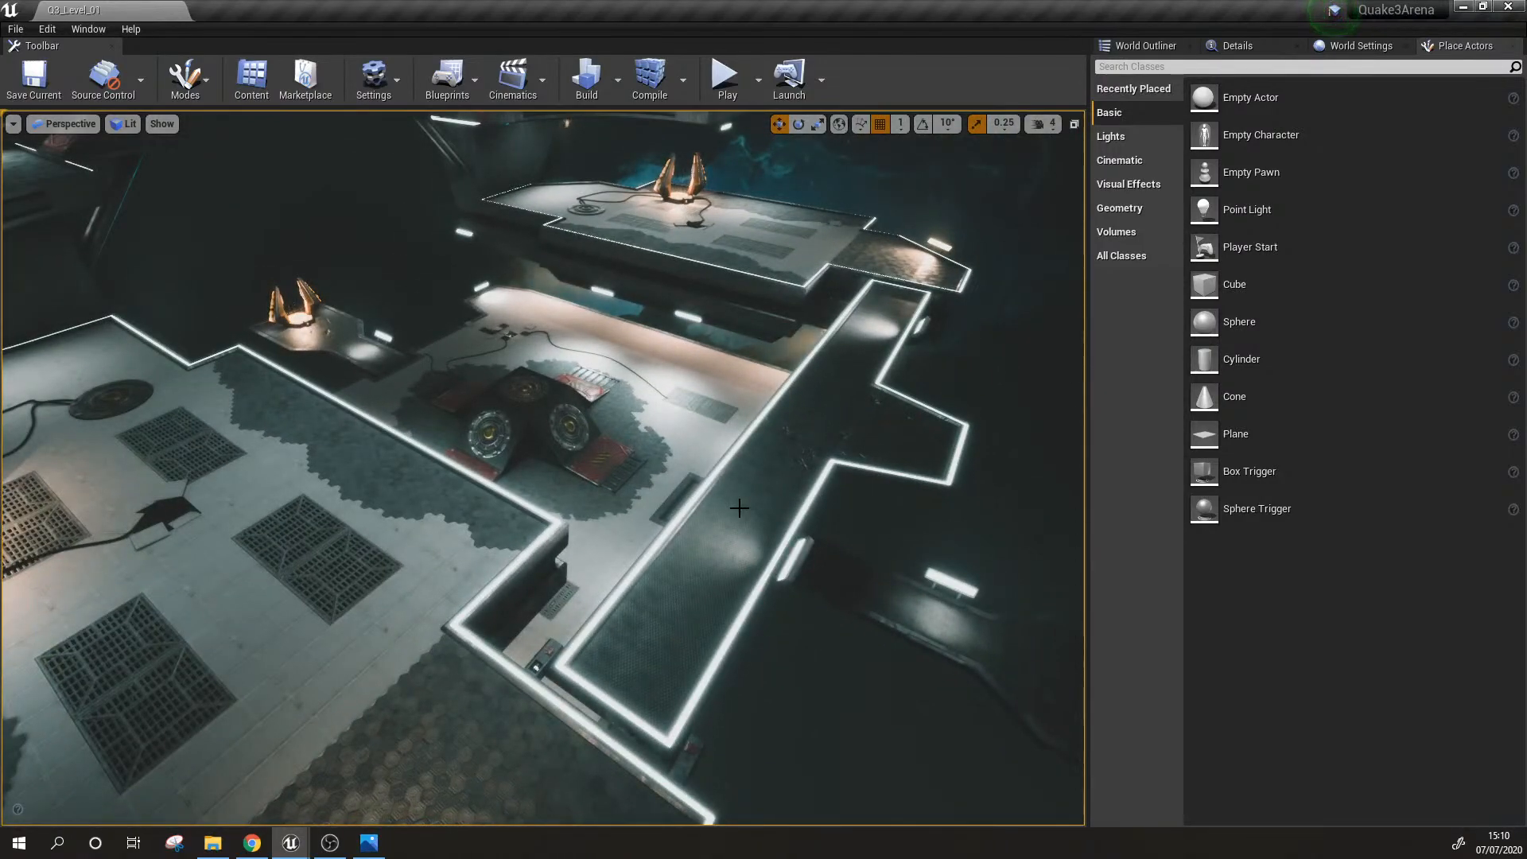
pyautogui.moveTo(740, 507); pyautogui.dragTo(485, 532, button='right')
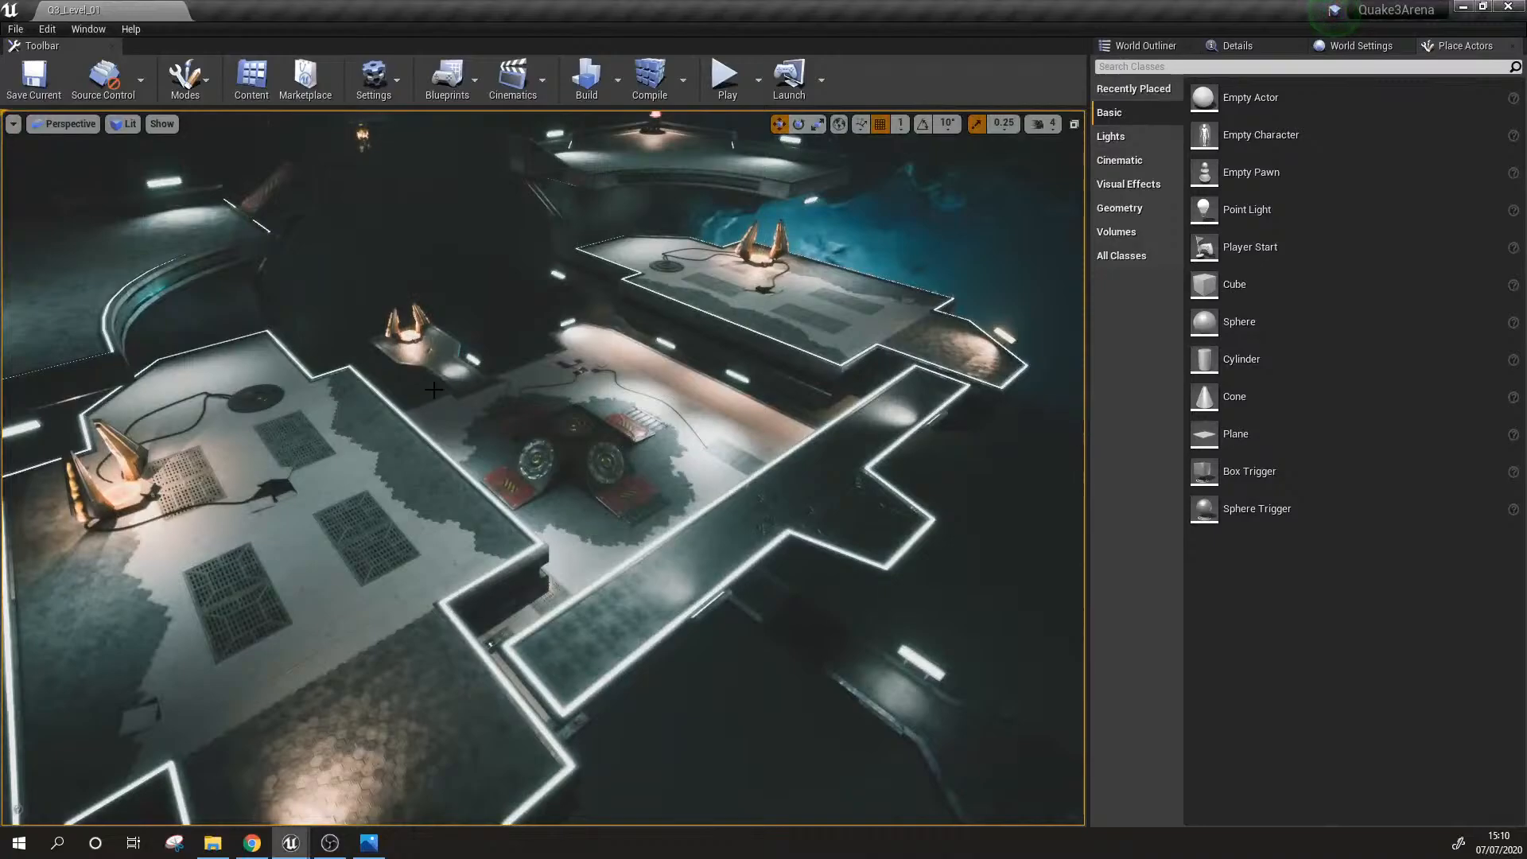
pyautogui.moveTo(434, 389); pyautogui.dragTo(557, 557, button='right')
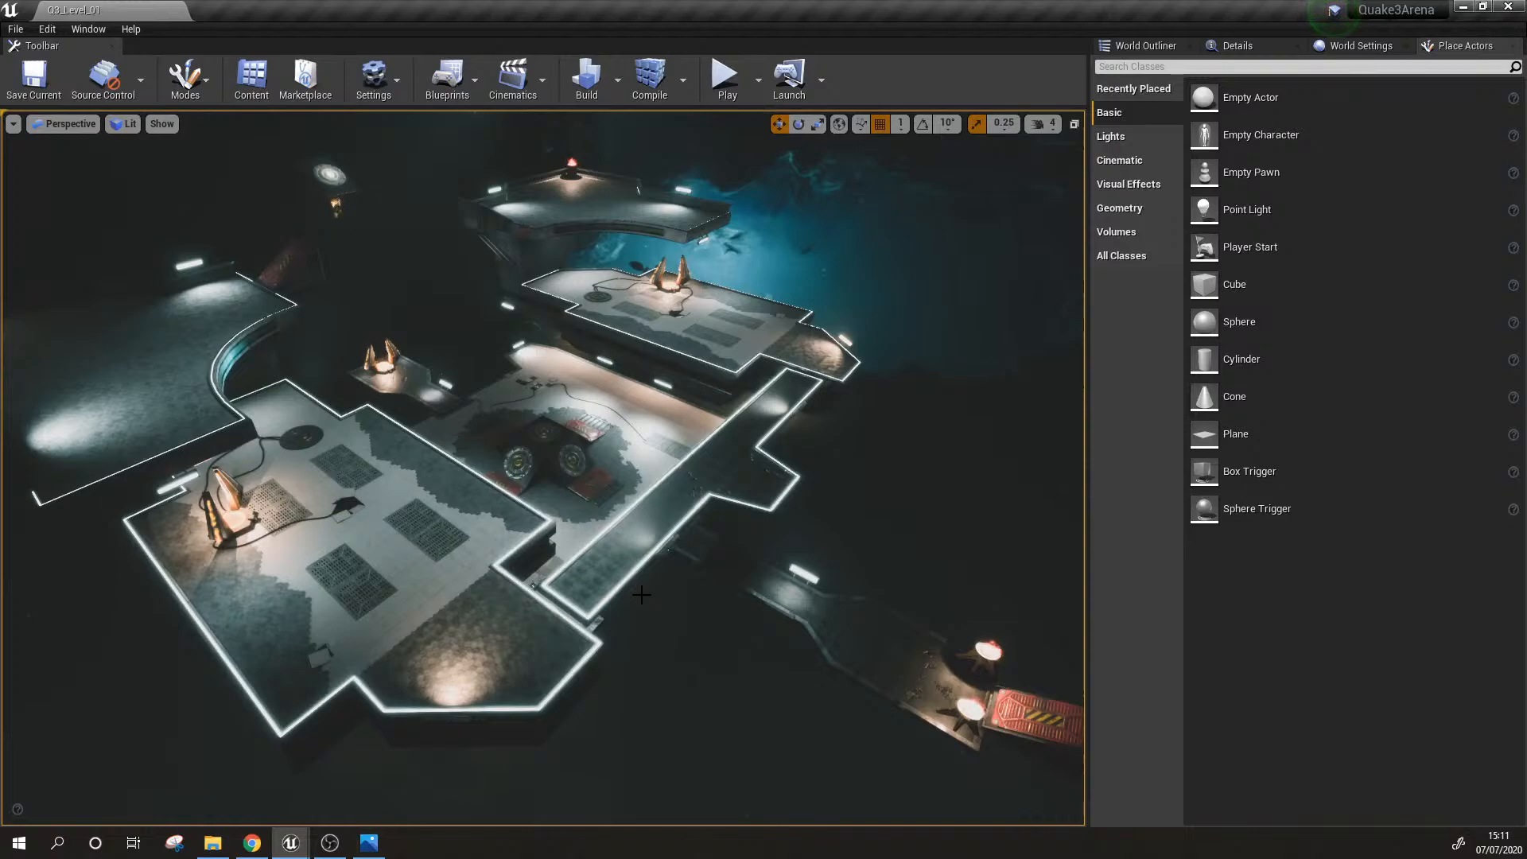
# Step: Show the editor icons and examine the central jump pads and red ramps up close
pyautogui.moveTo(629, 599); pyautogui.dragTo(556, 492, button='right')
pyautogui.press('g')
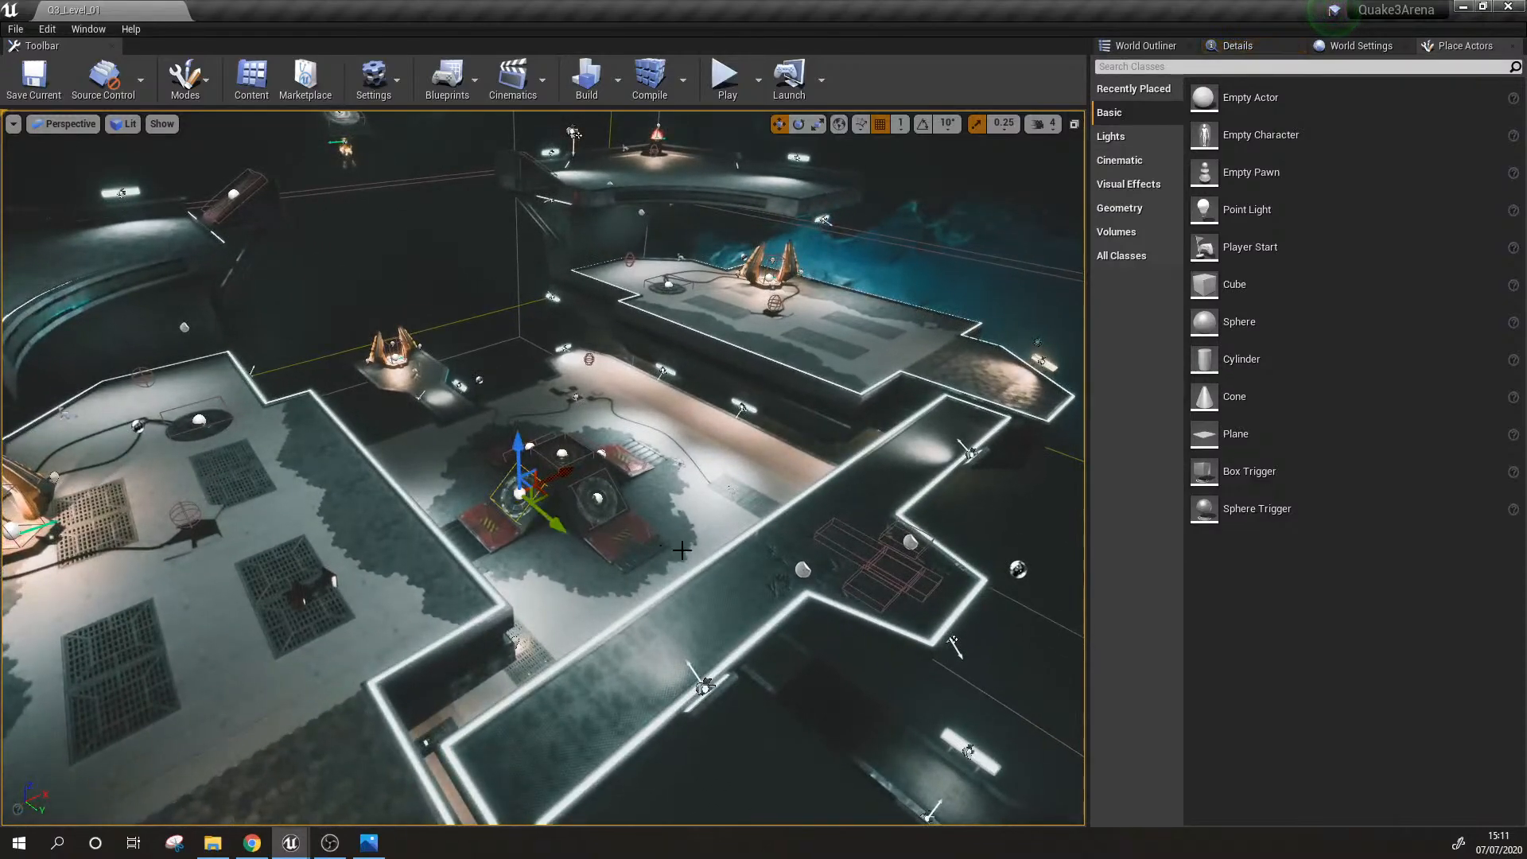
pyautogui.scroll(5, 657, 537)
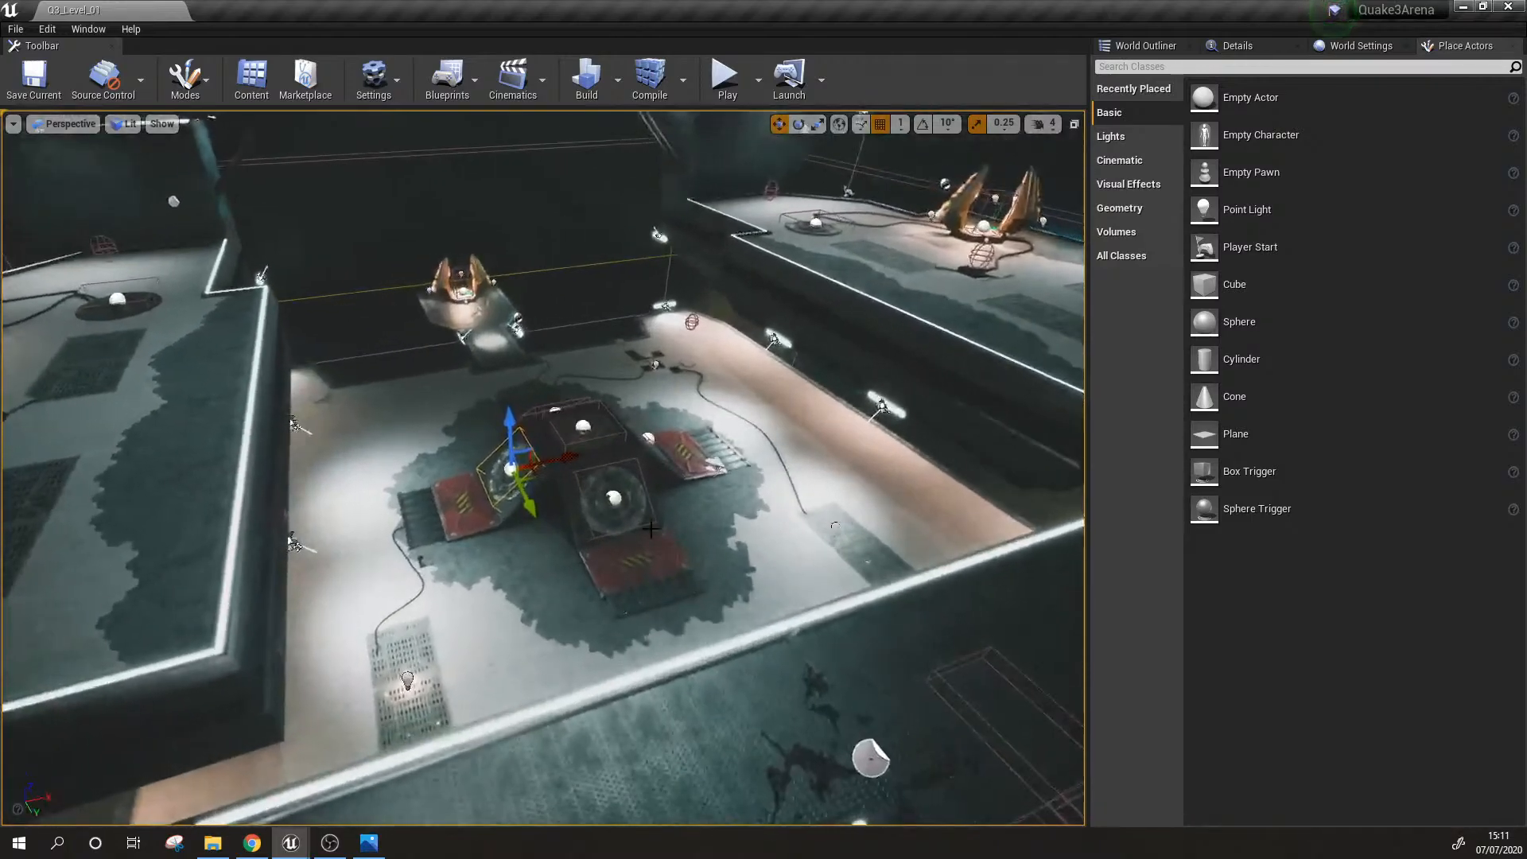
pyautogui.moveTo(723, 543); pyautogui.dragTo(736, 554, button='right')
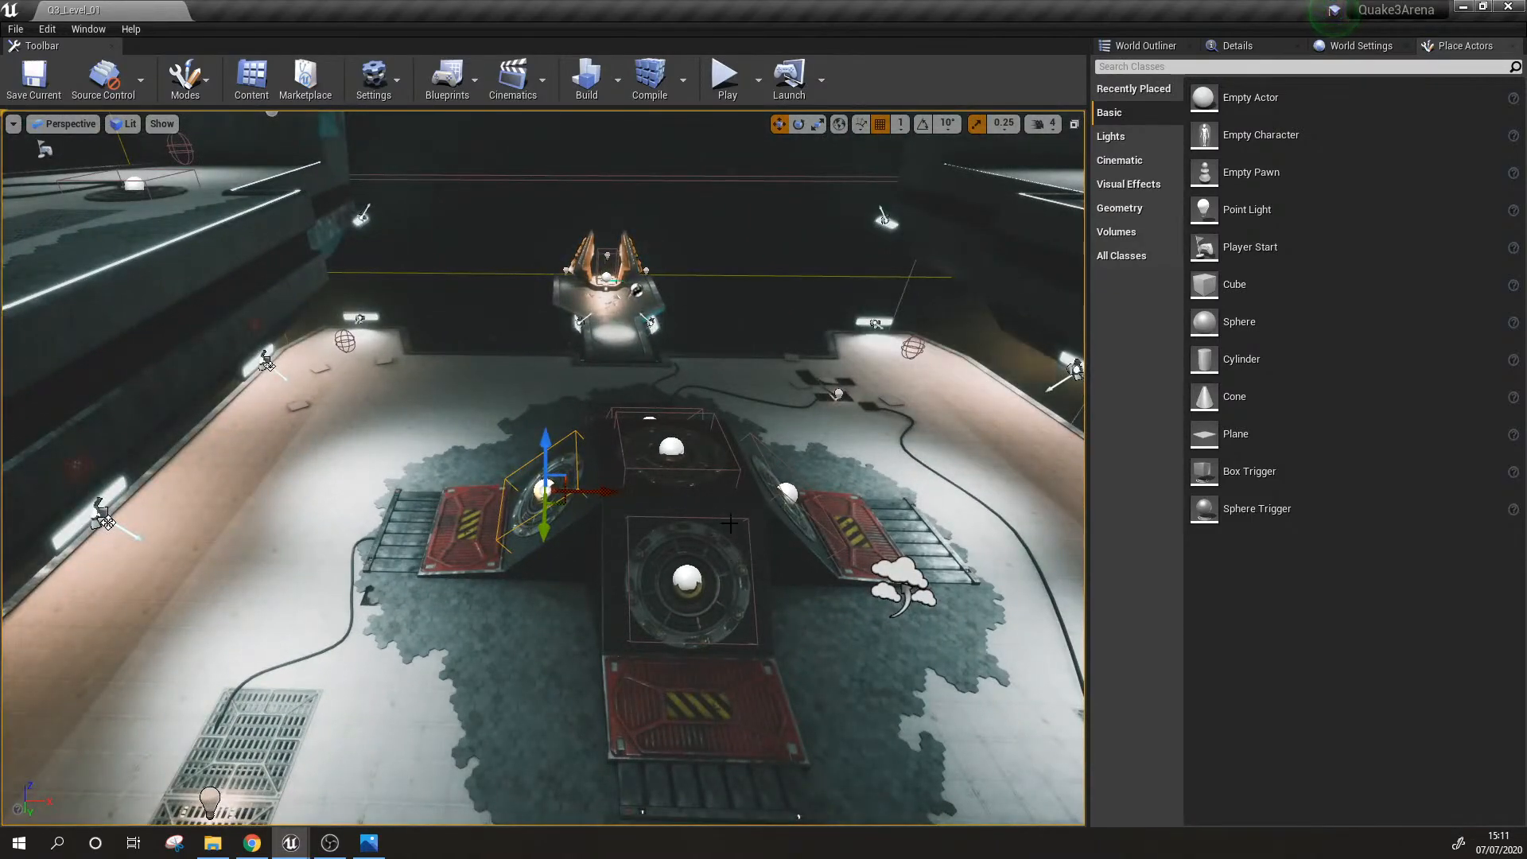
pyautogui.moveTo(730, 523); pyautogui.dragTo(687, 436, button='right')
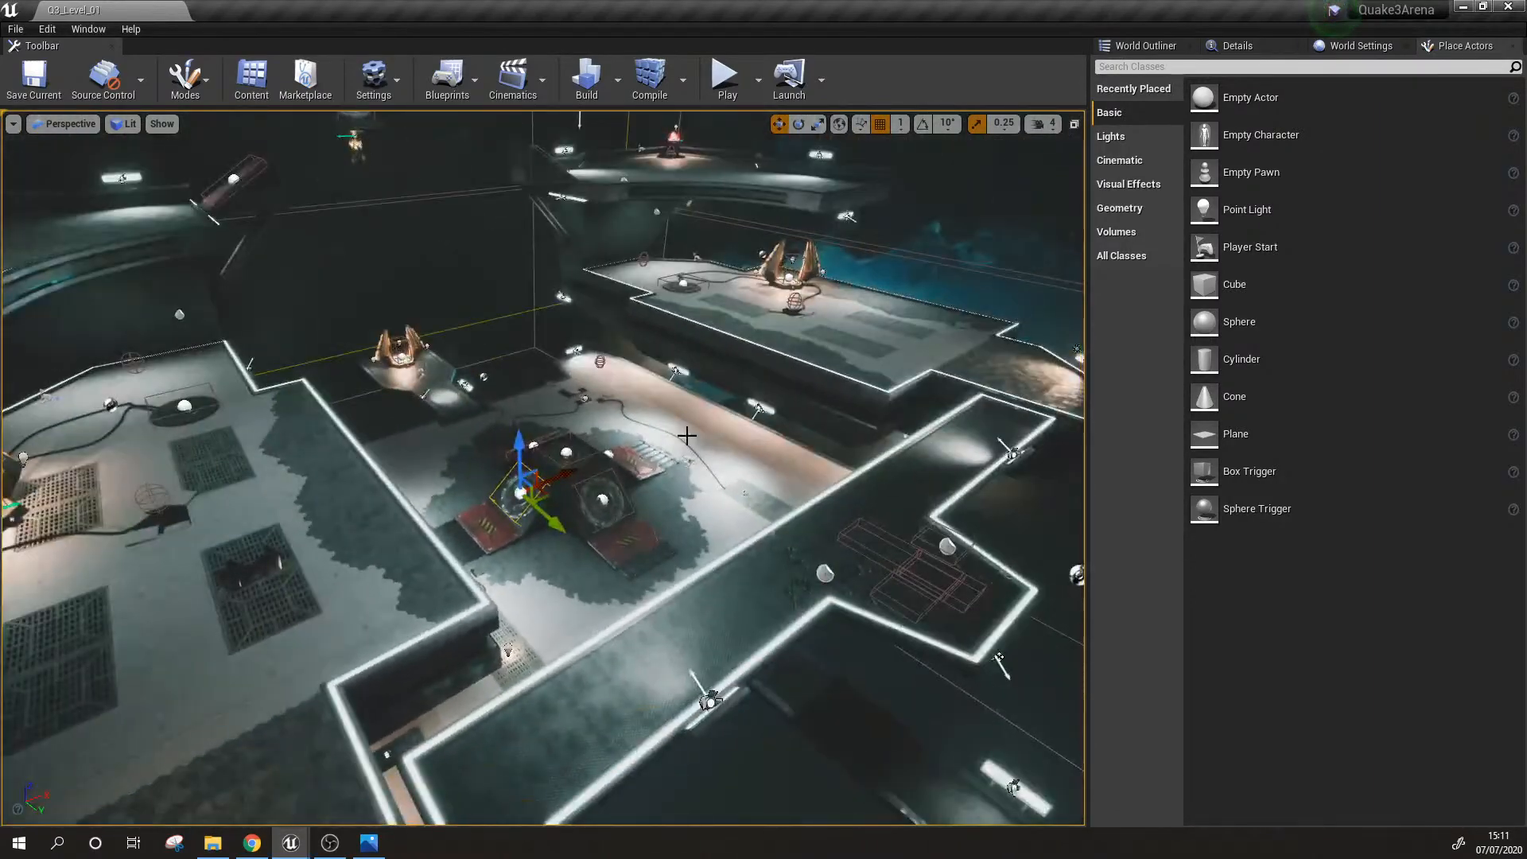
# Step: Start a playtest and travel from the portal platform up to the curved upper platform and its red ramp
pyautogui.moveTo(739, 171)
pyautogui.mouseDown(button='right')
pyautogui.moveTo(690, 163)
pyautogui.moveTo(742, 163)
pyautogui.mouseUp(button='right')
pyautogui.click(732, 166)
pyautogui.click(727, 78)
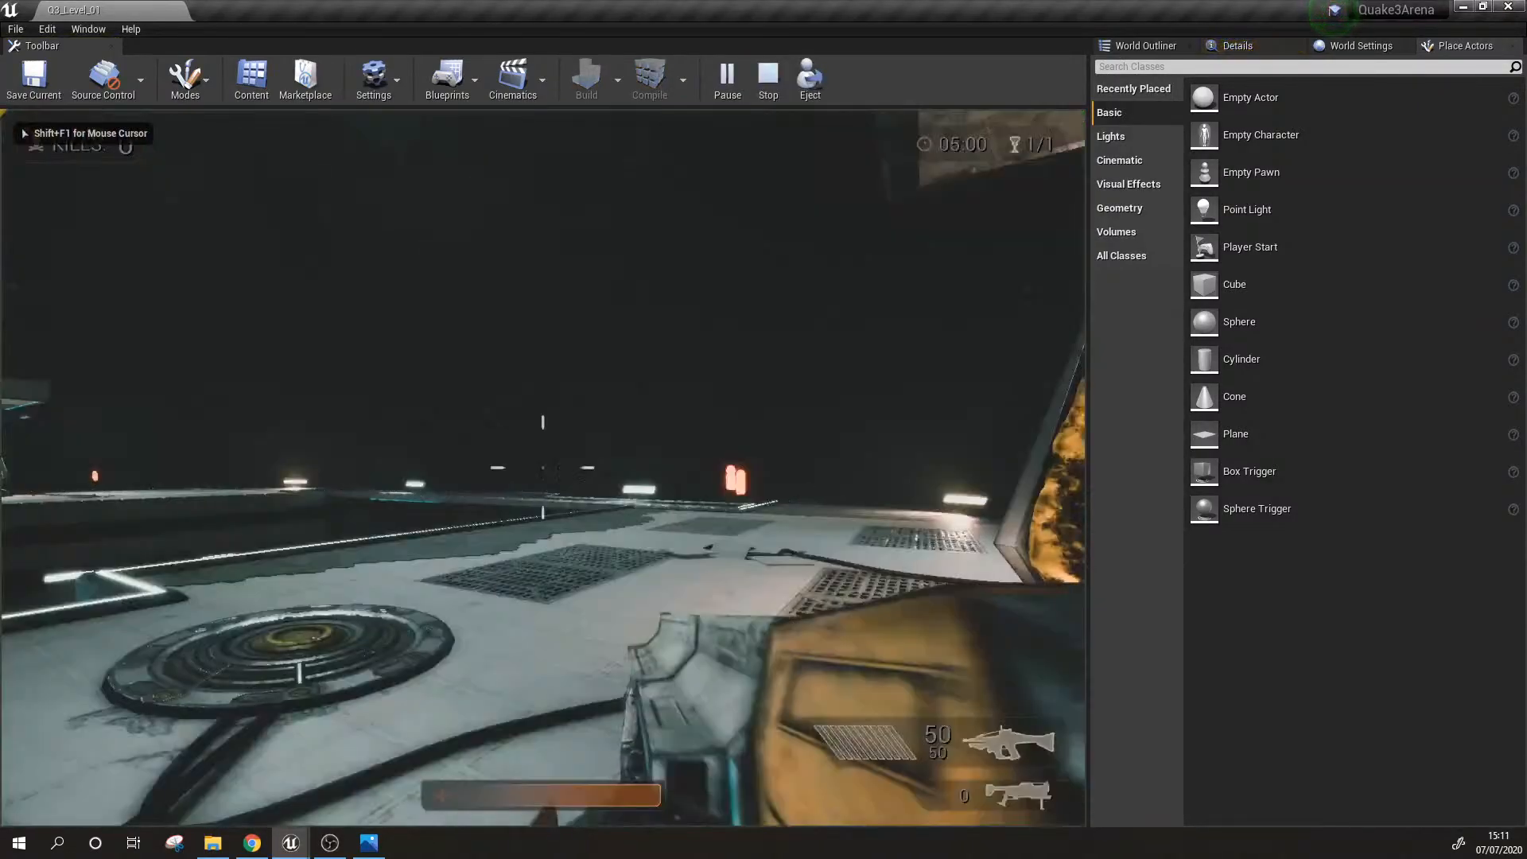
pyautogui.press('w')
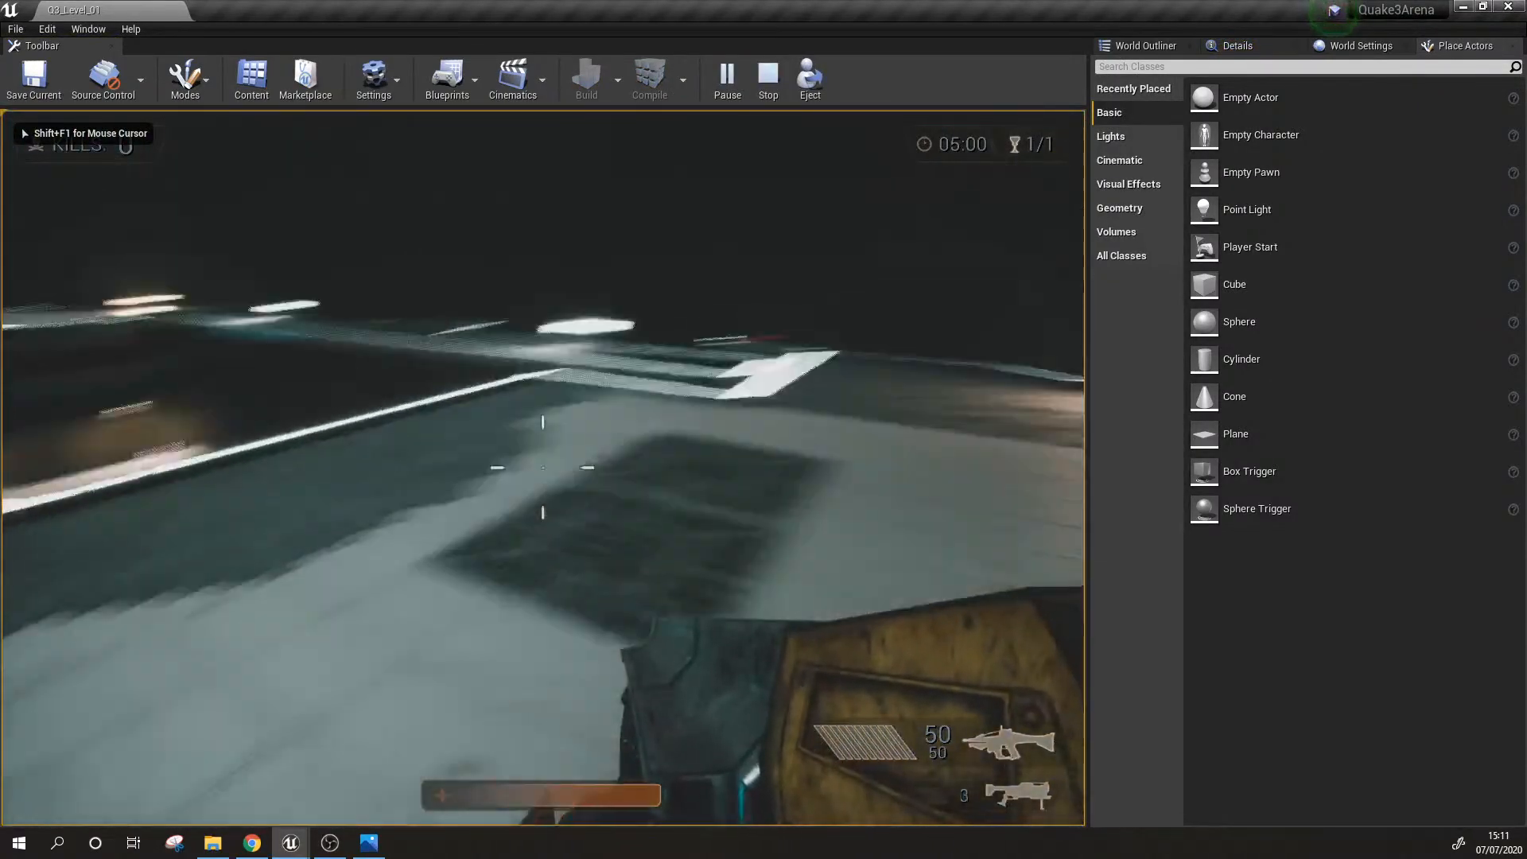
pyautogui.press('d')
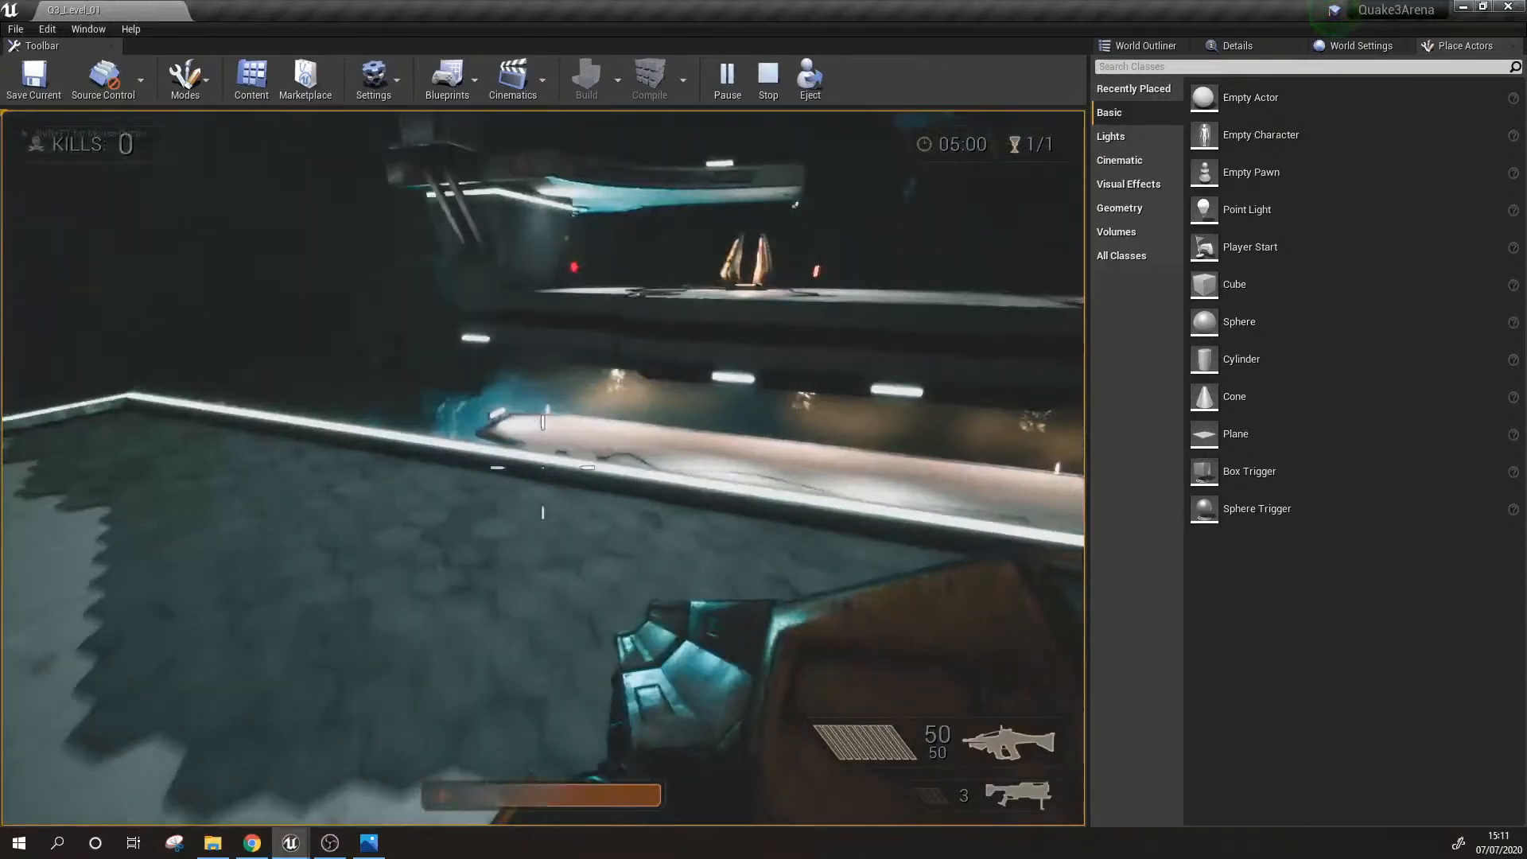
pyautogui.press('w')
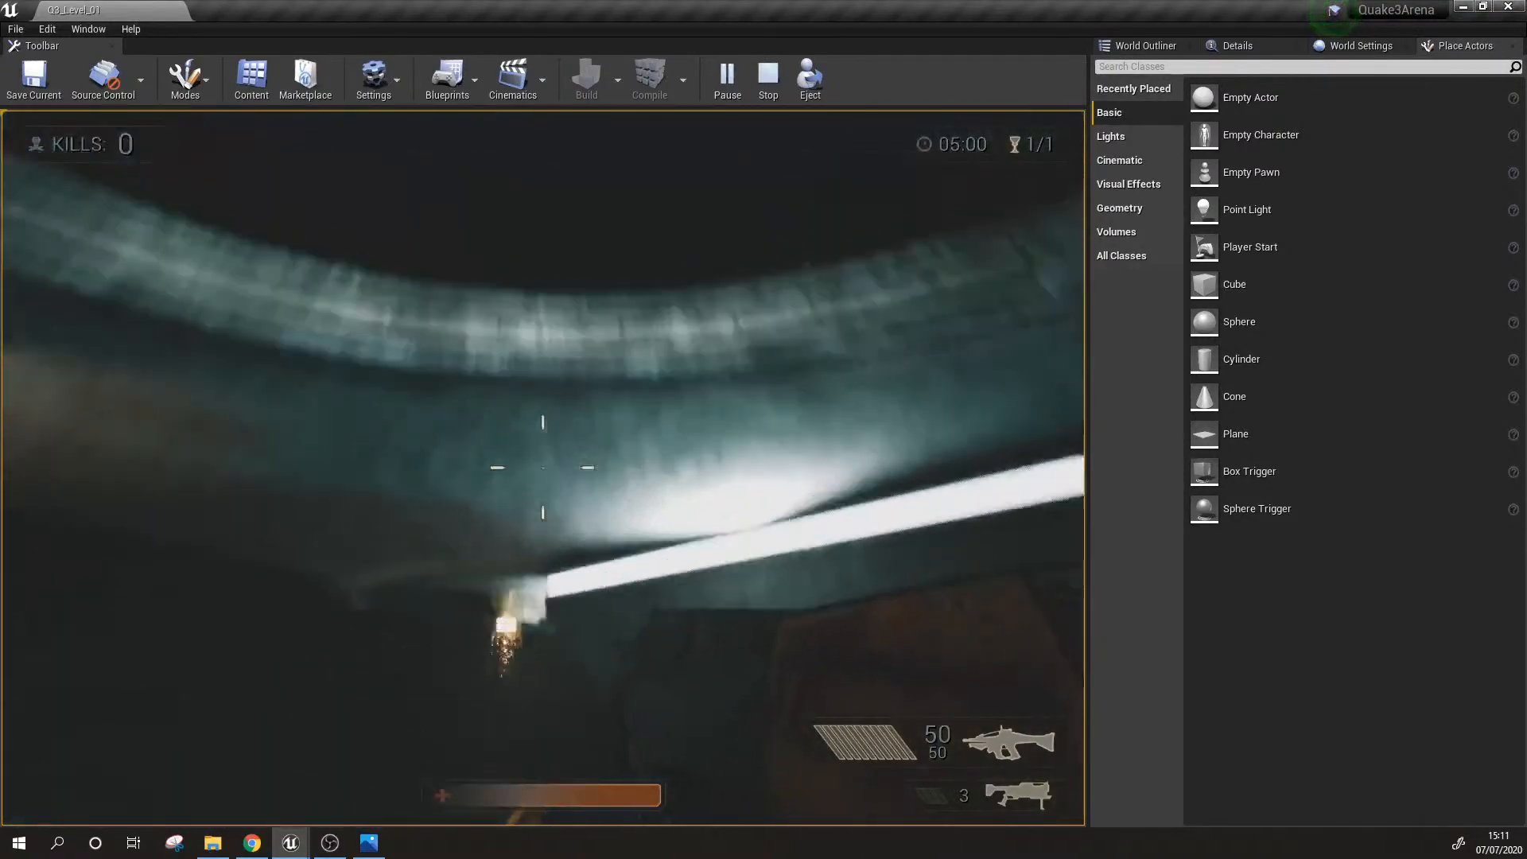
pyautogui.press('w')
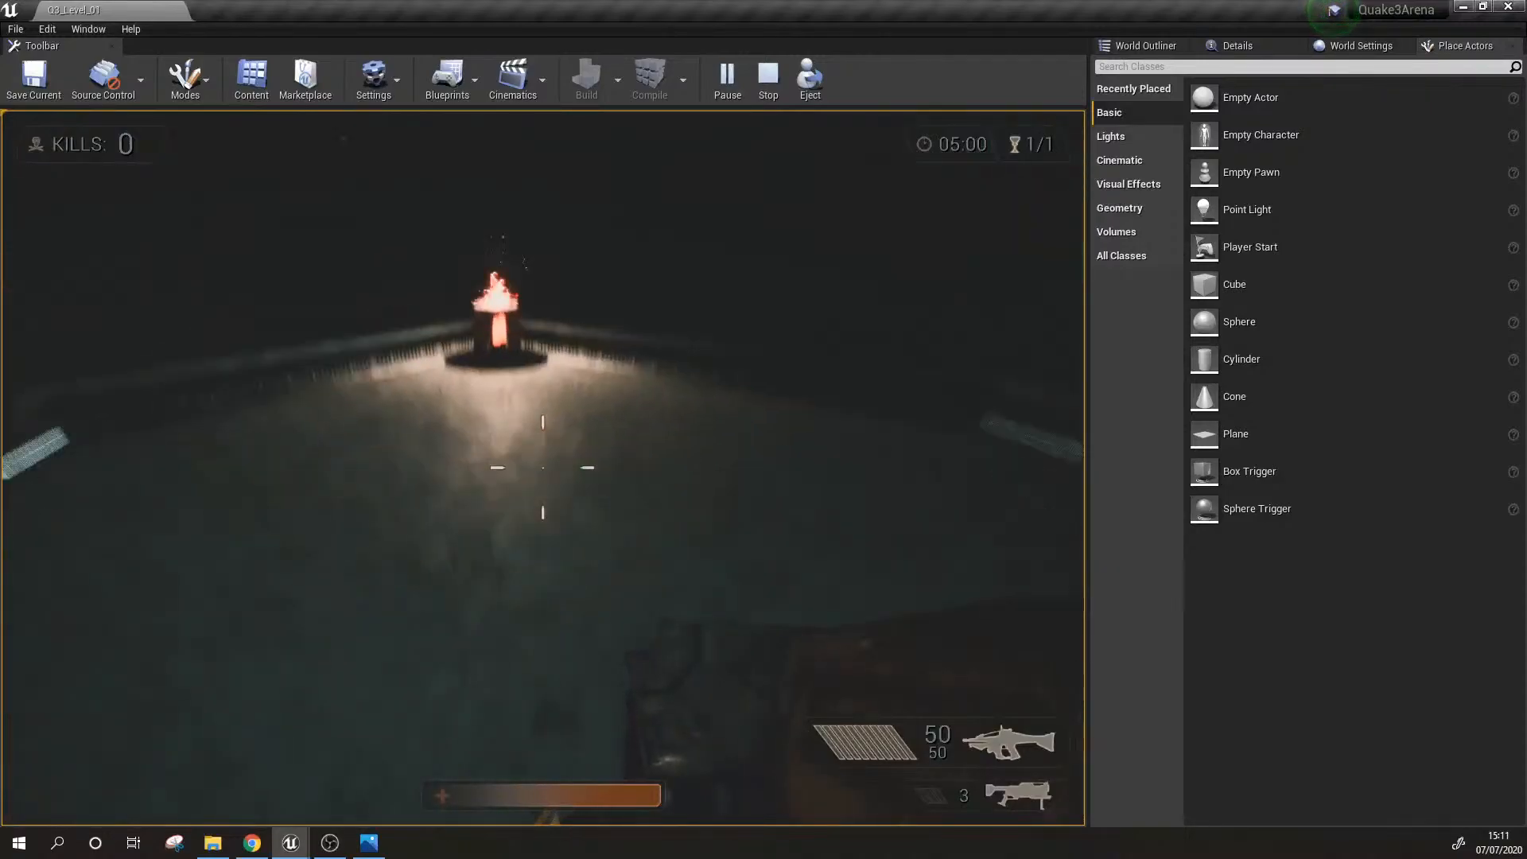
pyautogui.press('w')
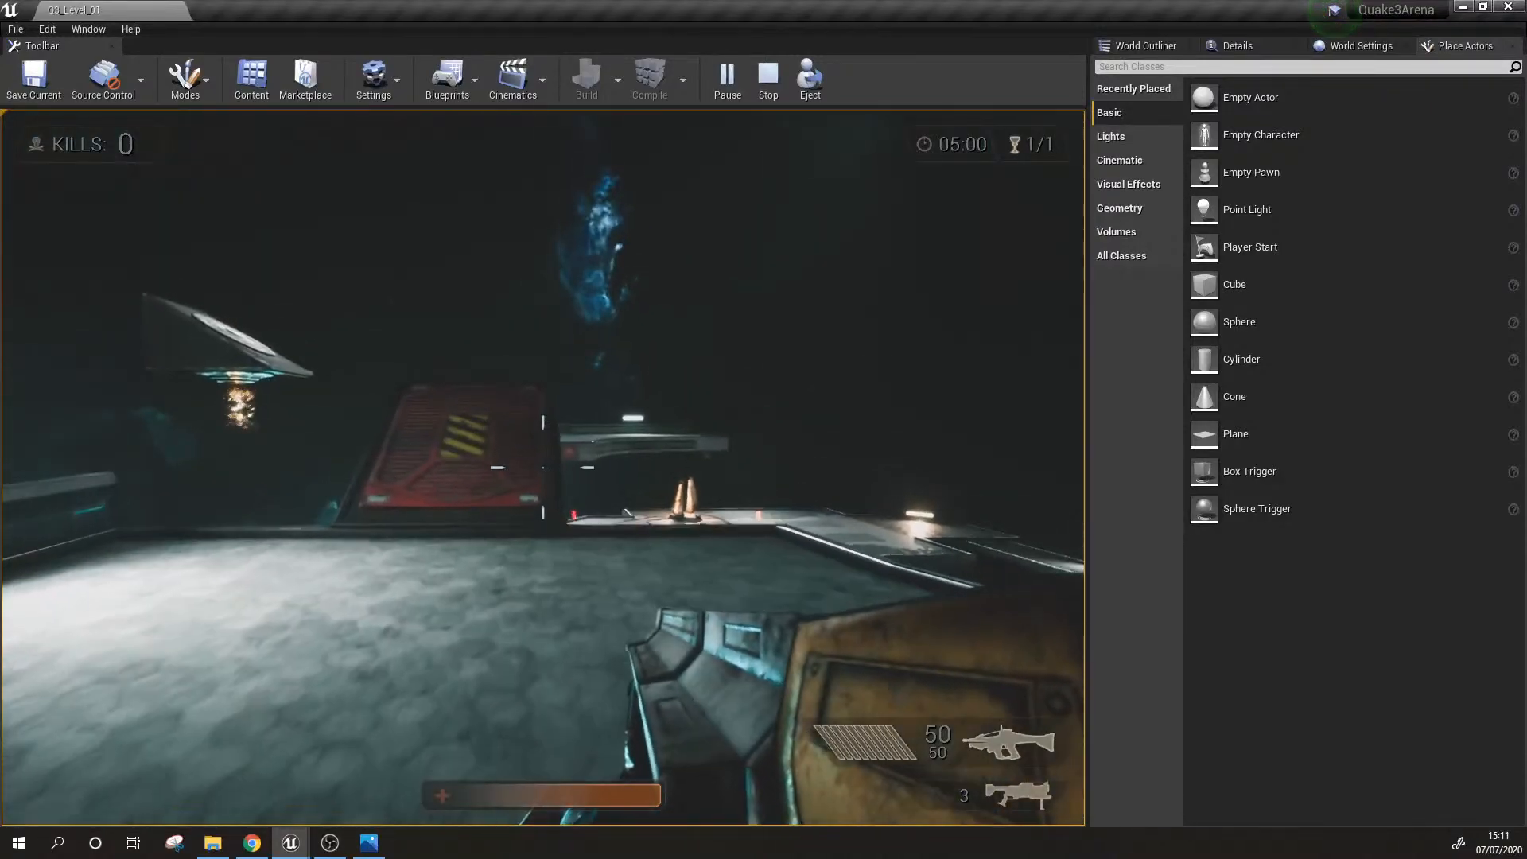
pyautogui.press('w')
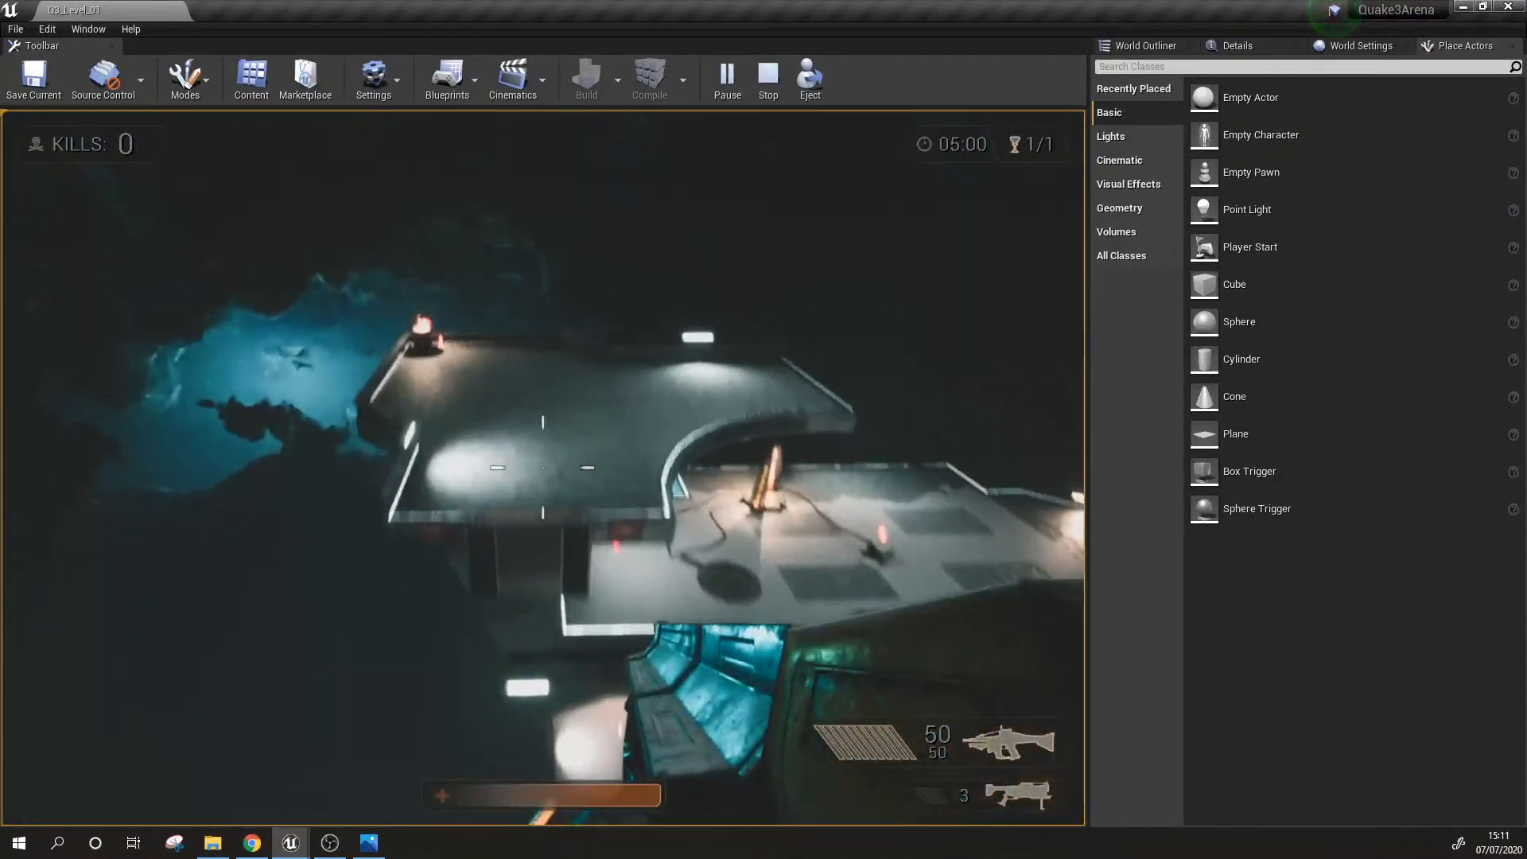
# Step: Playtest the route from the upper platform past the central jump pads and walkway to the red ramp between two braziers
pyautogui.press('w')
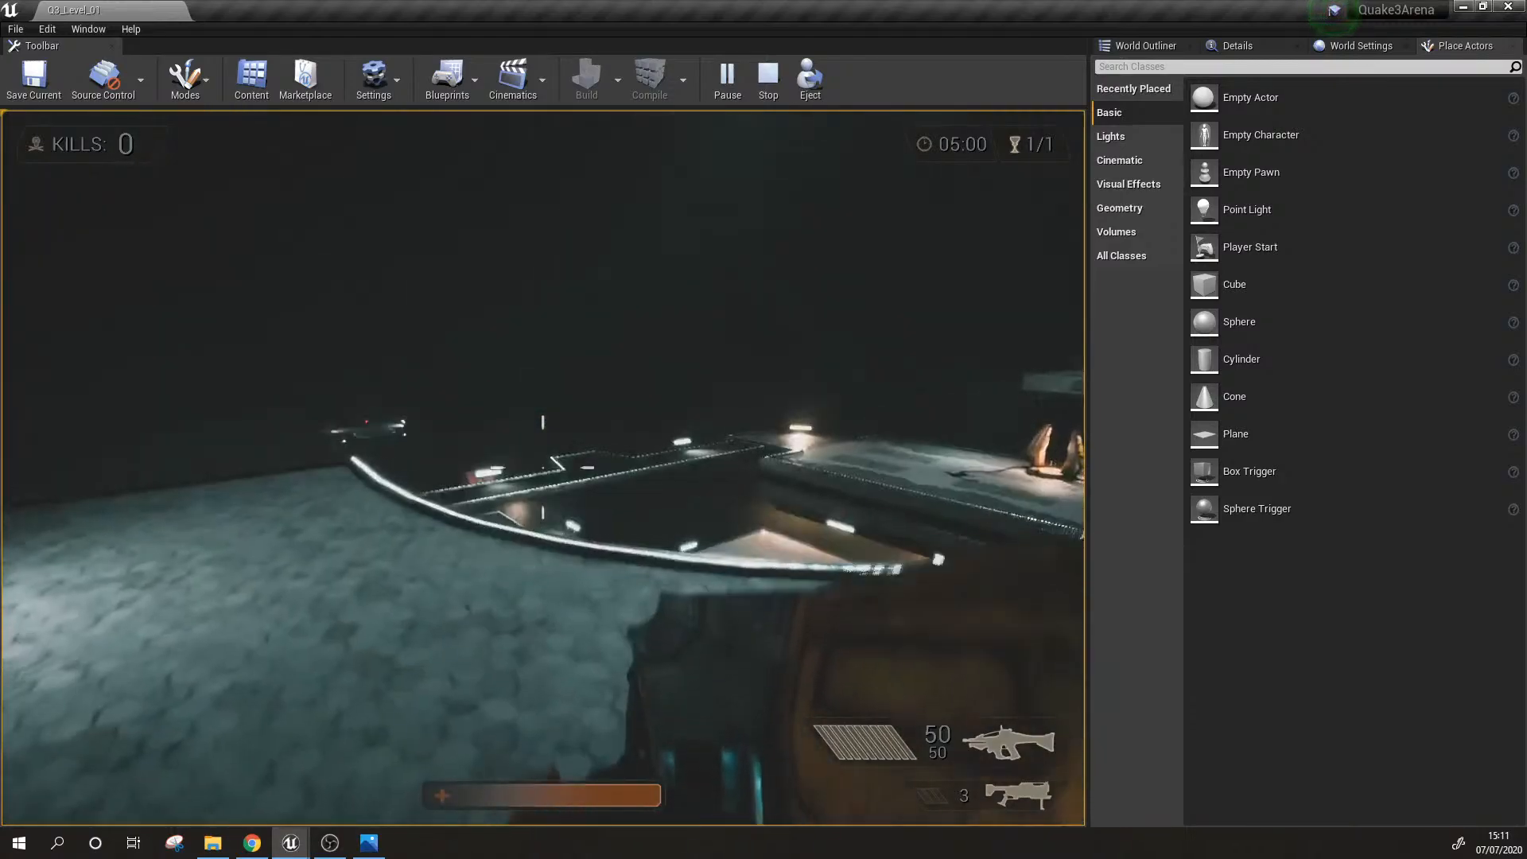
pyautogui.press('w')
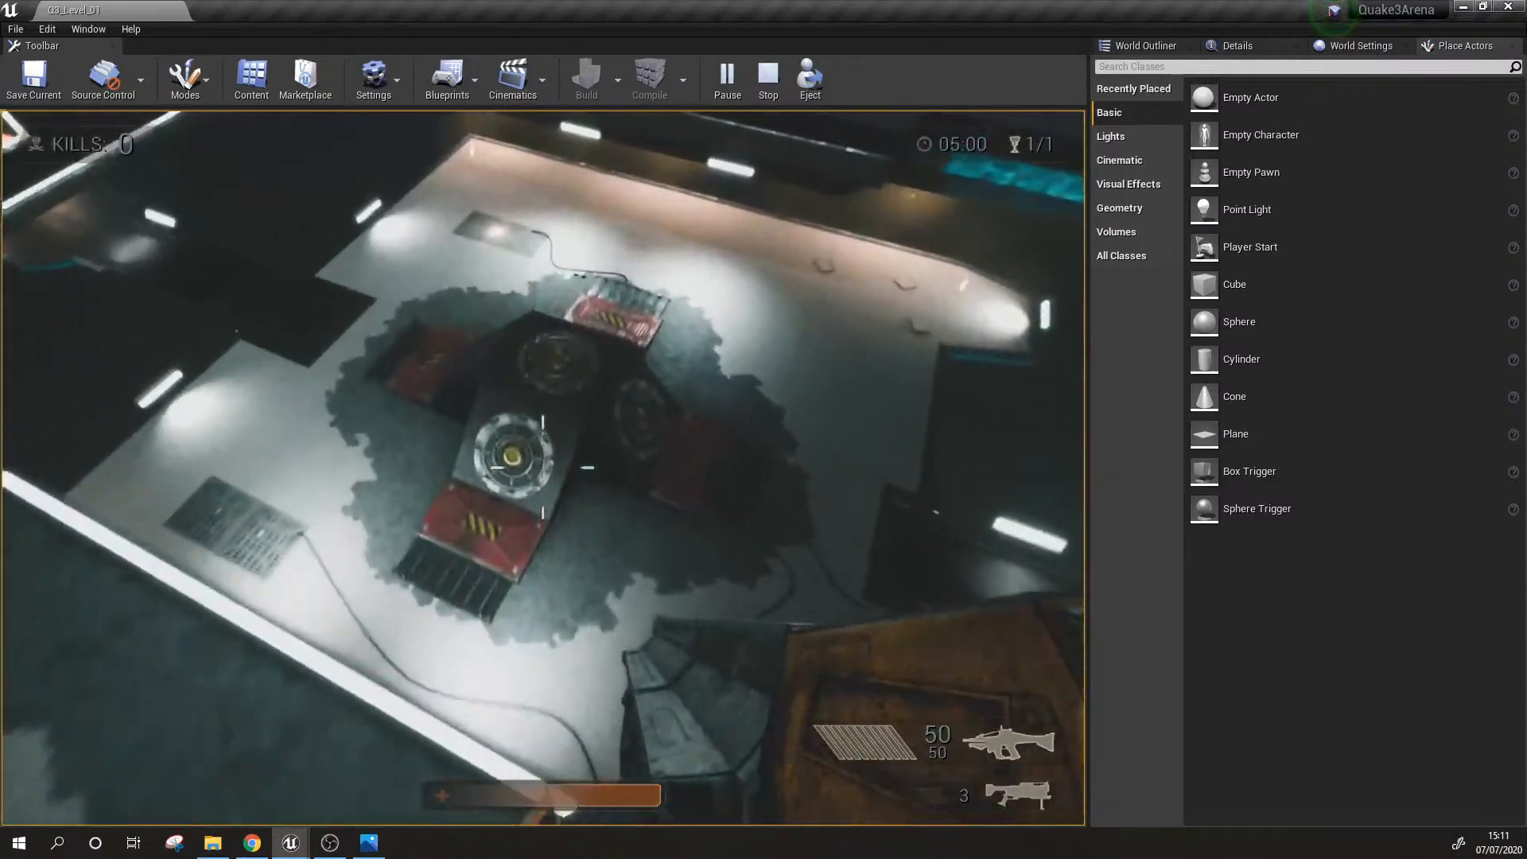
pyautogui.press('w')
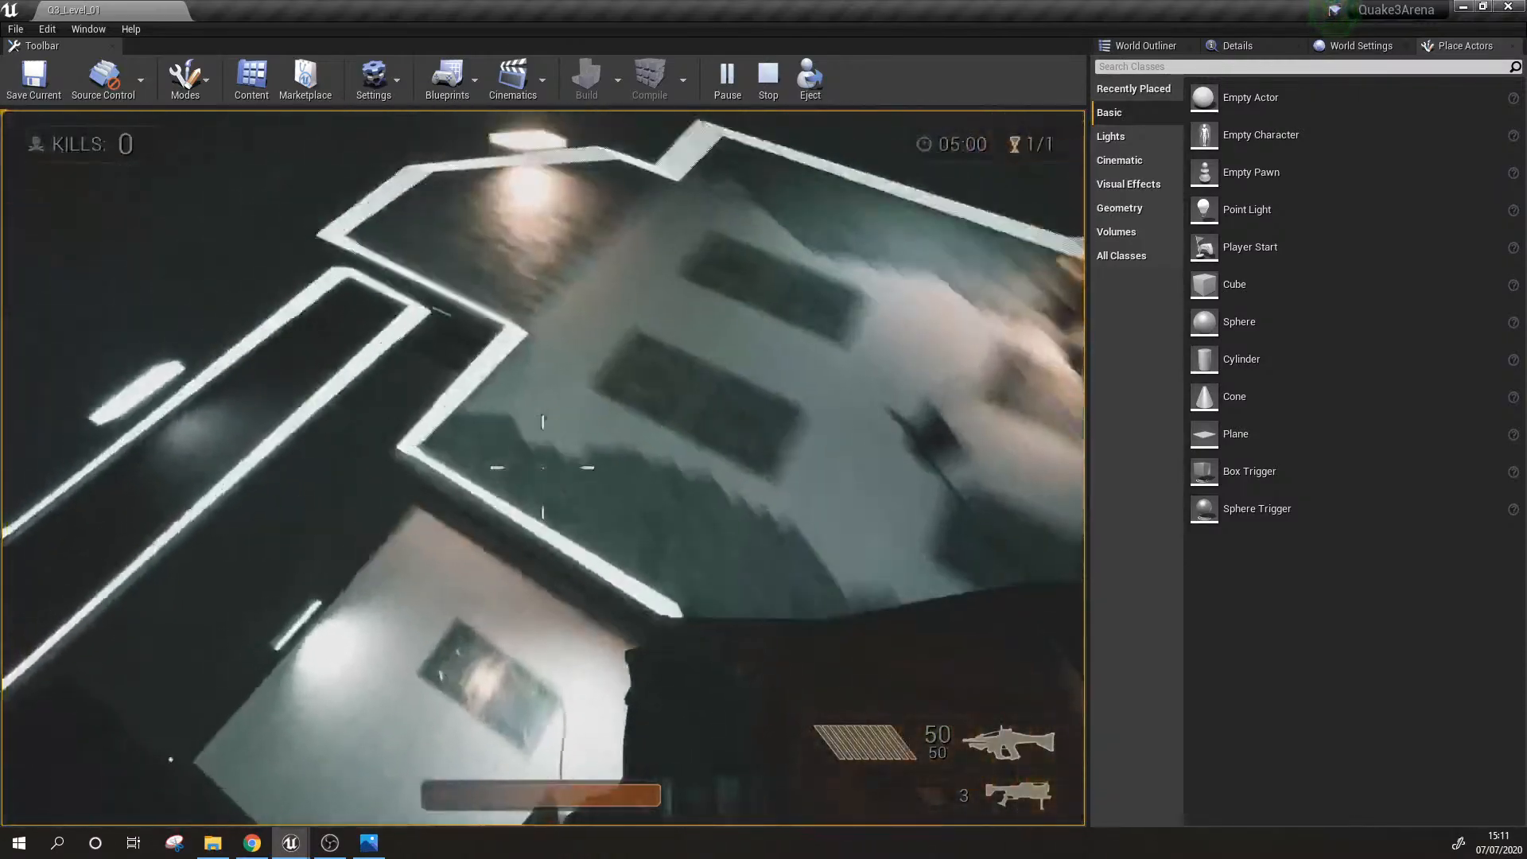
pyautogui.press('w')
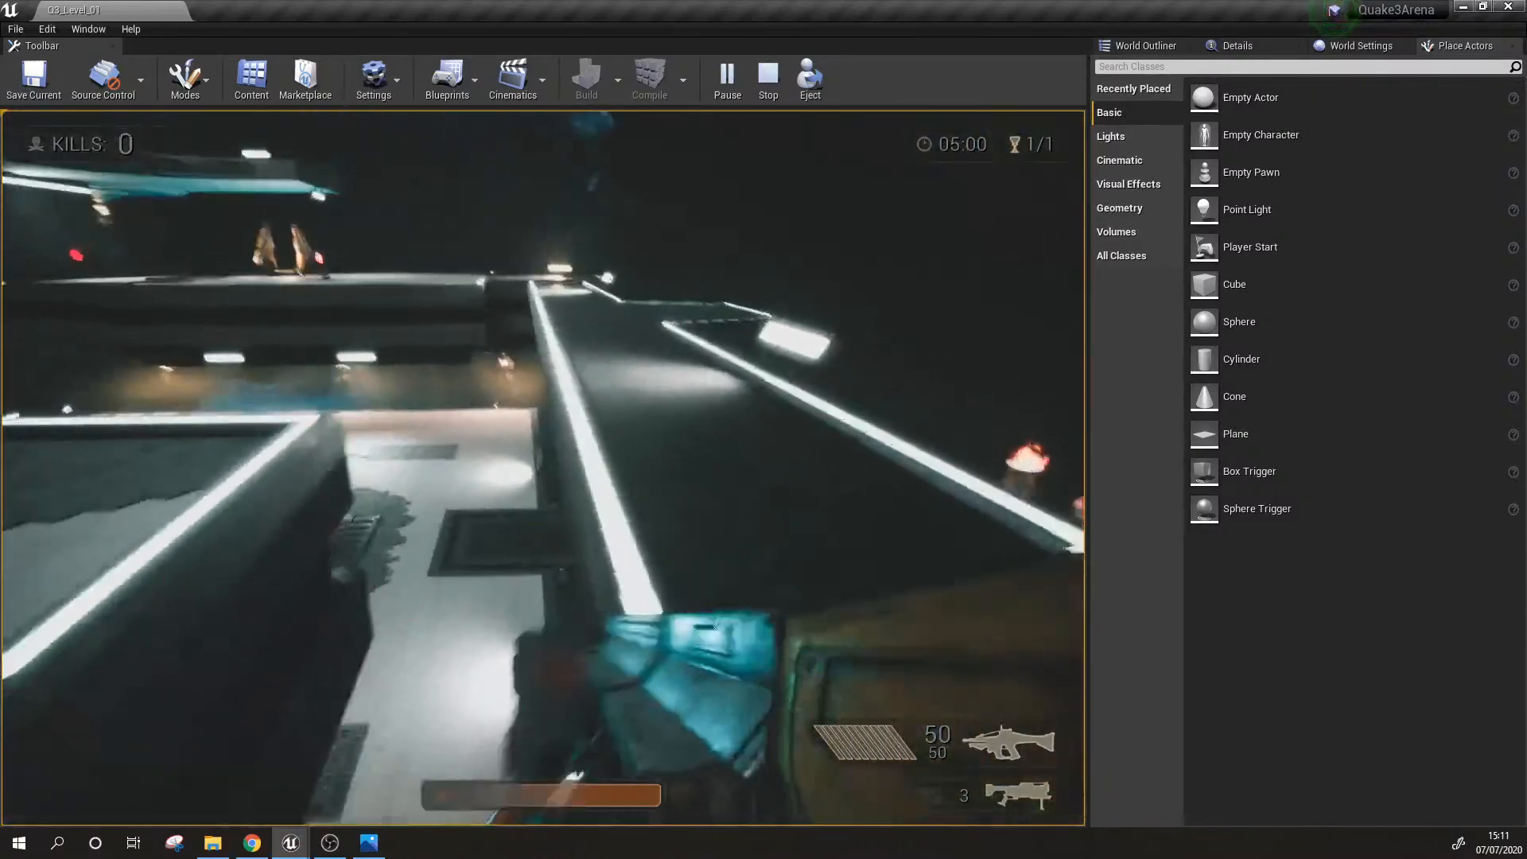
pyautogui.press('w')
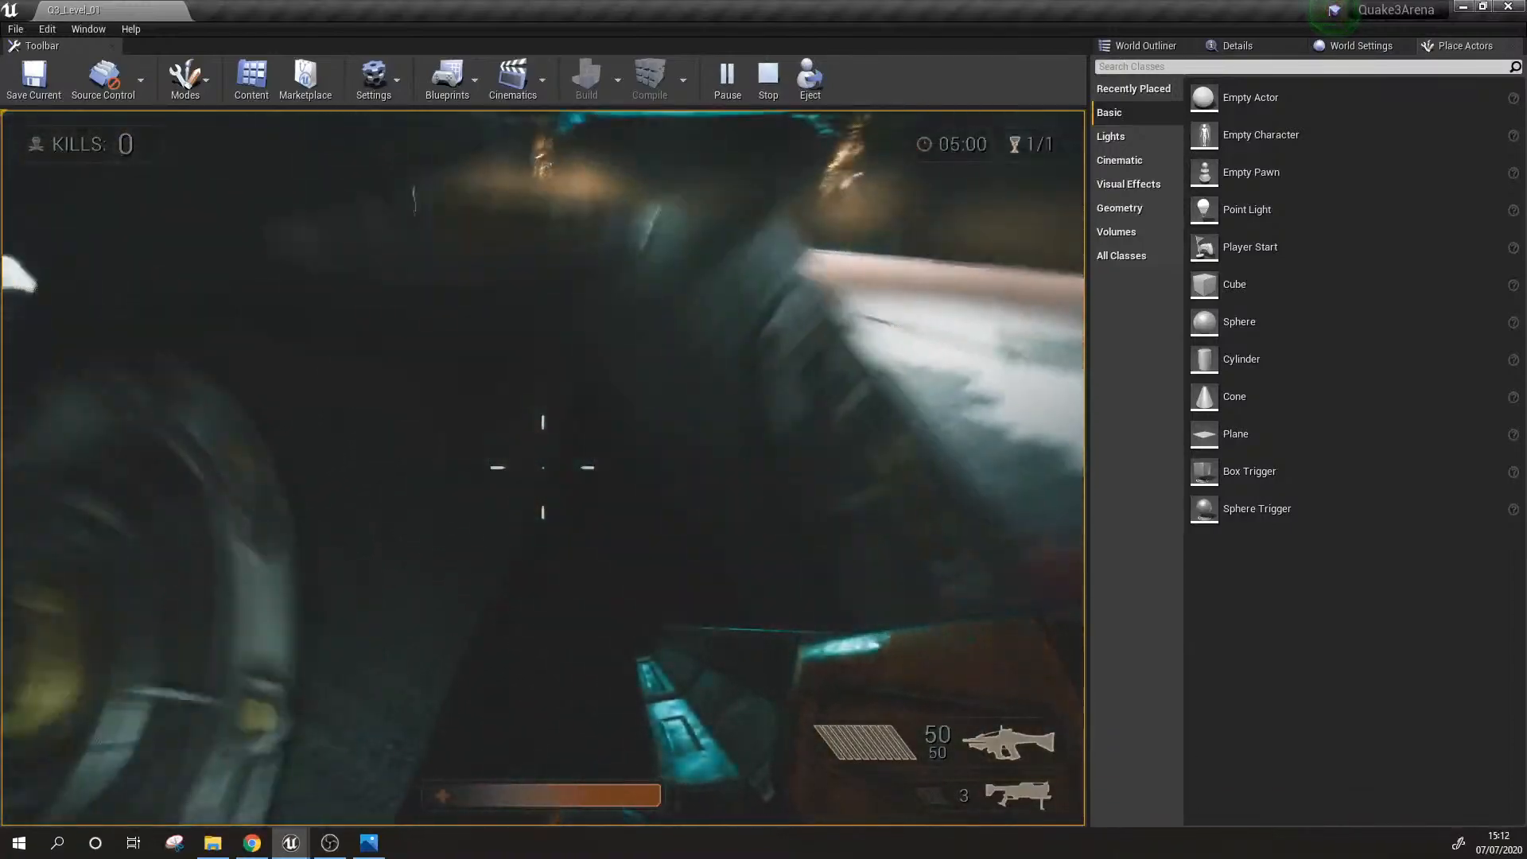
pyautogui.press('w')
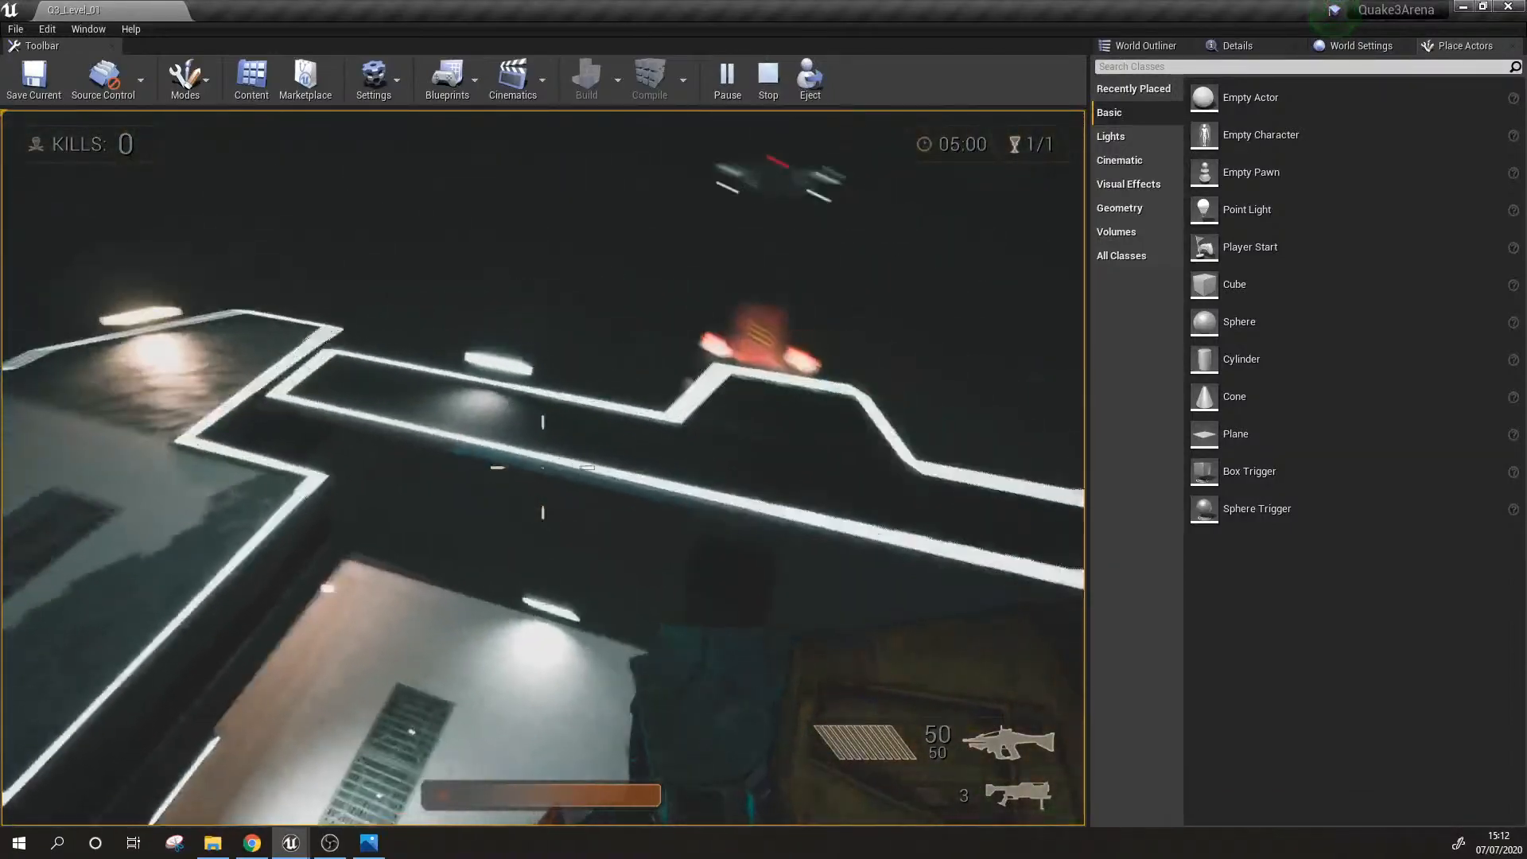
pyautogui.press('w')
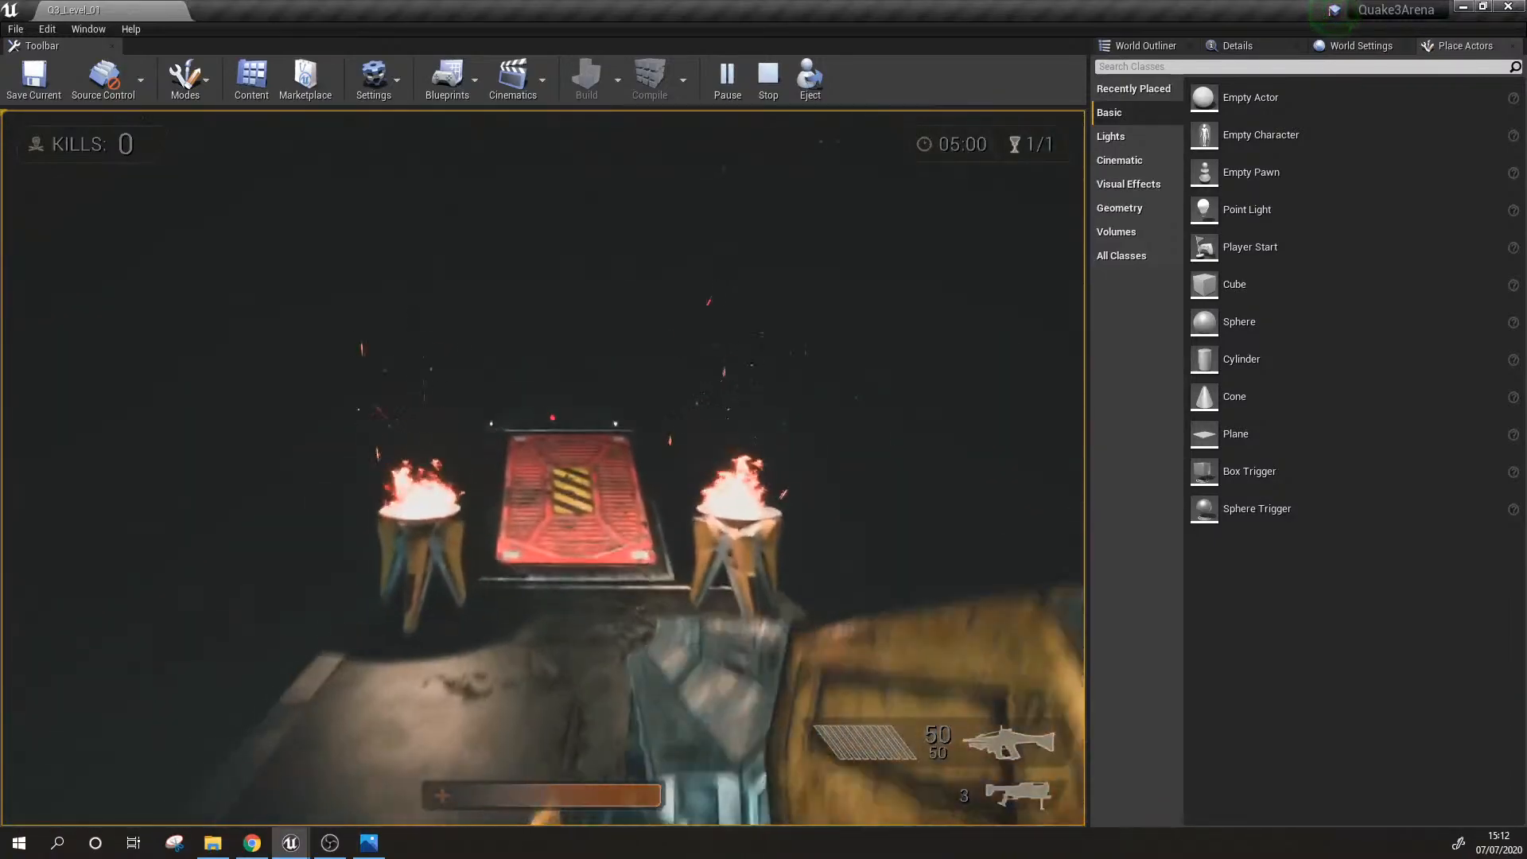
# Step: Playtest the jump from the brazier ramp to the distant floating platform and back to the main arena, and end the playtest
pyautogui.press('w')
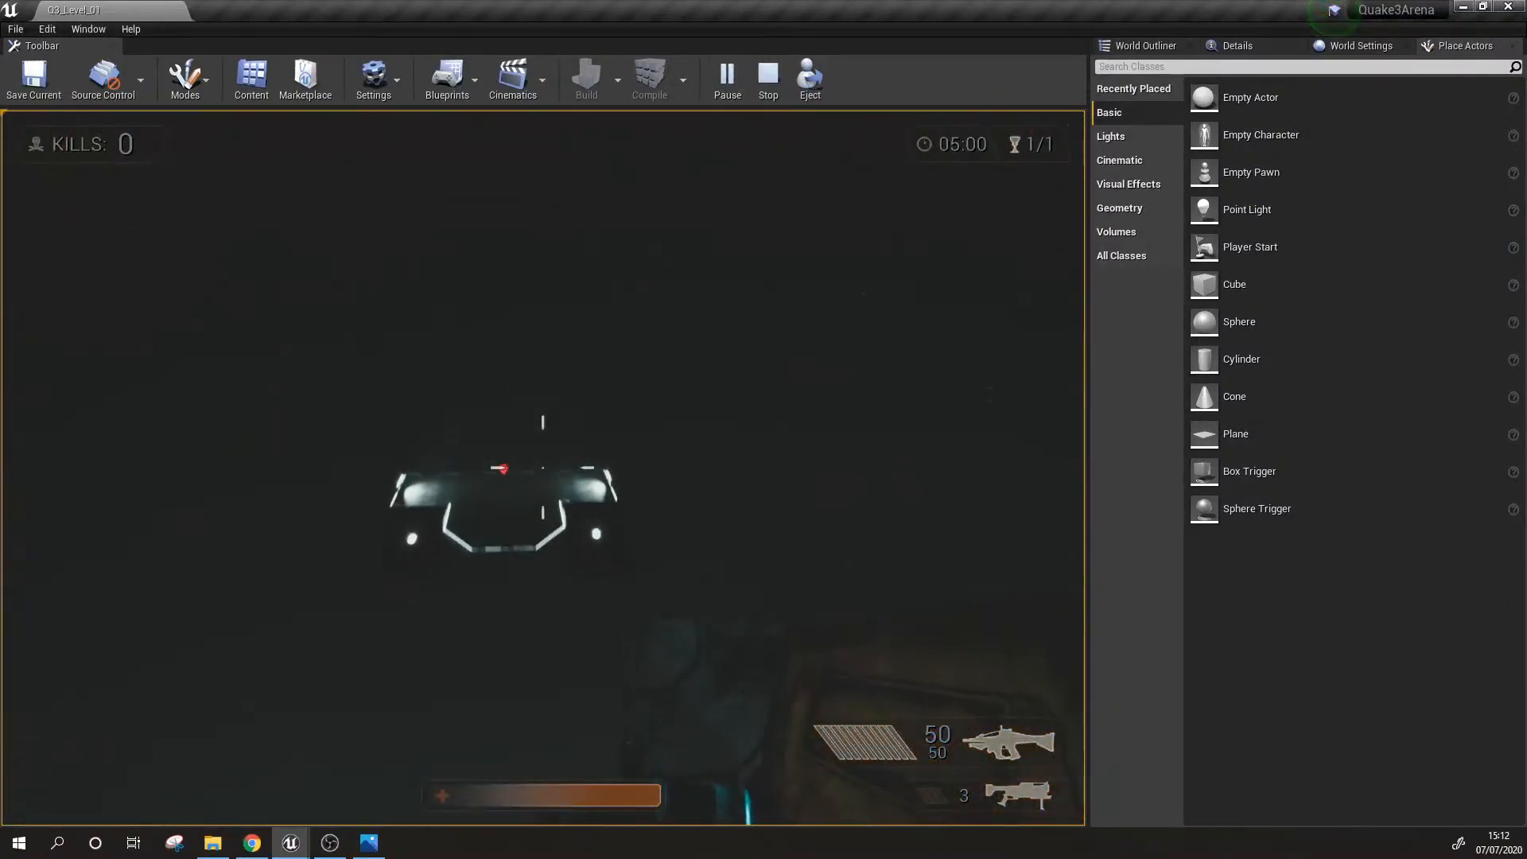
pyautogui.press('w')
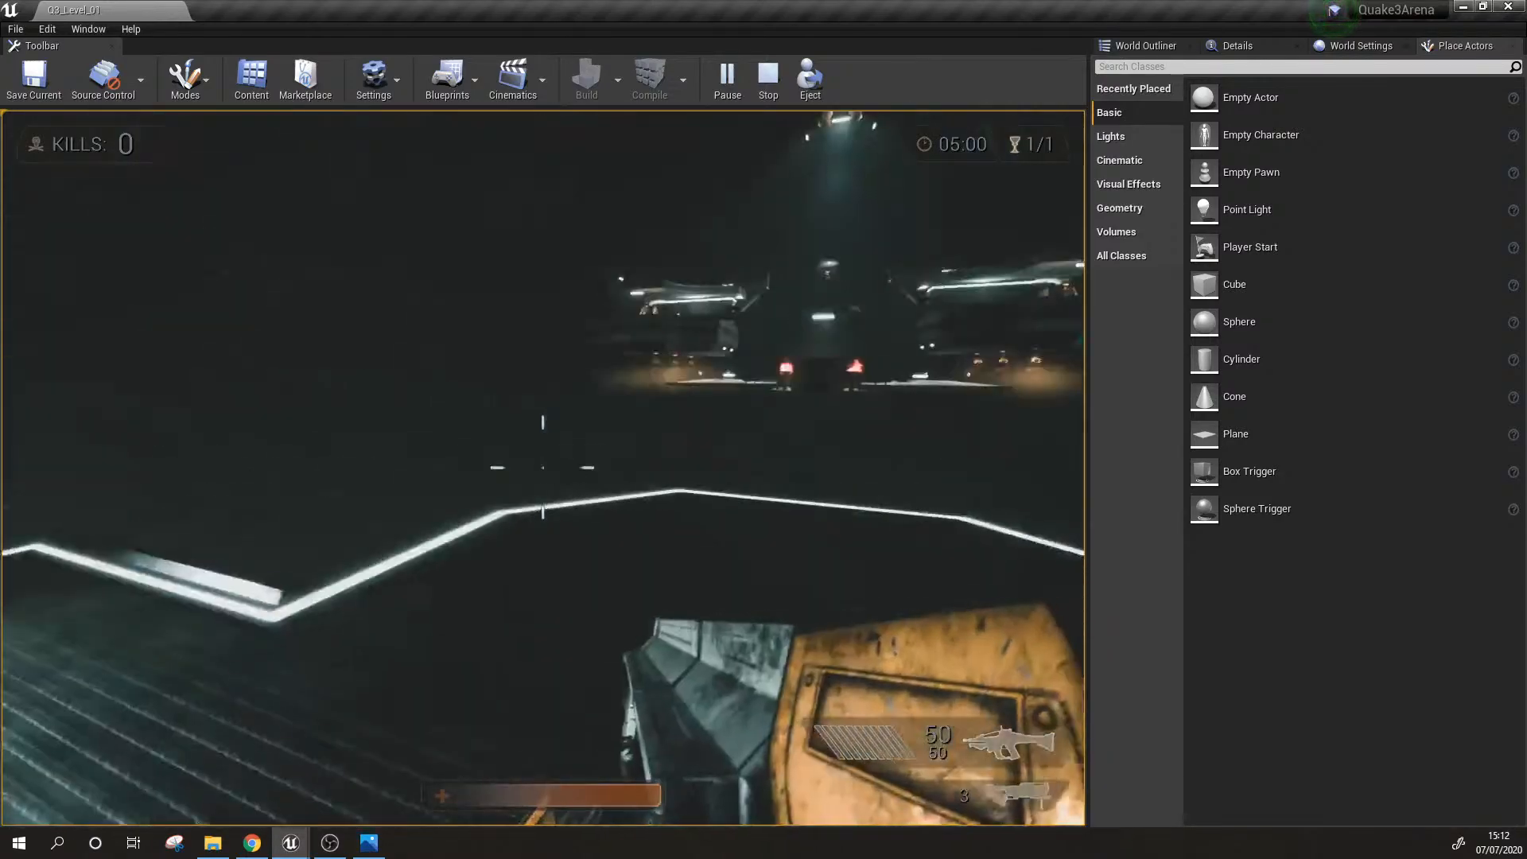
pyautogui.press('w')
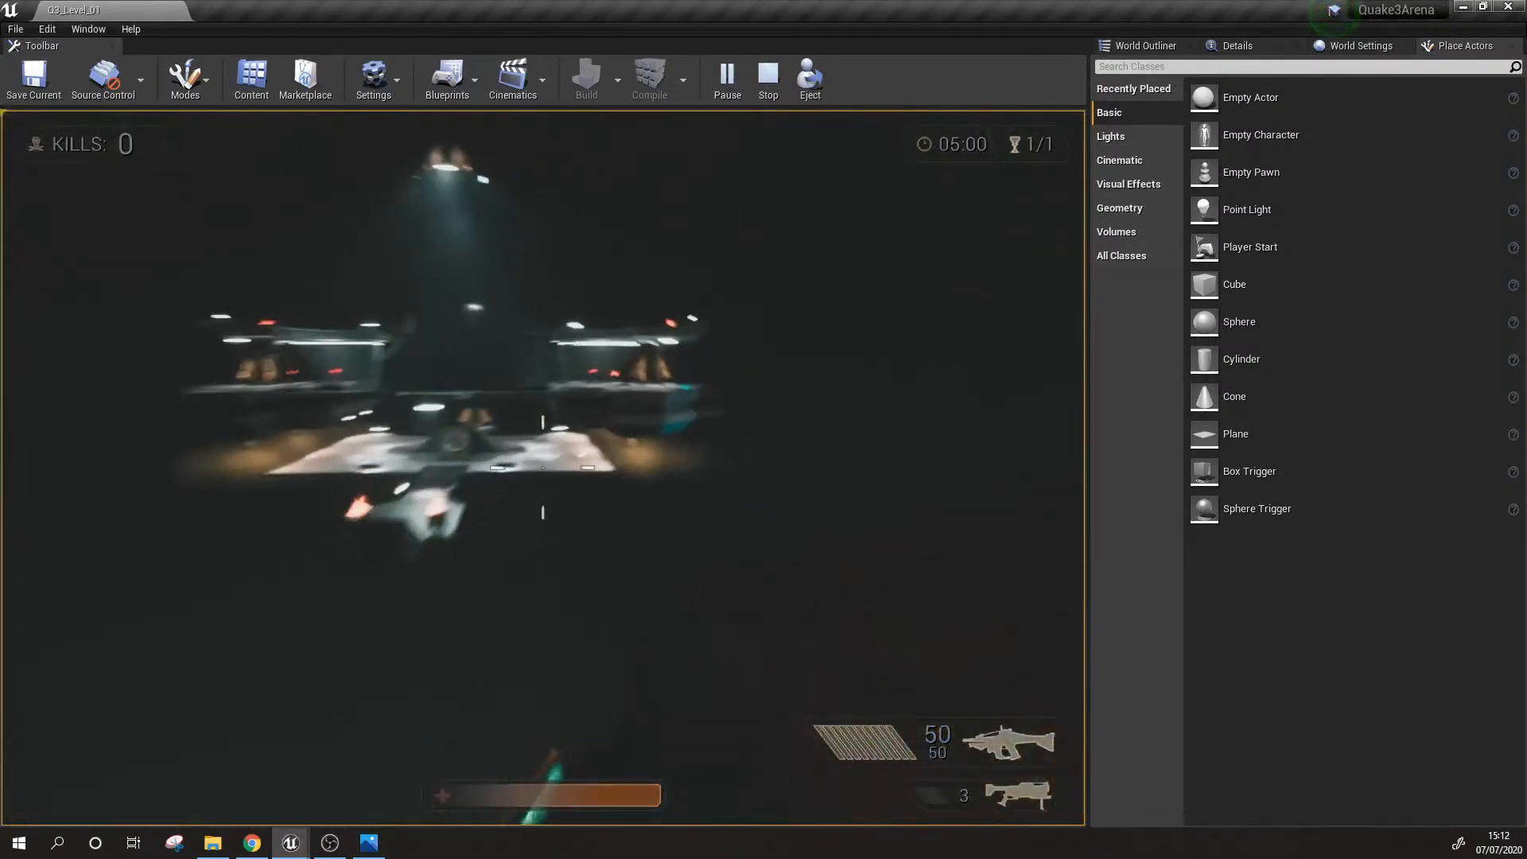
pyautogui.press('w')
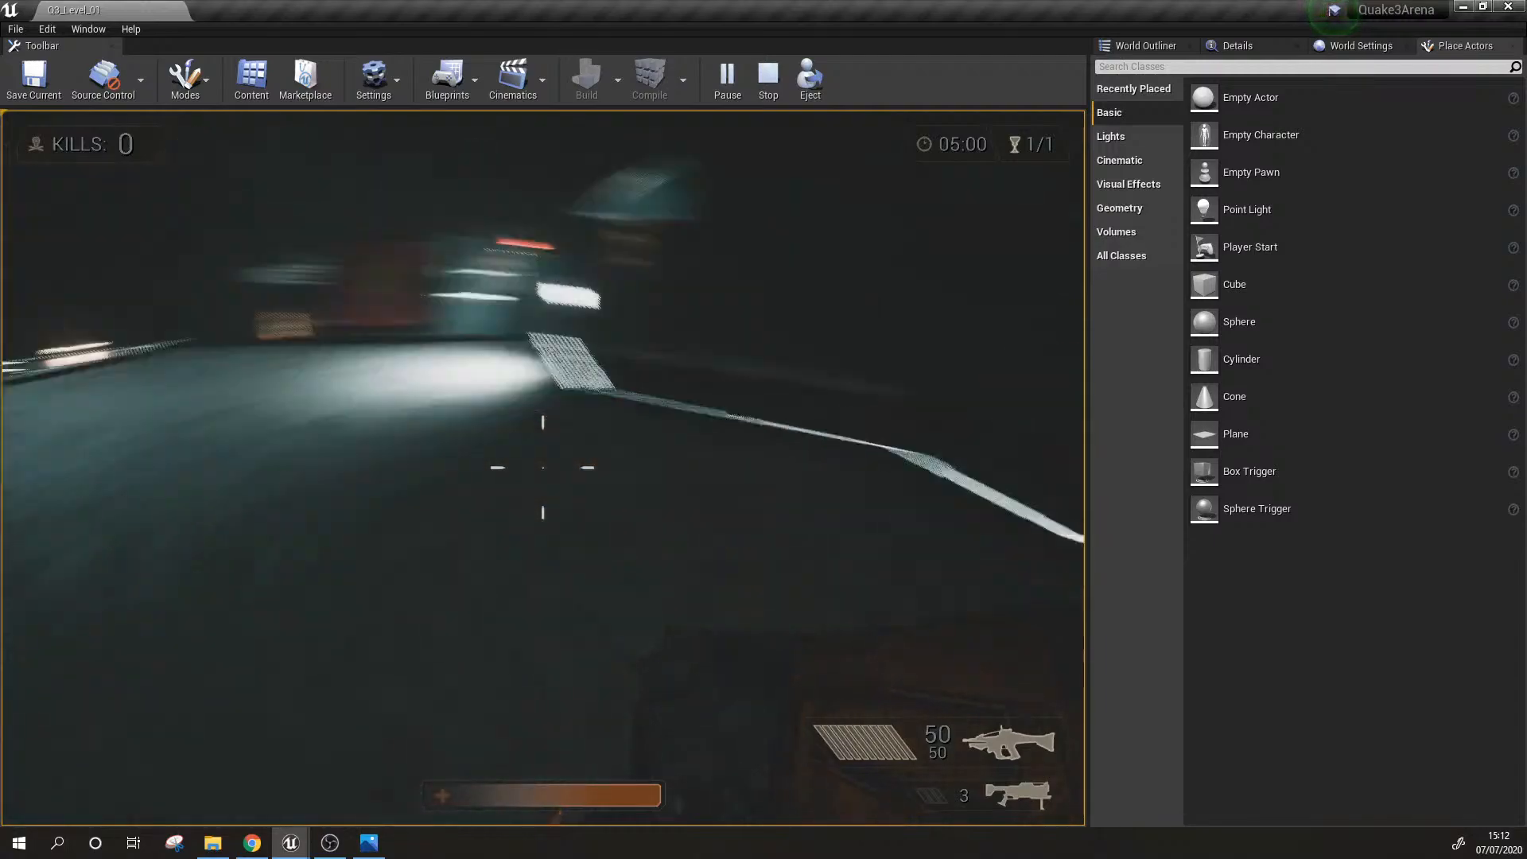
pyautogui.press('w')
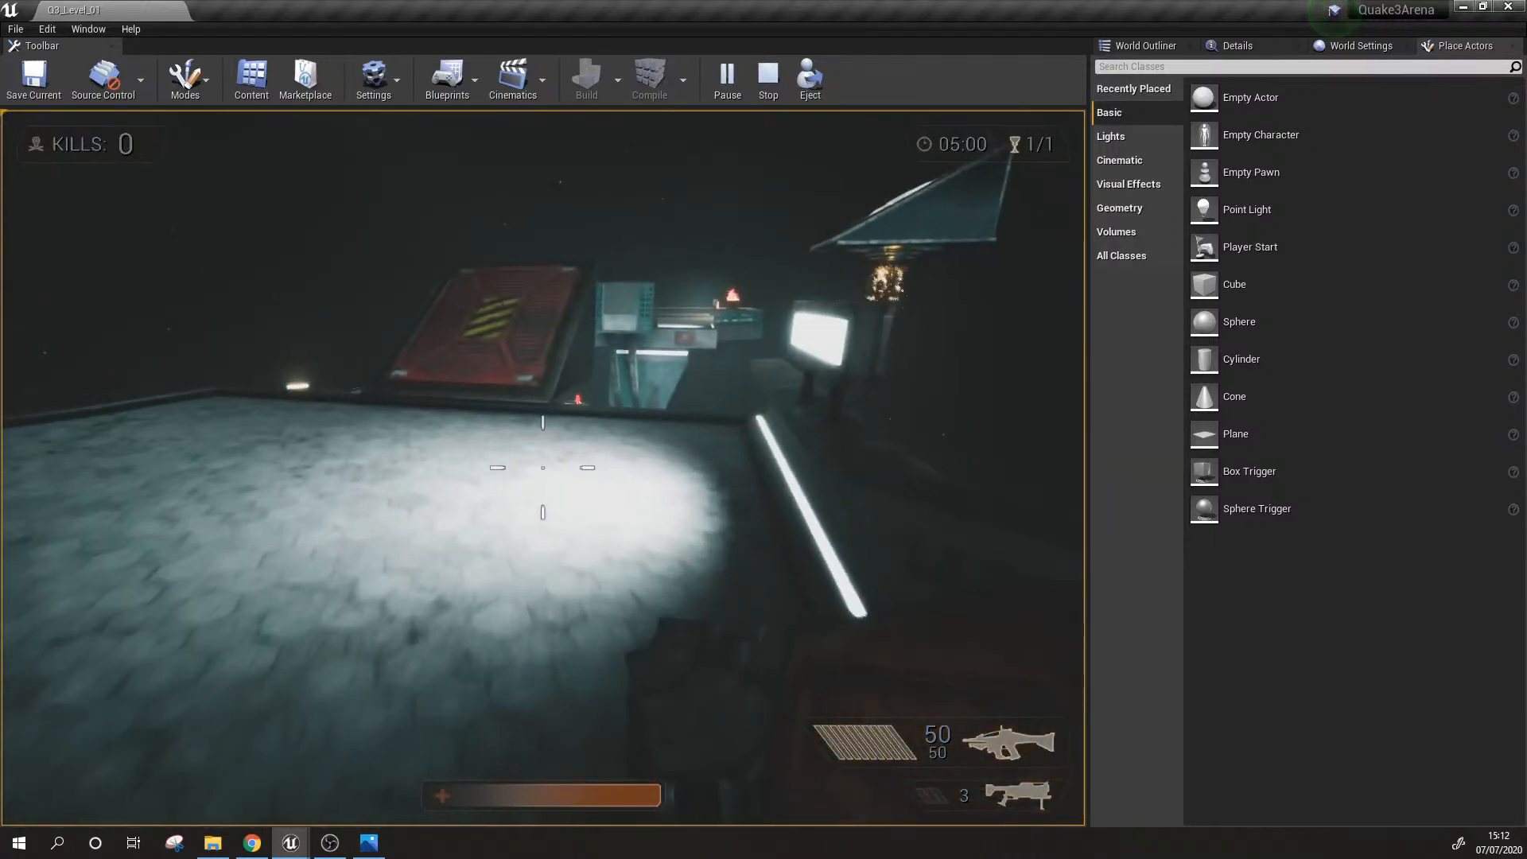
pyautogui.press('w')
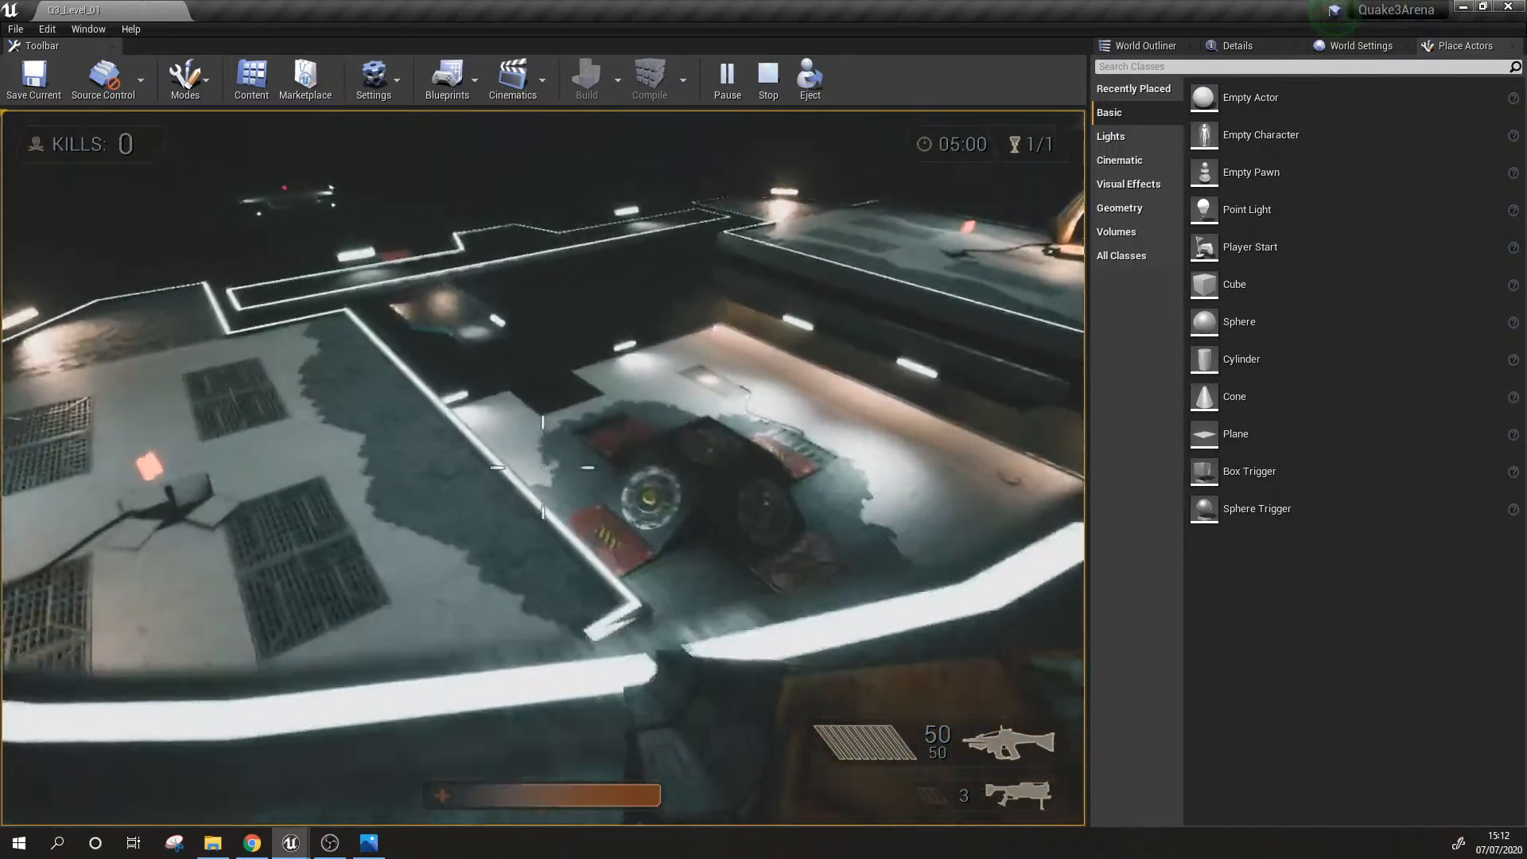
pyautogui.press('Escape')
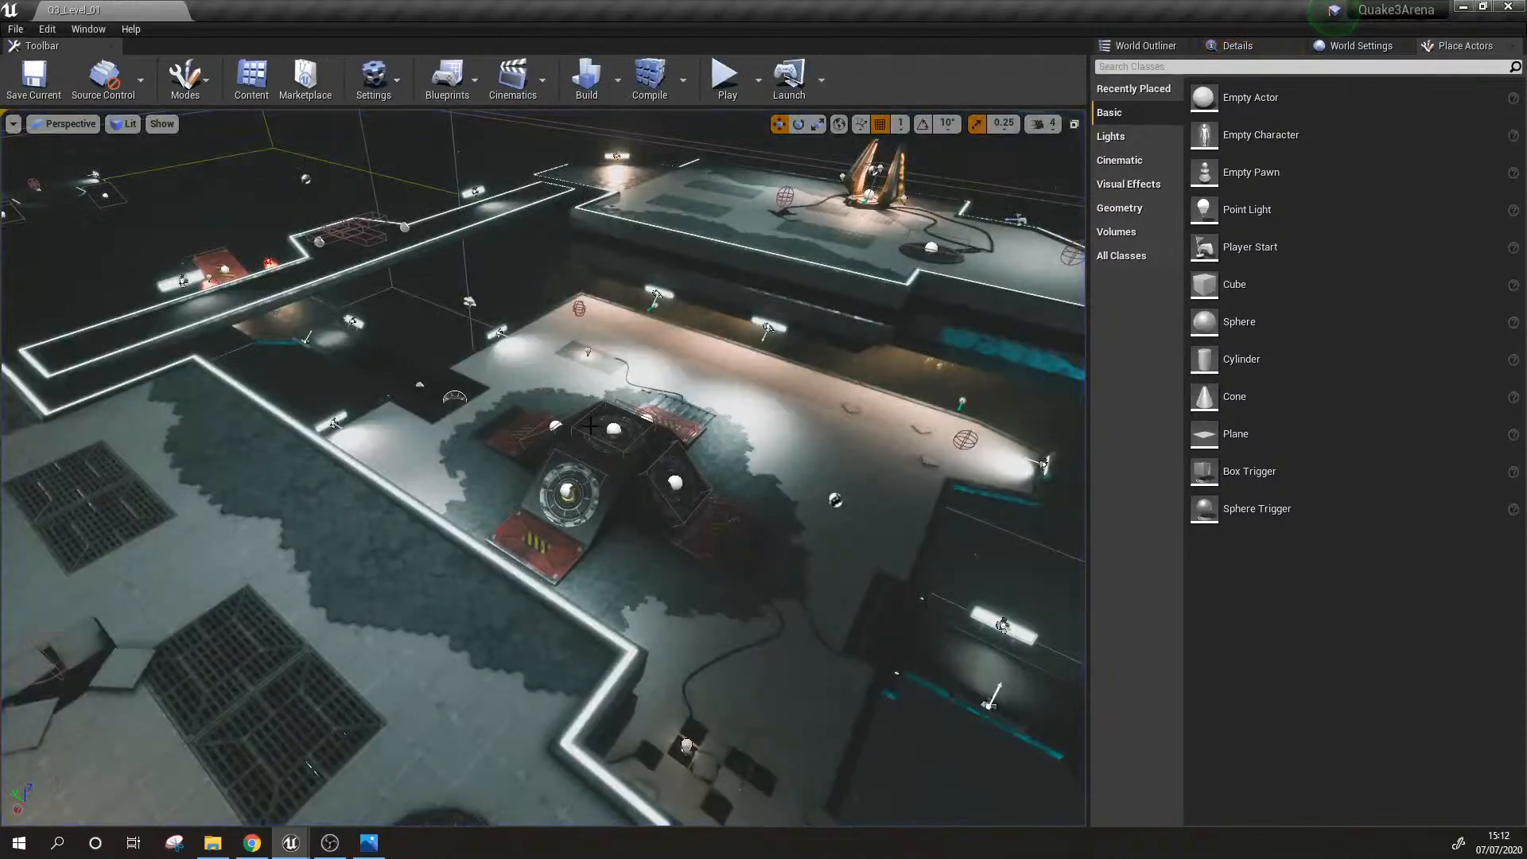
# Step: Select the trigger box on top of the central jump pad structure and open its blueprint for editing
pyautogui.moveTo(590, 427); pyautogui.dragTo(727, 465, button='right')
pyautogui.press('w')
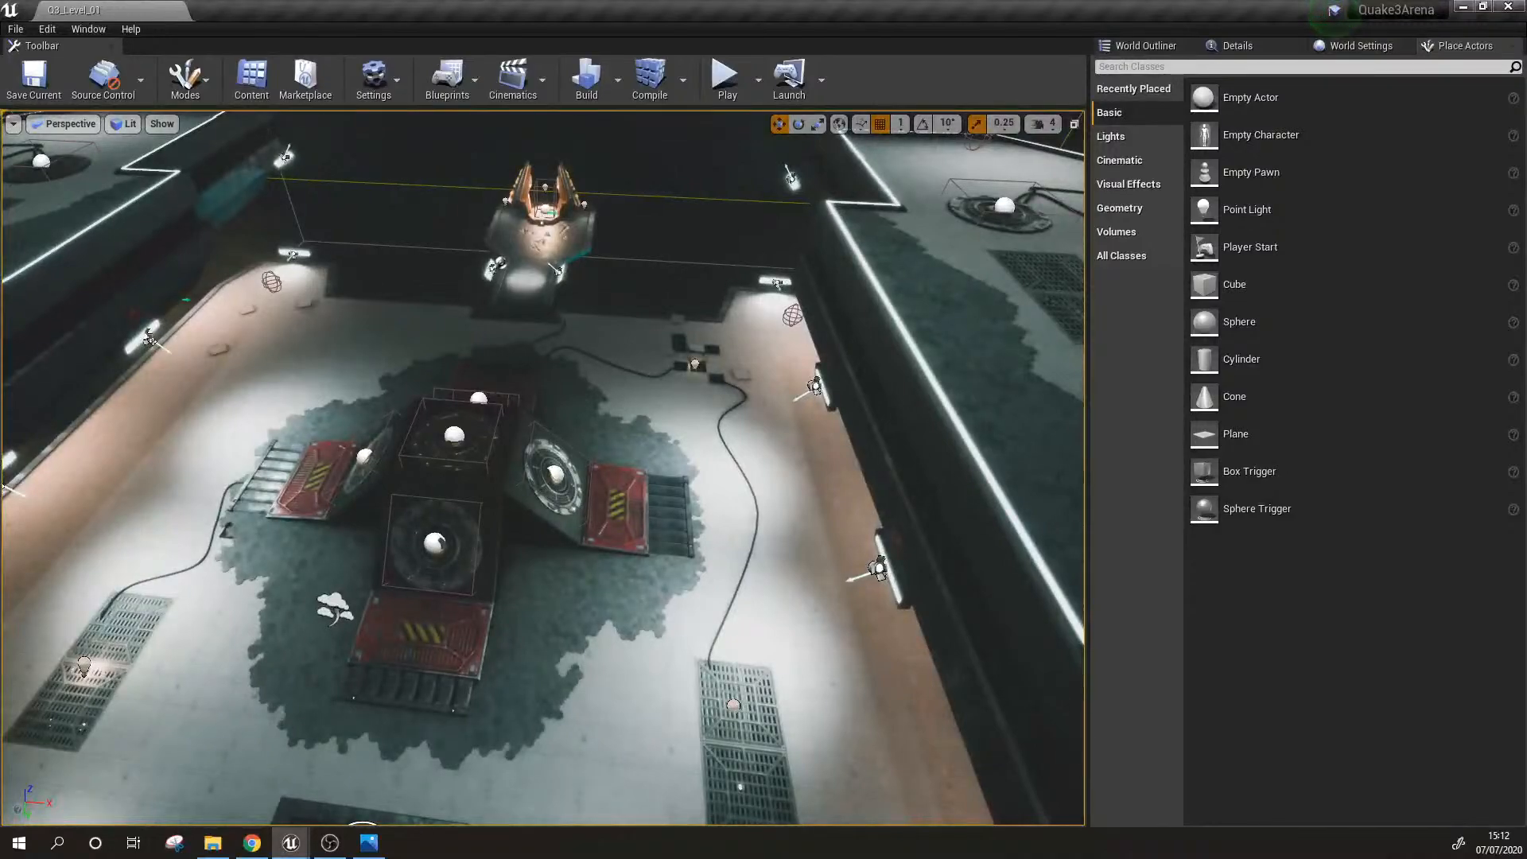
pyautogui.click(454, 435)
pyautogui.moveTo(454, 435); pyautogui.dragTo(442, 405, button='right')
pyautogui.press('w')
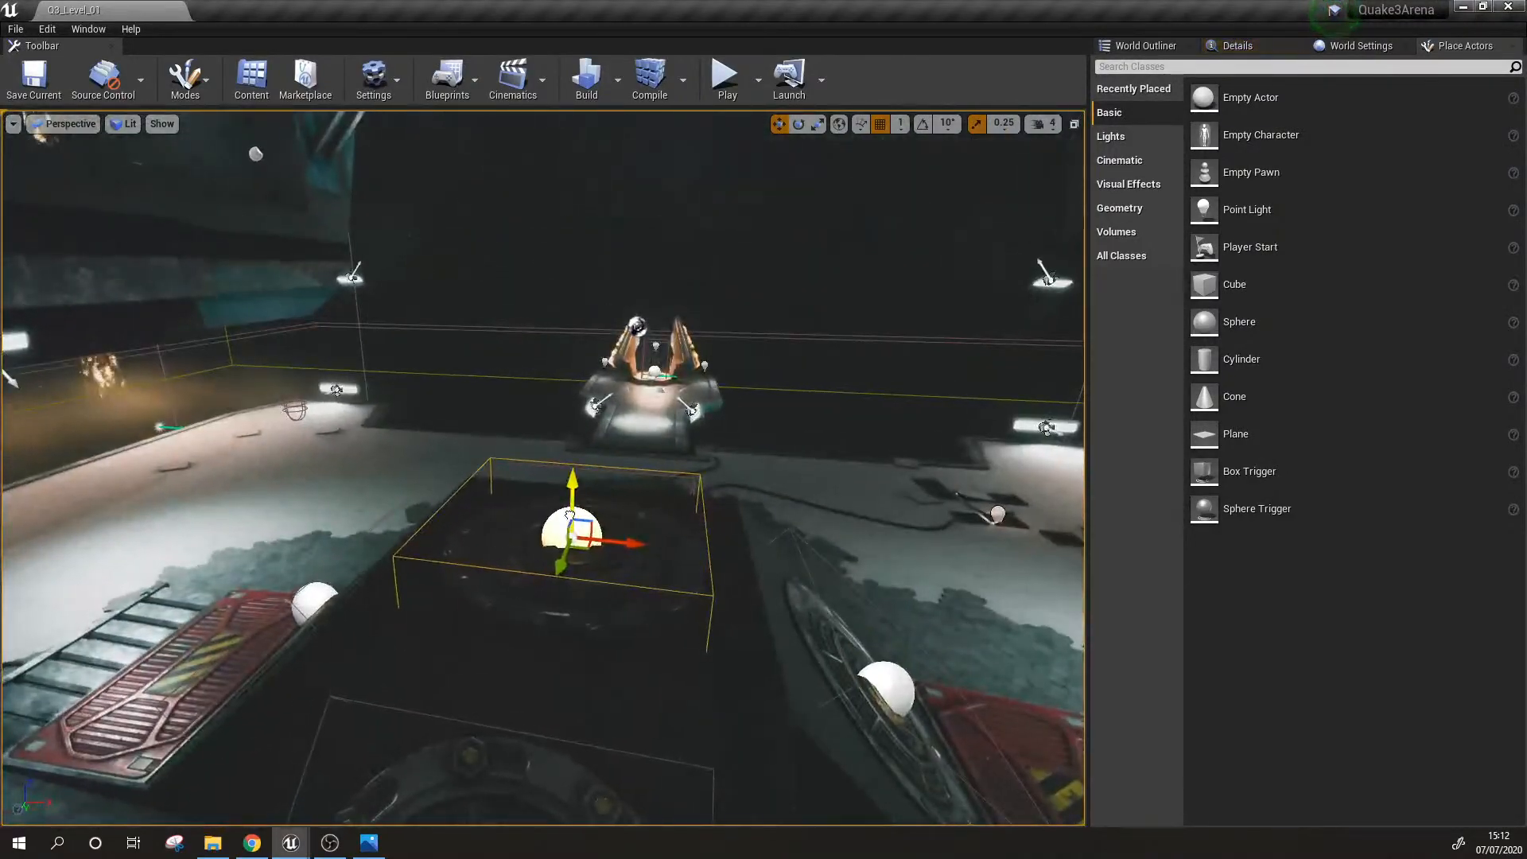
pyautogui.rightClick(570, 515)
pyautogui.click(602, 42)
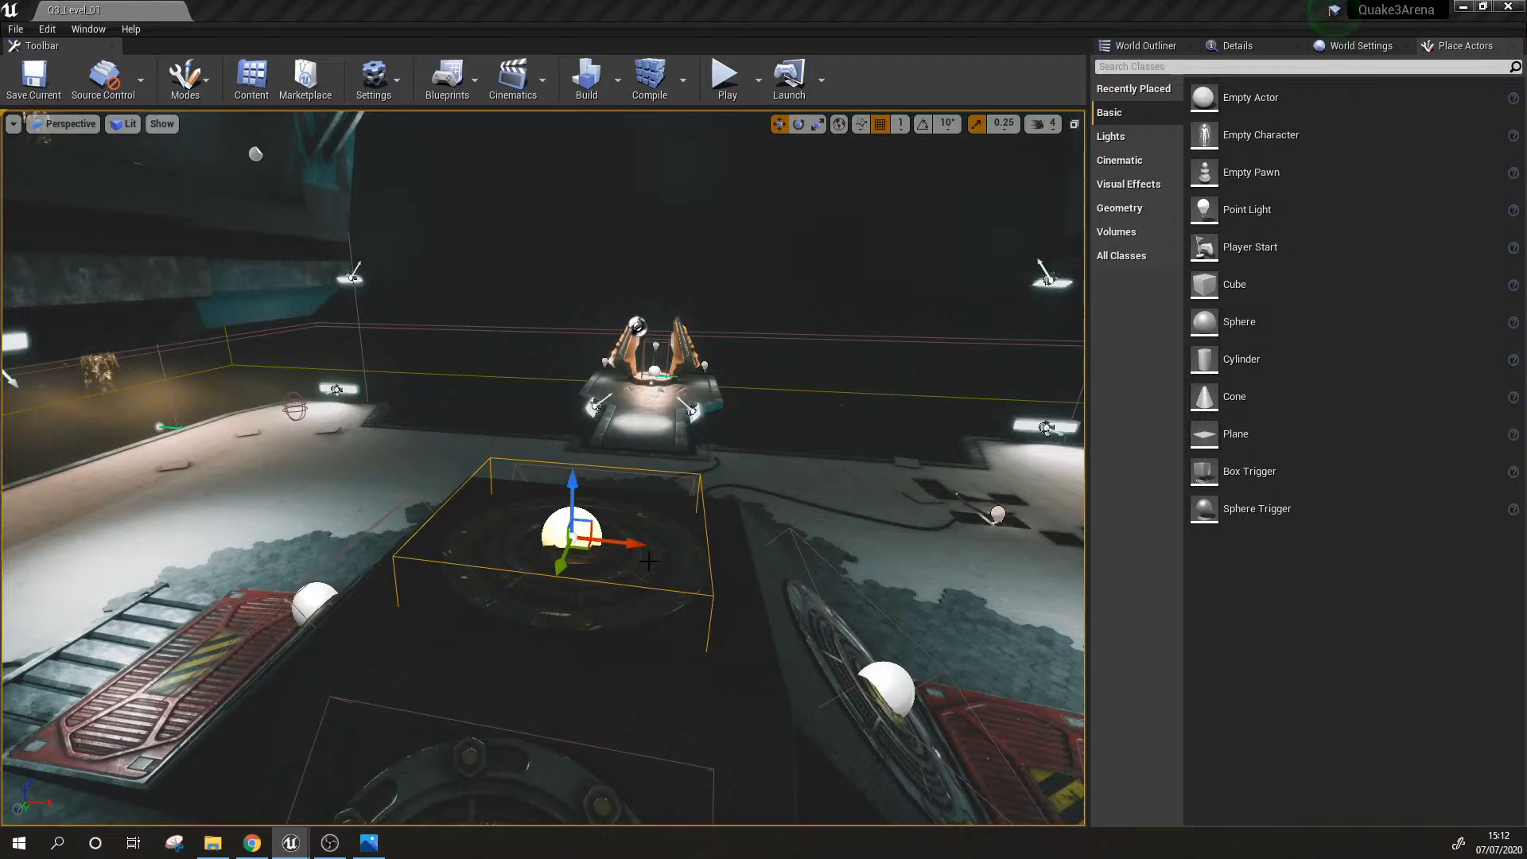
pyautogui.press('s')
pyautogui.moveTo(738, 581); pyautogui.dragTo(751, 607, button='right')
pyautogui.moveTo(0, 159); pyautogui.dragTo(742, 81)
# Step: Survey the node layout in the JumpPads_Power3-5 event graph, from the overlap event to the launch nodes
pyautogui.scroll(-6, 507, 361)
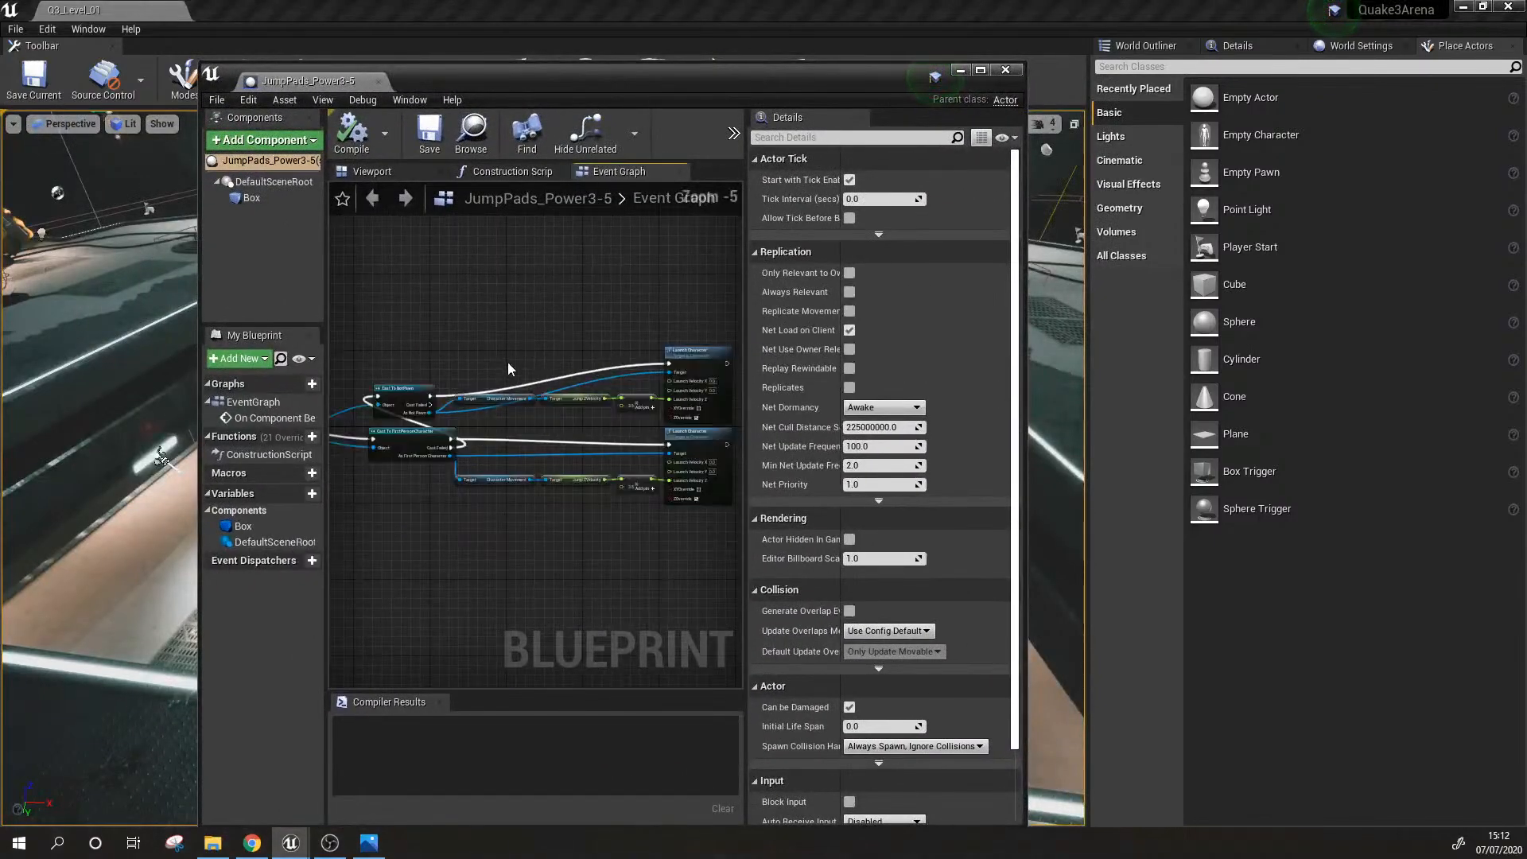
pyautogui.moveTo(507, 361); pyautogui.dragTo(630, 401, button='right')
pyautogui.moveTo(598, 83); pyautogui.dragTo(597, 64)
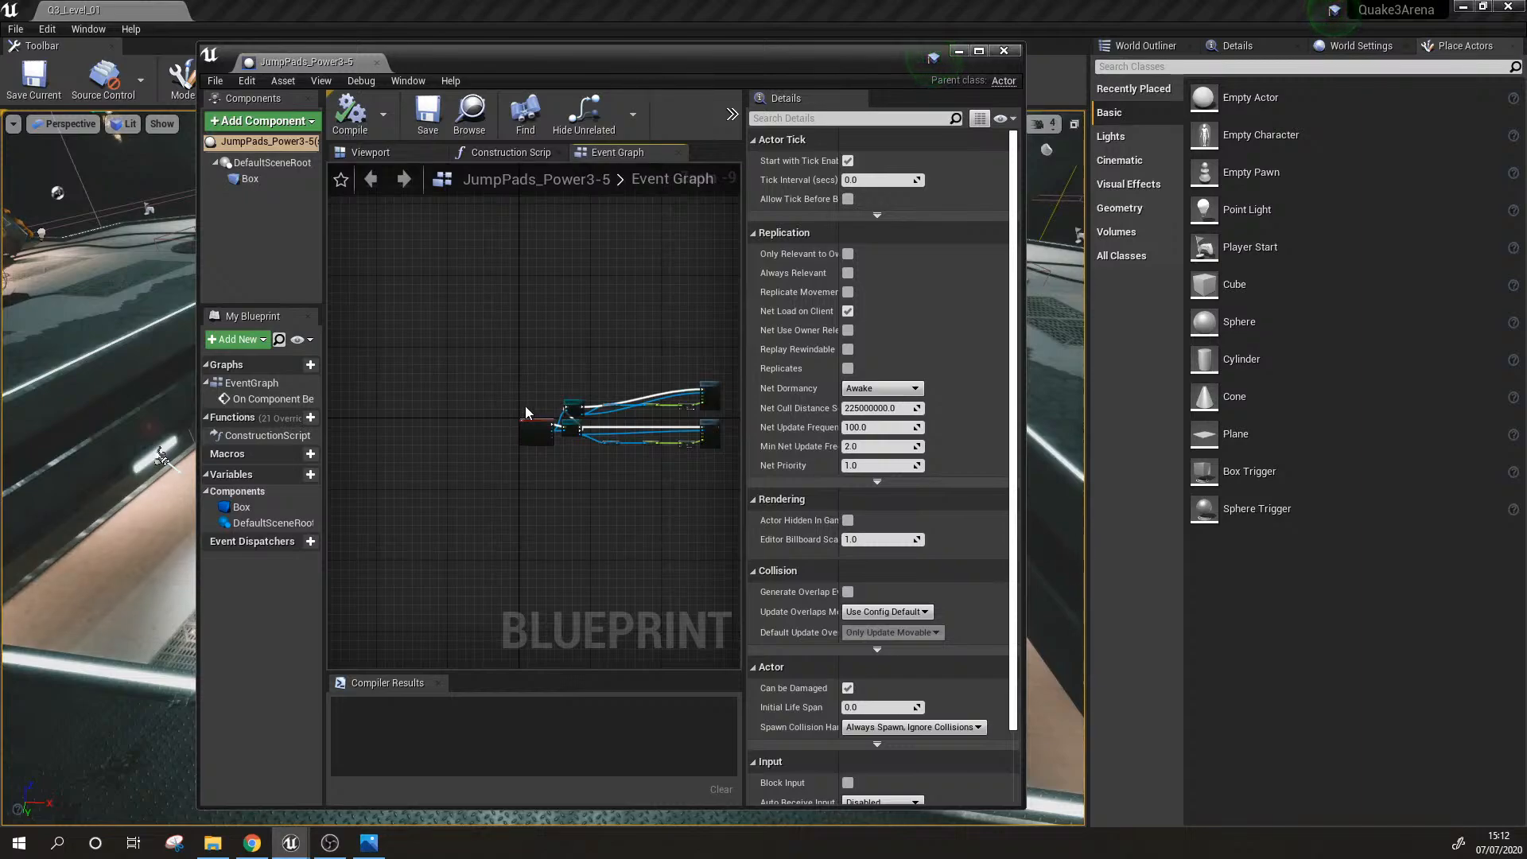
pyautogui.scroll(4, 525, 406)
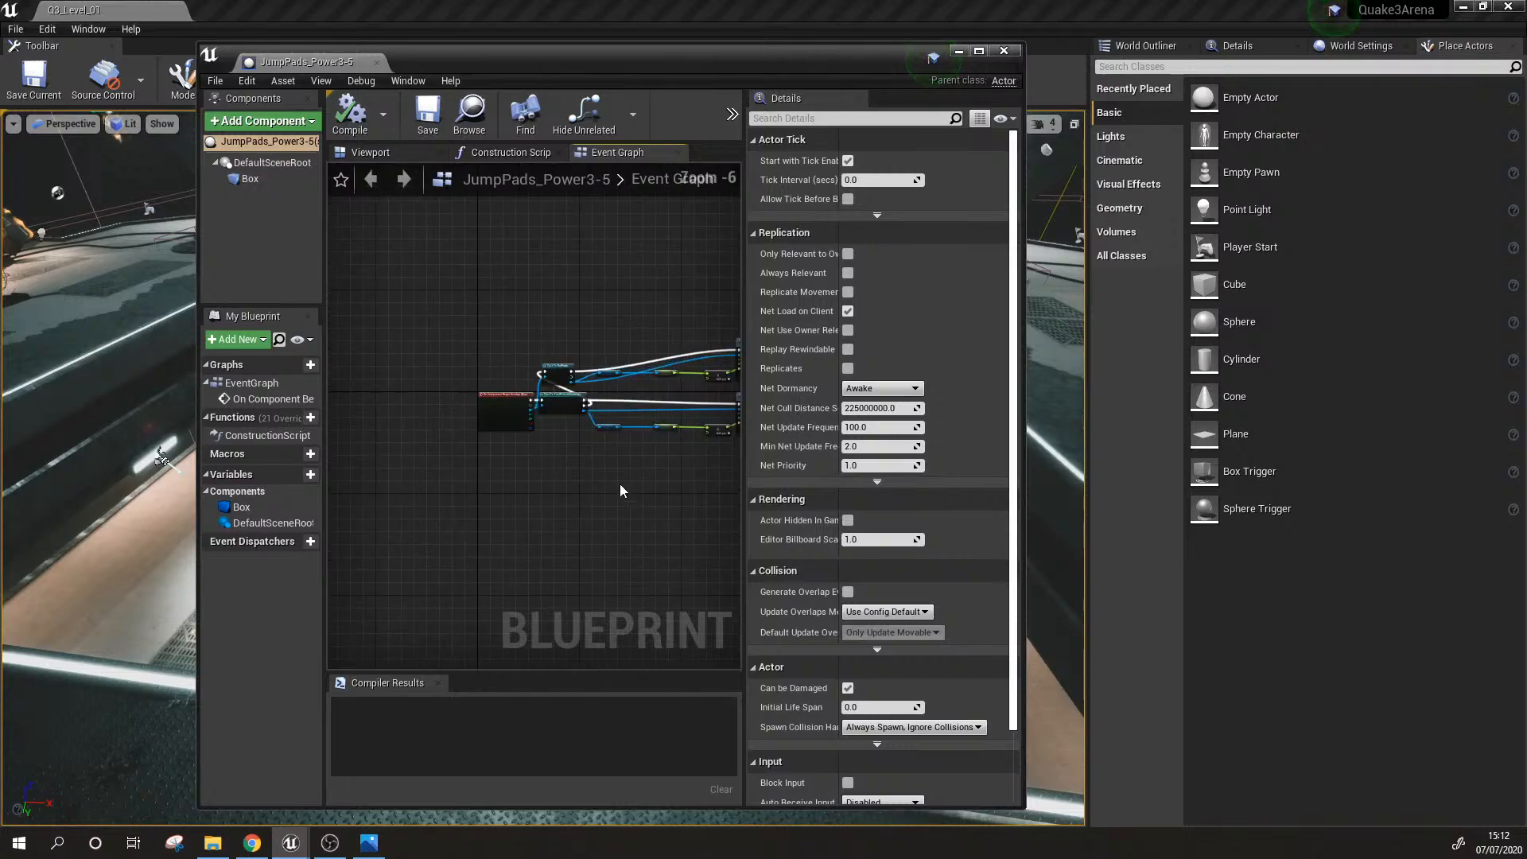
pyautogui.scroll(5, 477, 470)
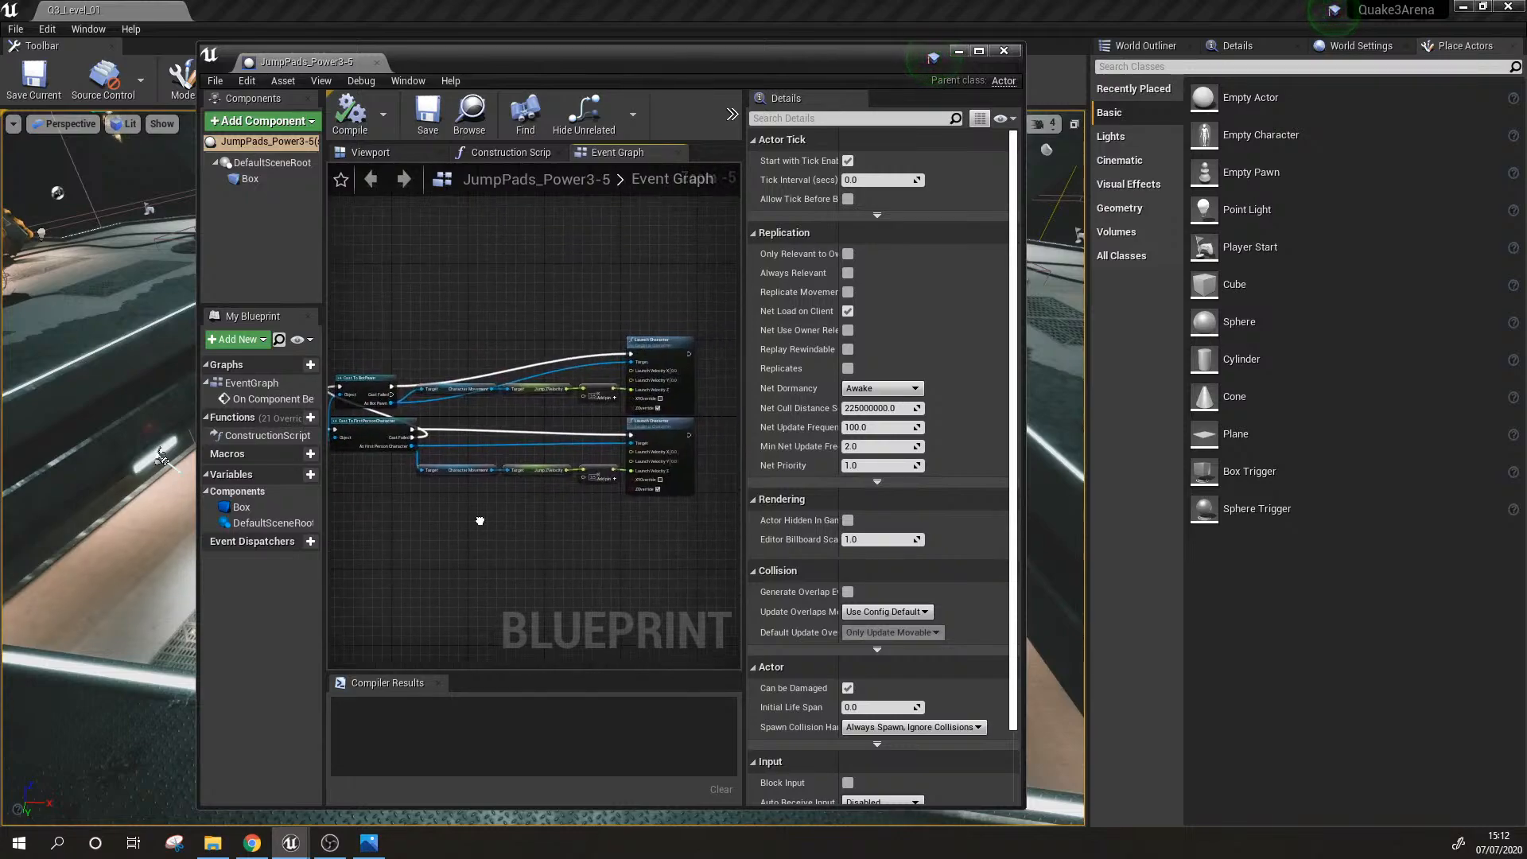
pyautogui.moveTo(635, 562); pyautogui.dragTo(500, 578, button='right')
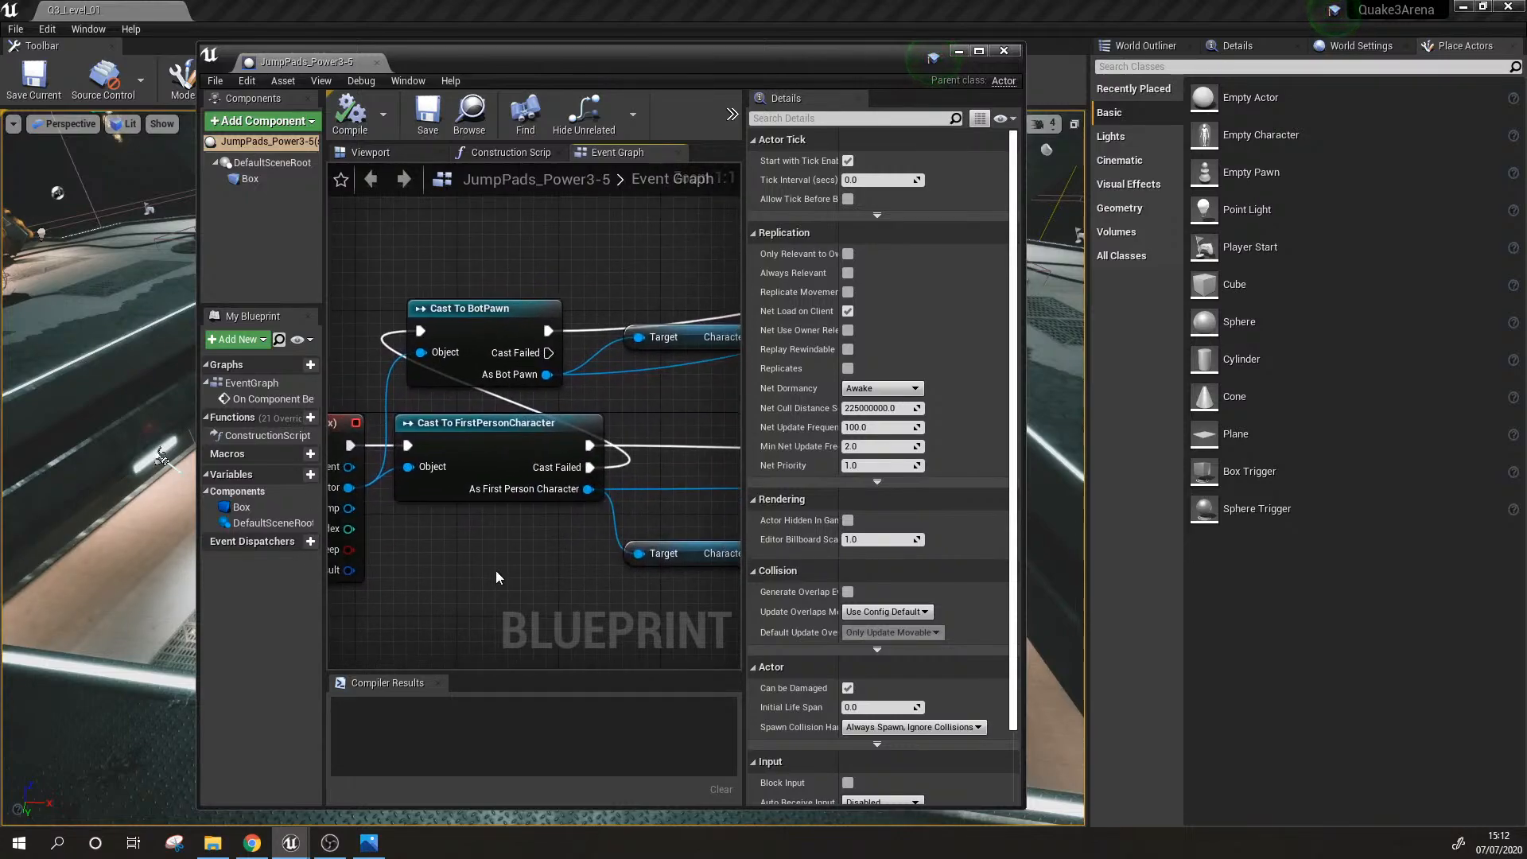
# Step: Examine the cast, Character Movement and jump velocity nodes of the jump pad blueprint, and close the blueprint
pyautogui.moveTo(480, 546); pyautogui.dragTo(534, 405)
pyautogui.moveTo(483, 256); pyautogui.dragTo(479, 398)
pyautogui.click(637, 396)
pyautogui.moveTo(636, 399); pyautogui.dragTo(395, 410, button='right')
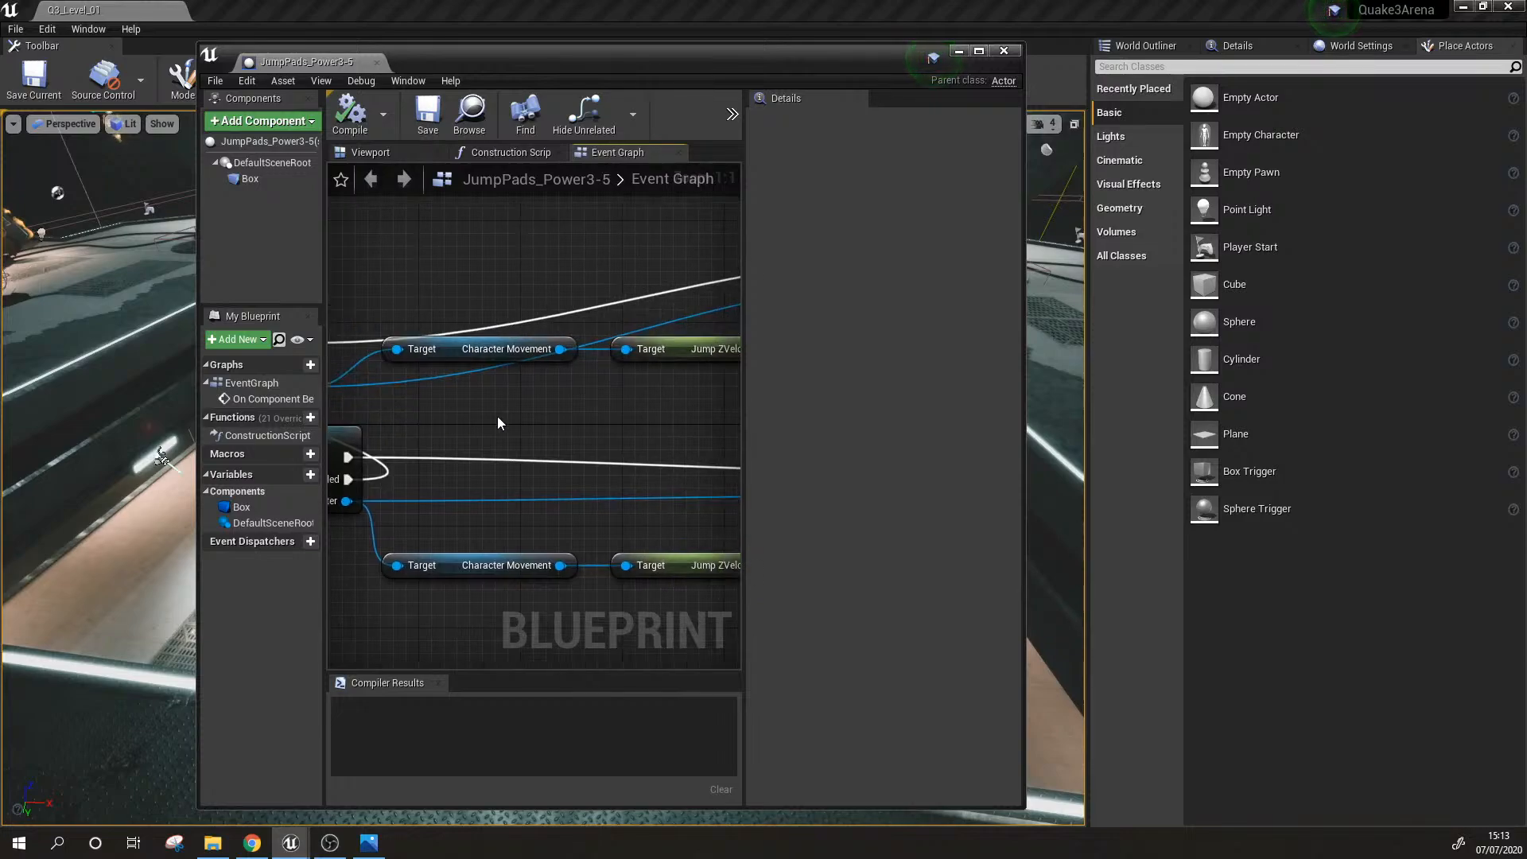
pyautogui.scroll(-2, 498, 417)
pyautogui.moveTo(587, 440)
pyautogui.mouseDown(button='right')
pyautogui.moveTo(499, 429)
pyautogui.moveTo(581, 426)
pyautogui.mouseUp(button='right')
pyautogui.scroll(-4, 530, 424)
pyautogui.scroll(3, 581, 427)
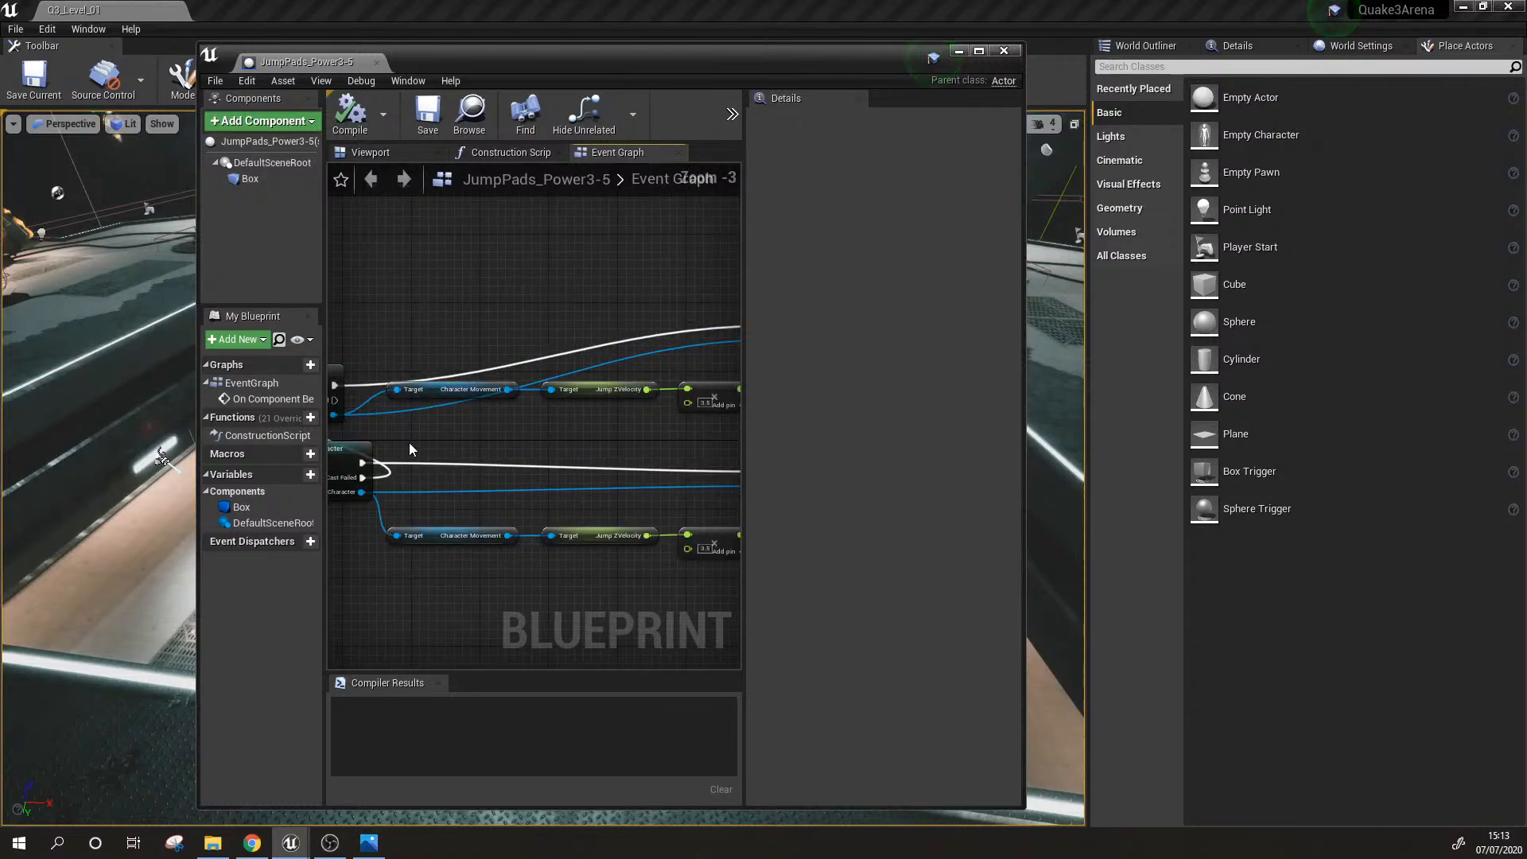
pyautogui.click(373, 62)
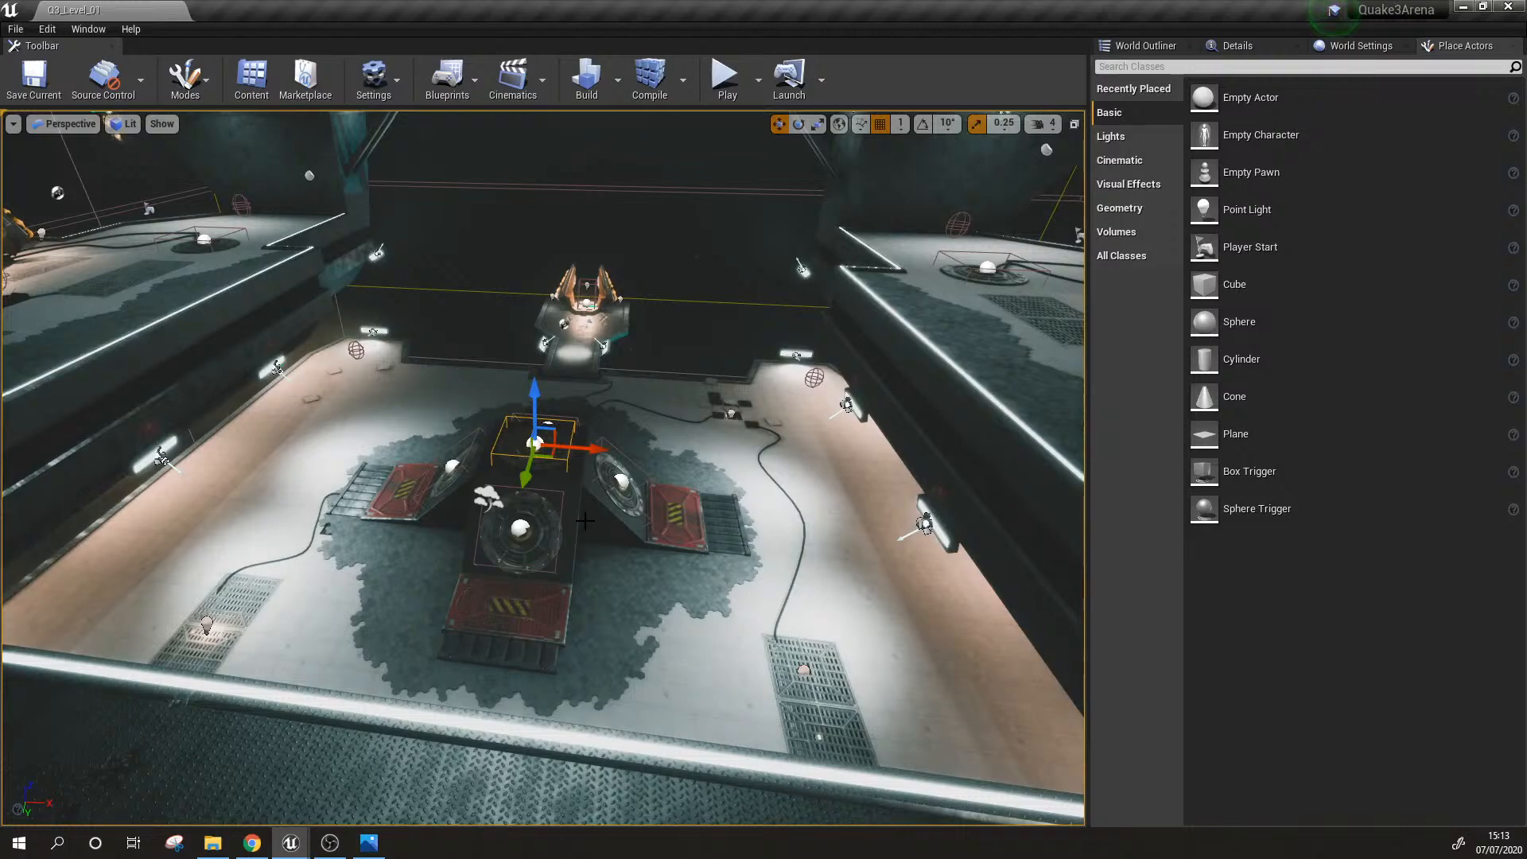
# Step: Survey the central jump pads, side platforms and glowing-edged walkway in the level
pyautogui.click(520, 337)
pyautogui.moveTo(646, 410); pyautogui.dragTo(641, 438, button='right')
pyautogui.press('s')
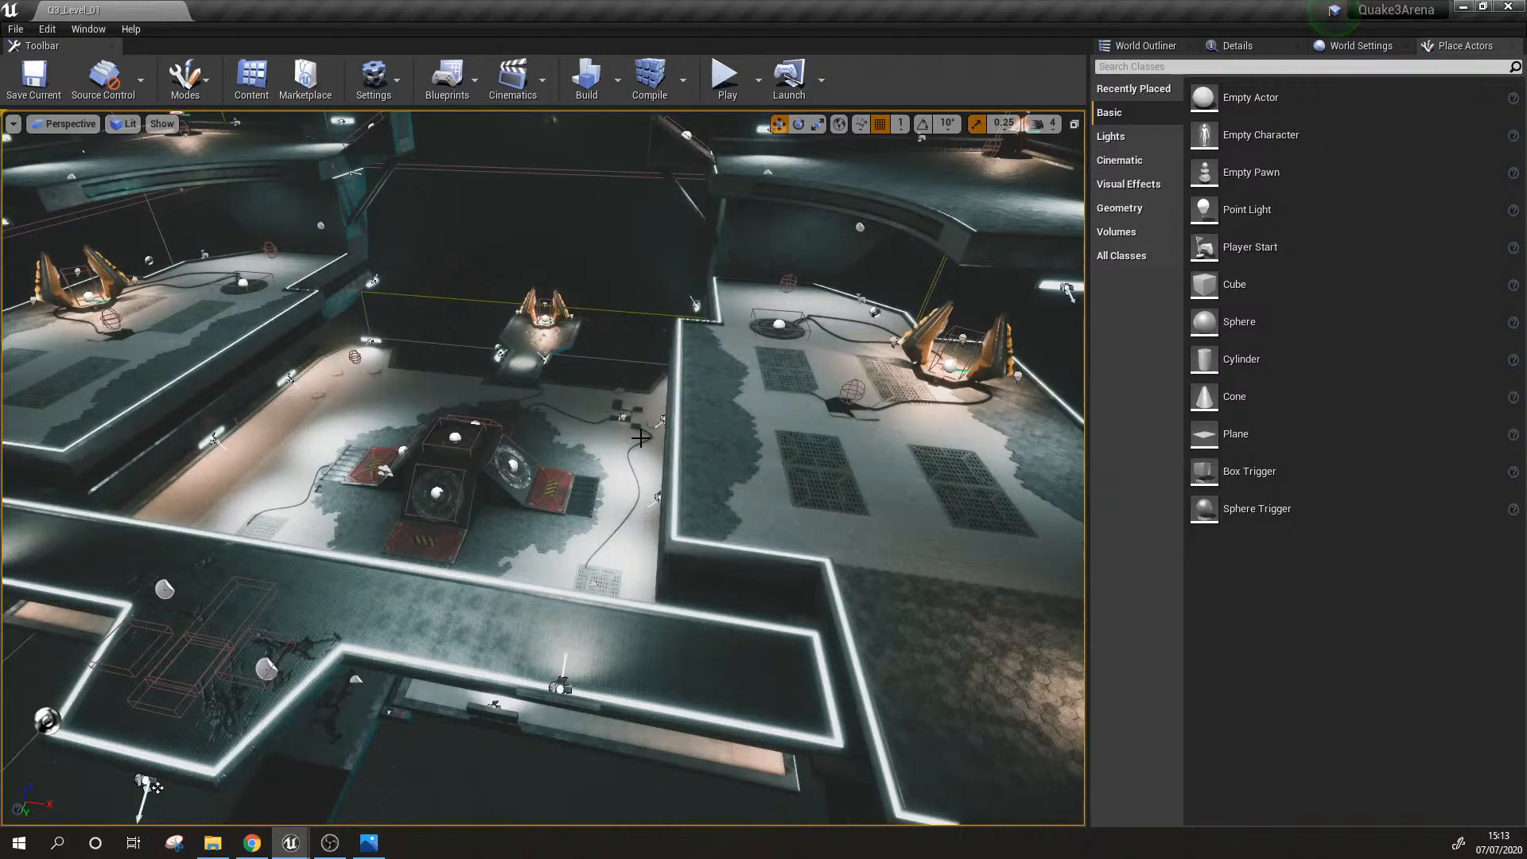
pyautogui.moveTo(710, 448)
pyautogui.mouseDown(button='right')
pyautogui.moveTo(820, 442)
pyautogui.moveTo(660, 462)
pyautogui.moveTo(720, 443)
pyautogui.mouseUp(button='right')
pyautogui.press('w')
pyautogui.press('s')
pyautogui.press('w')
pyautogui.press('w')
# Step: Start a playtest and run along the upper platforms past the red health pickup toward the glowing-edged walkway
pyautogui.click(725, 75)
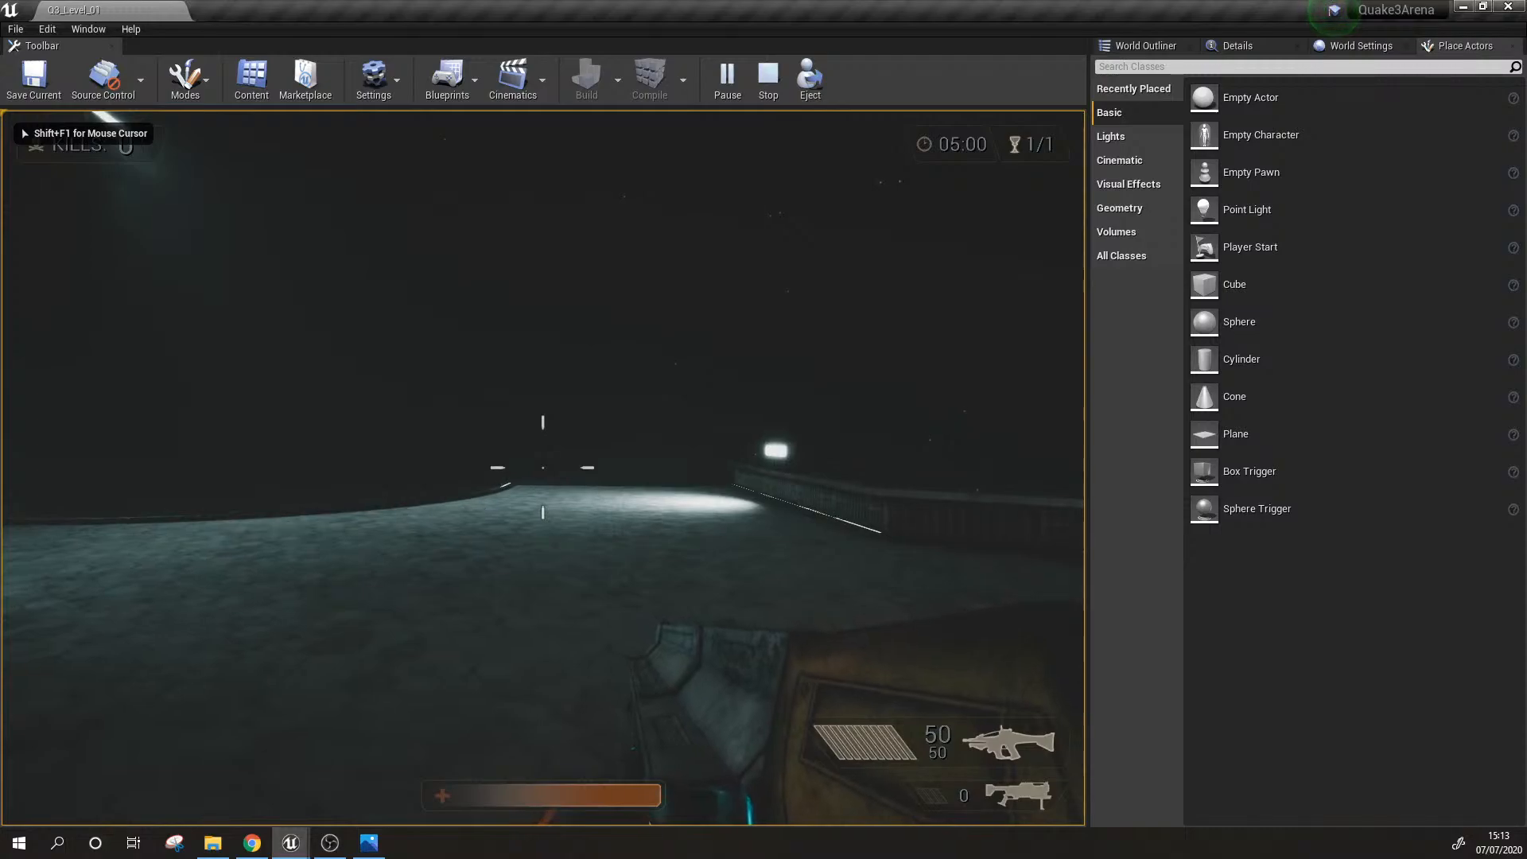
pyautogui.press('w')
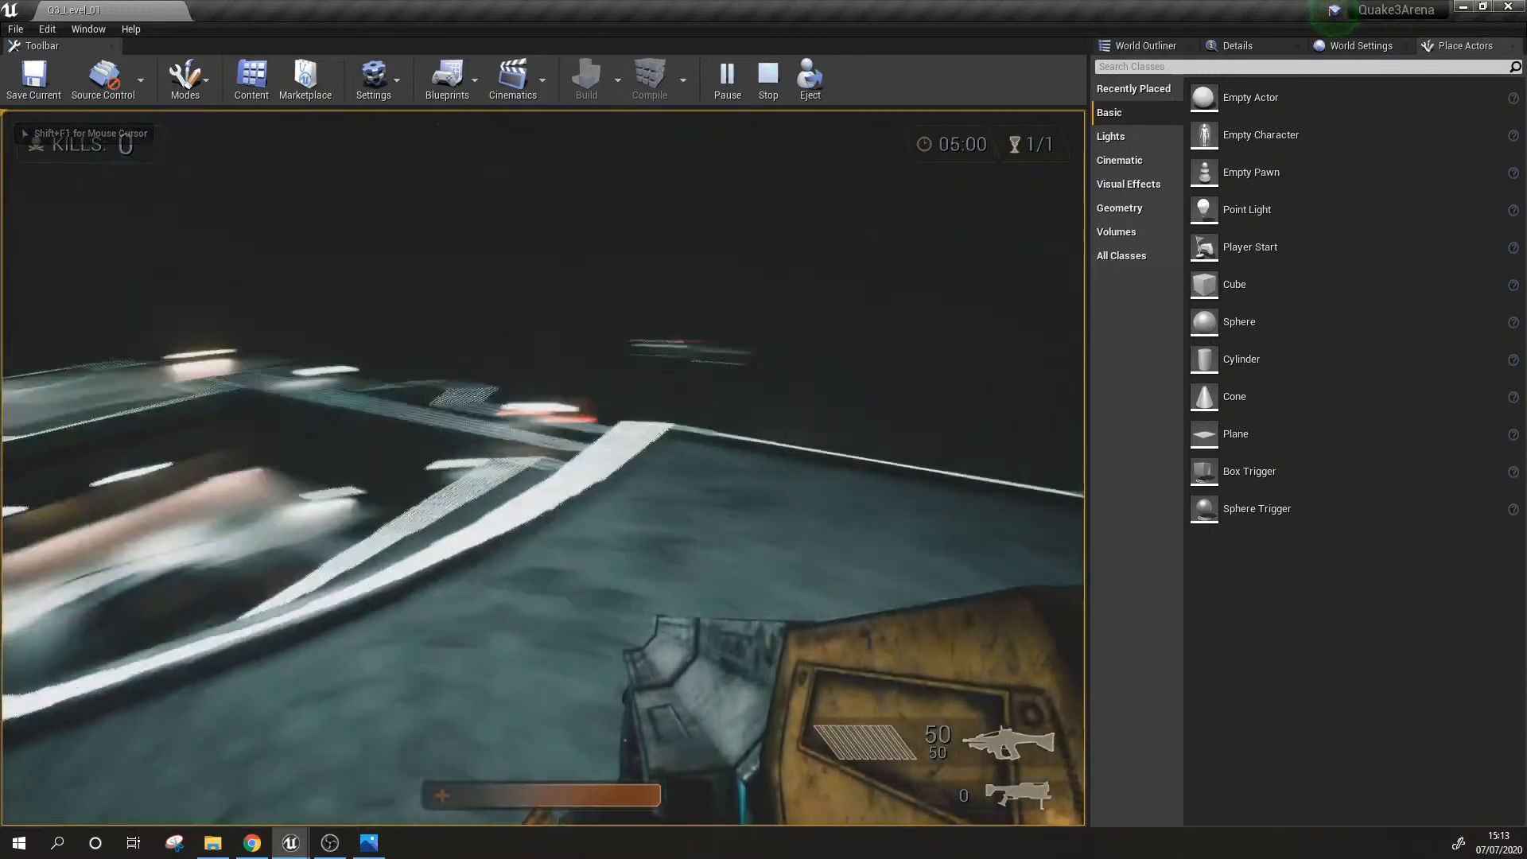
pyautogui.press('w')
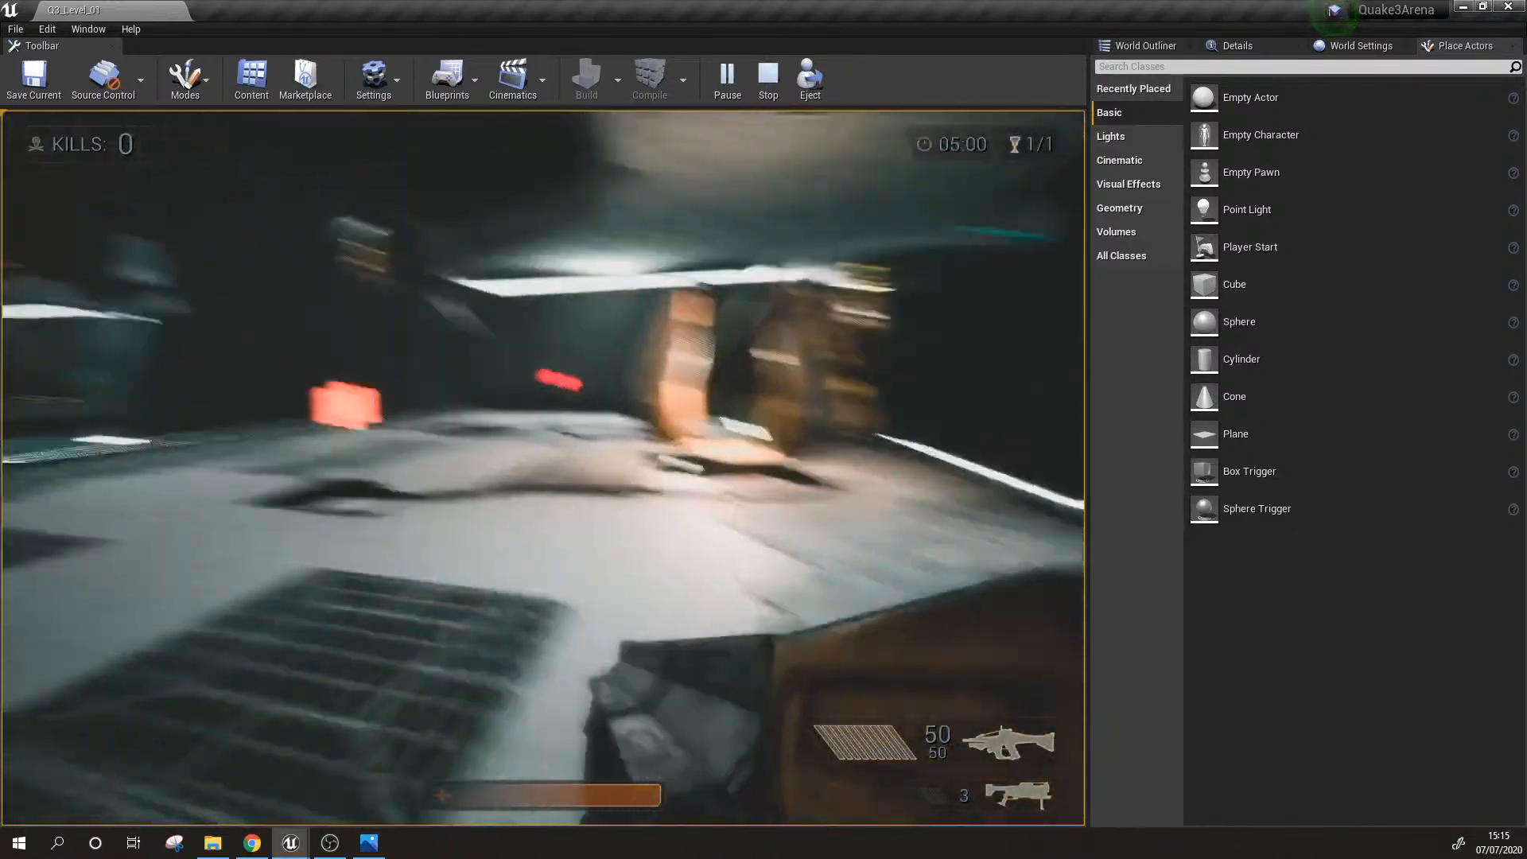
pyautogui.press('w')
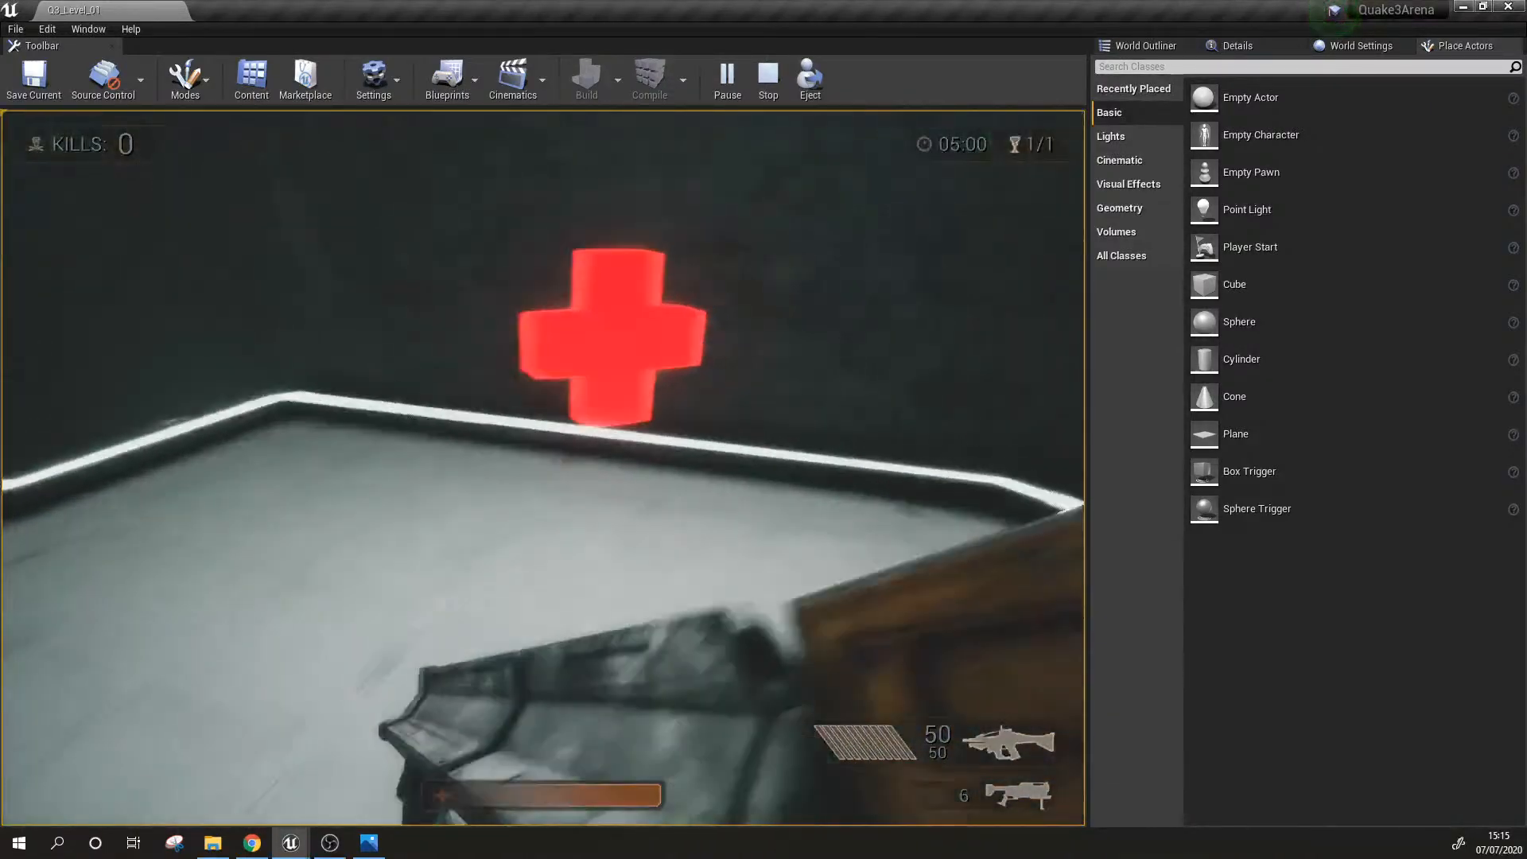
pyautogui.press('w')
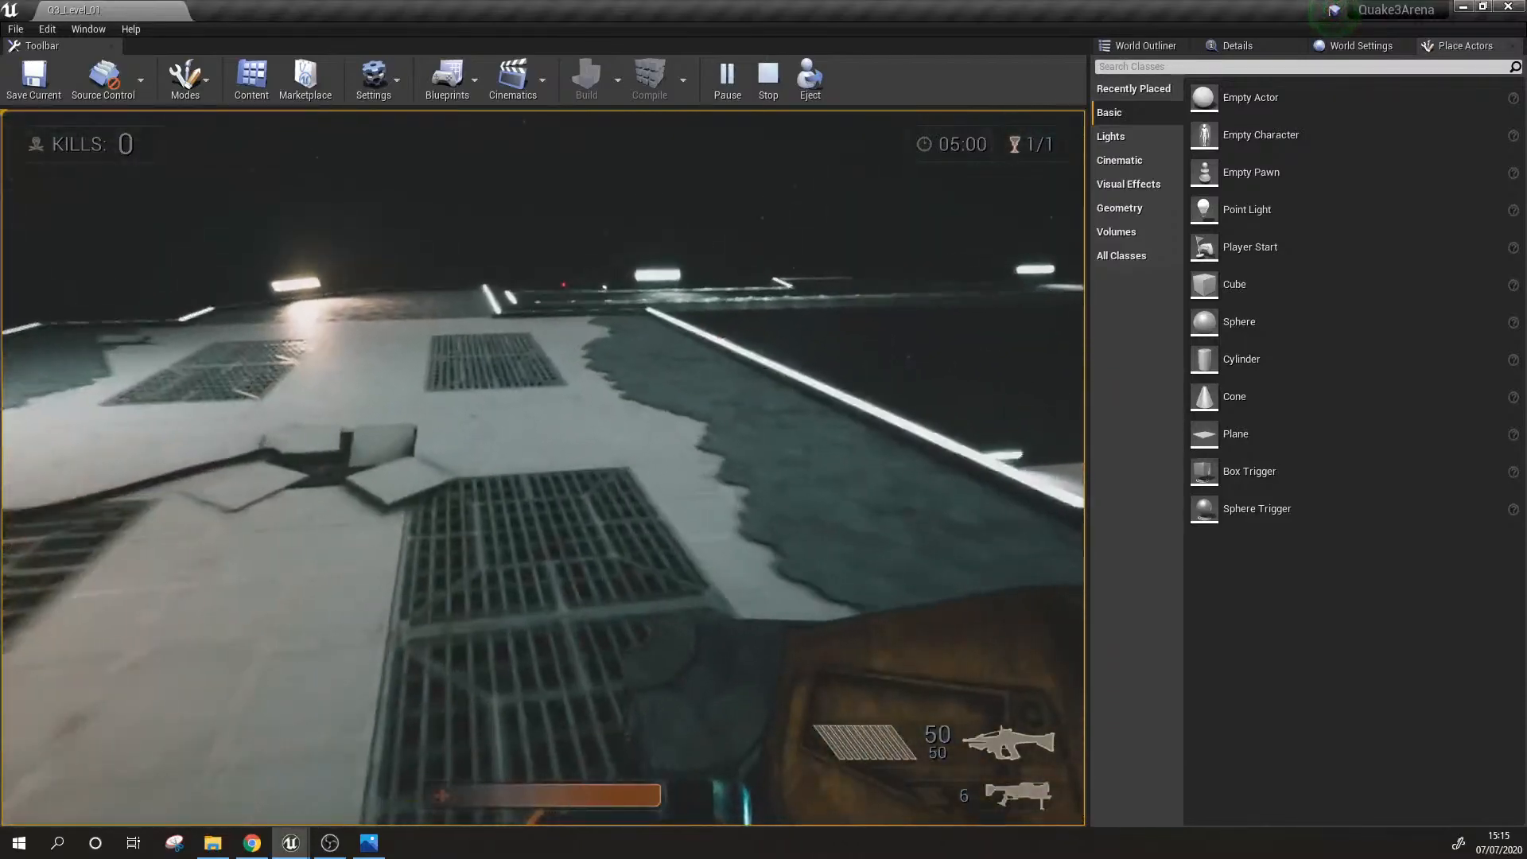
pyautogui.press('w')
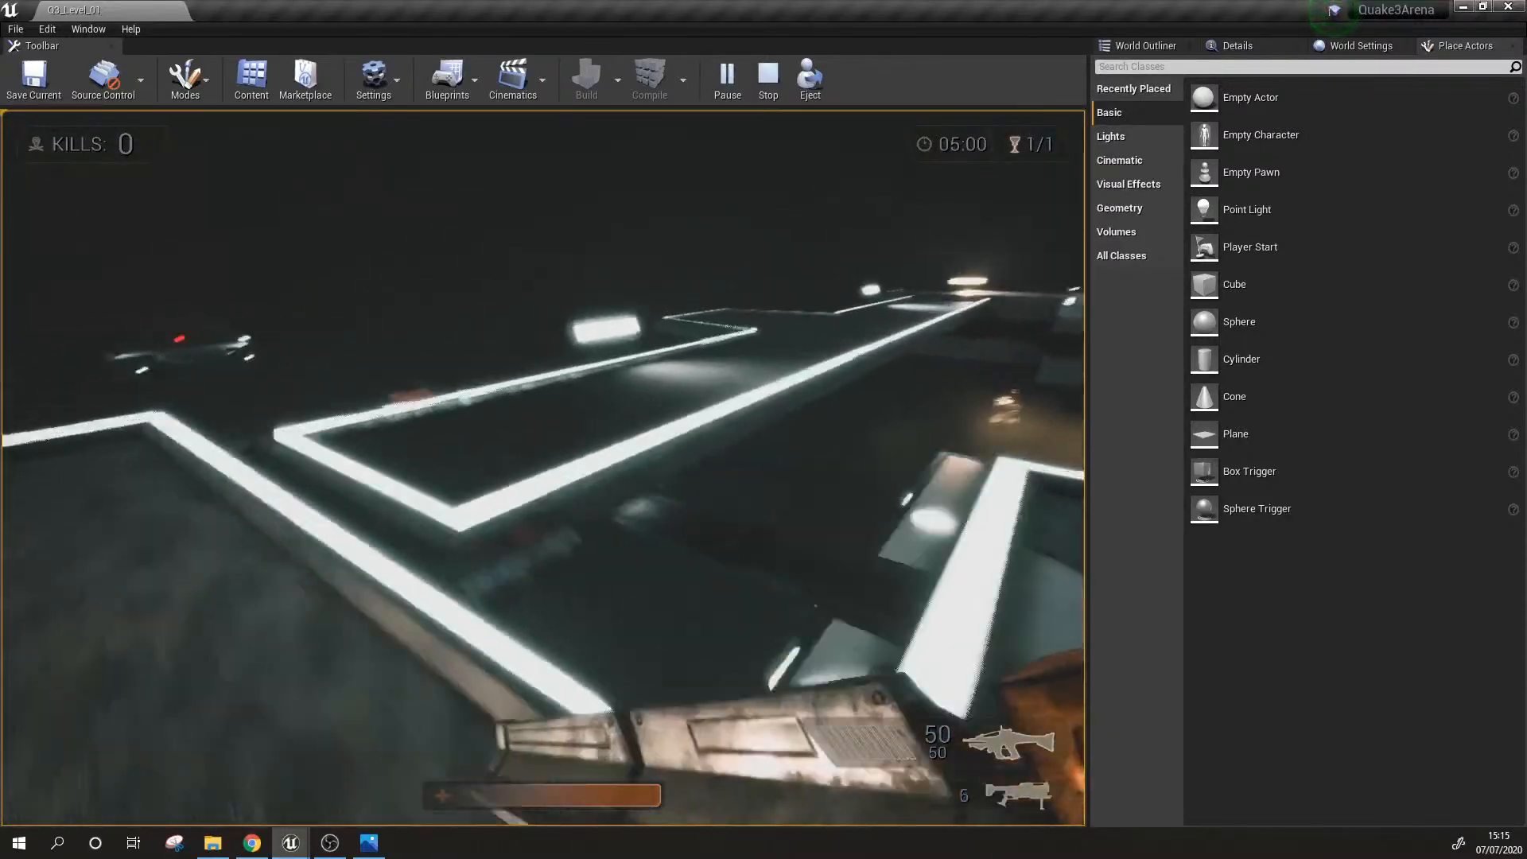
# Step: Playtest the drop to the lower floor and circle the central jump pads and red ramps there
pyautogui.press('w')
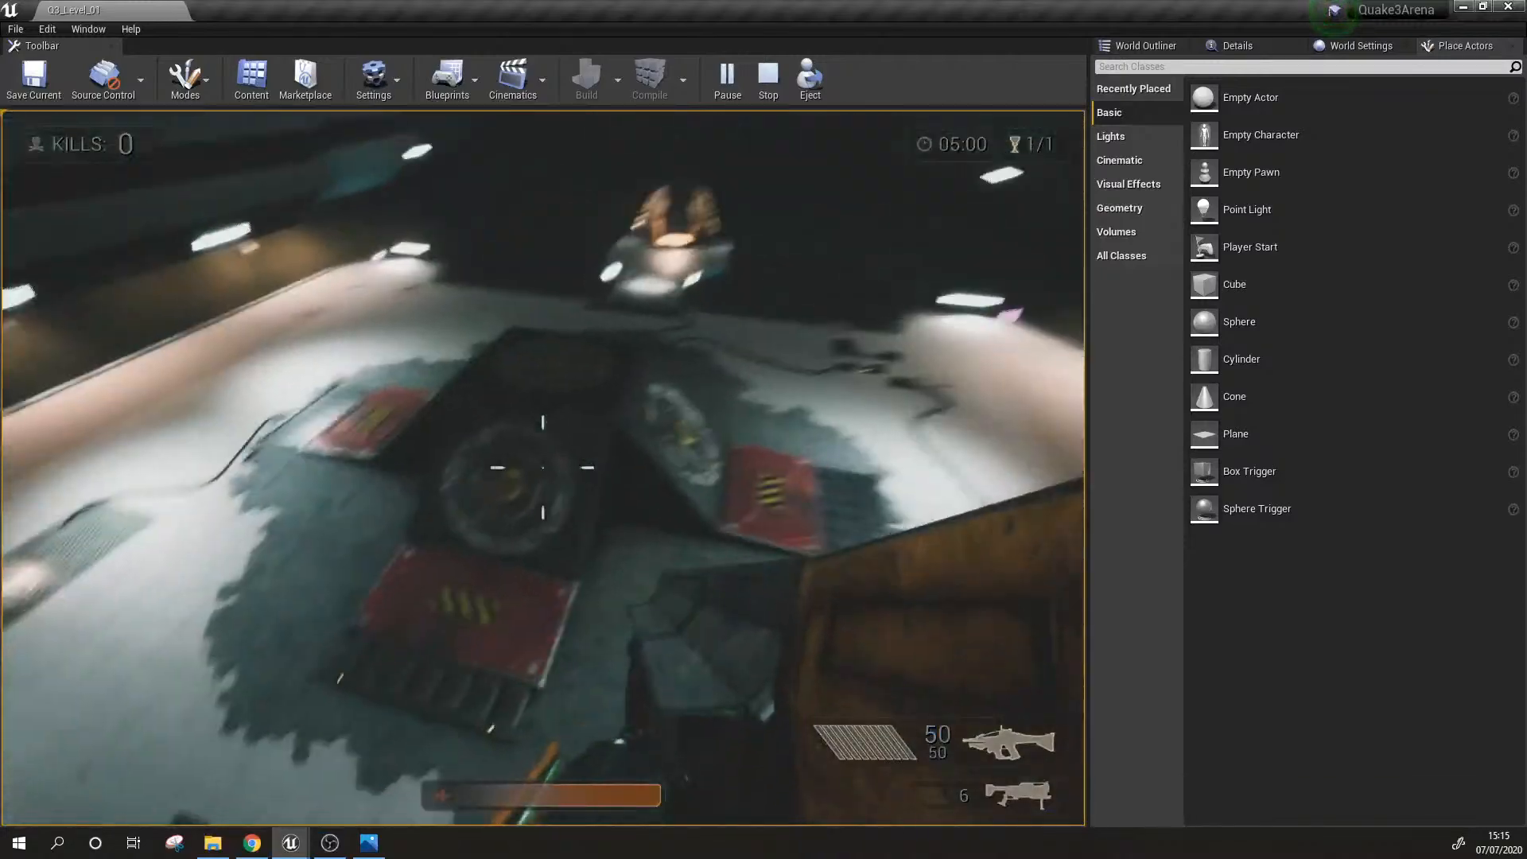
pyautogui.press('w')
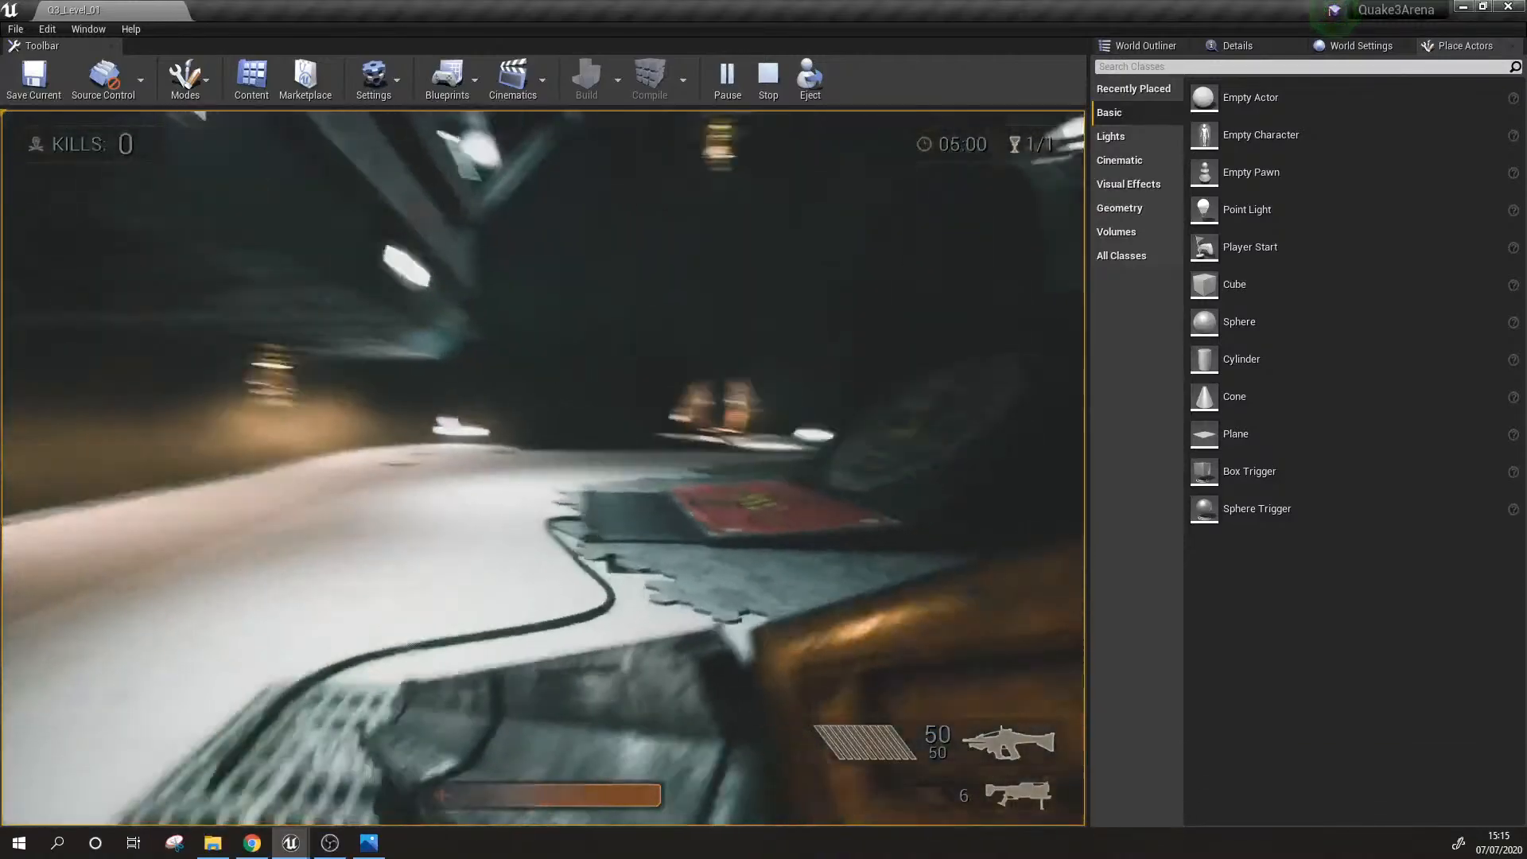
pyautogui.press('w')
pyautogui.press('w')
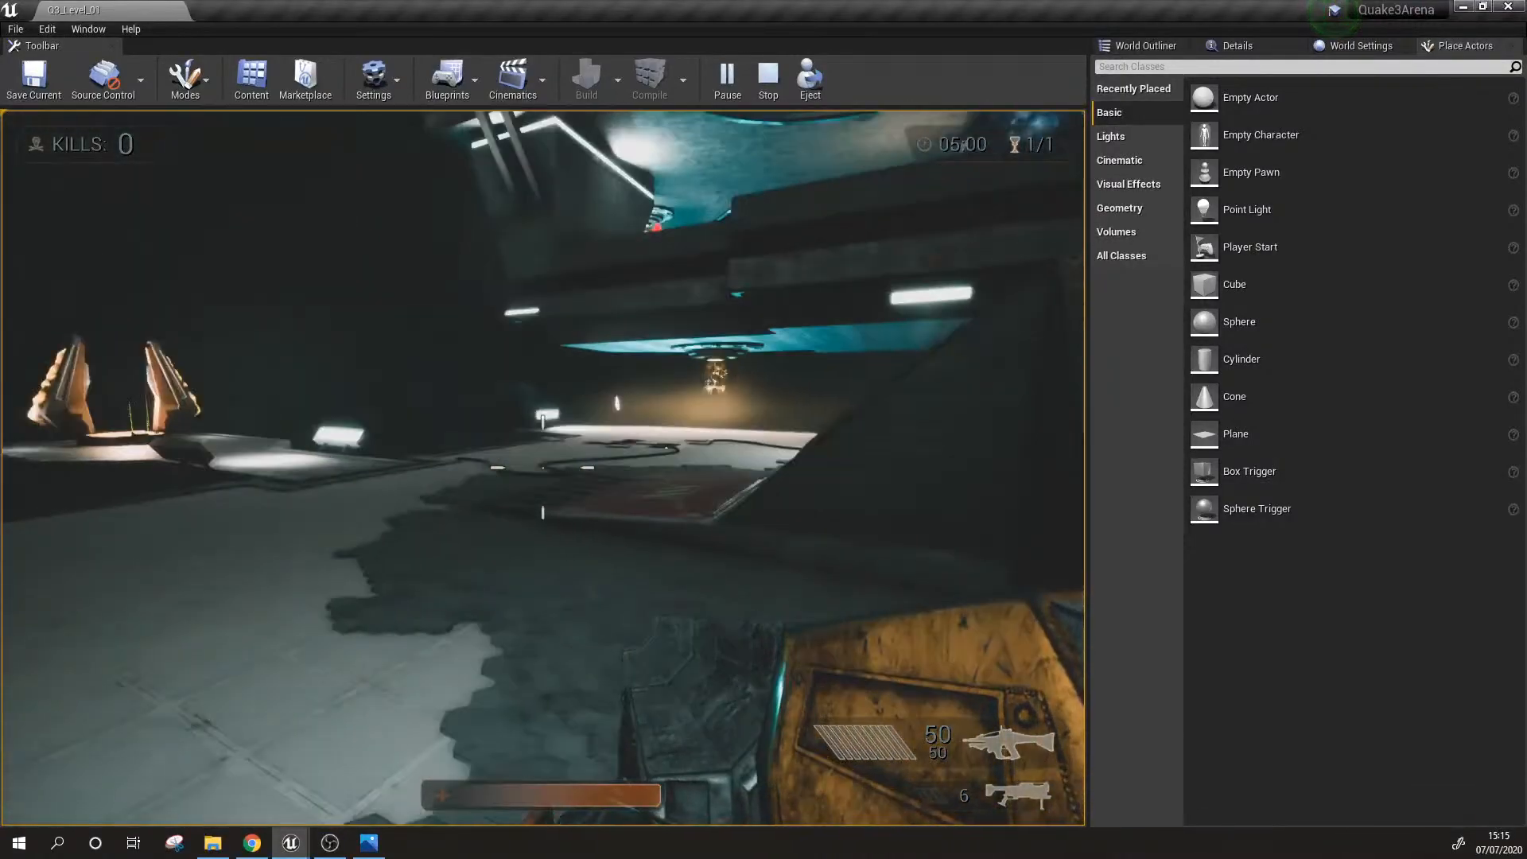
pyautogui.press('w')
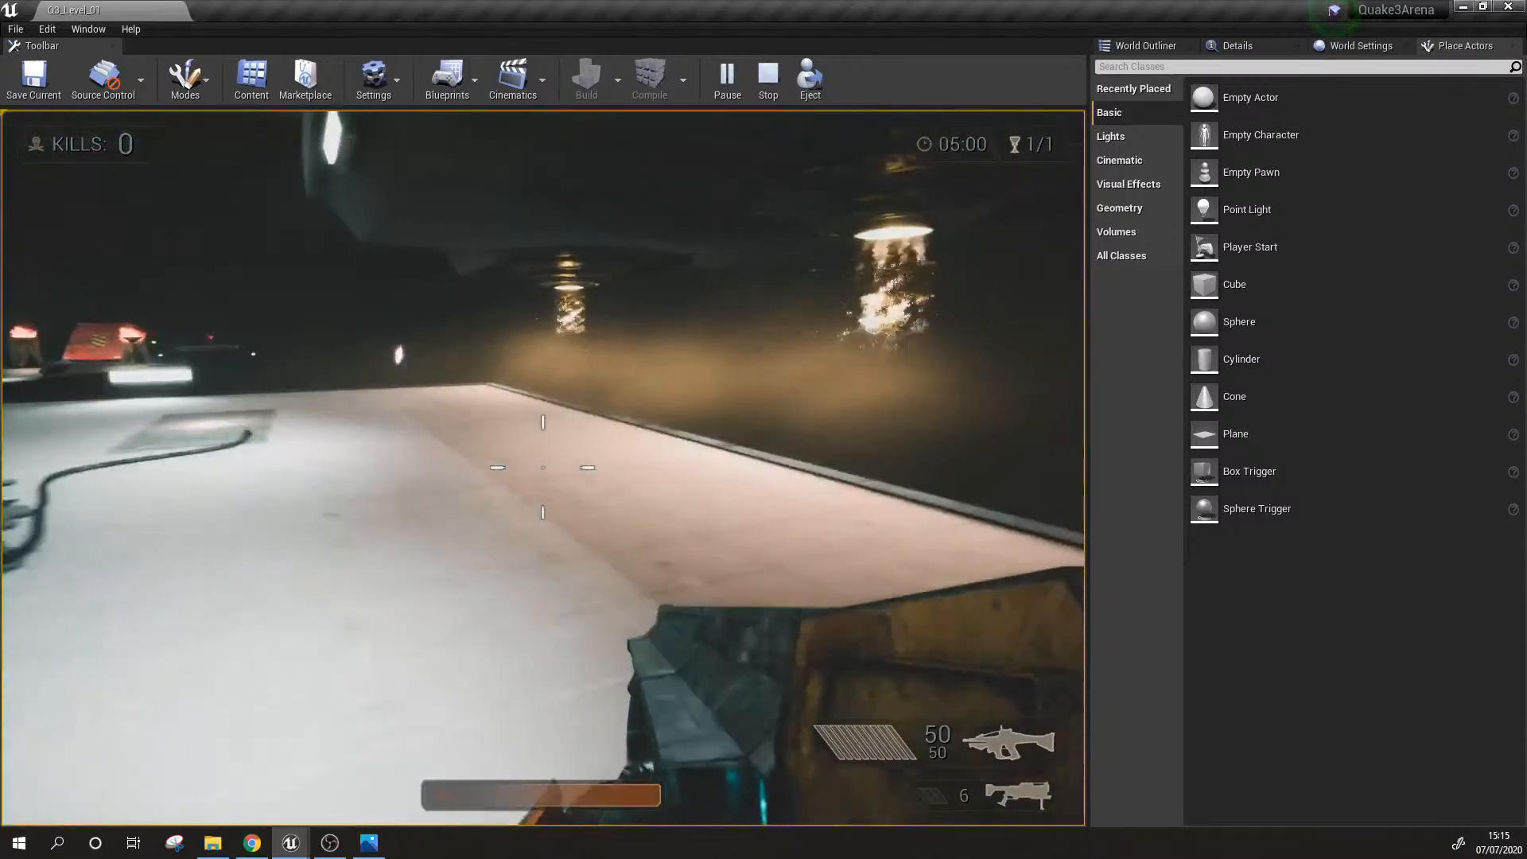
# Step: Playtest the jump to the red ramp between the two braziers and the way back across the lower floor
pyautogui.press('w')
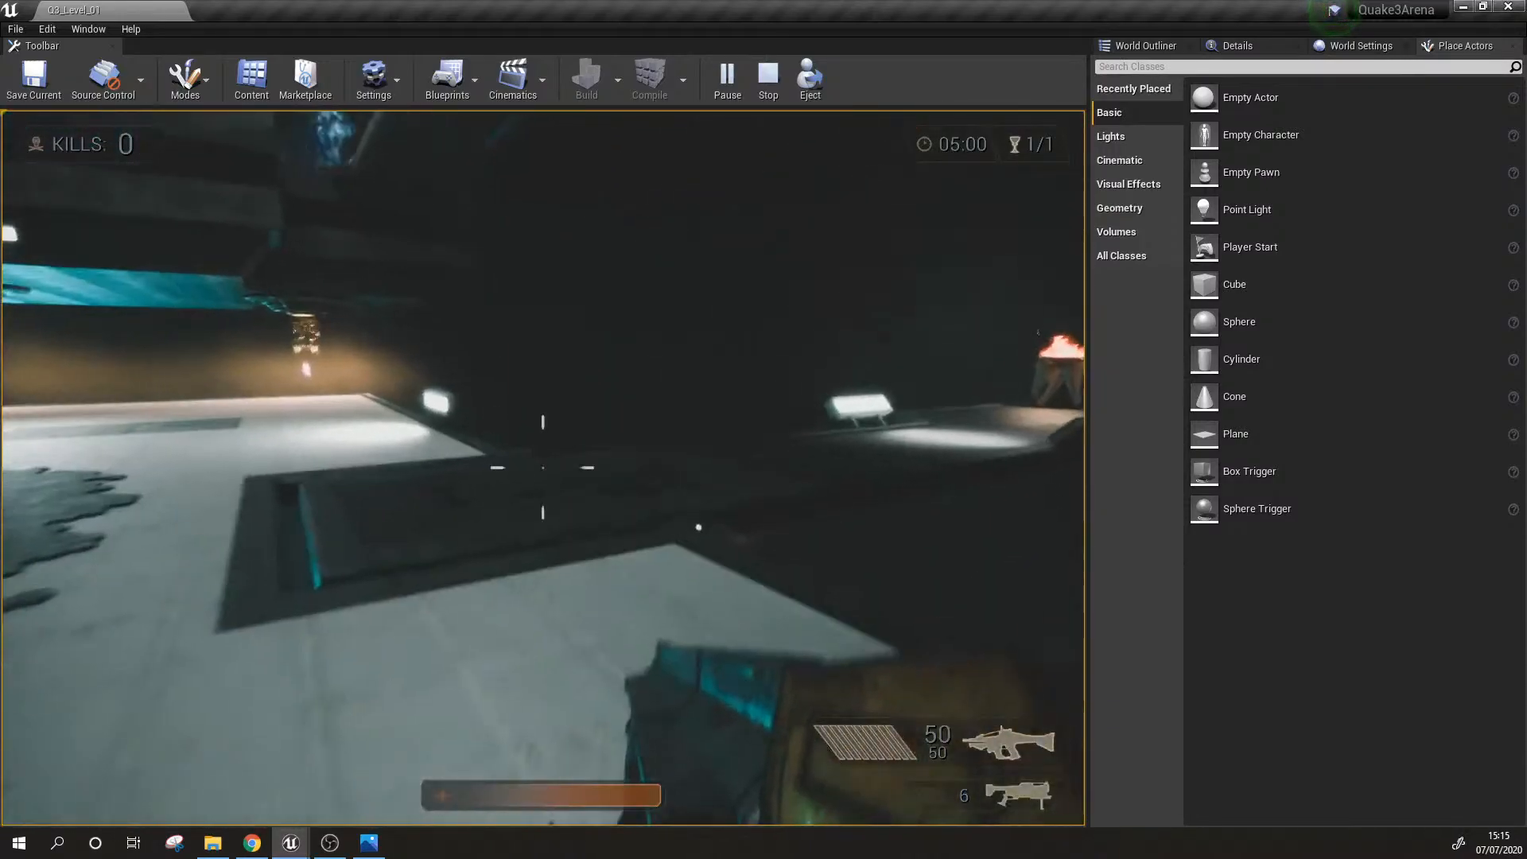
pyautogui.press('w')
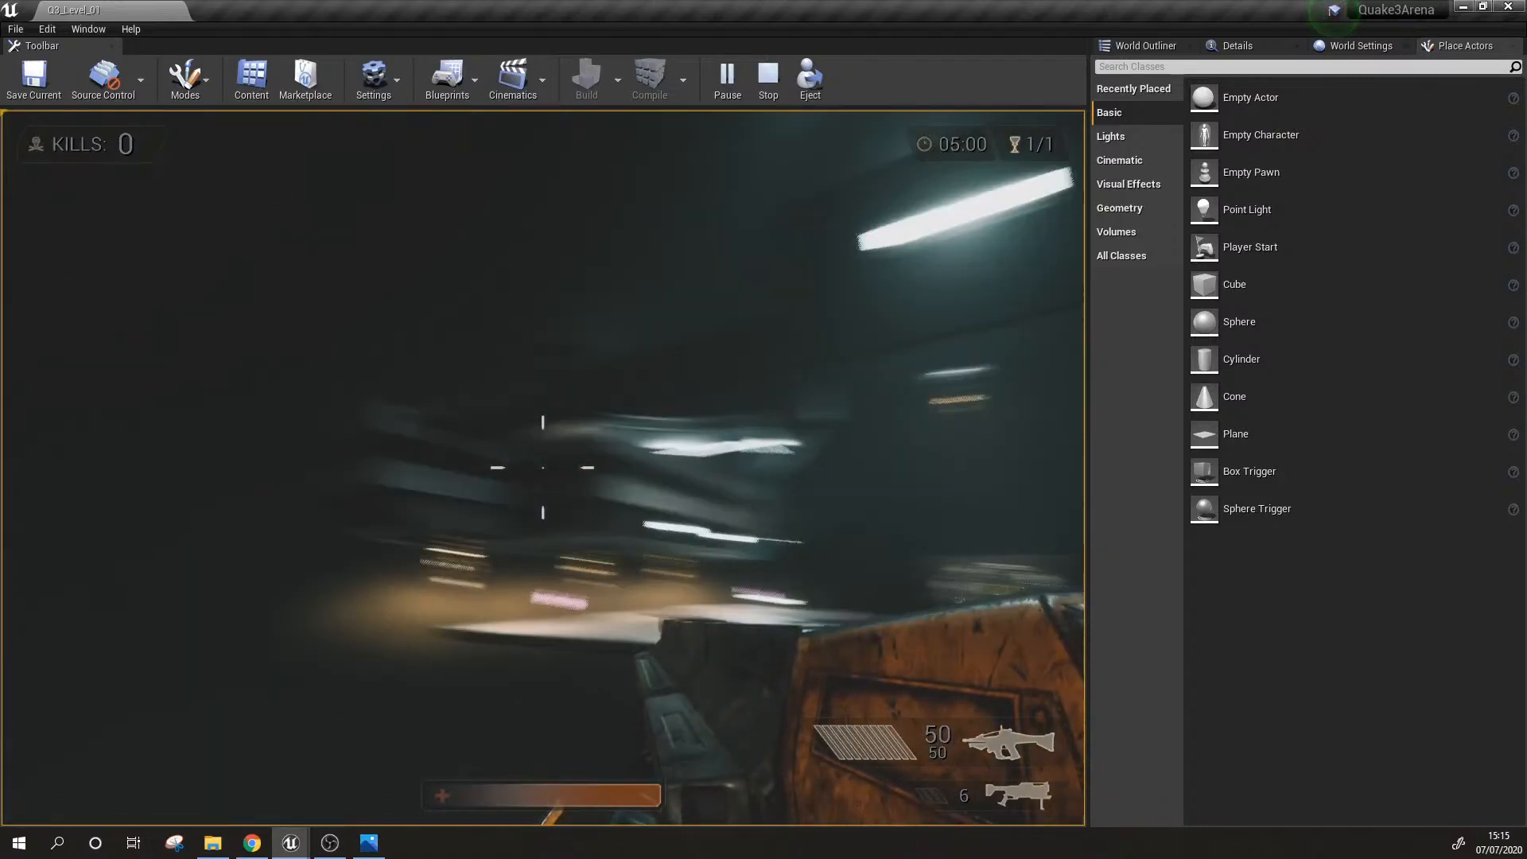
pyautogui.press('space')
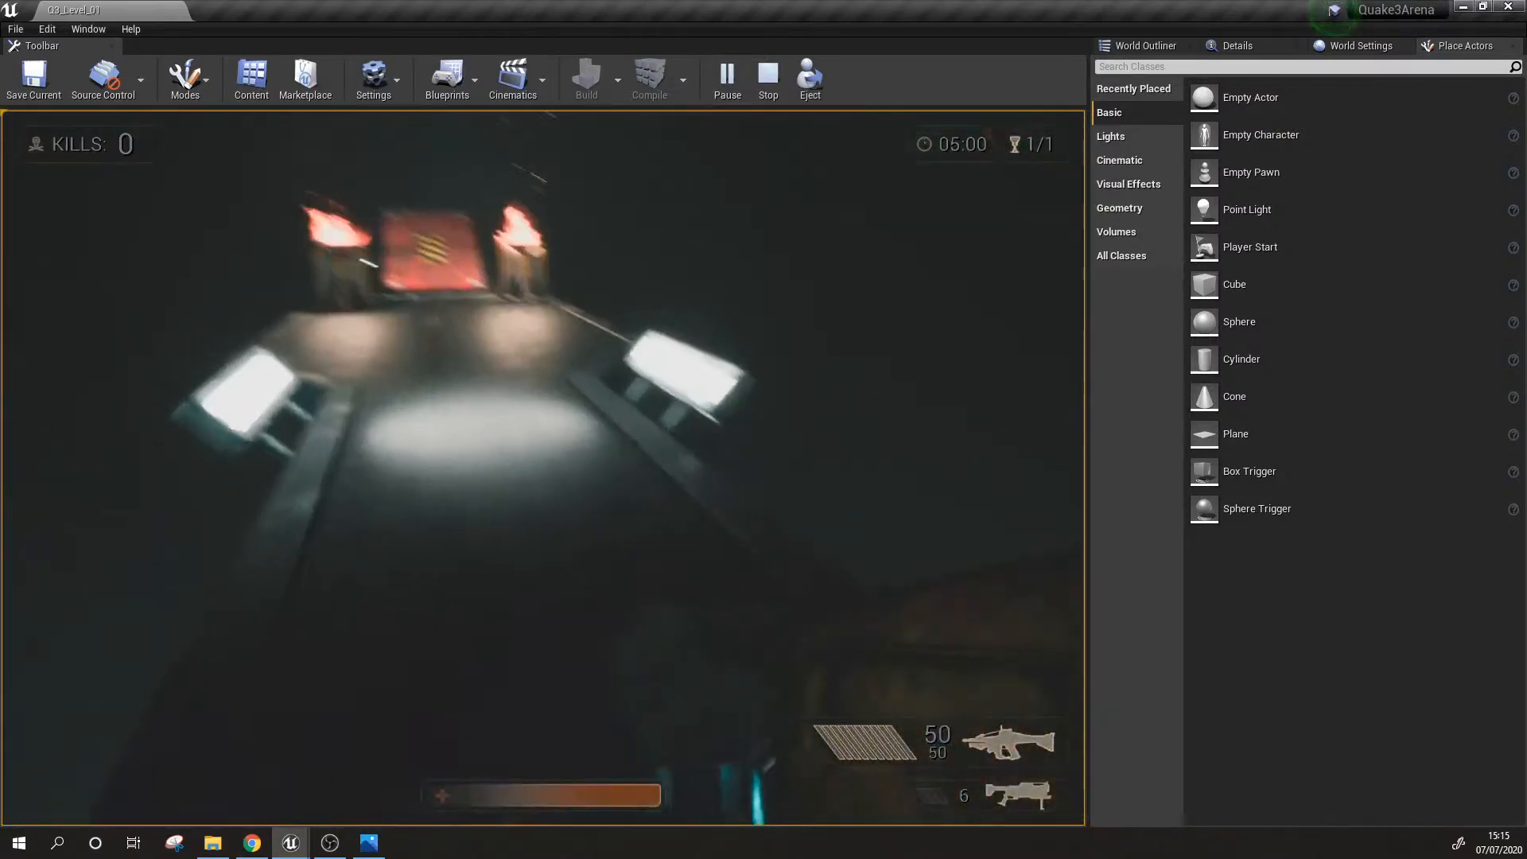
pyautogui.press('w')
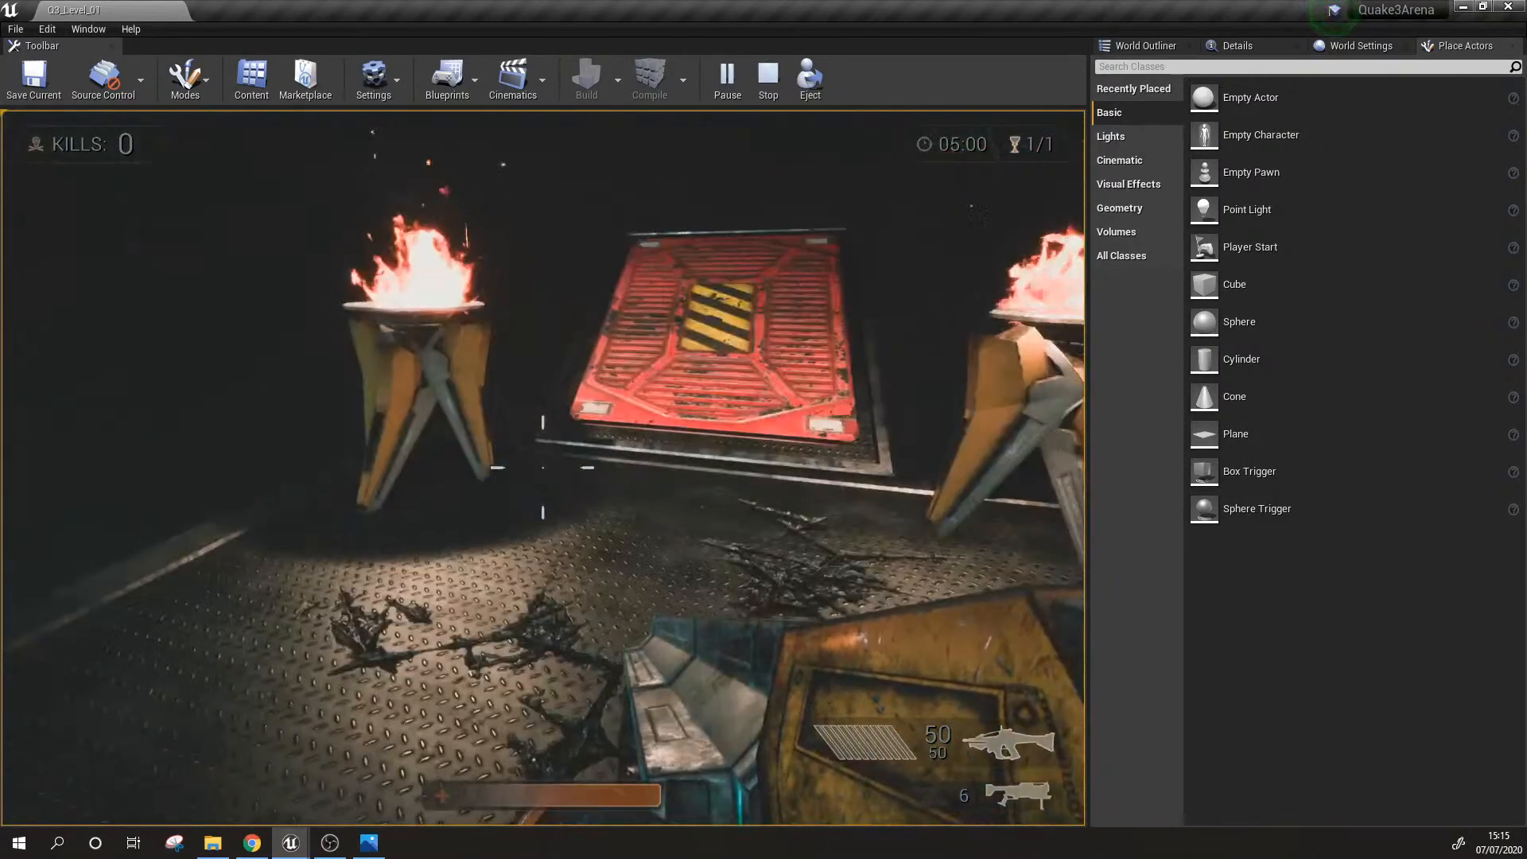
pyautogui.press('w')
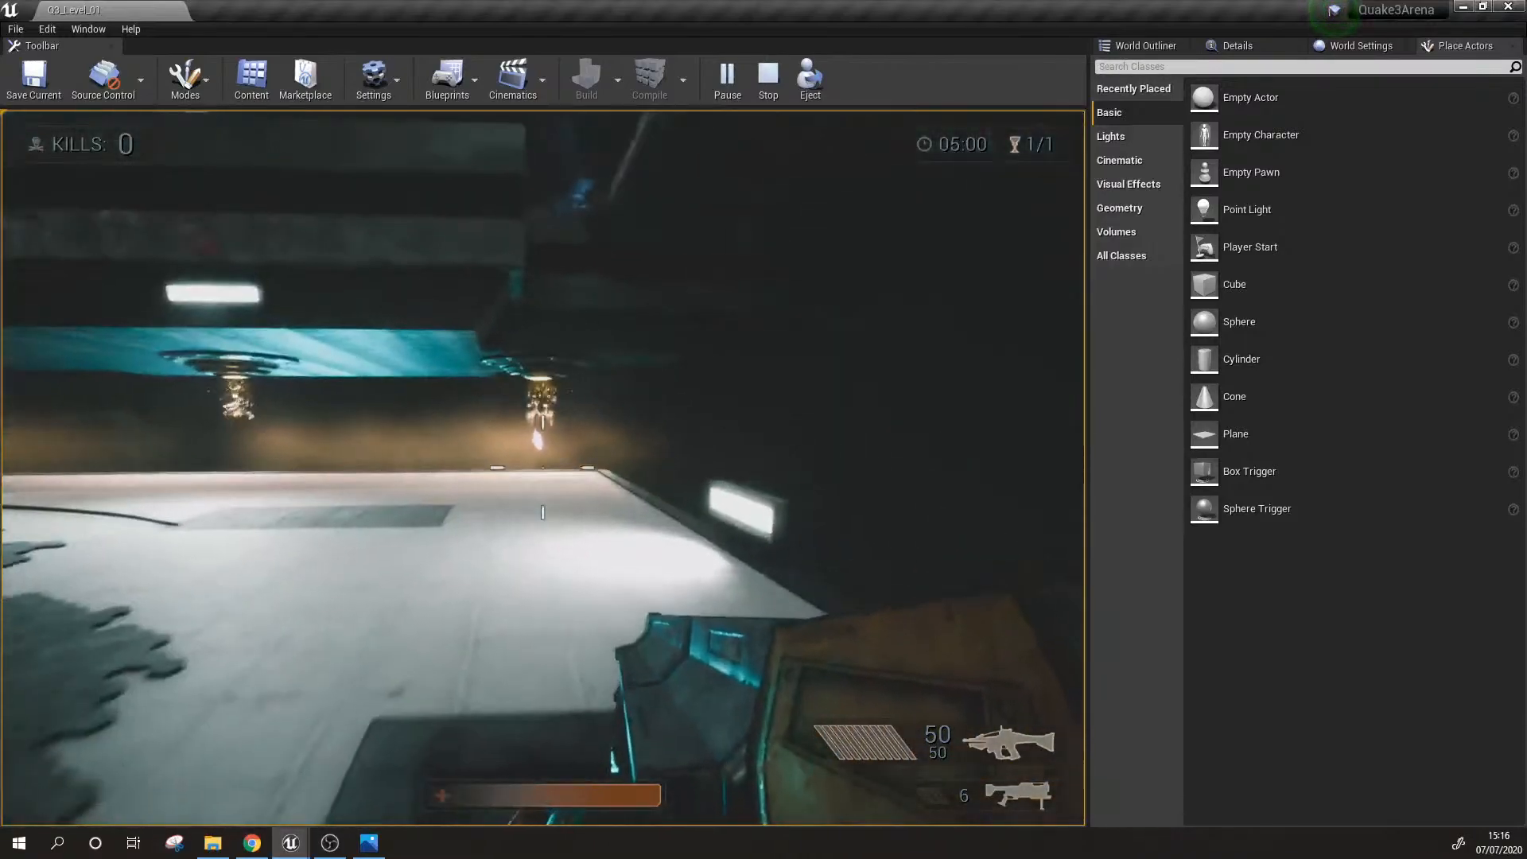
pyautogui.press('w')
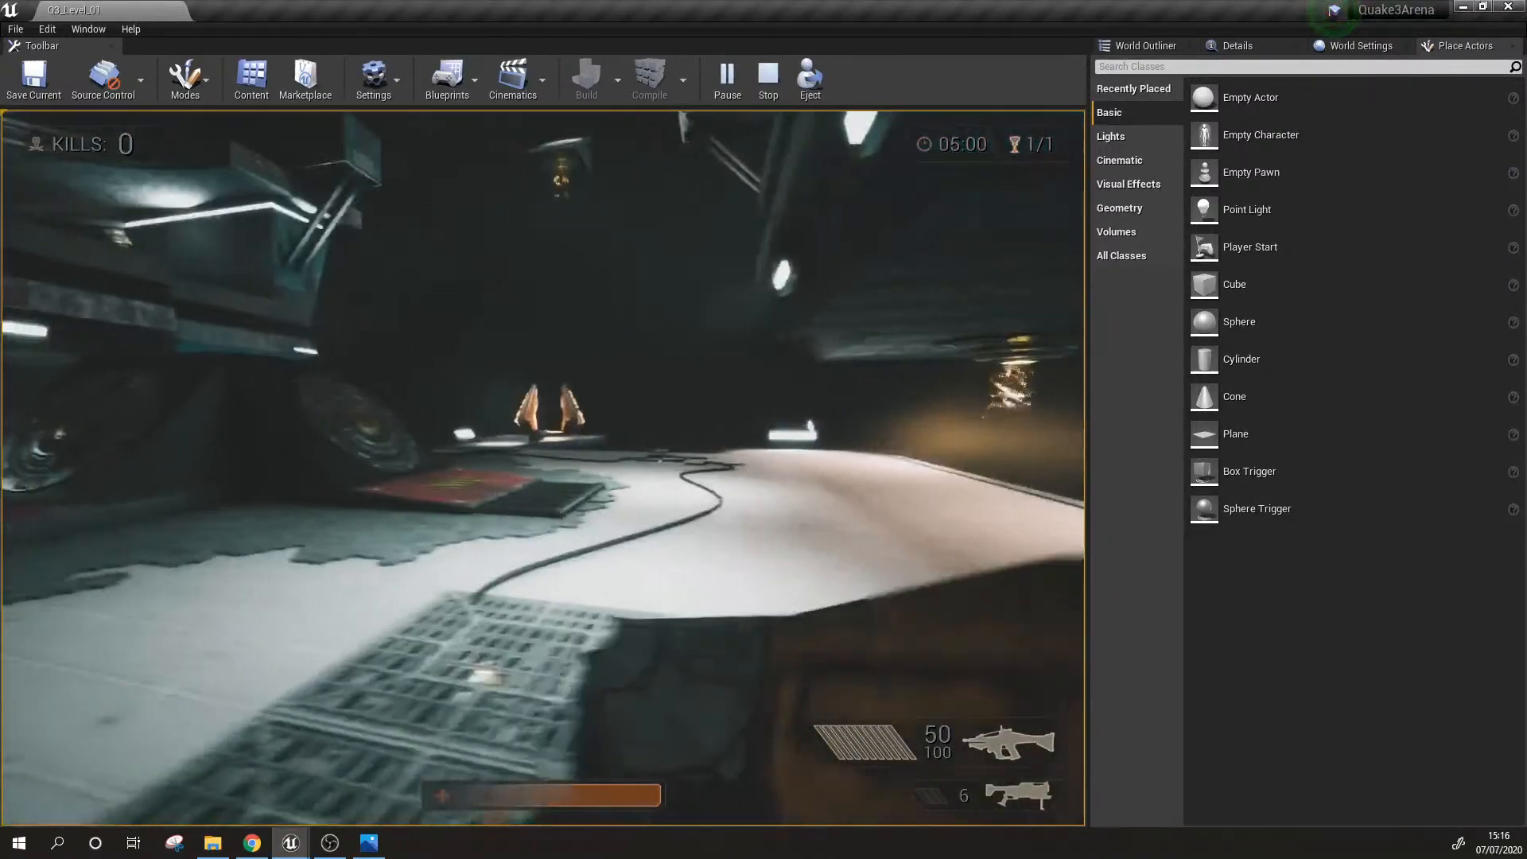
# Step: Playtest the lower floor, running along its edge past the orange lamps and aiming down the weapon's sight
pyautogui.press('w')
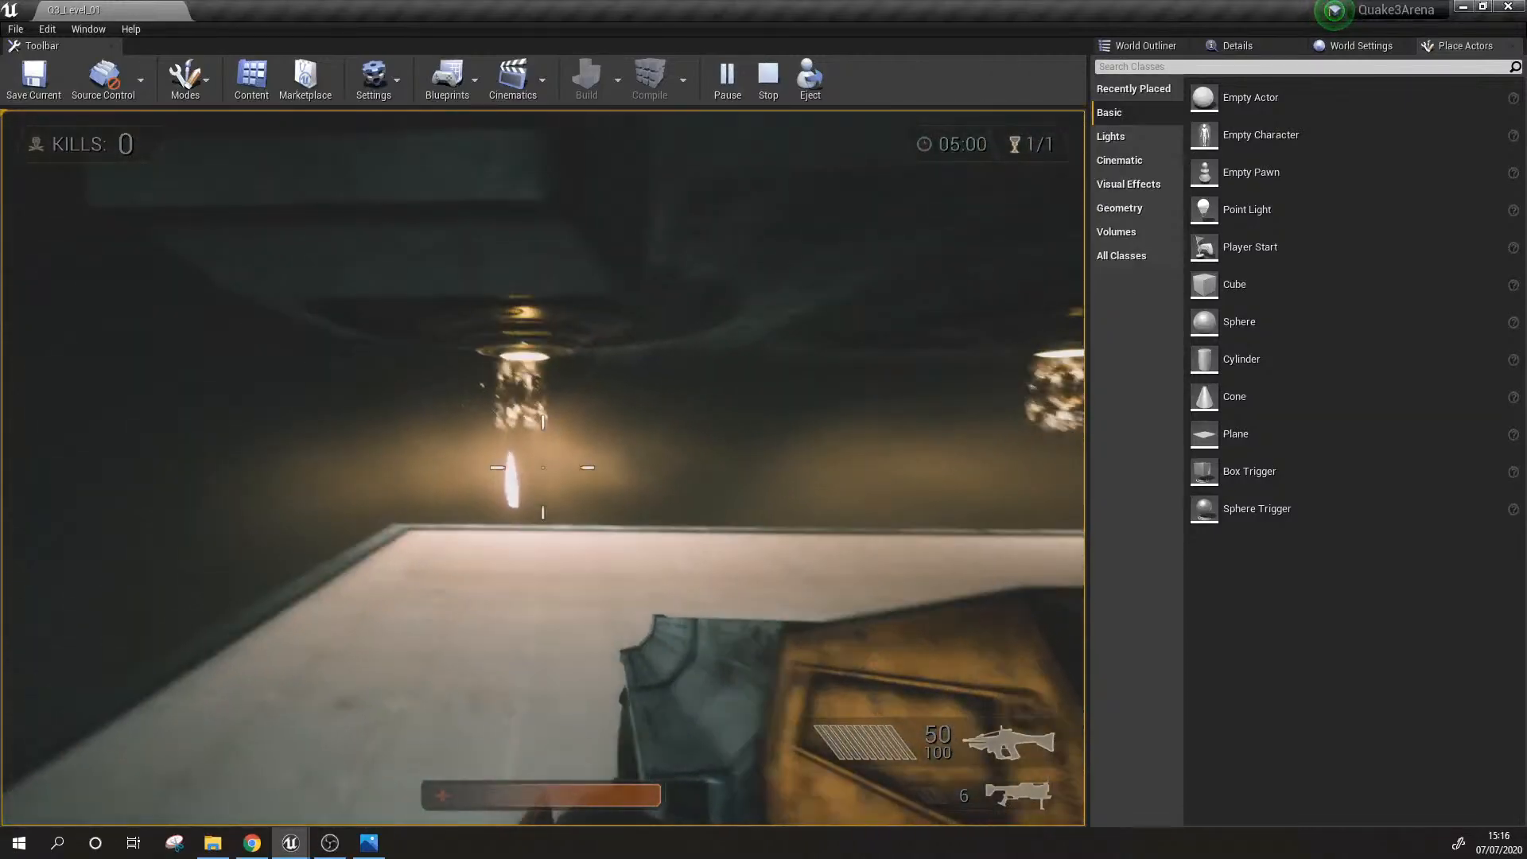
pyautogui.rightClick(543, 468)
pyautogui.press('w')
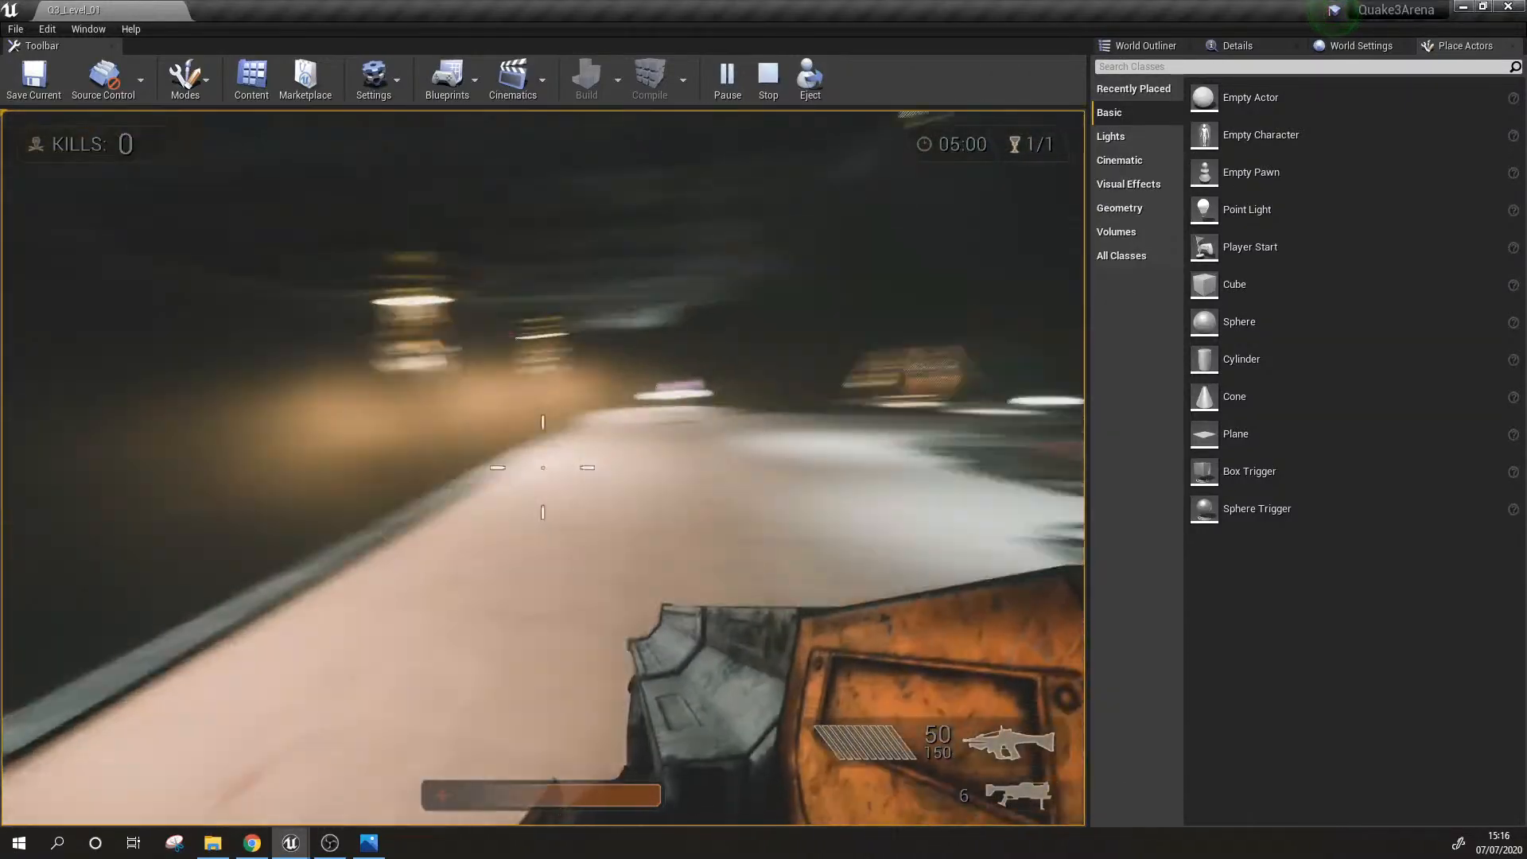
pyautogui.press('w')
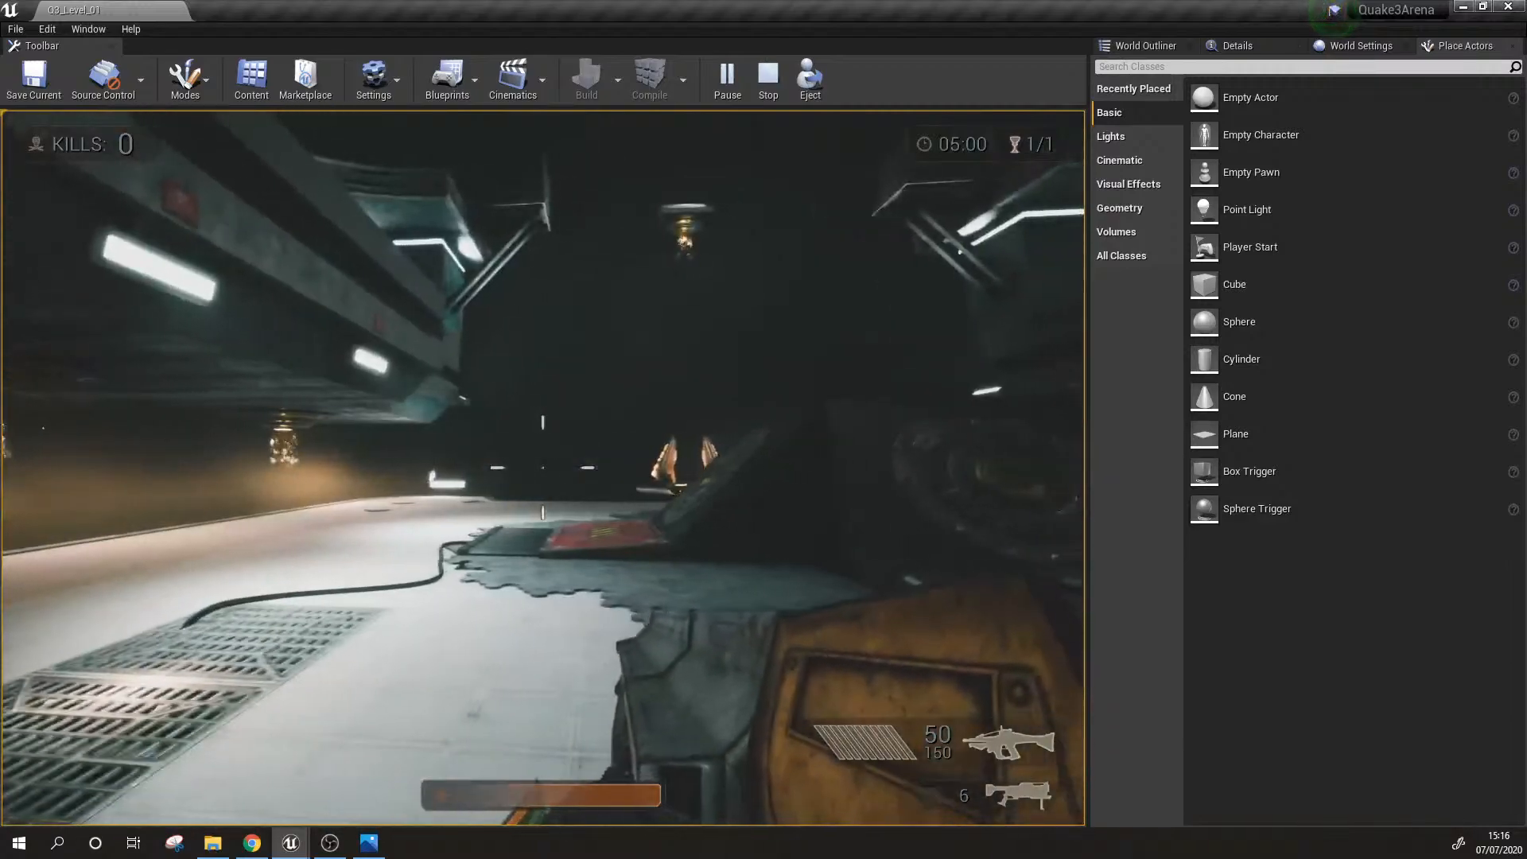
pyautogui.press('w')
pyautogui.press('shift')
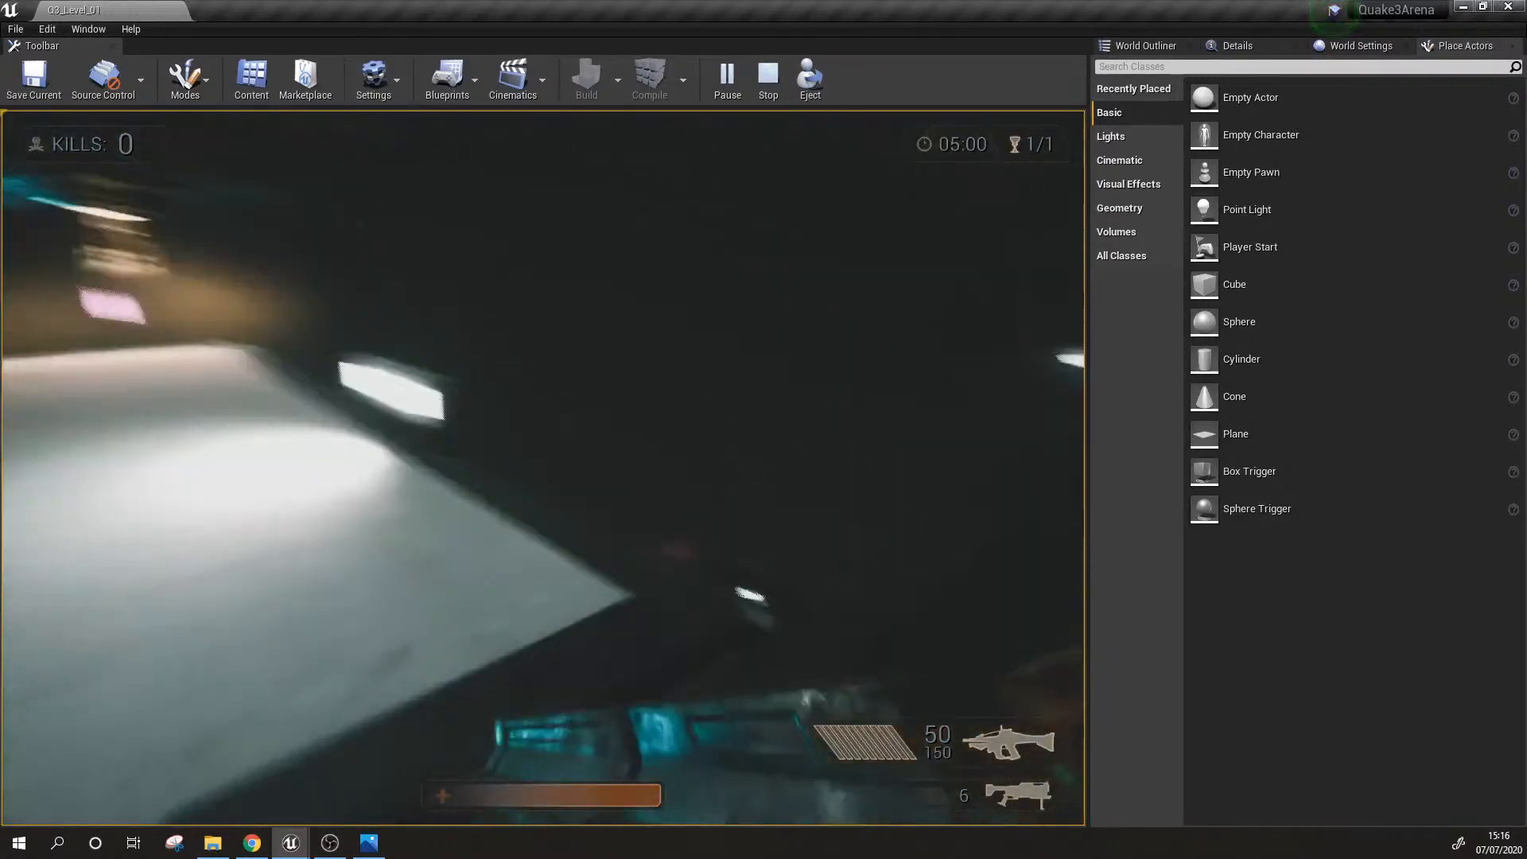
# Step: Playtest the narrow spotlit walkway between the brazier platform and the central jump pads, looking up toward the top platform
pyautogui.press('w')
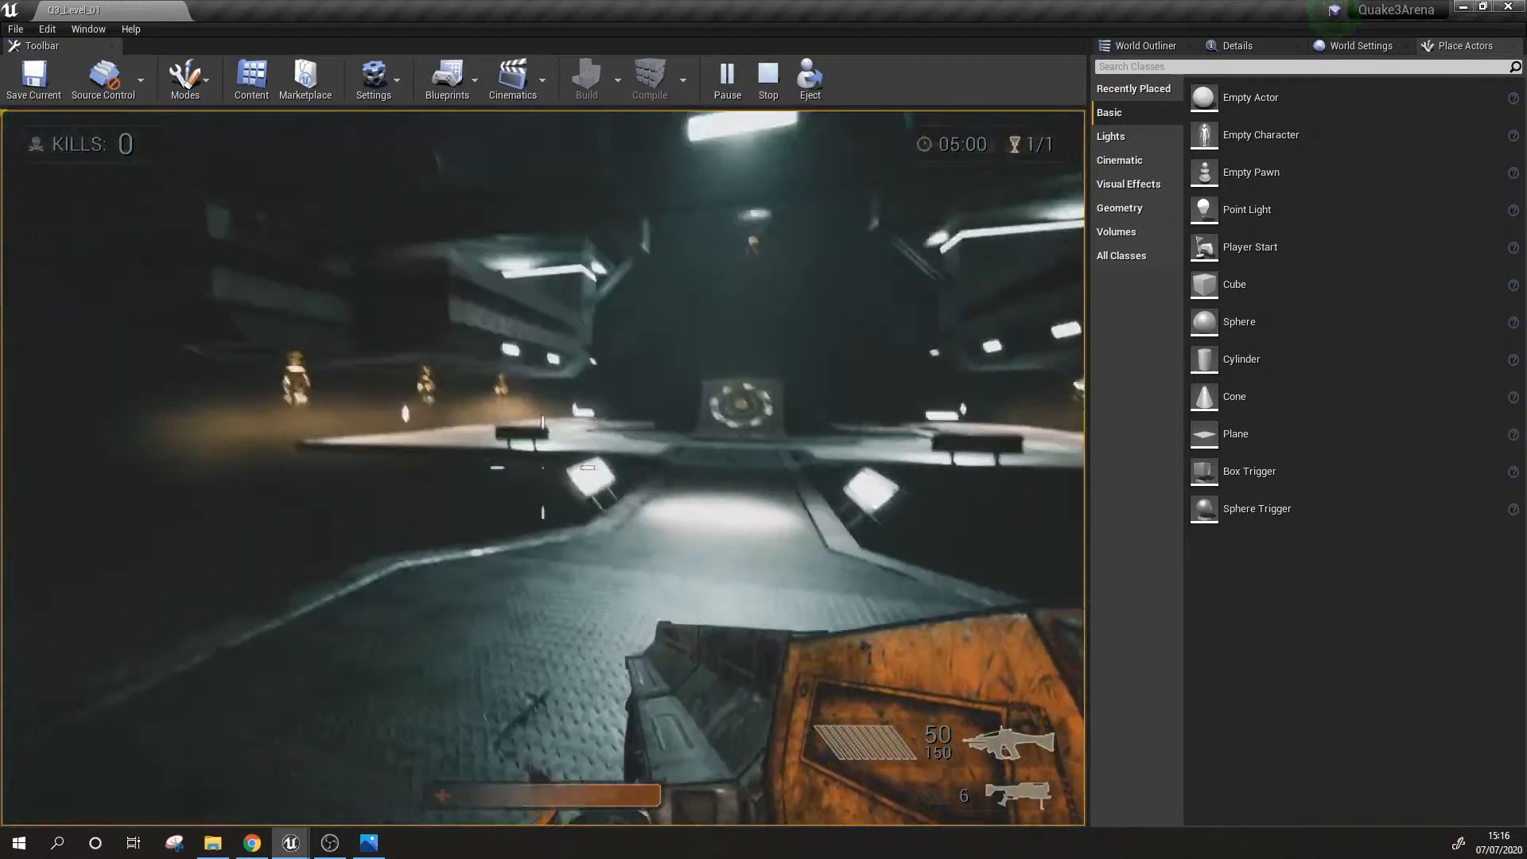
pyautogui.press('w')
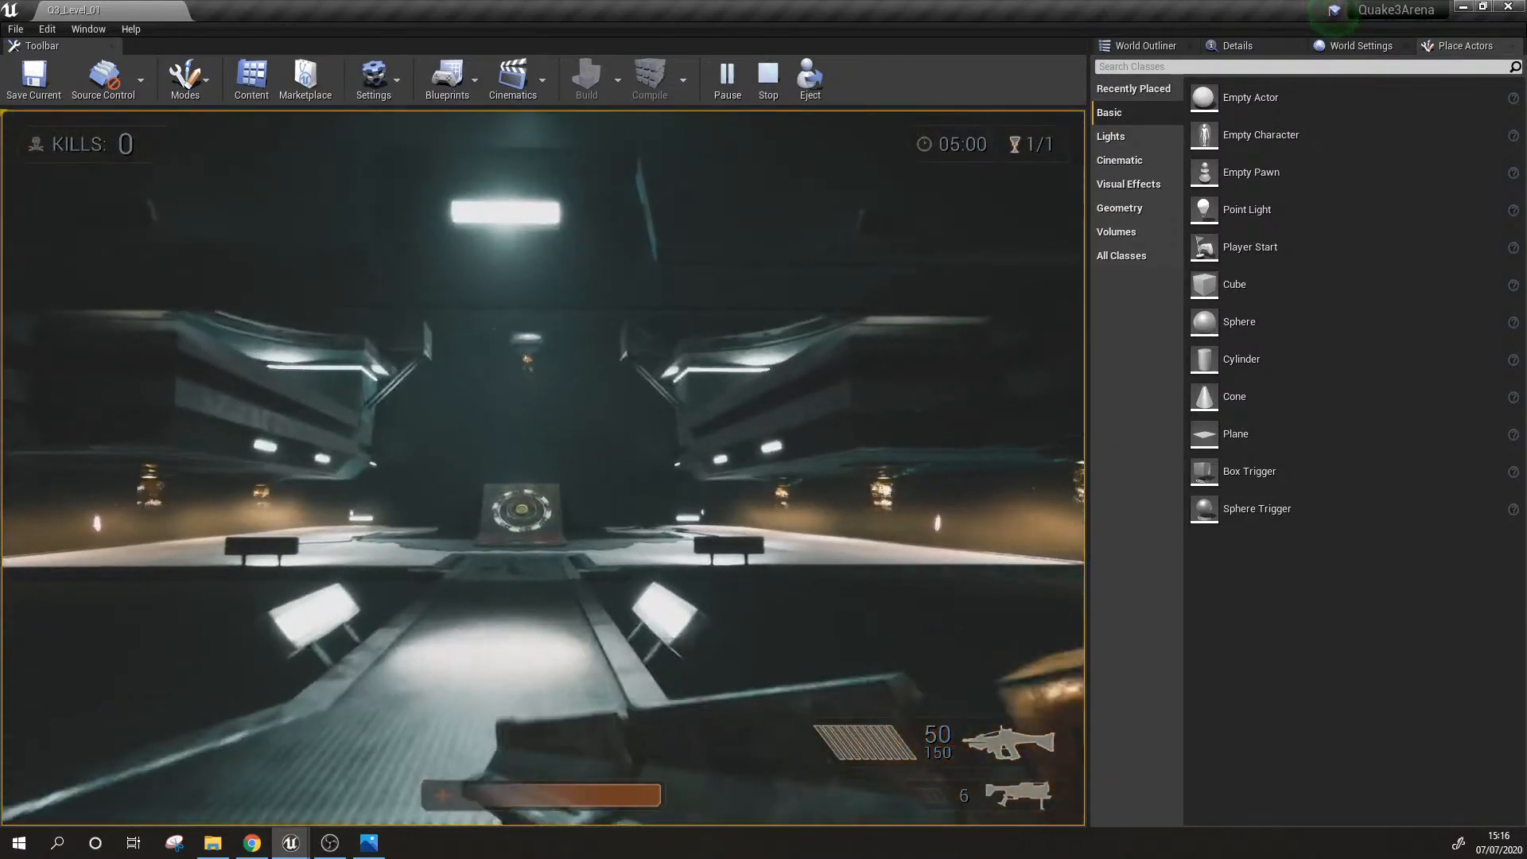
pyautogui.press('w')
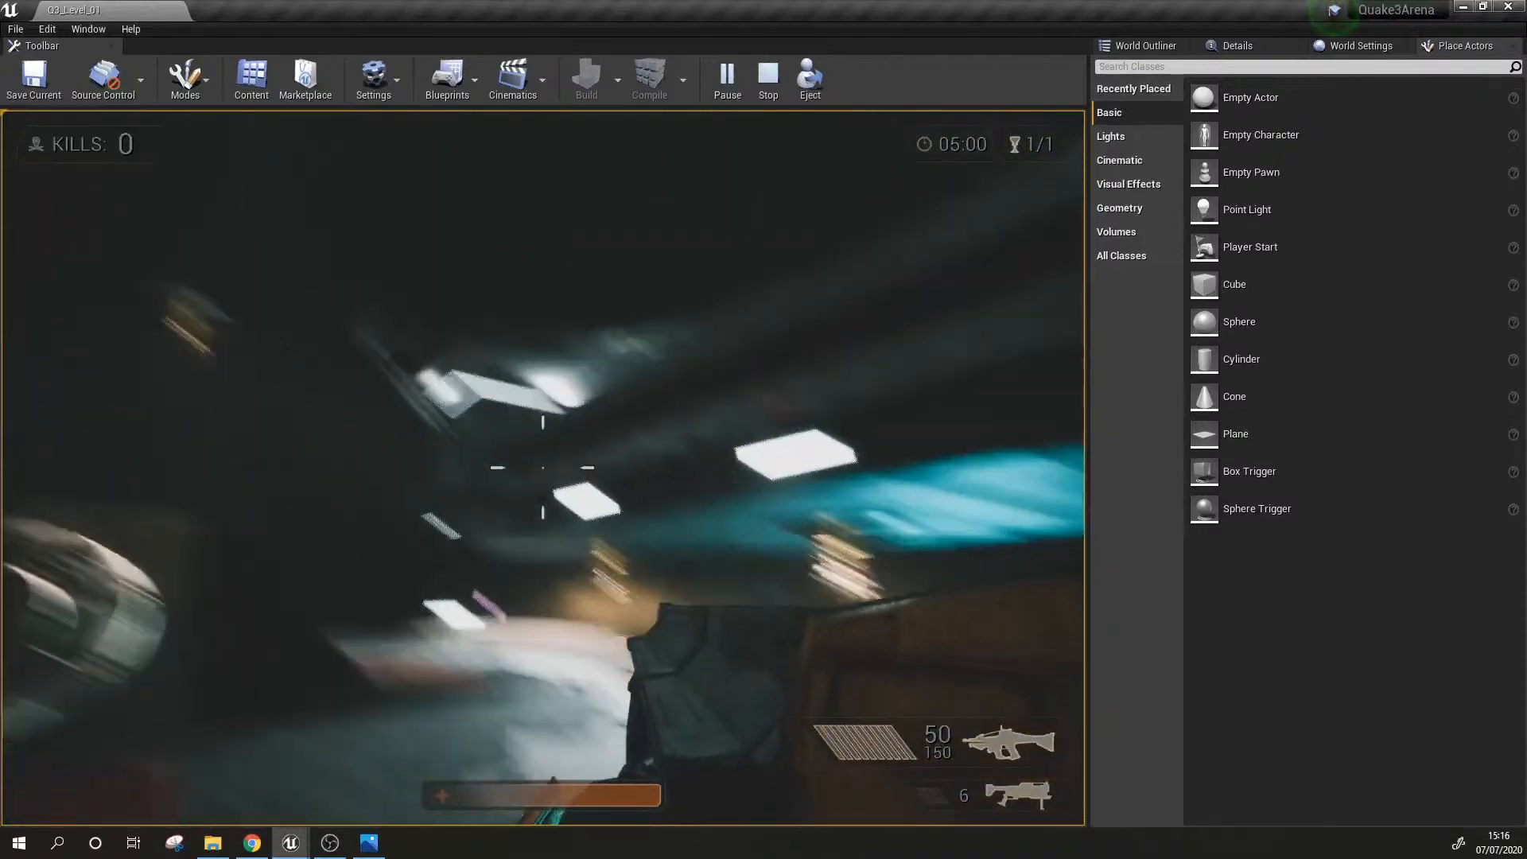
pyautogui.press('w')
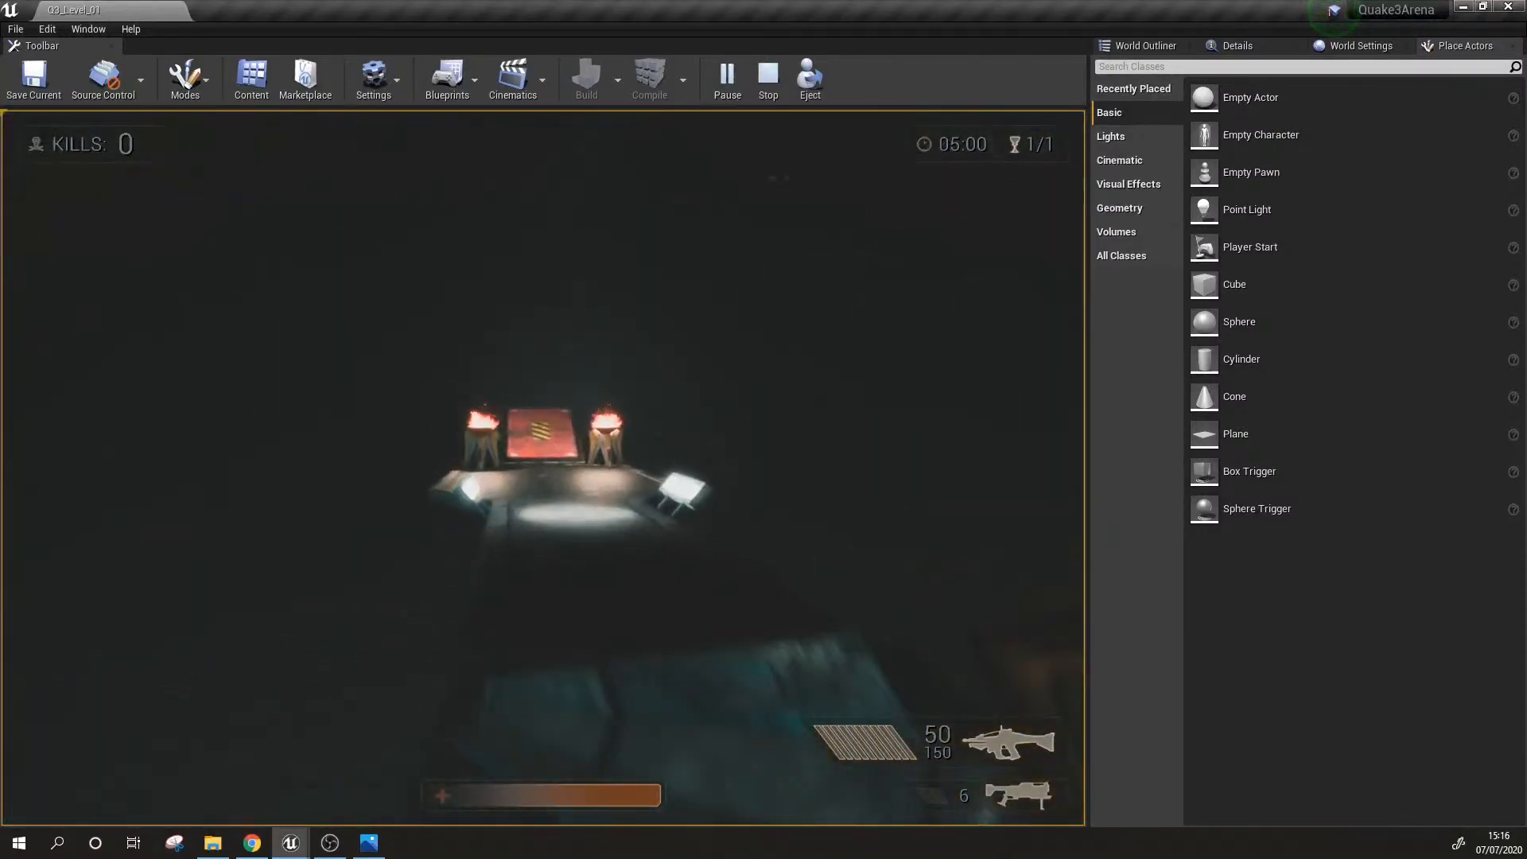
pyautogui.press('w')
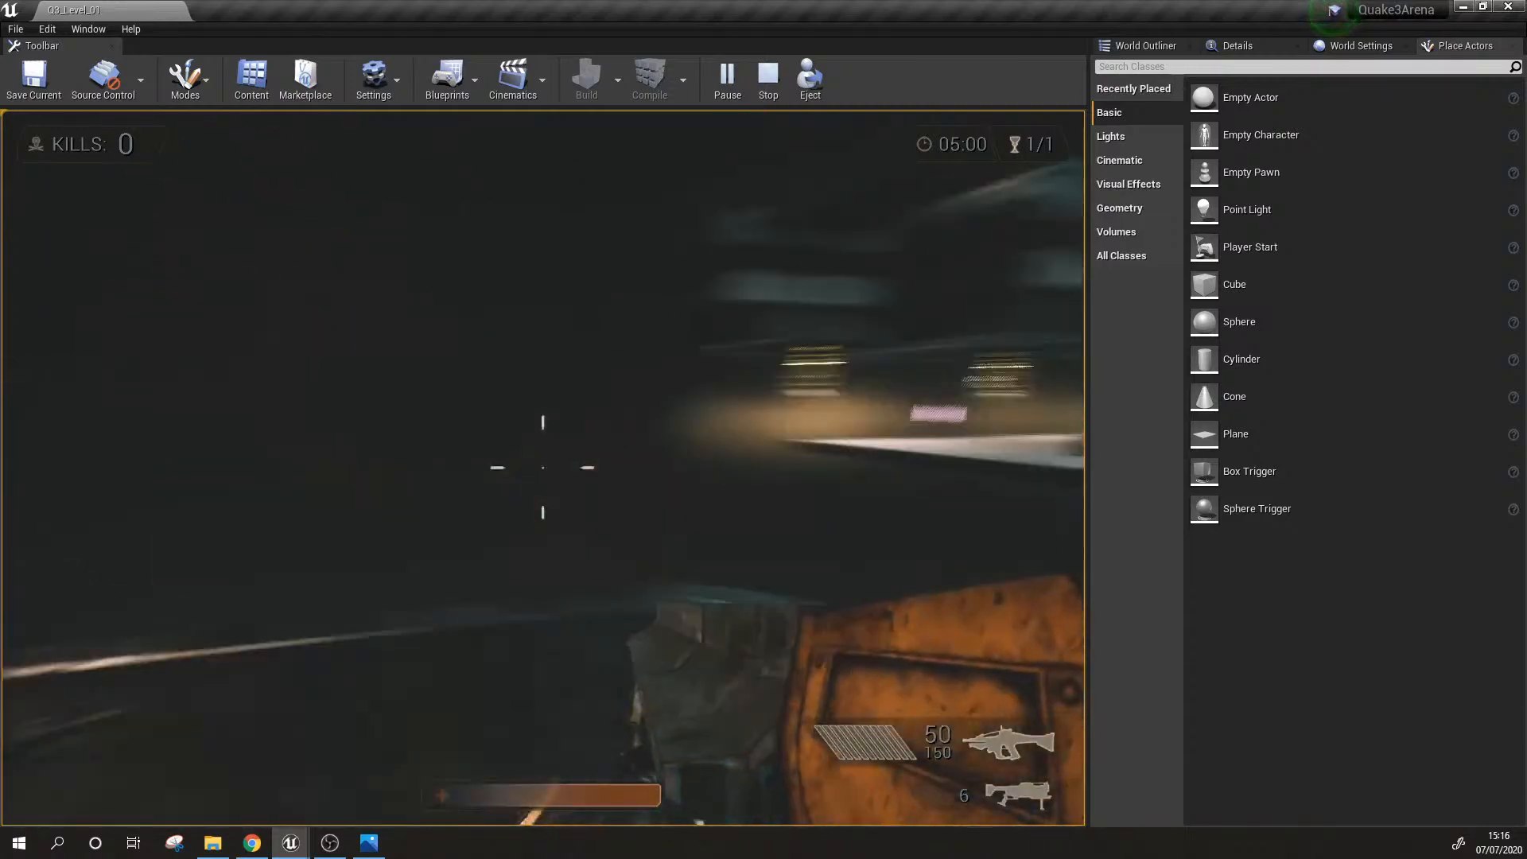
pyautogui.press('w')
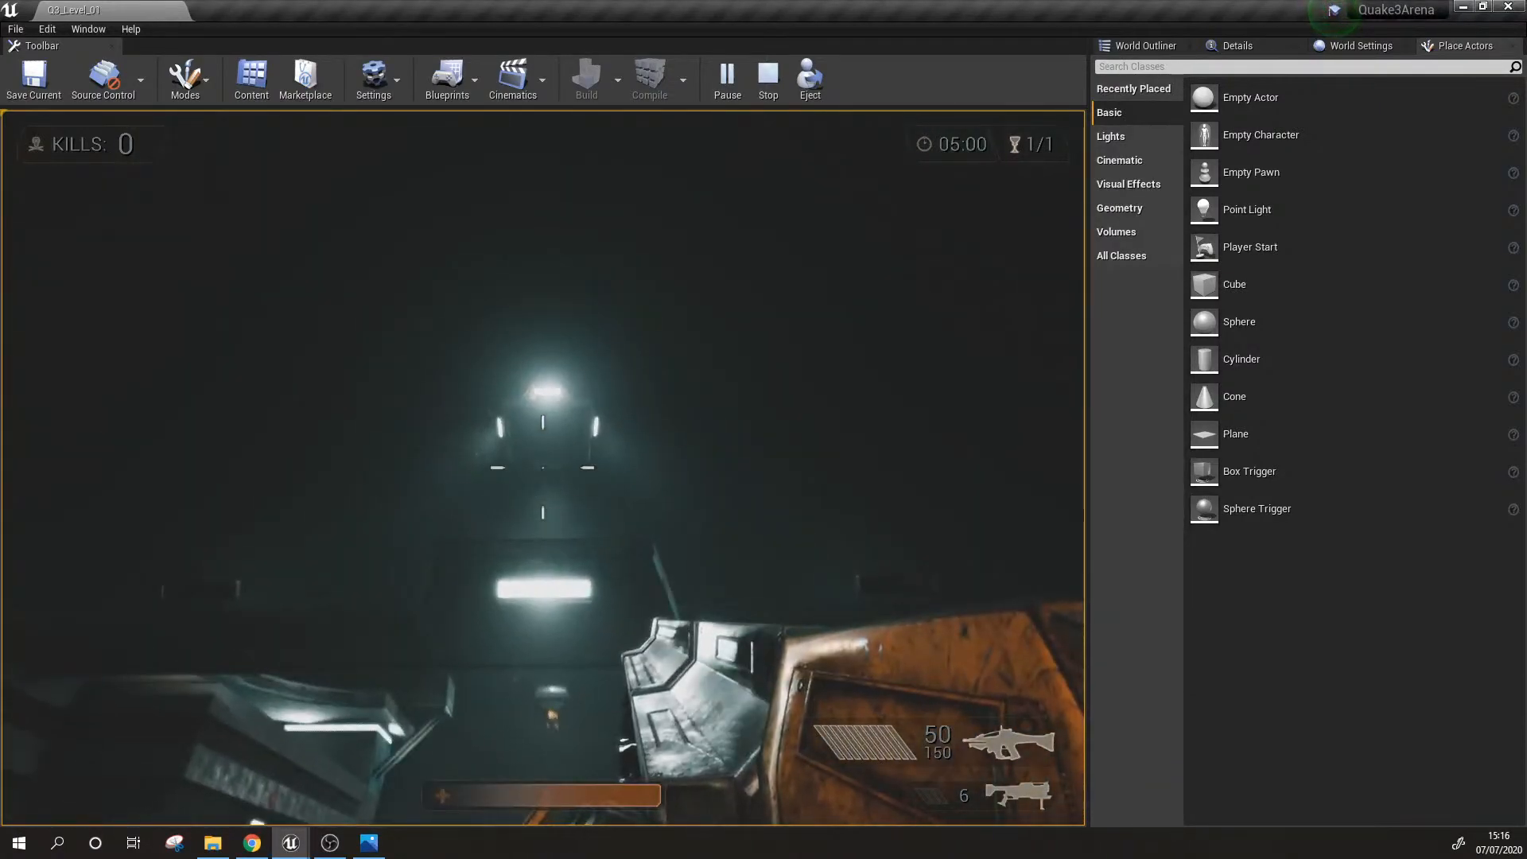
pyautogui.press('w')
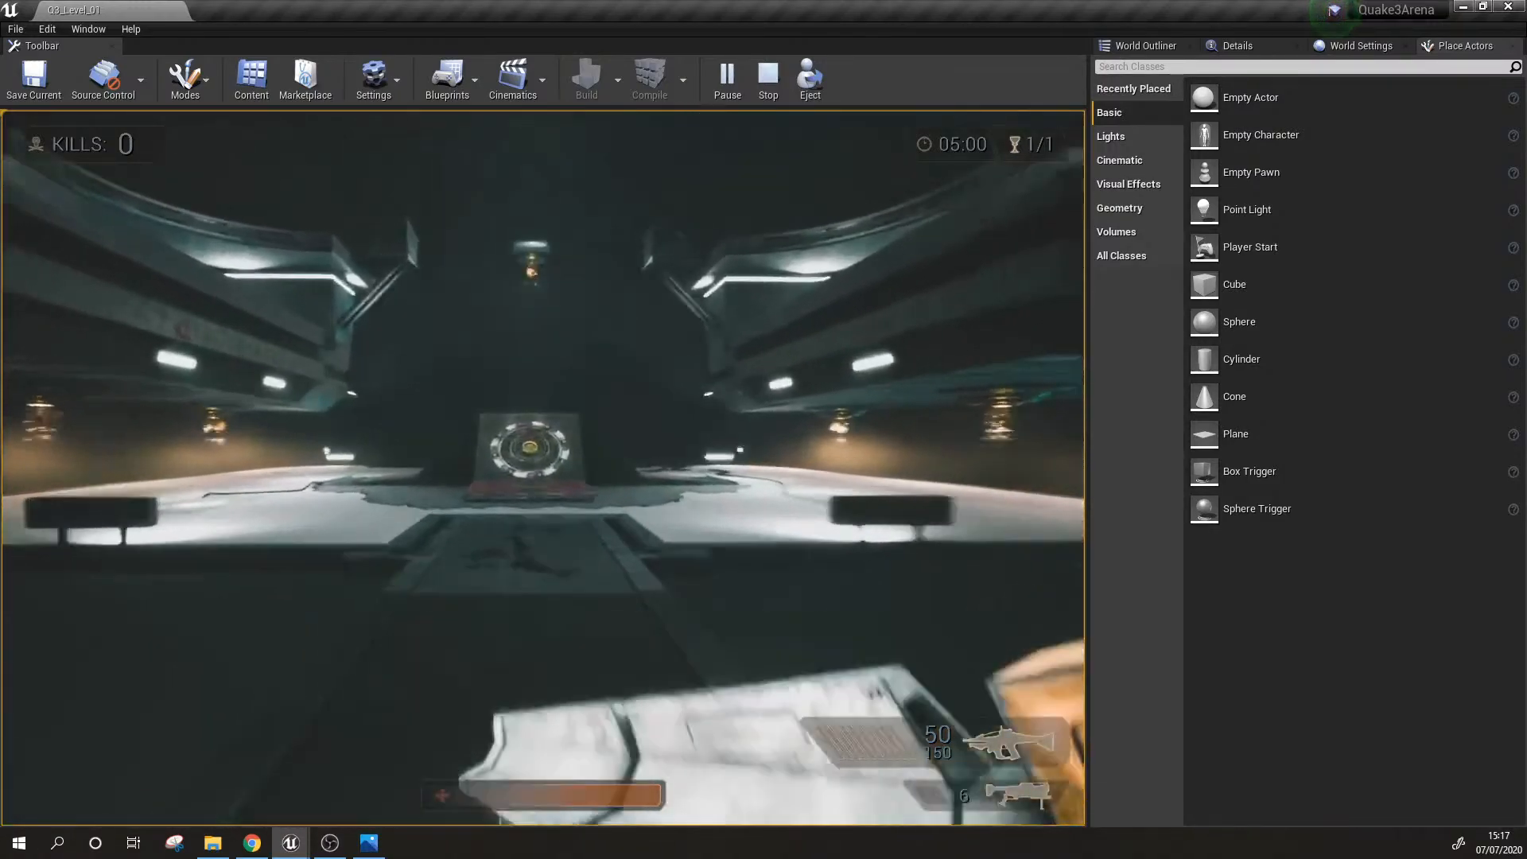
# Step: Playtest the upper side platform with the broken floor tiles and the red pickup, and end the playtest
pyautogui.press('w')
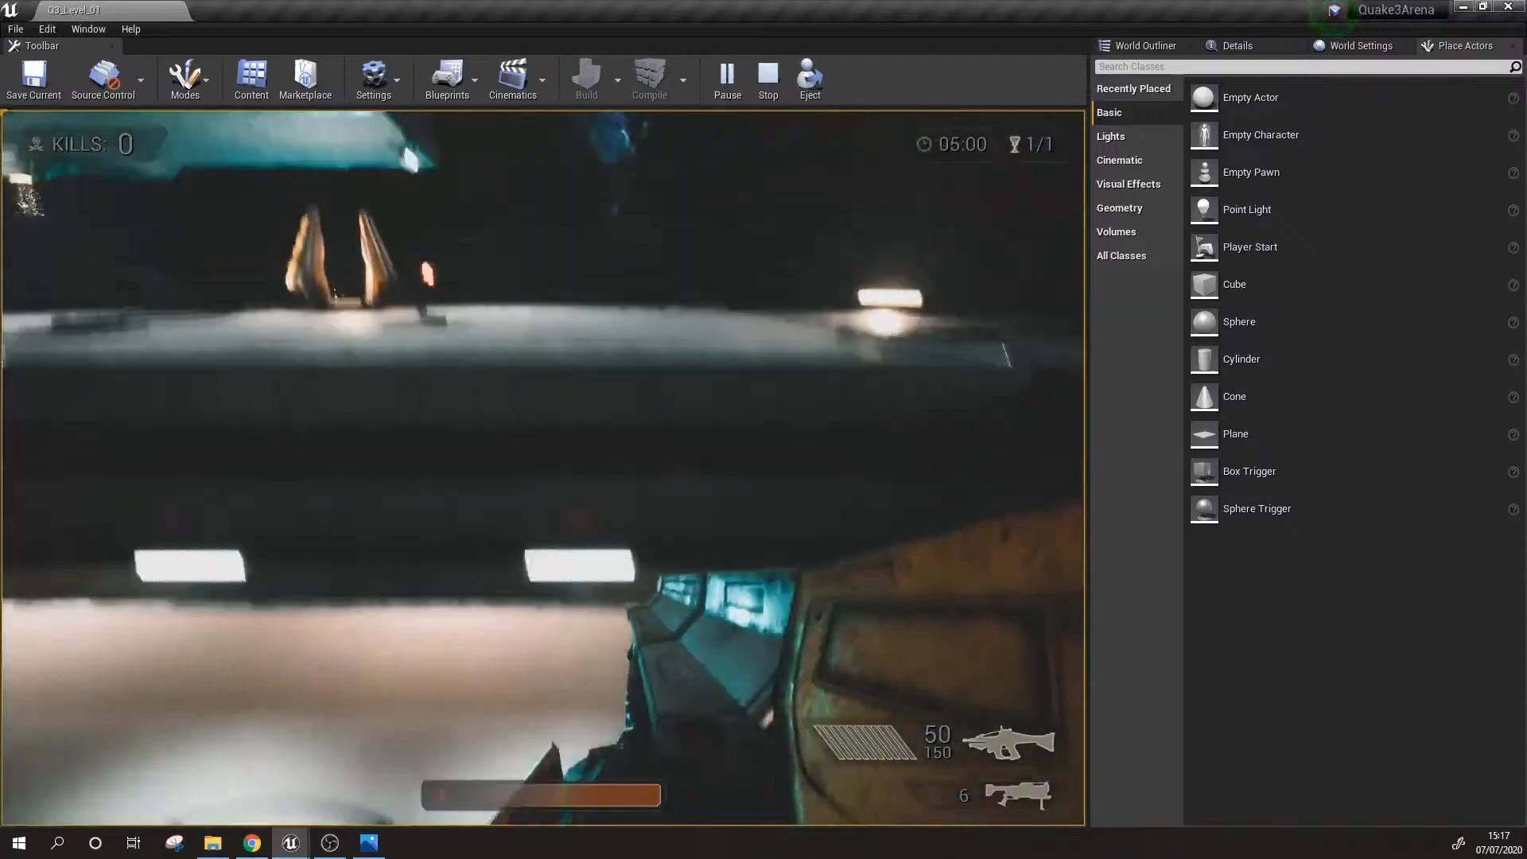
pyautogui.press('w')
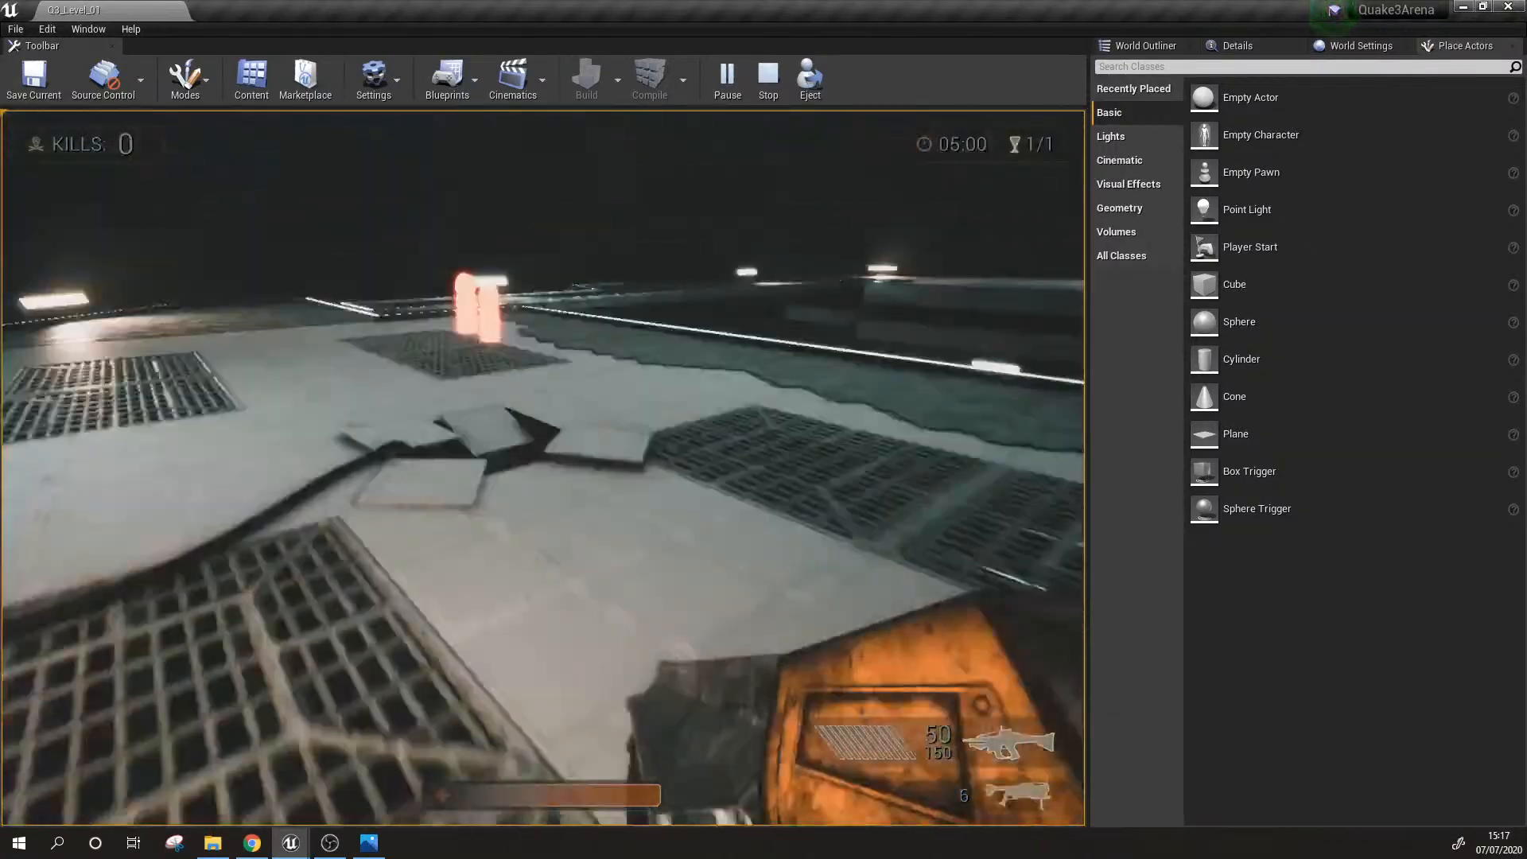
pyautogui.press('w')
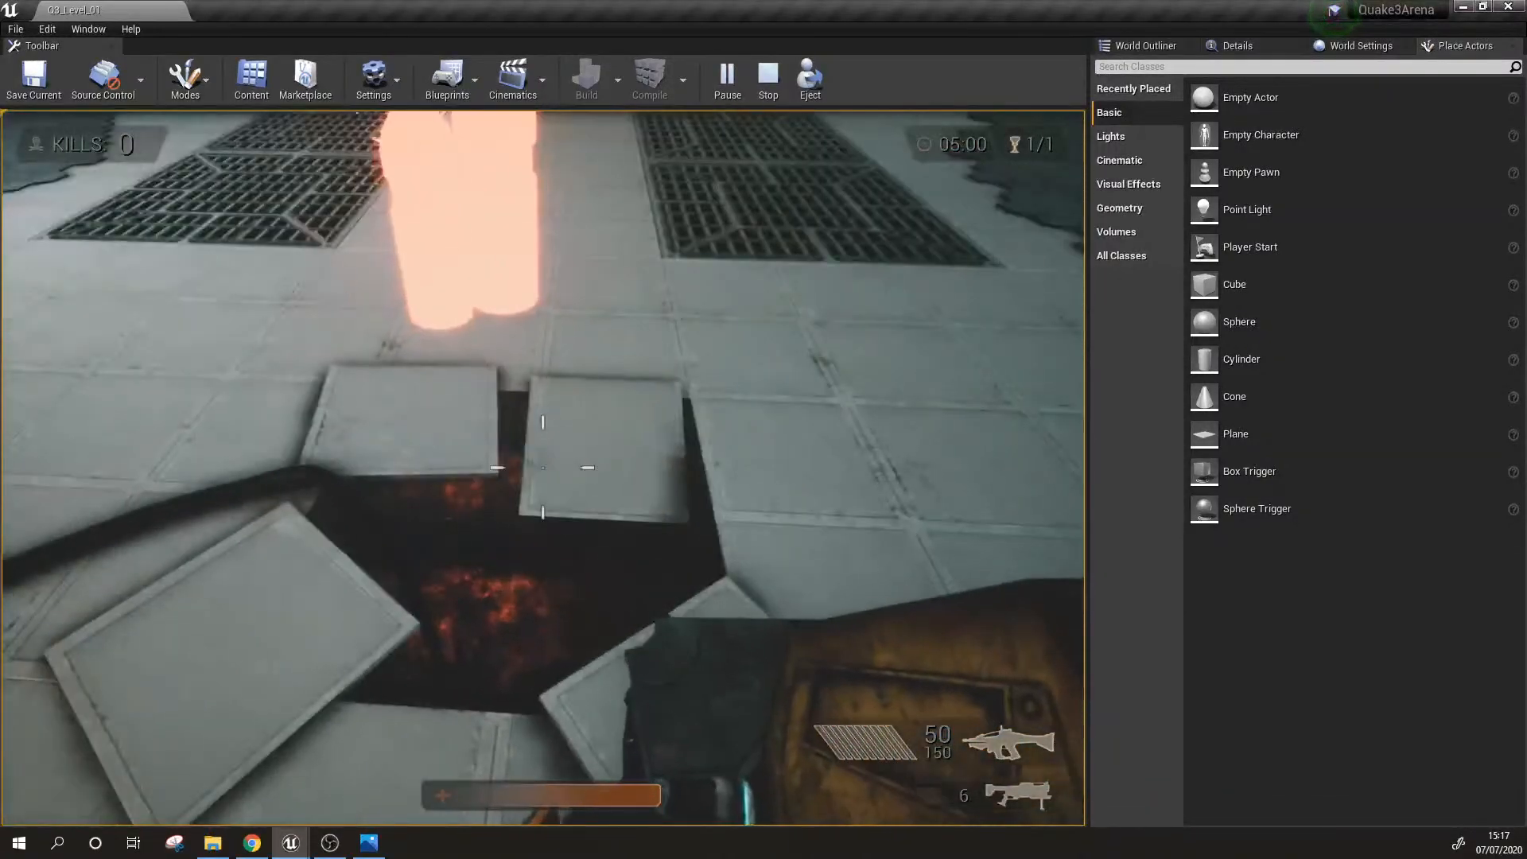
pyautogui.press('w')
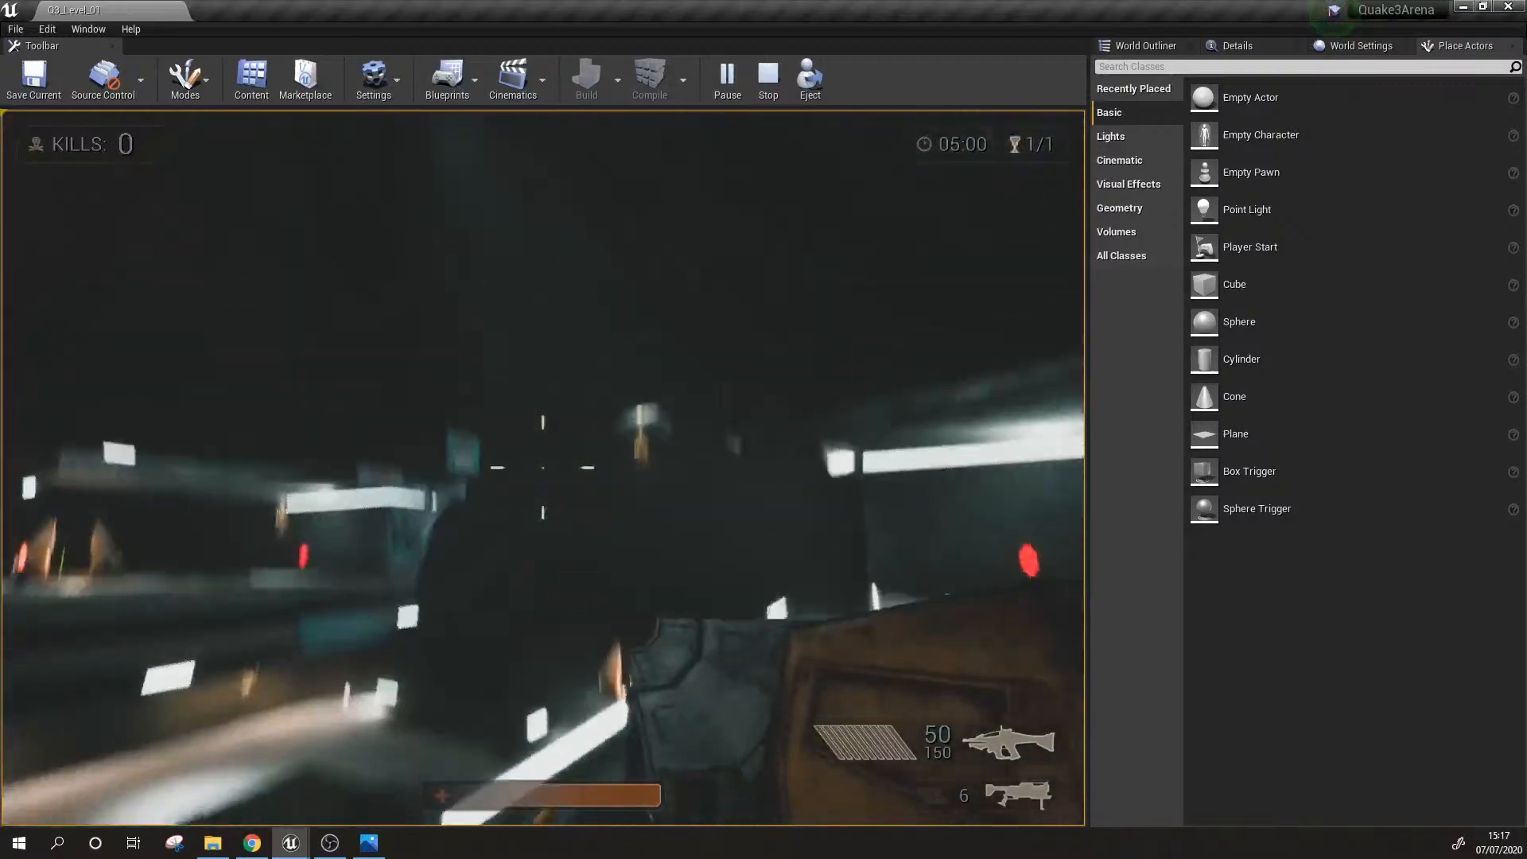
pyautogui.press('Escape')
pyautogui.press('f')
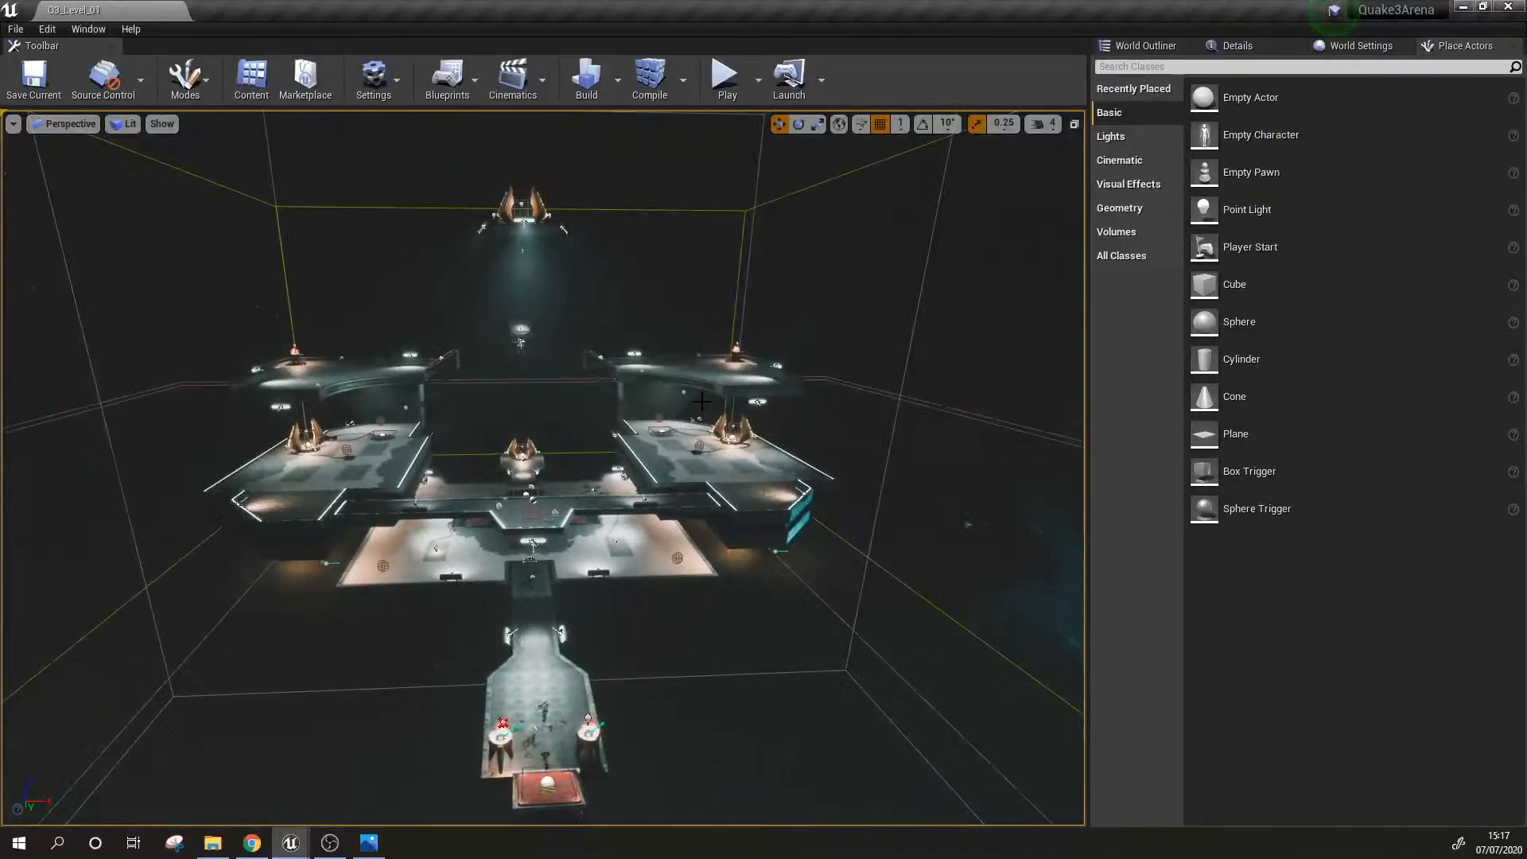
# Step: Survey the whole level from outside, examining the platforms and the volume outlines surrounding them
pyautogui.press('d')
pyautogui.moveTo(721, 404); pyautogui.dragTo(354, 425, button='right')
pyautogui.moveTo(670, 426); pyautogui.dragTo(917, 413, button='right')
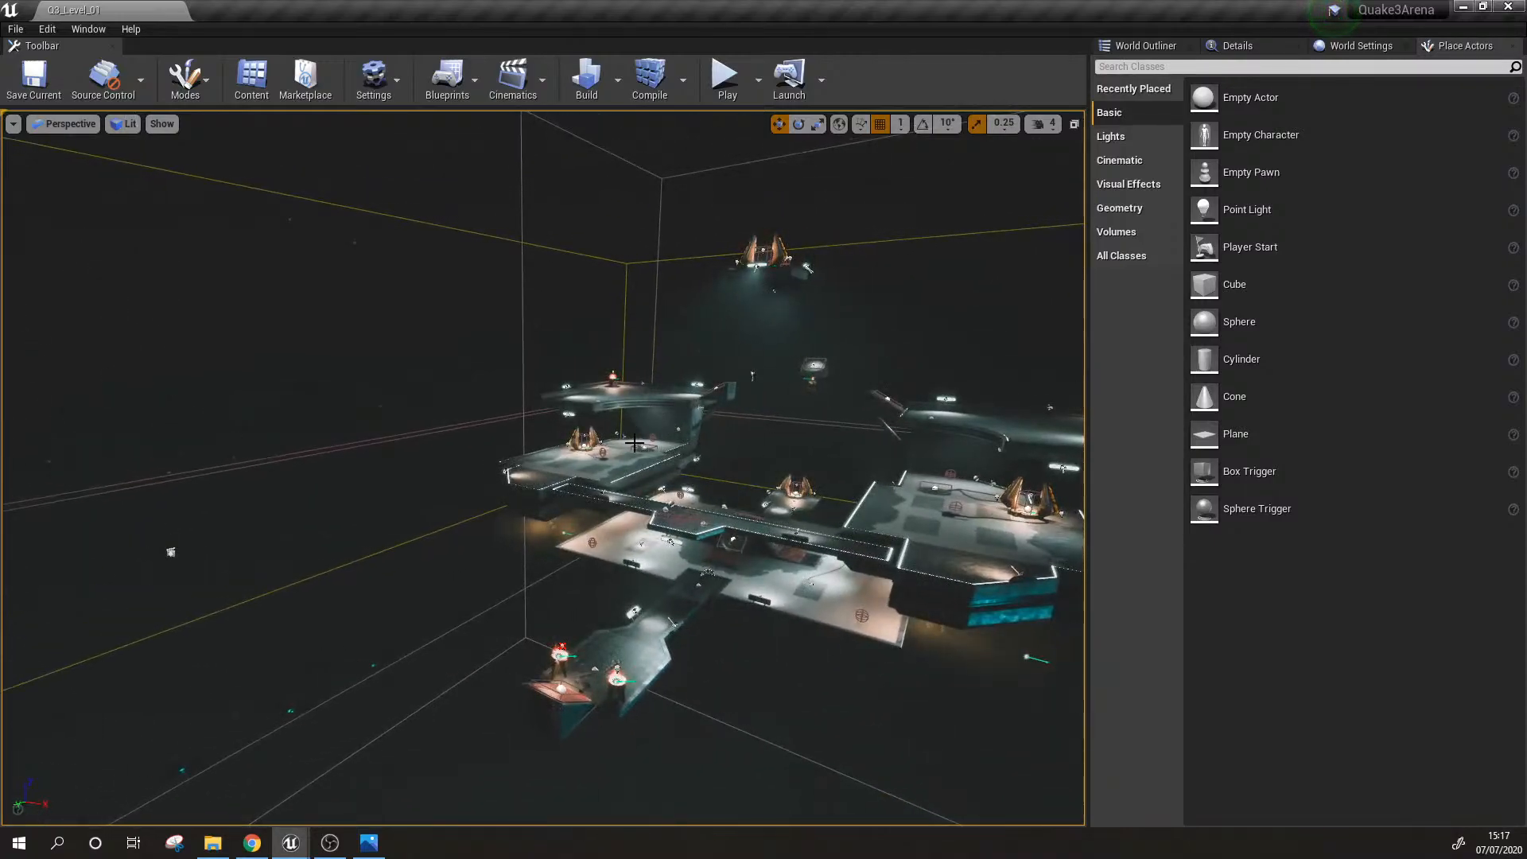
pyautogui.moveTo(573, 445); pyautogui.dragTo(358, 448, button='right')
pyautogui.press('g')
pyautogui.press('g')
# Step: Select the sky sphere surrounding the level and locate it in the World Outliner
pyautogui.click(599, 450)
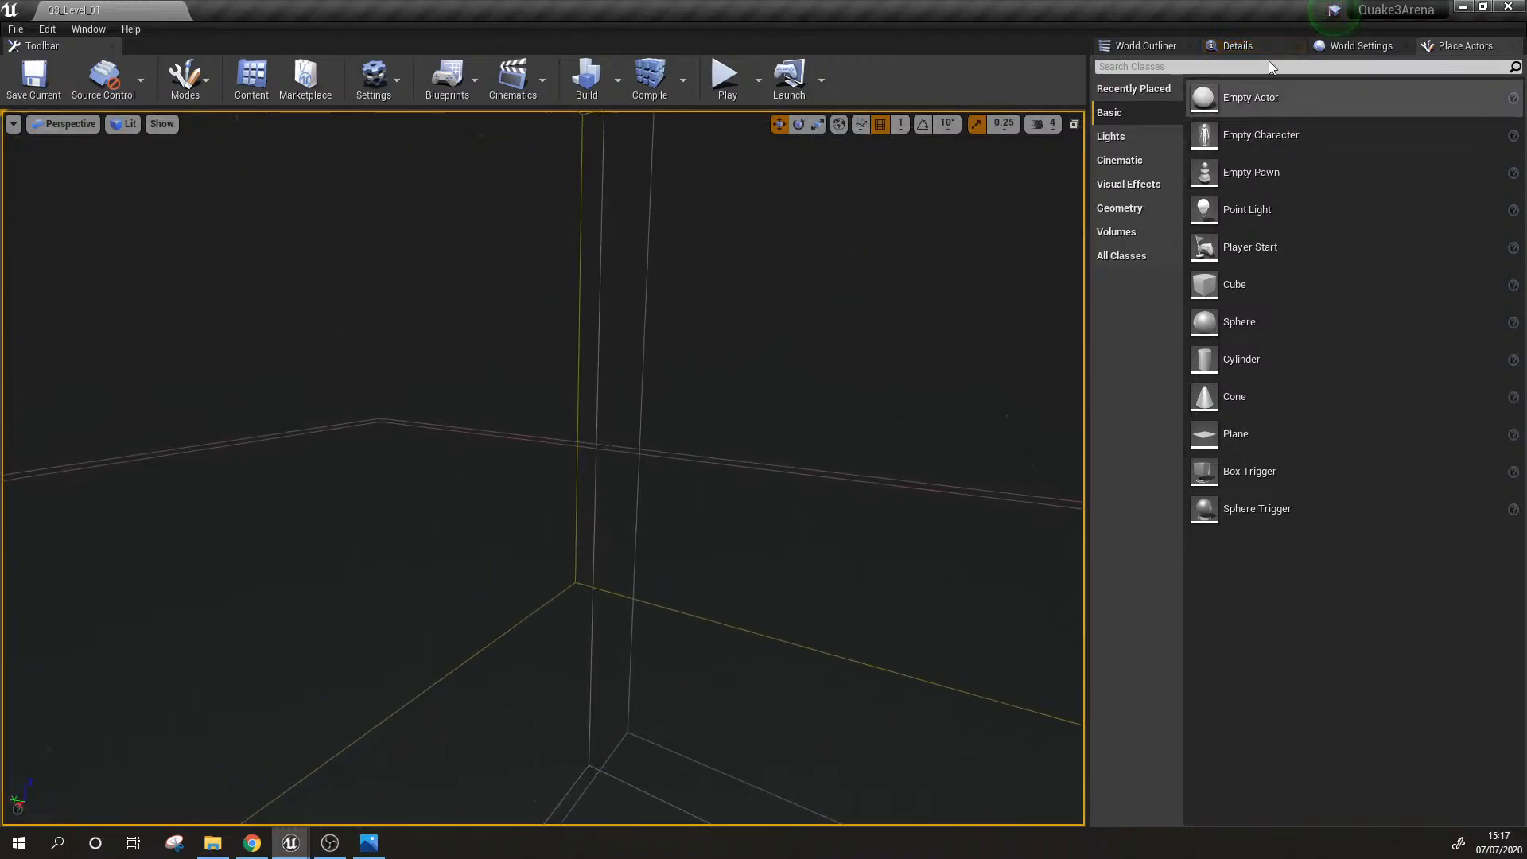
pyautogui.click(1253, 47)
pyautogui.click(1142, 48)
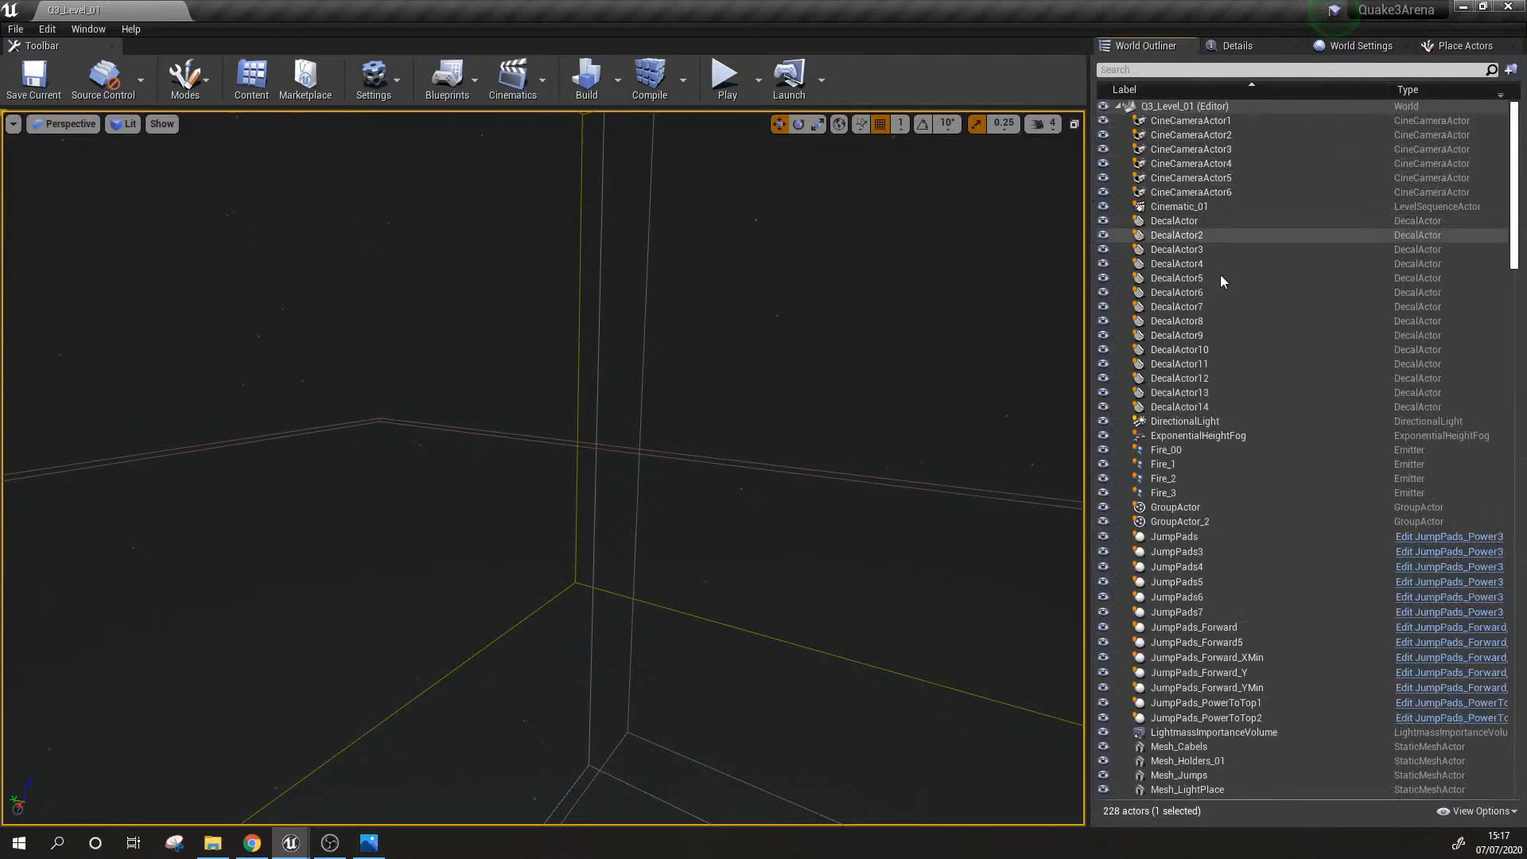
pyautogui.moveTo(784, 442); pyautogui.dragTo(971, 442, button='right')
pyautogui.moveTo(752, 491)
pyautogui.mouseDown(button='right')
pyautogui.moveTo(827, 491)
pyautogui.moveTo(708, 490)
pyautogui.moveTo(752, 492)
pyautogui.mouseUp(button='right')
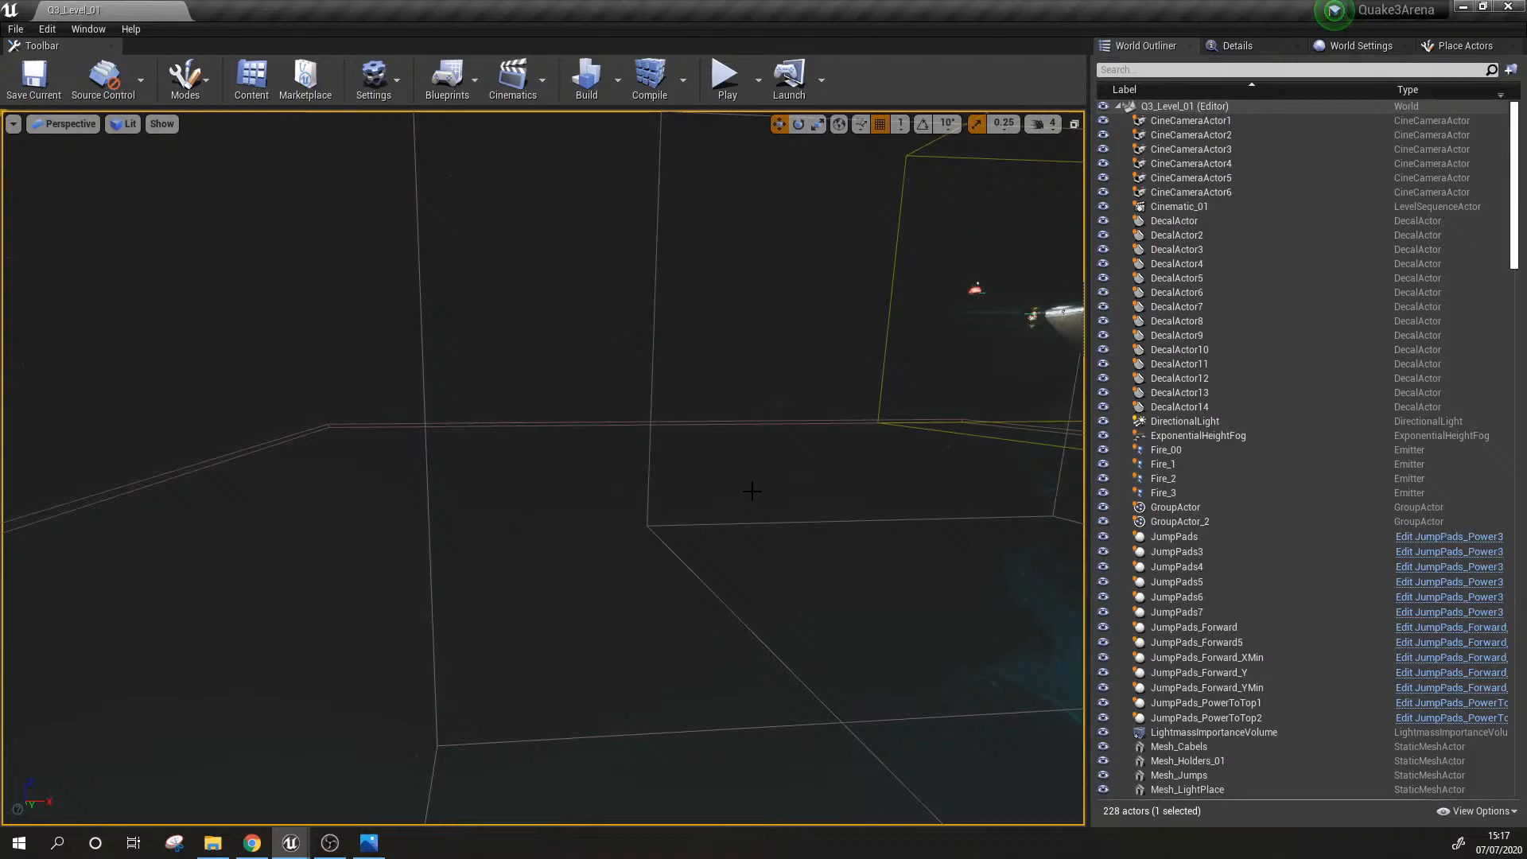
pyautogui.click(639, 422)
pyautogui.moveTo(705, 447); pyautogui.dragTo(632, 430, button='right')
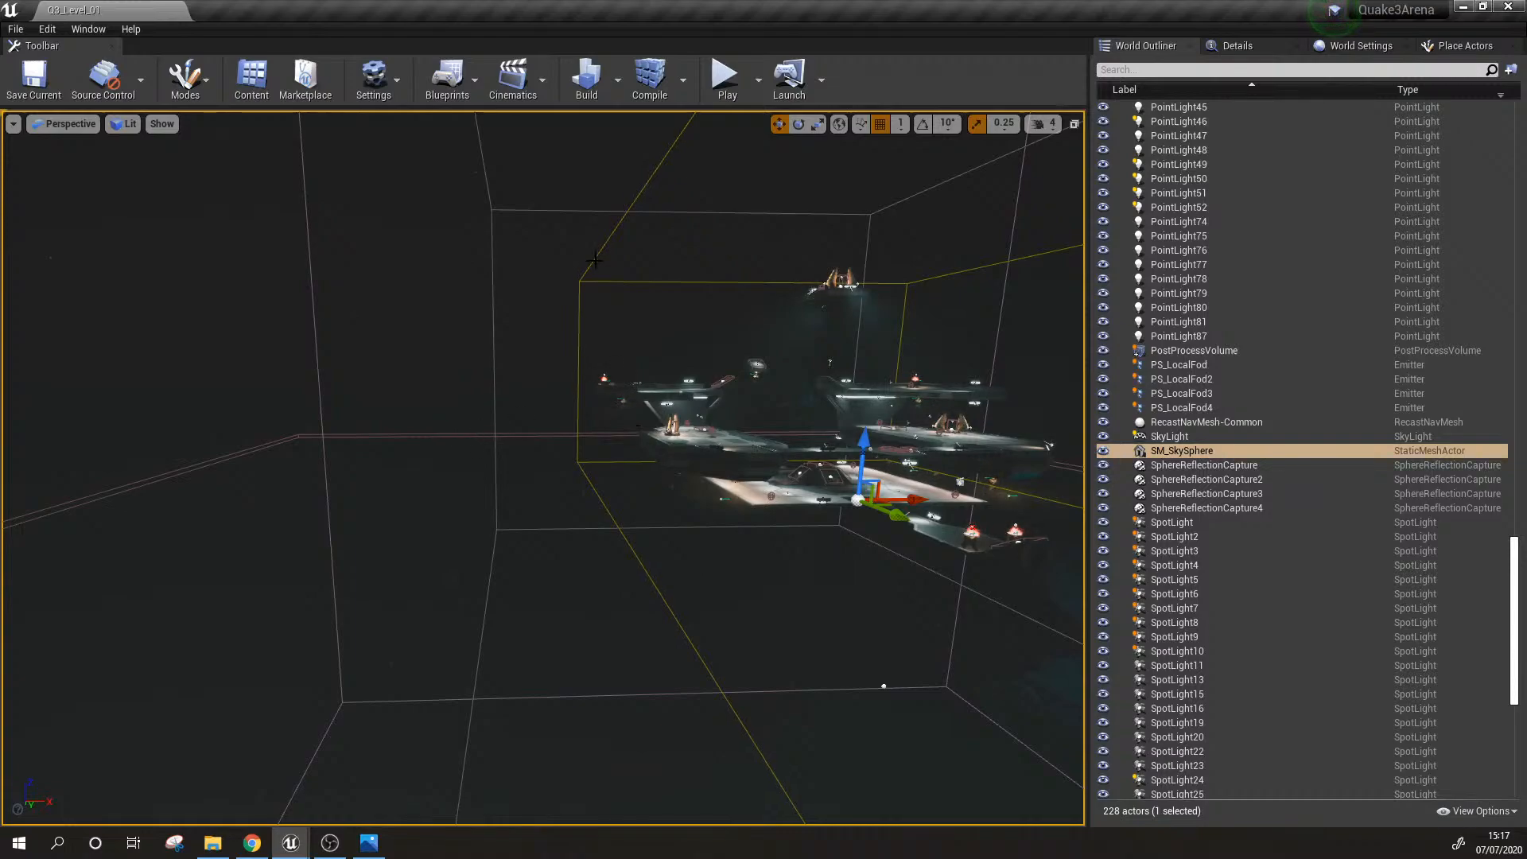
pyautogui.click(789, 430)
pyautogui.moveTo(789, 429); pyautogui.dragTo(419, 398, button='right')
# Step: Select the nav mesh bounds volume and then the post process volume enclosing the level by their outlines
pyautogui.click(337, 498)
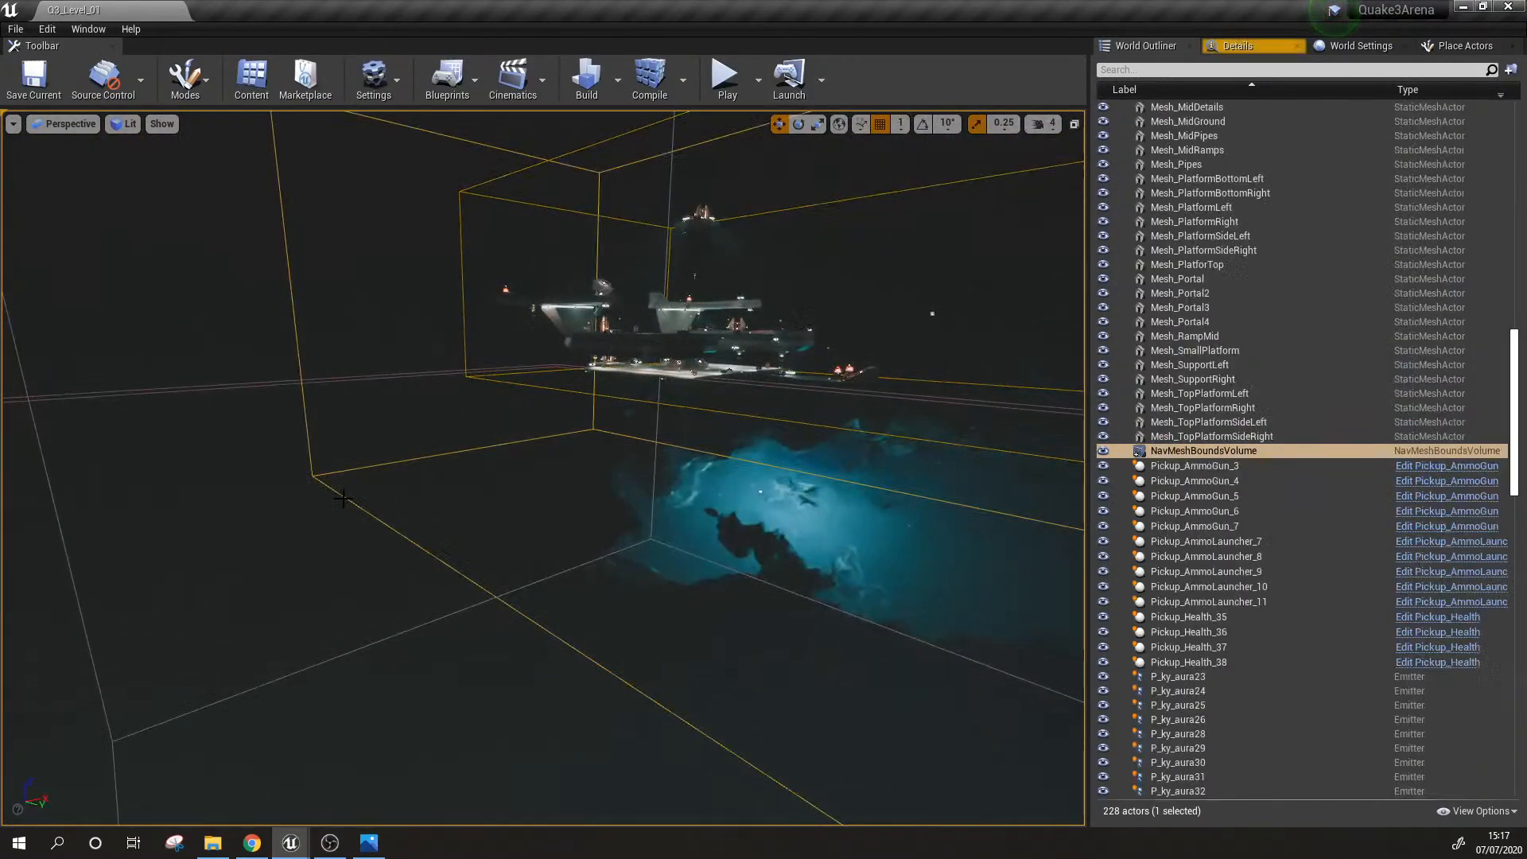
pyautogui.moveTo(338, 498); pyautogui.dragTo(497, 395, button='right')
pyautogui.click(253, 391)
pyautogui.press('w')
pyautogui.press('s')
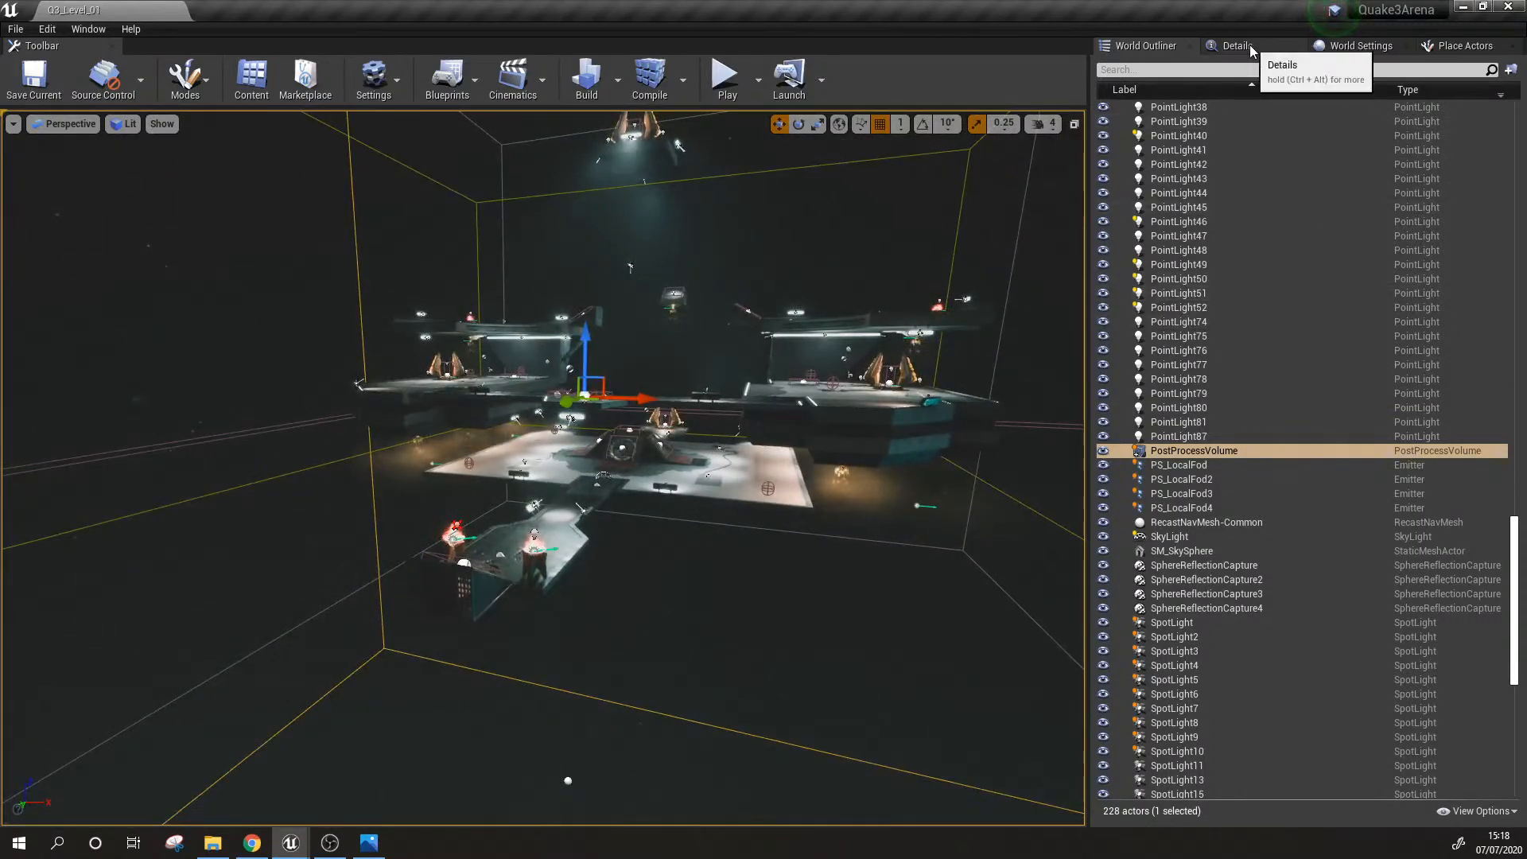
# Step: Open the post process volume's details and look through its Lens, Color Grading and Film settings
pyautogui.click(1249, 45)
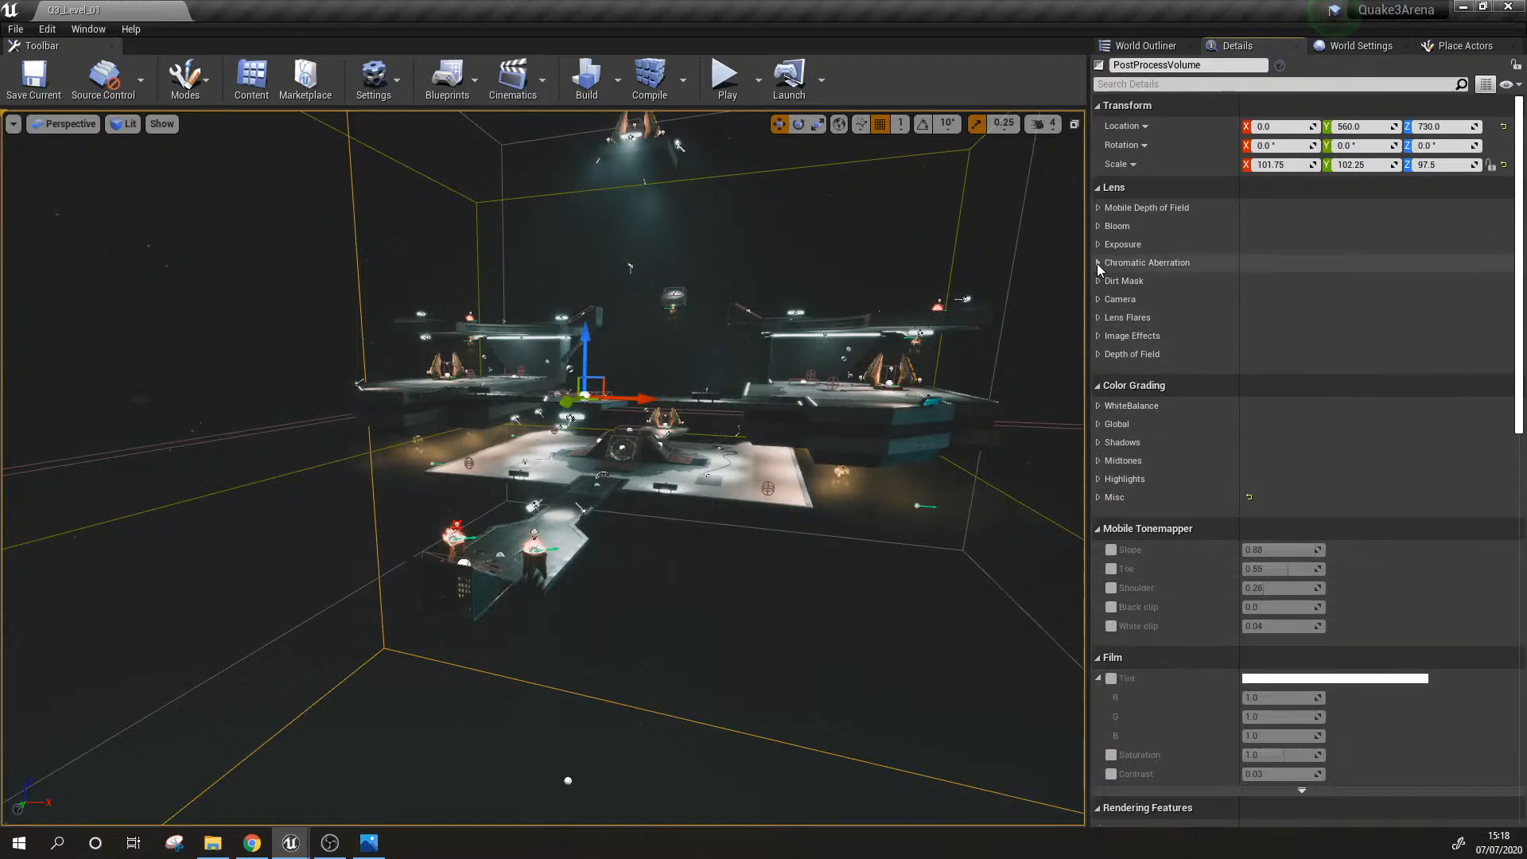
pyautogui.scroll(-5, 1281, 538)
pyautogui.scroll(2, 1268, 538)
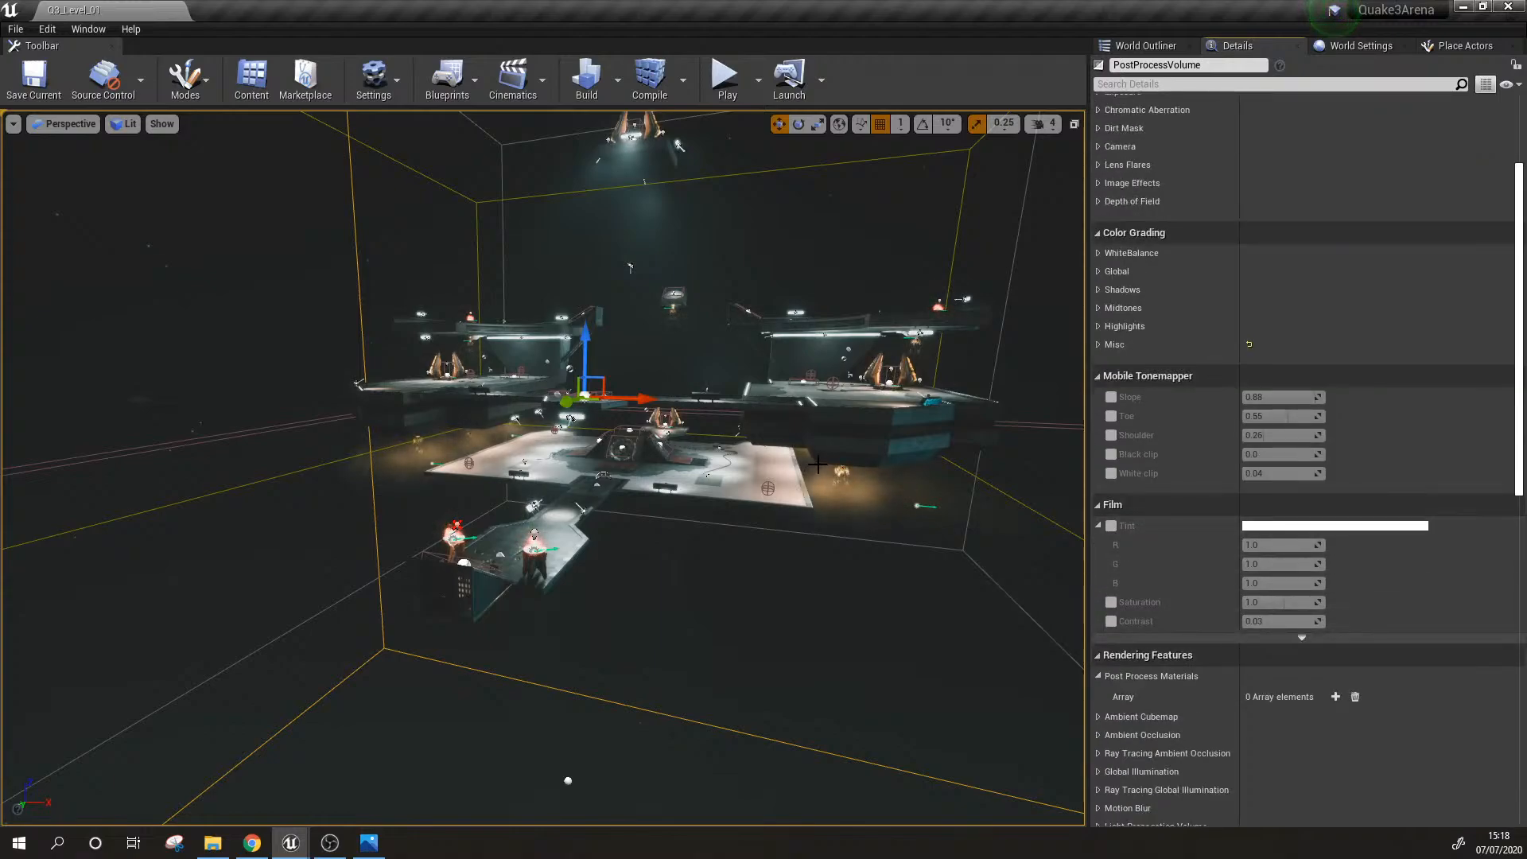
# Step: Expand the post process volume's Misc color grading settings to inspect the LUT, and postpone the pending autosave
pyautogui.moveTo(816, 467); pyautogui.dragTo(754, 471, button='right')
pyautogui.press('w')
pyautogui.press('d')
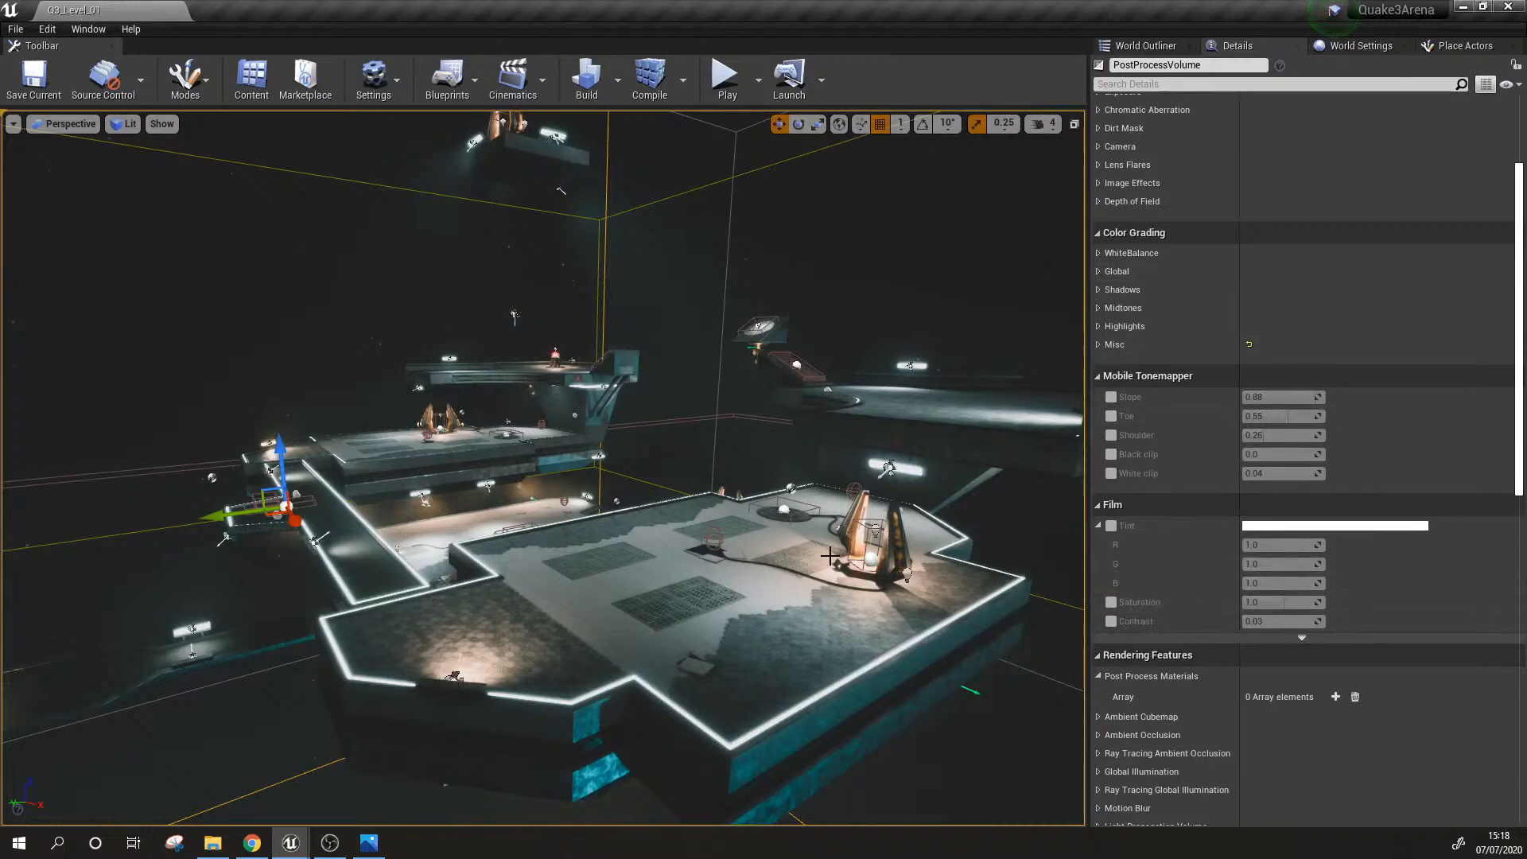
pyautogui.moveTo(831, 556); pyautogui.dragTo(855, 561, button='right')
pyautogui.scroll(2, 1186, 448)
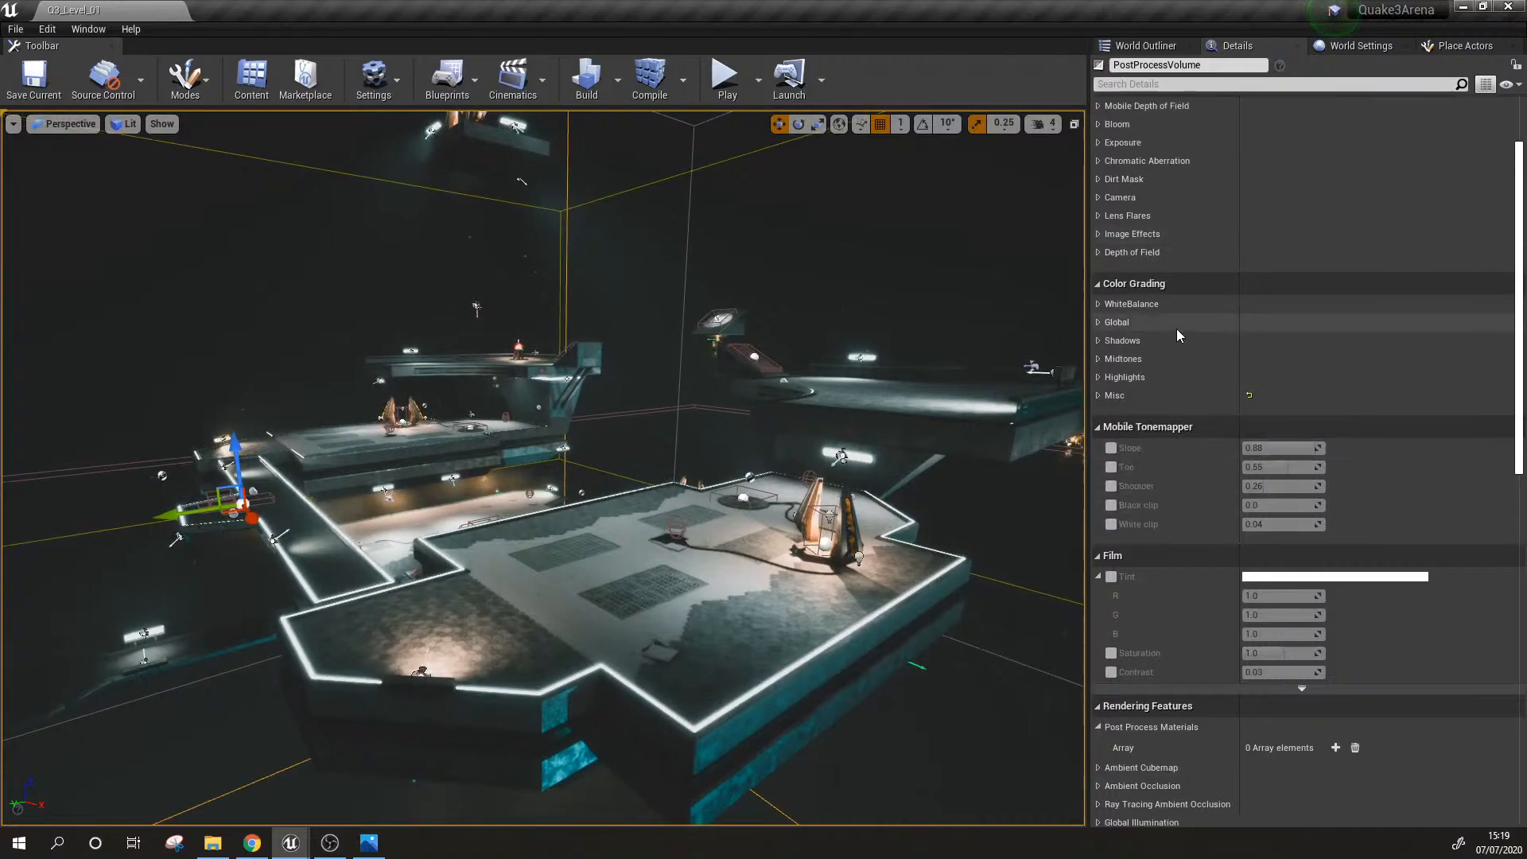
pyautogui.click(1098, 396)
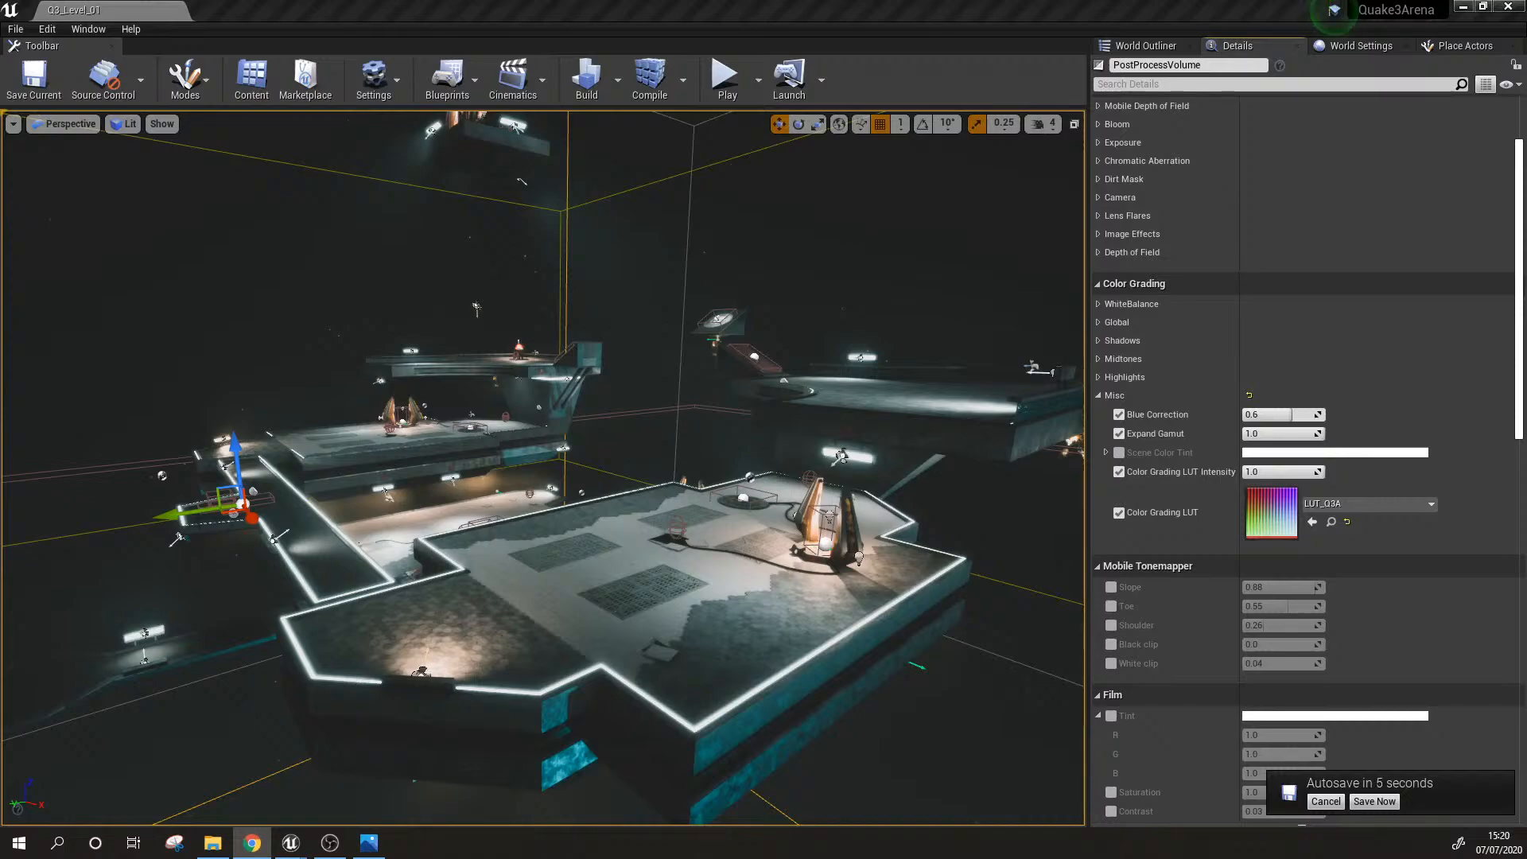
pyautogui.click(1338, 806)
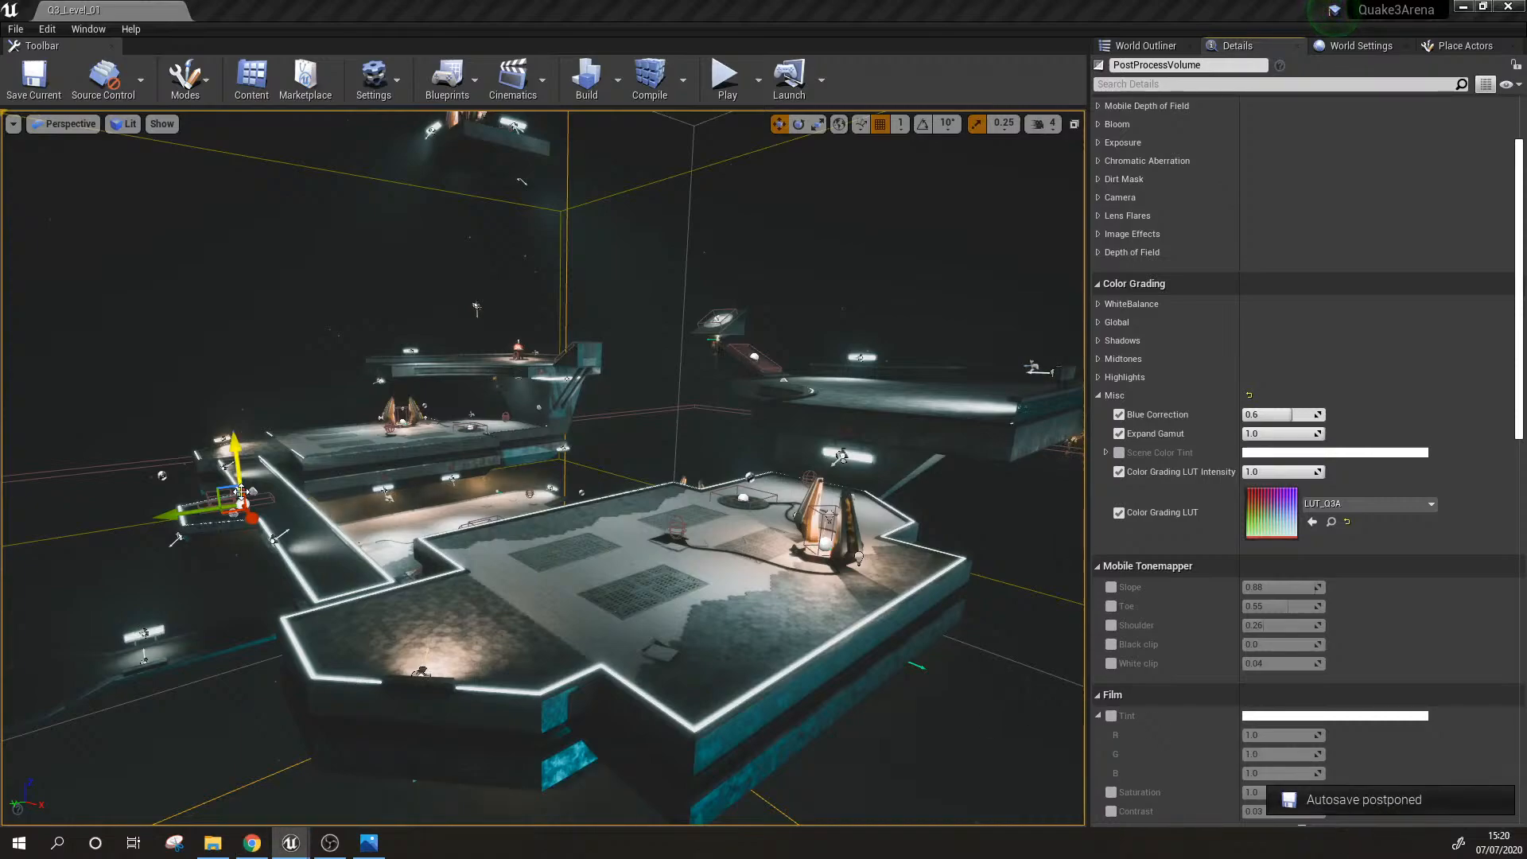
# Step: Clear the selection, check the nav mesh bounds volume's details, and reselect the post process volume
pyautogui.moveTo(643, 525); pyautogui.dragTo(605, 521, button='right')
pyautogui.press('Escape')
pyautogui.moveTo(609, 231); pyautogui.dragTo(627, 230, button='right')
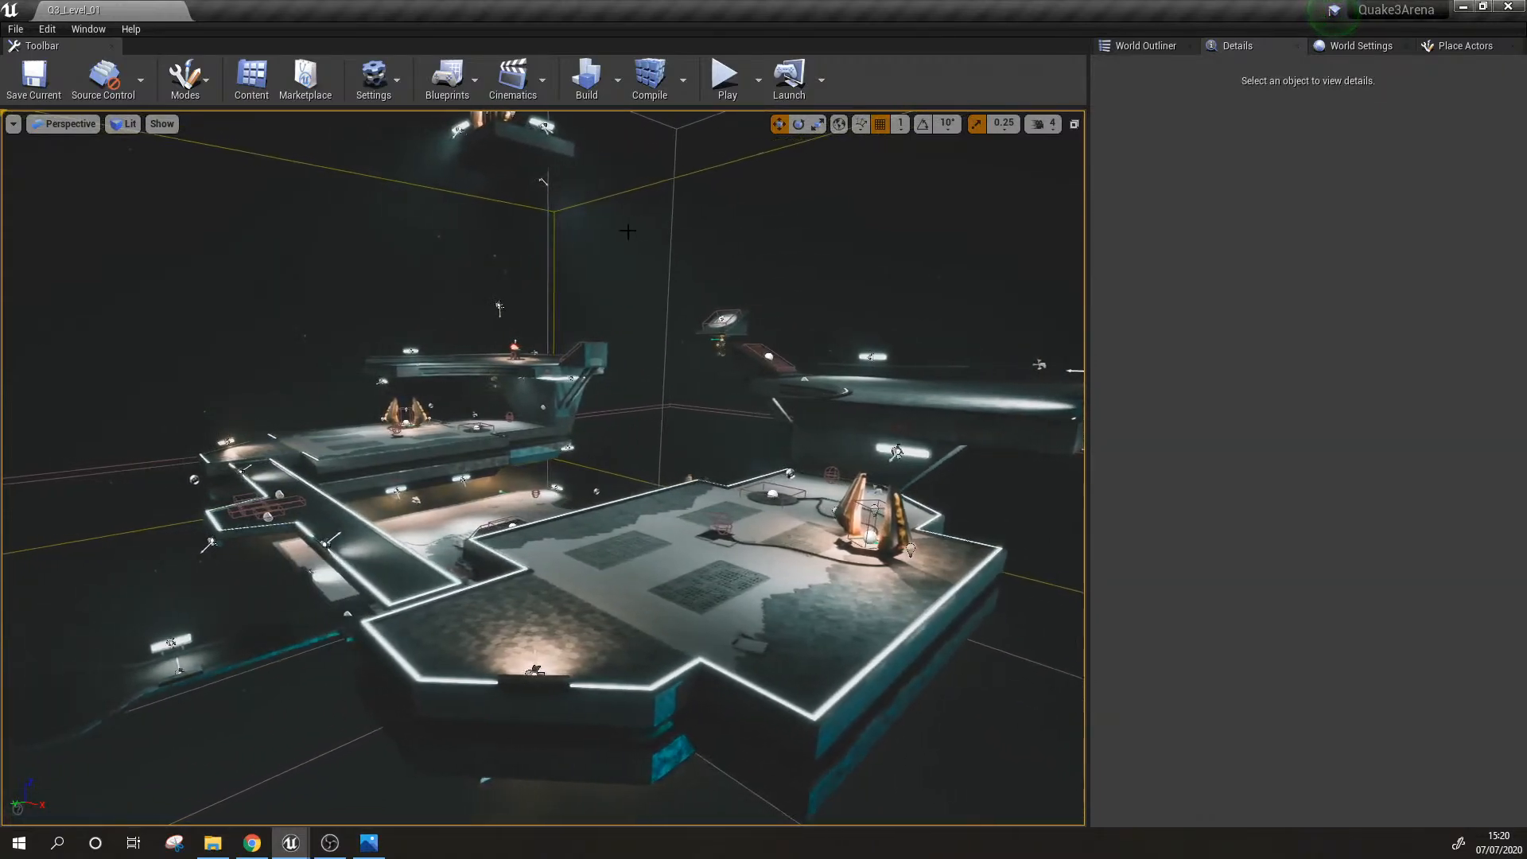
pyautogui.click(599, 199)
pyautogui.click(676, 152)
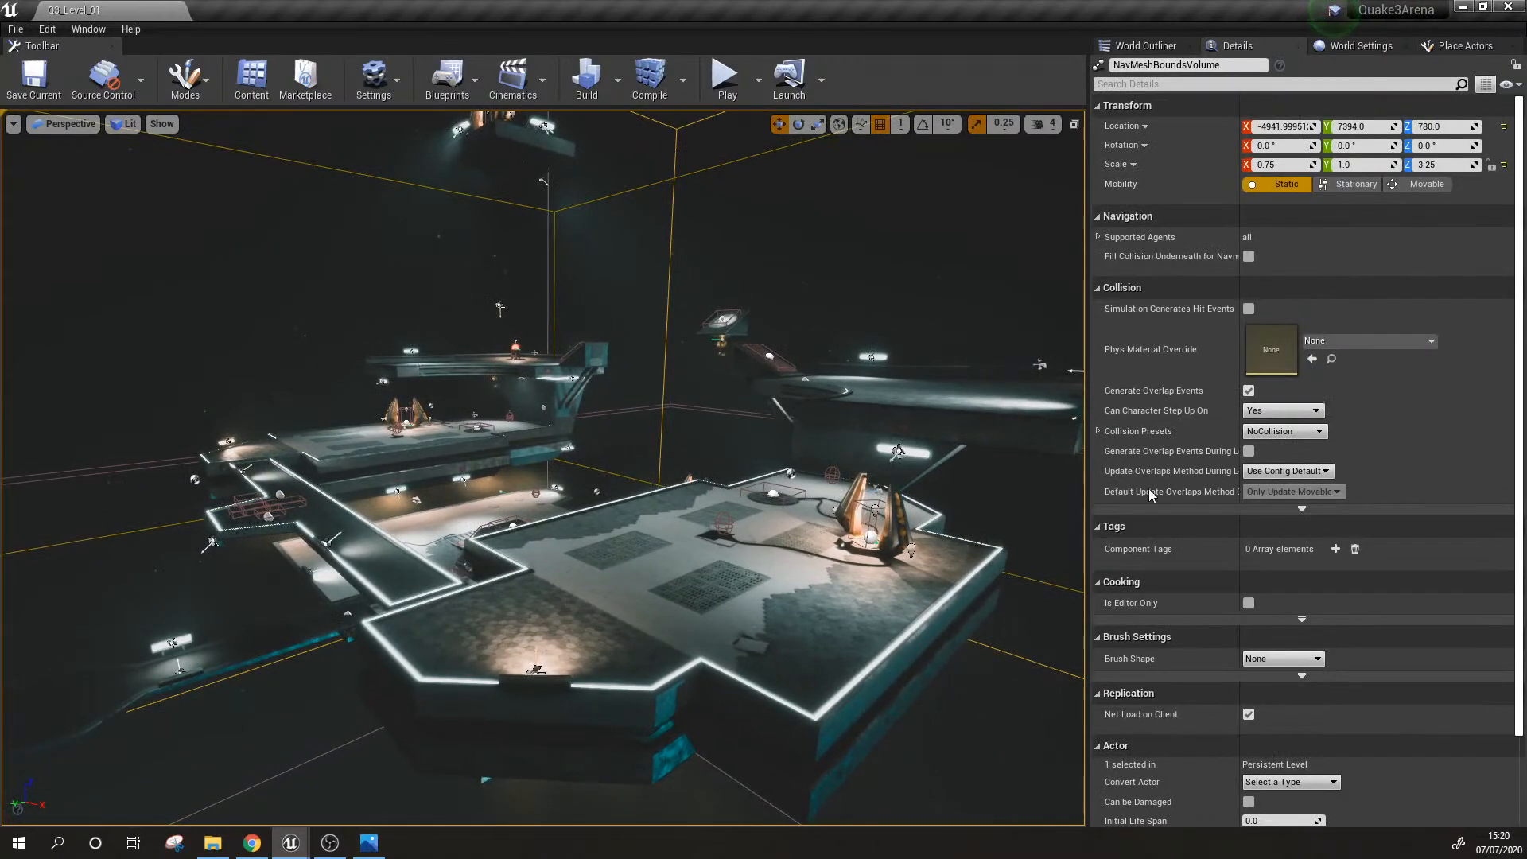
pyautogui.click(548, 205)
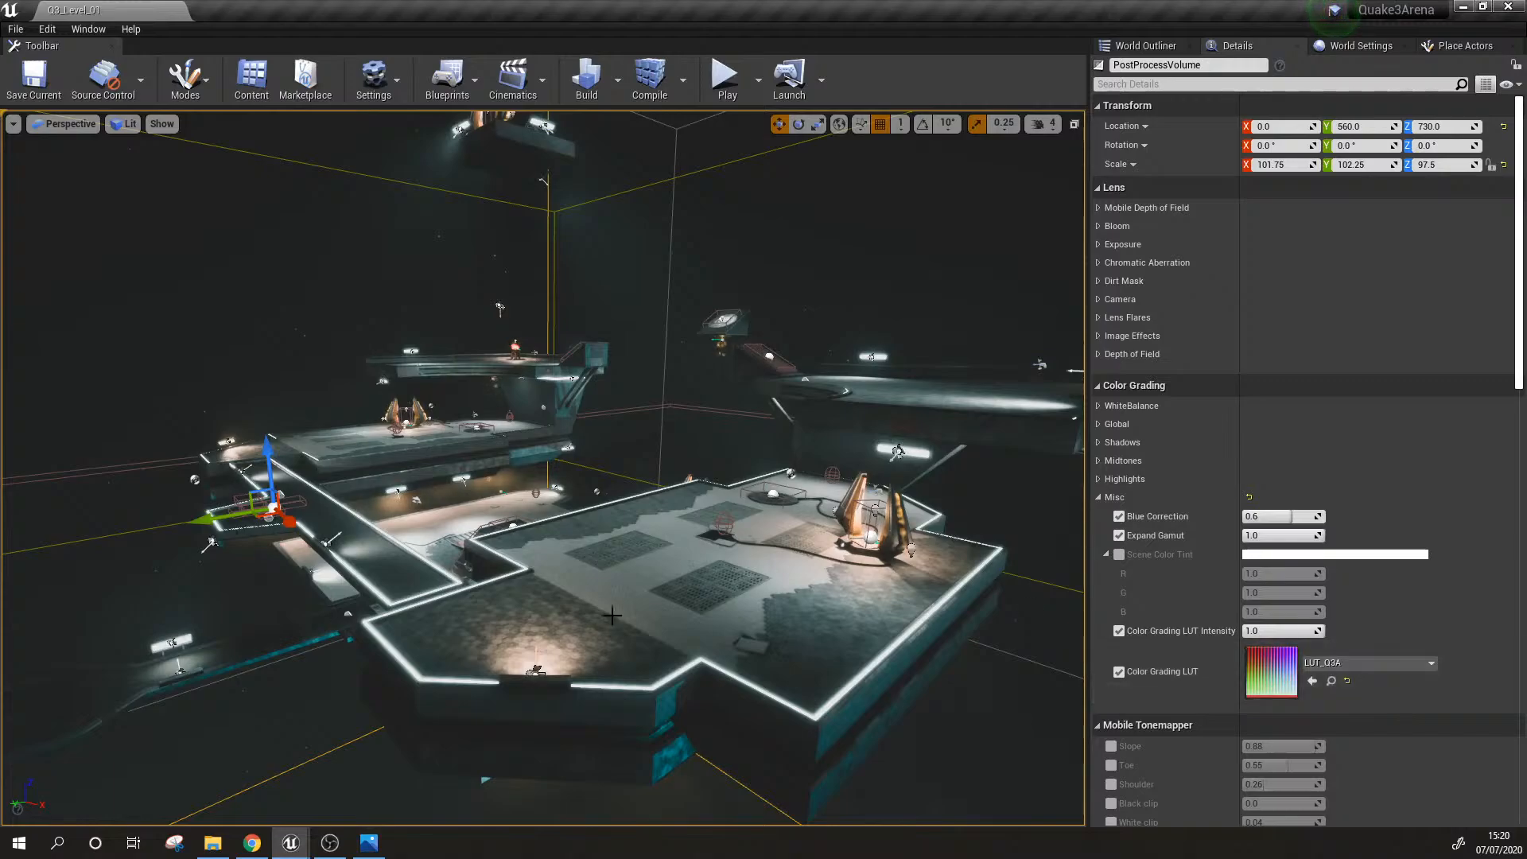
# Step: Examine the color-graded platforms, central jump pads and glowing-edged walkway from above with nothing selected
pyautogui.moveTo(684, 461); pyautogui.dragTo(796, 541, button='right')
pyautogui.moveTo(621, 500)
pyautogui.mouseDown(button='right')
pyautogui.moveTo(700, 470)
pyautogui.moveTo(620, 500)
pyautogui.moveTo(642, 509)
pyautogui.mouseUp(button='right')
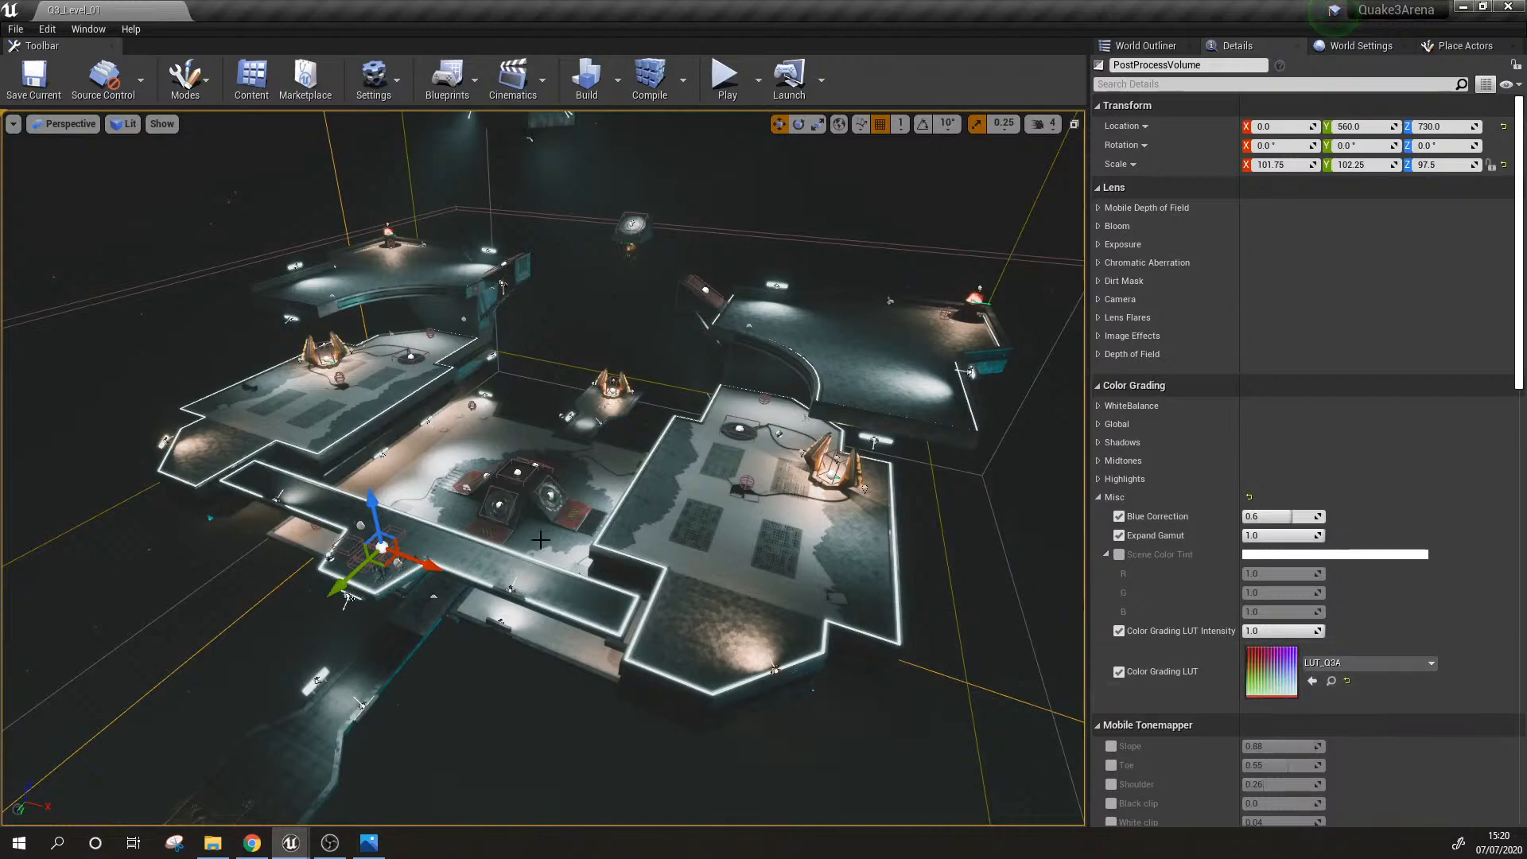
pyautogui.keyDown('alt'); pyautogui.moveTo(549, 521); pyautogui.dragTo(513, 509); pyautogui.keyUp('alt')
pyautogui.press('Escape')
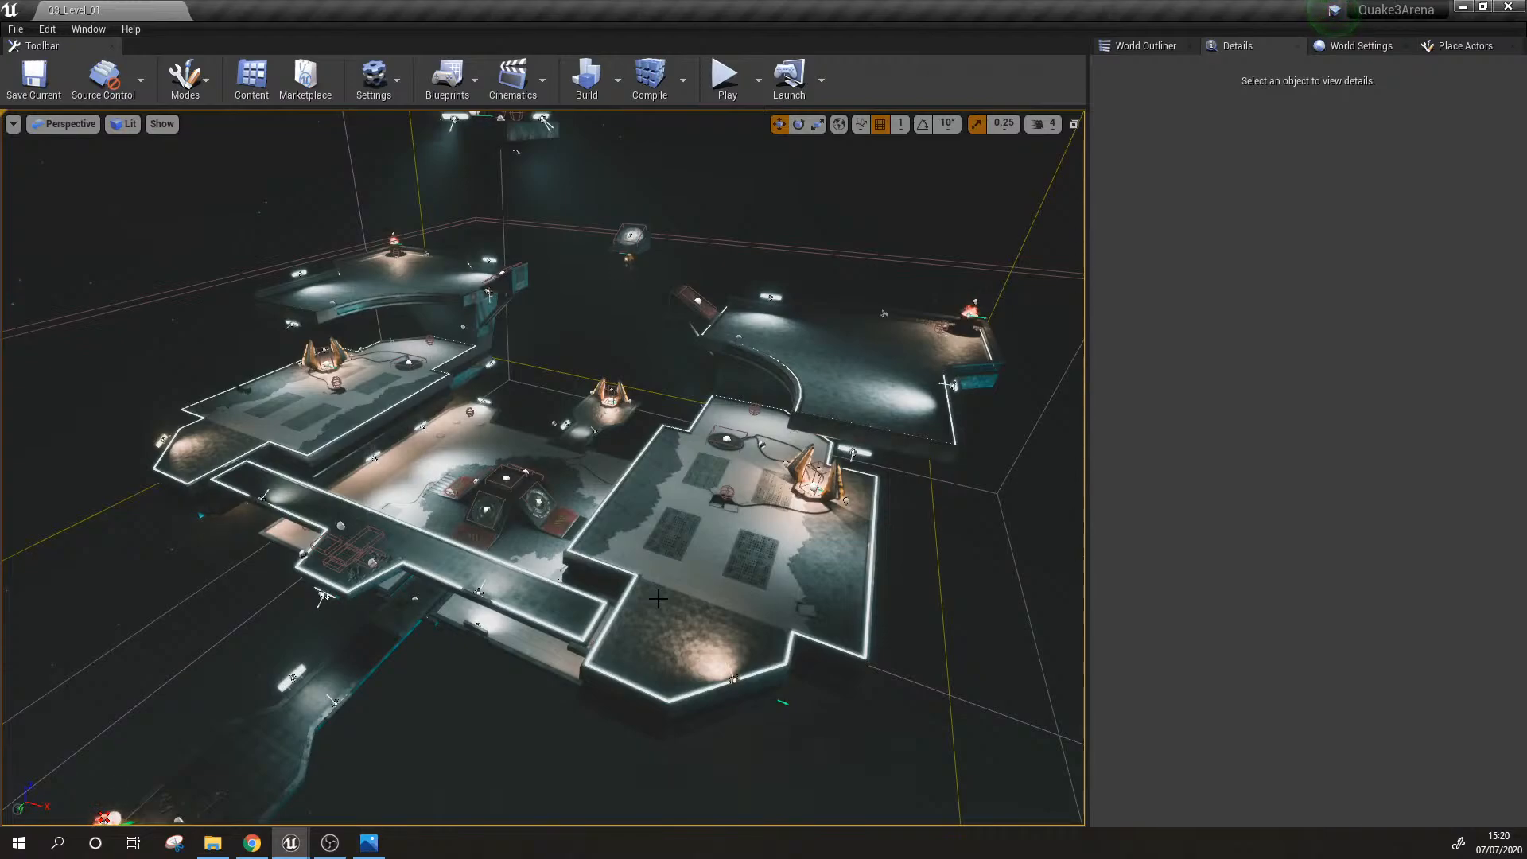
pyautogui.scroll(5, 649, 597)
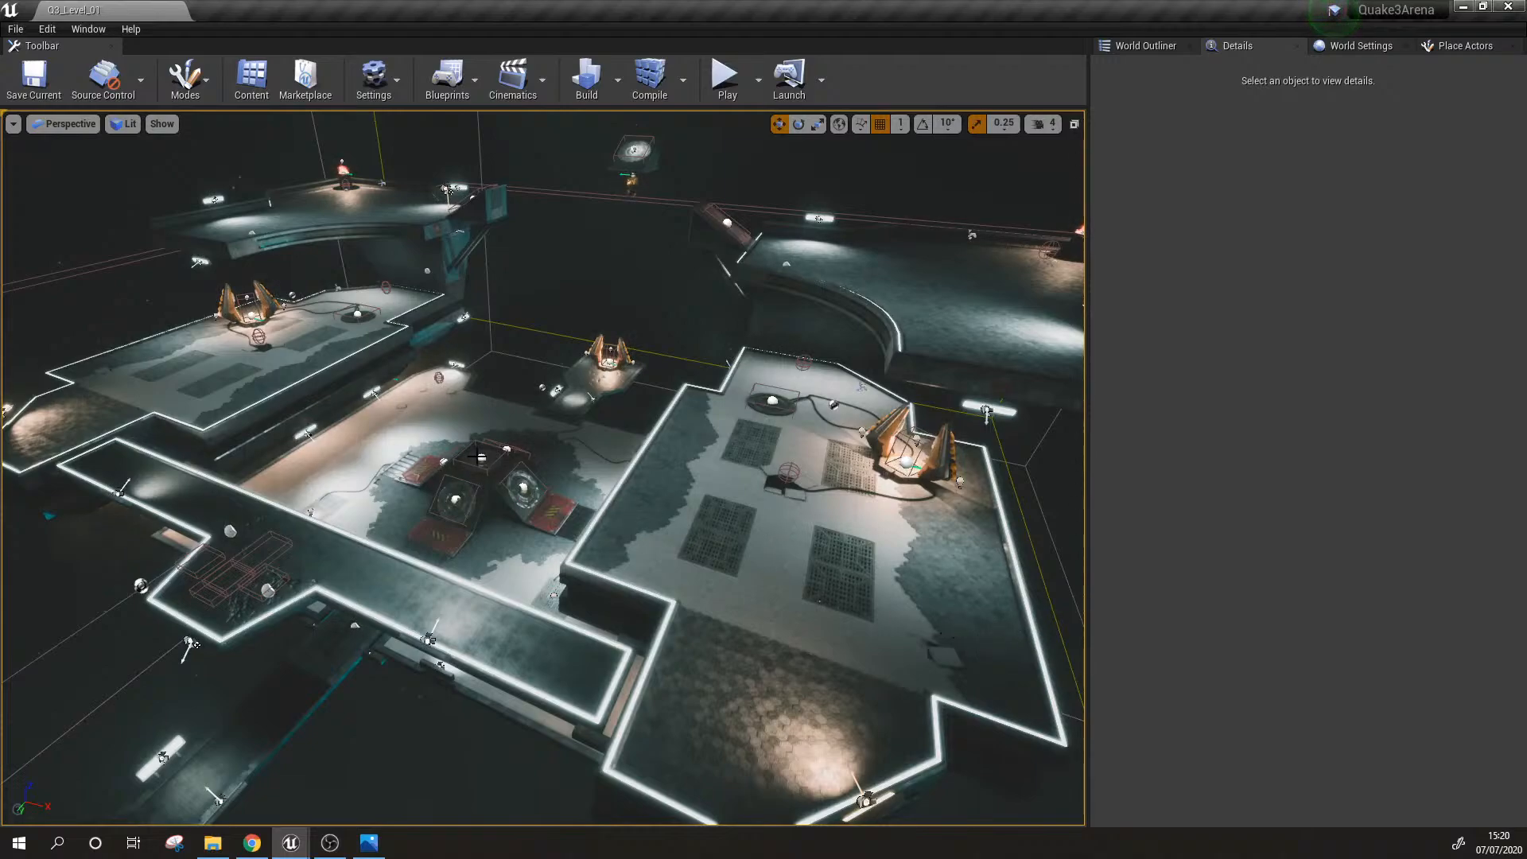
# Step: Check the details of the nav mesh bounds volume, the Lightmass importance volume and the post process volume in turn
pyautogui.moveTo(845, 560); pyautogui.dragTo(831, 554, button='right')
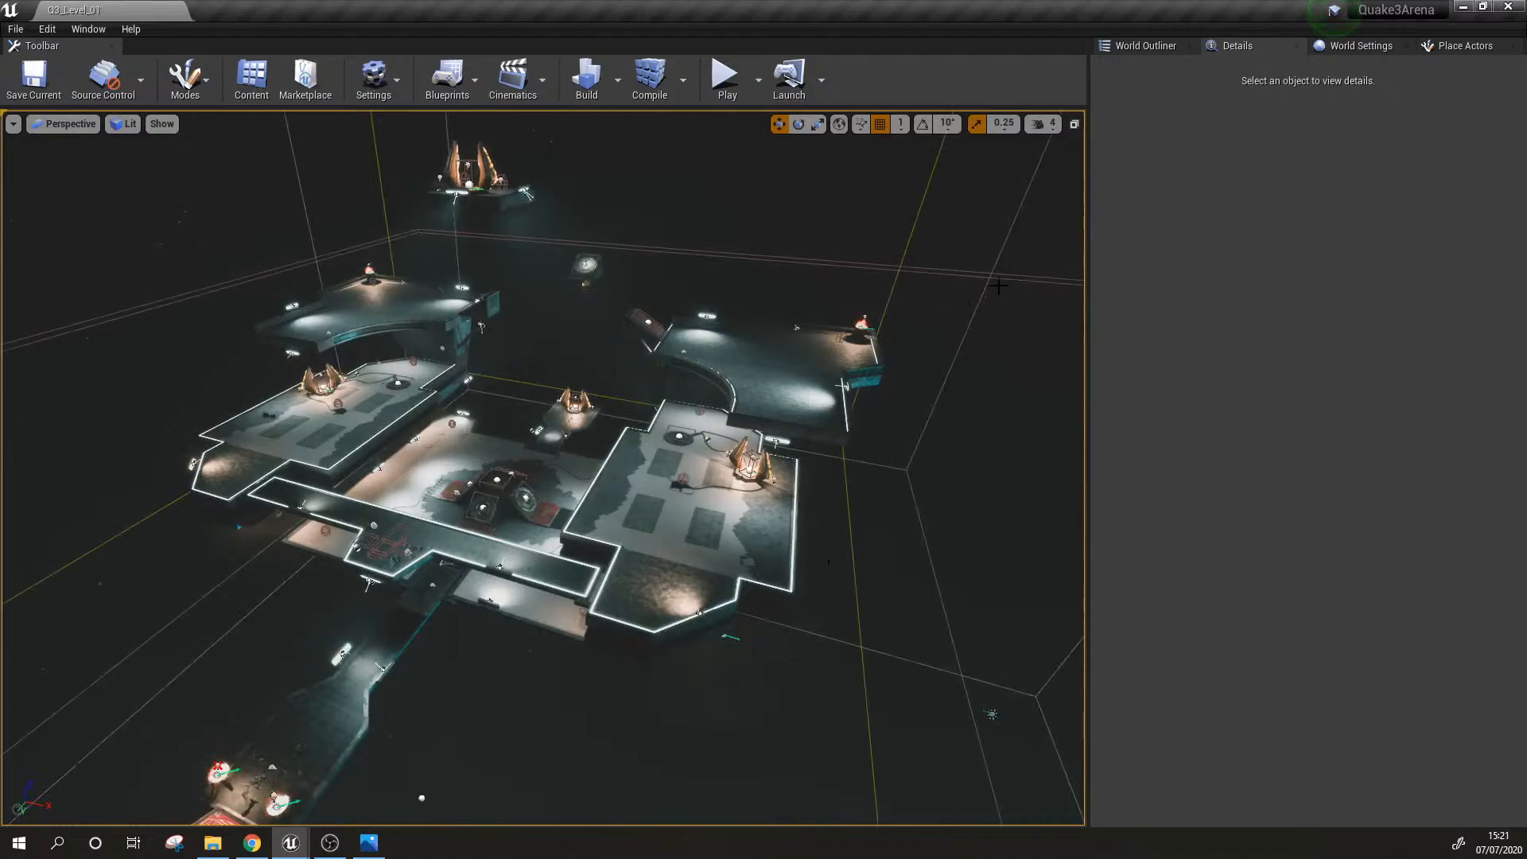
pyautogui.click(997, 285)
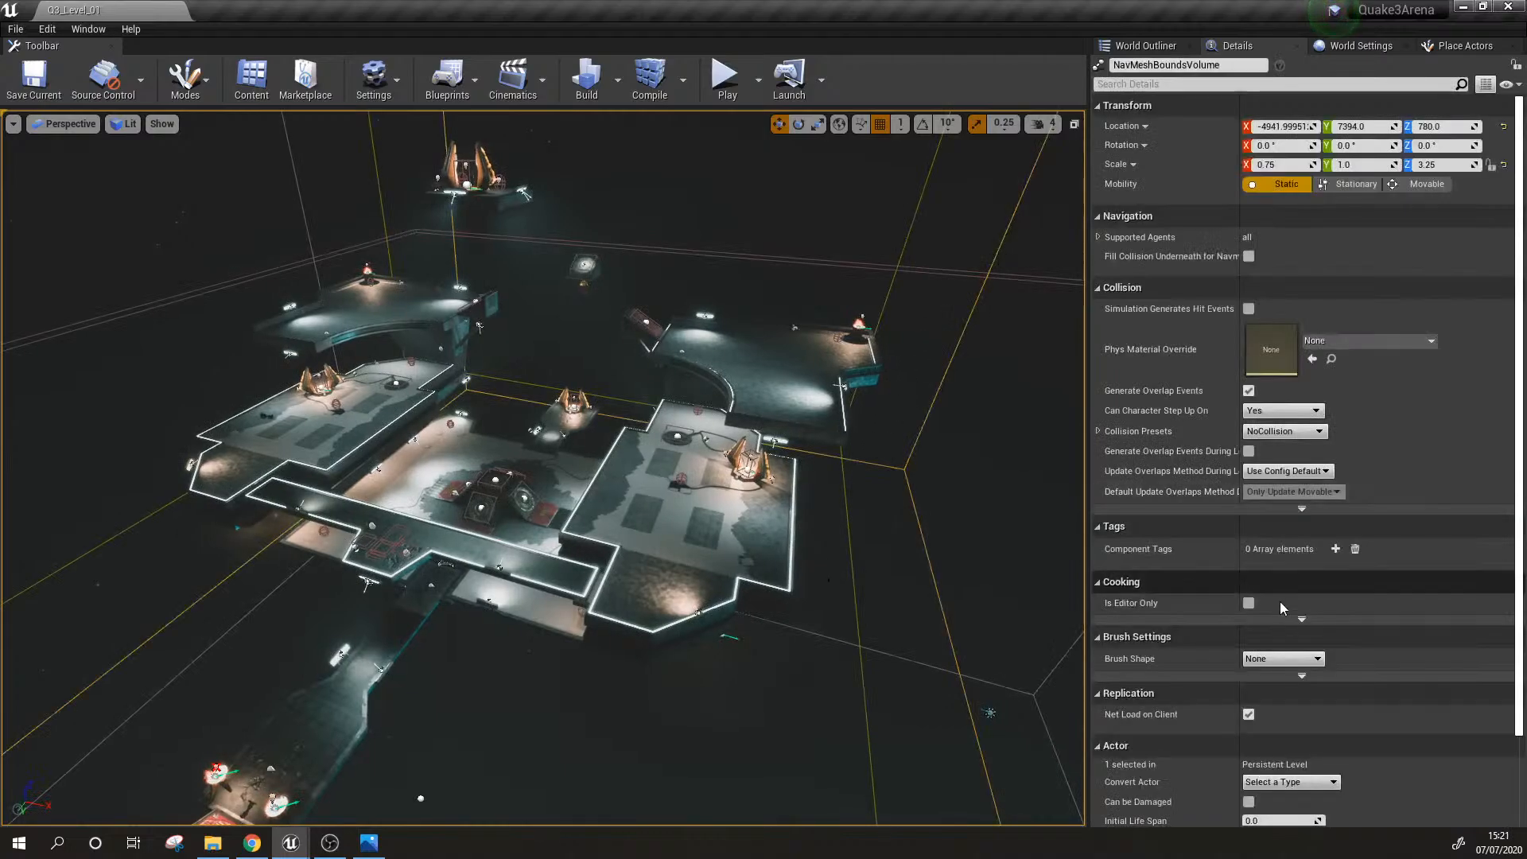
pyautogui.click(908, 237)
pyautogui.moveTo(758, 390); pyautogui.dragTo(758, 389, button='right')
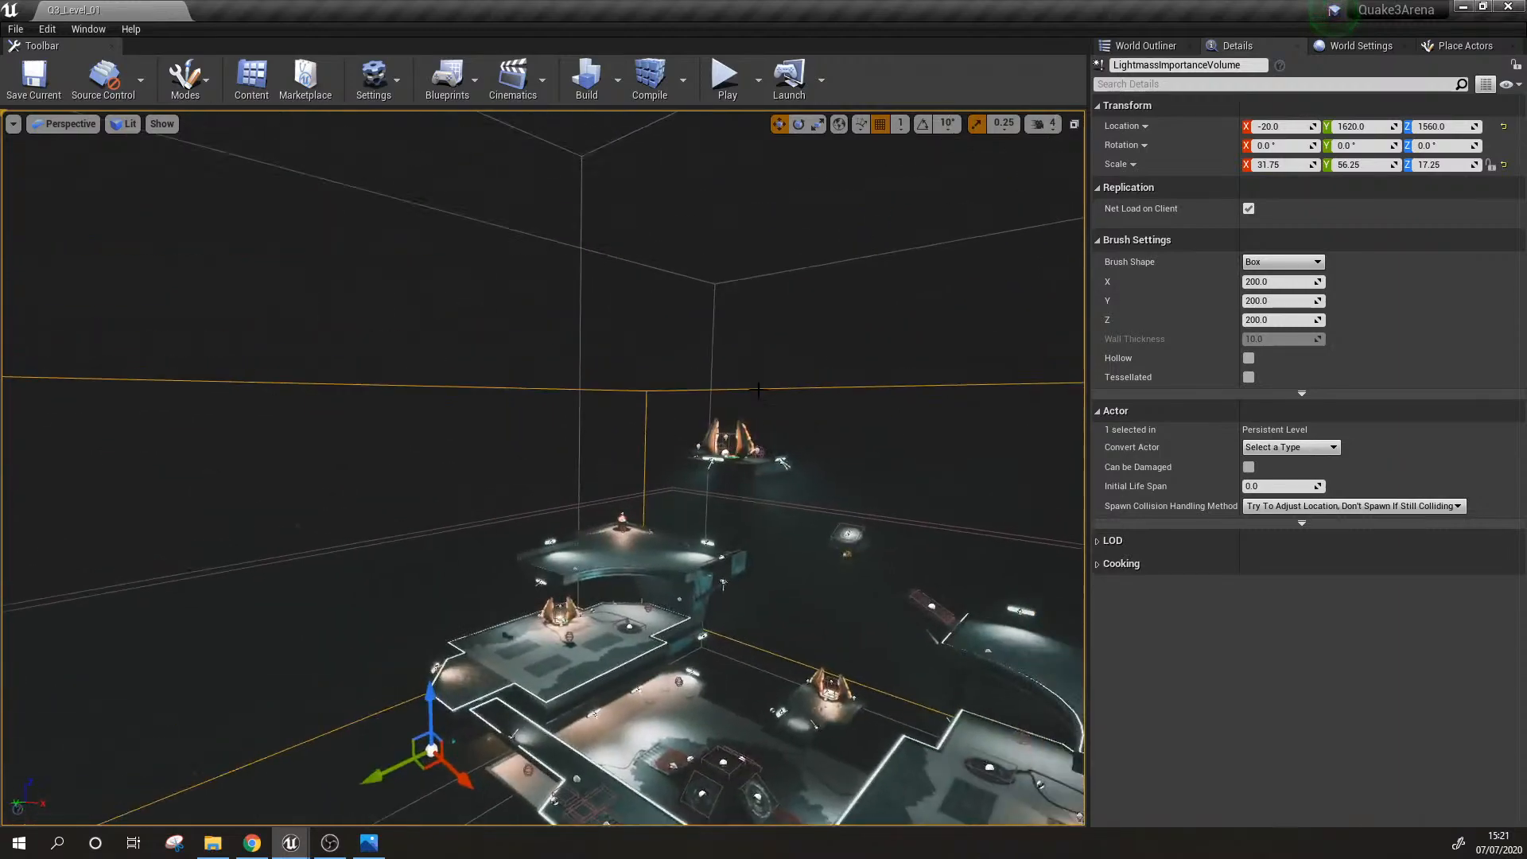
pyautogui.click(581, 212)
pyautogui.moveTo(915, 509); pyautogui.dragTo(915, 509, button='right')
pyautogui.moveTo(701, 533); pyautogui.dragTo(702, 533, button='right')
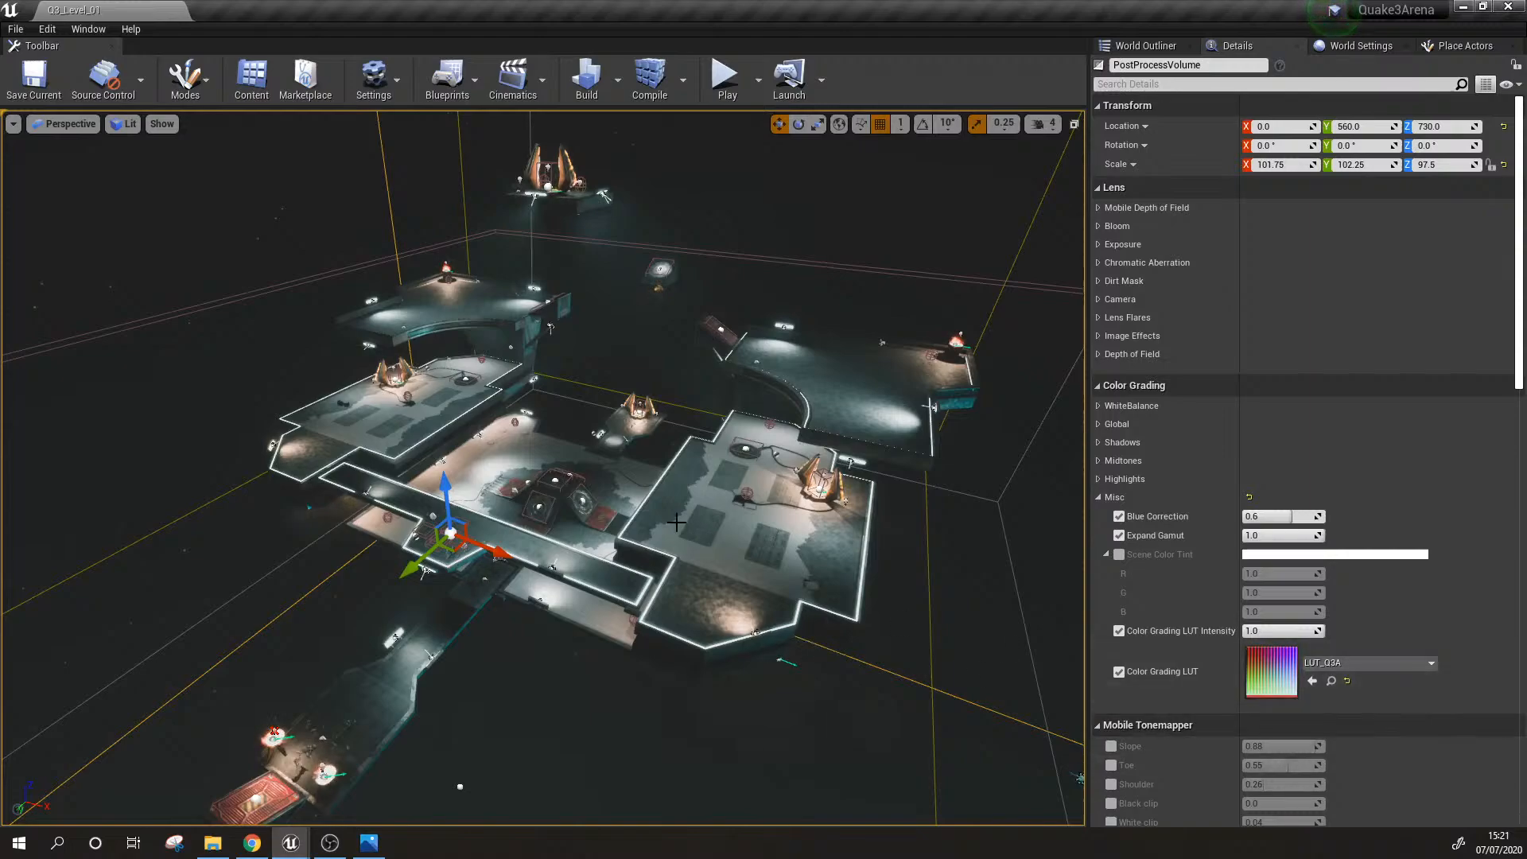
# Step: Collapse the post process volume's Misc settings, clear the selection and examine the platforms in game view
pyautogui.click(1281, 497)
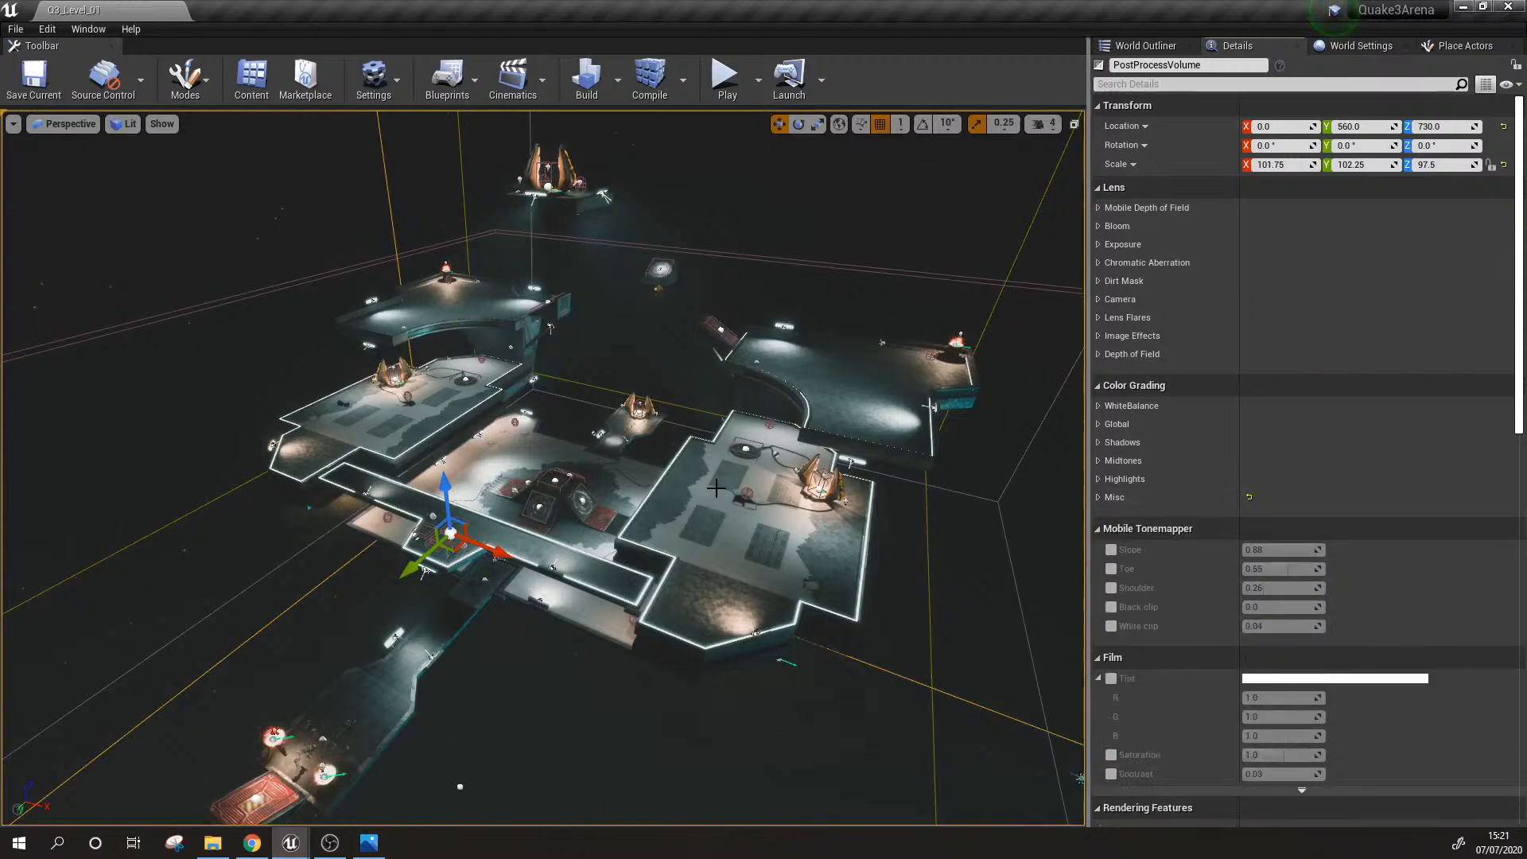
pyautogui.moveTo(716, 488); pyautogui.dragTo(705, 510, button='right')
pyautogui.press('Escape')
pyautogui.press('g')
pyautogui.moveTo(983, 335); pyautogui.dragTo(984, 335, button='right')
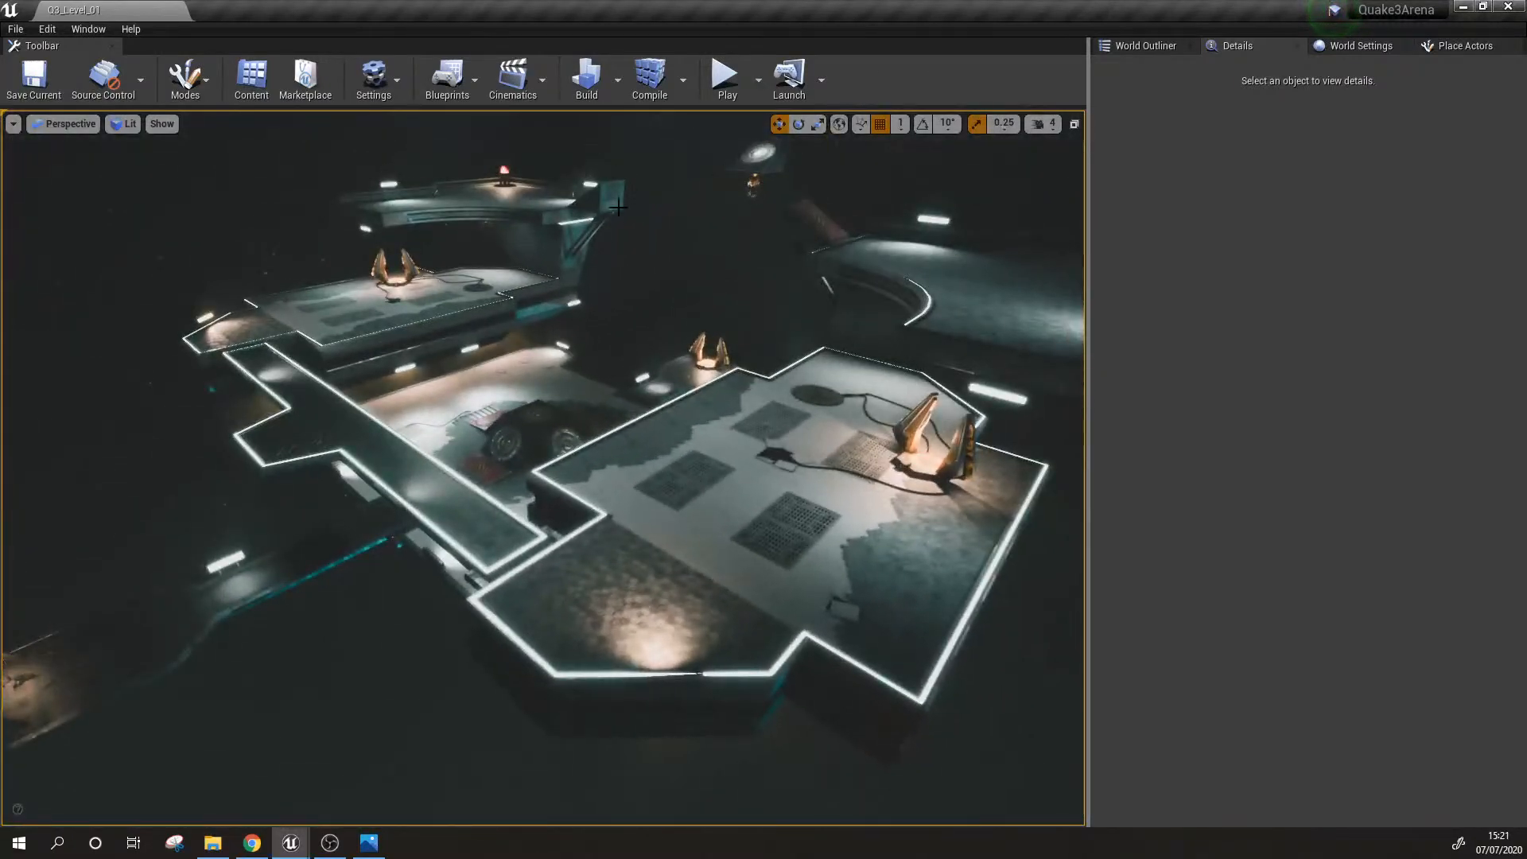
# Step: Leave game view to reselect the post process volume, and return the viewport to game view
pyautogui.moveTo(618, 207); pyautogui.dragTo(618, 206, button='right')
pyautogui.press('g')
pyautogui.click(535, 292)
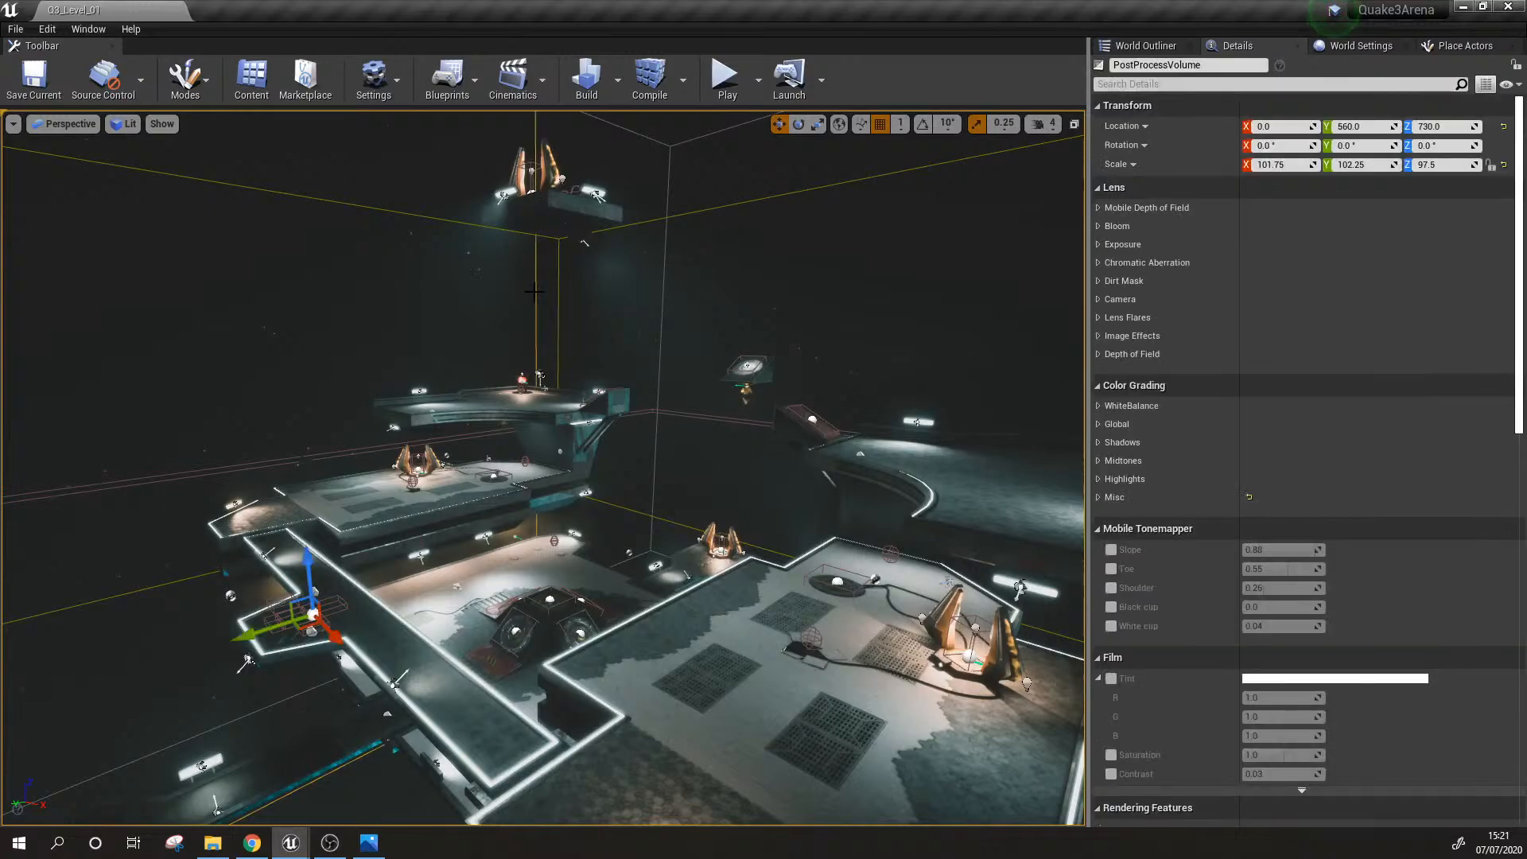
pyautogui.press('g')
pyautogui.moveTo(535, 292); pyautogui.dragTo(534, 291, button='right')
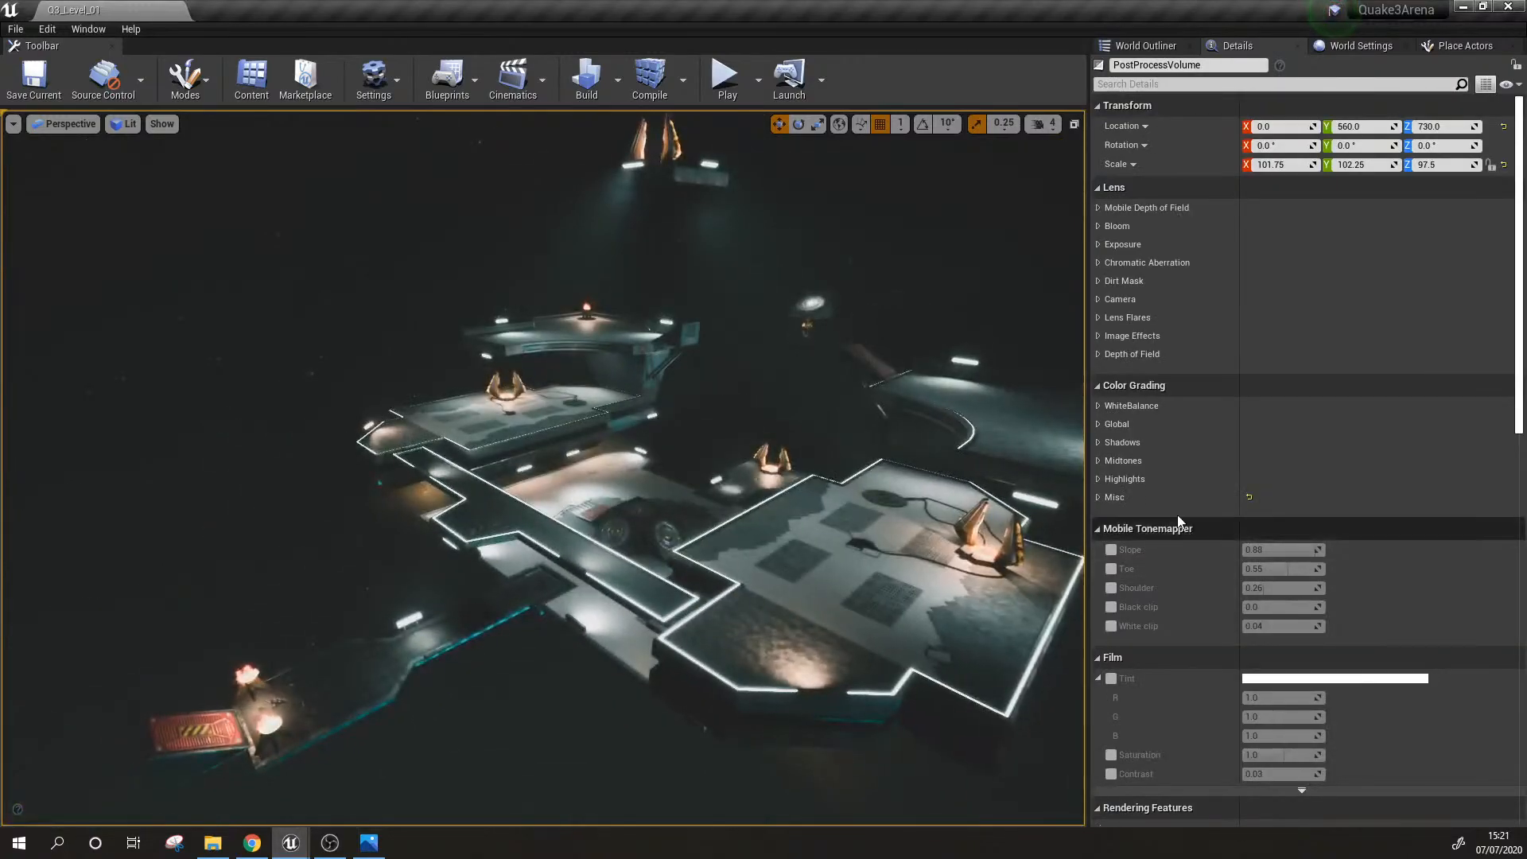
# Step: Disable the post process volume's Color Grading LUT under Misc and examine the arena without the grading
pyautogui.click(1099, 496)
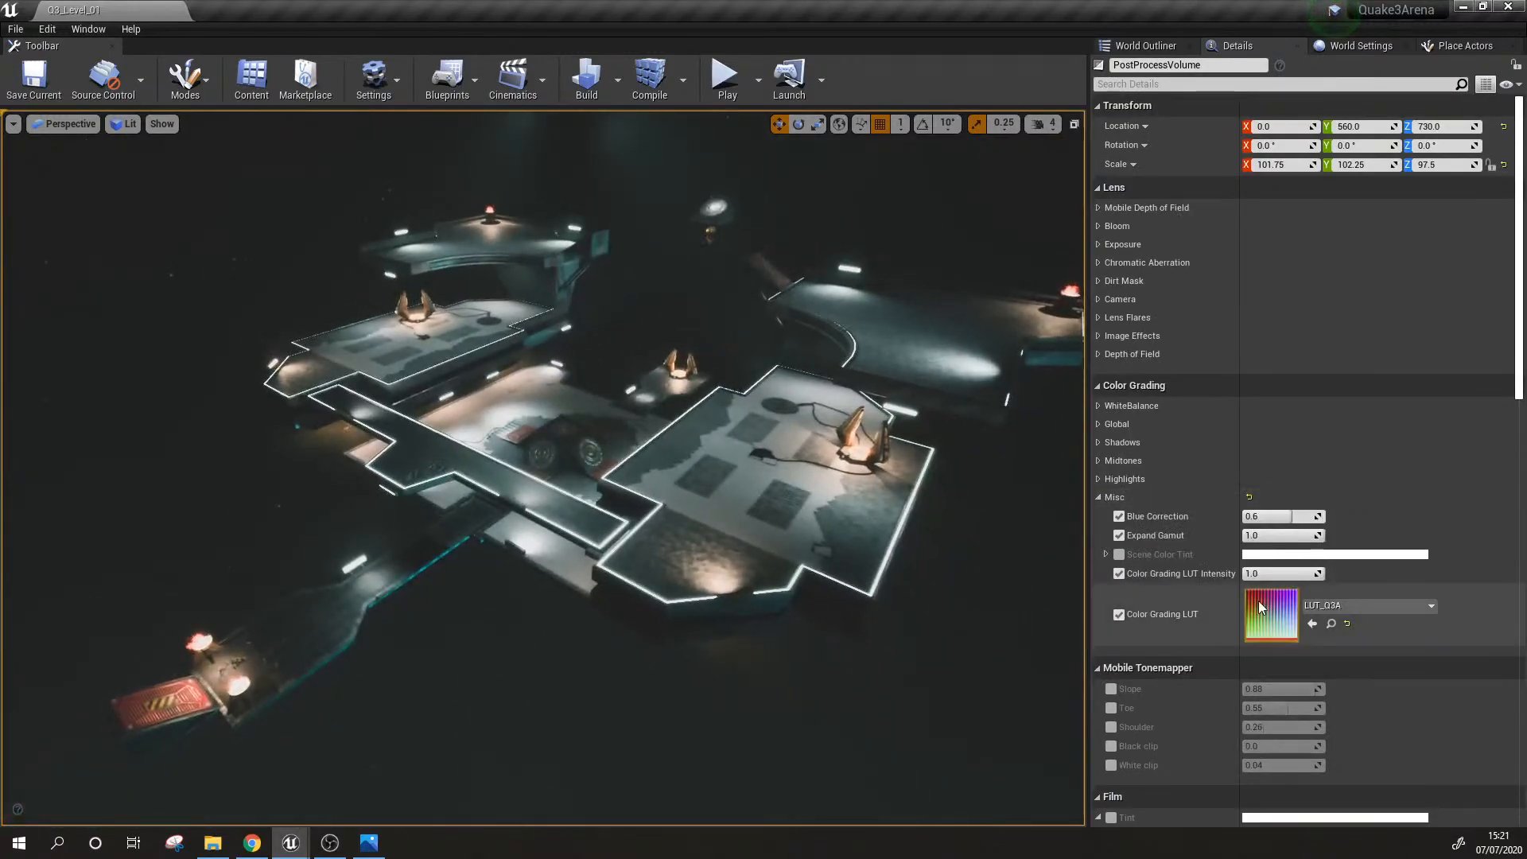
pyautogui.click(1119, 614)
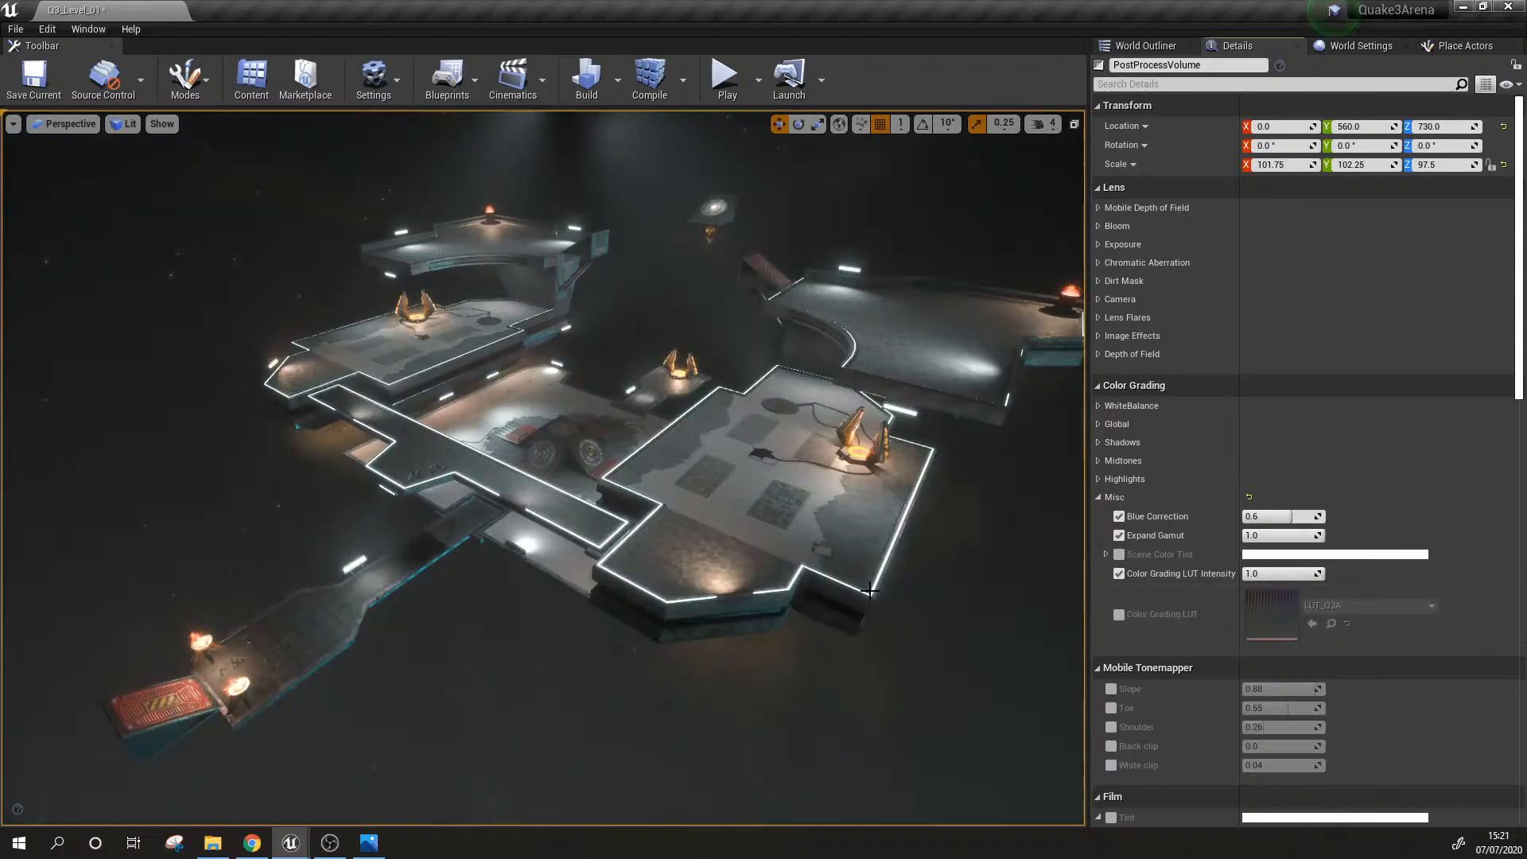
pyautogui.moveTo(870, 591); pyautogui.dragTo(825, 586, button='right')
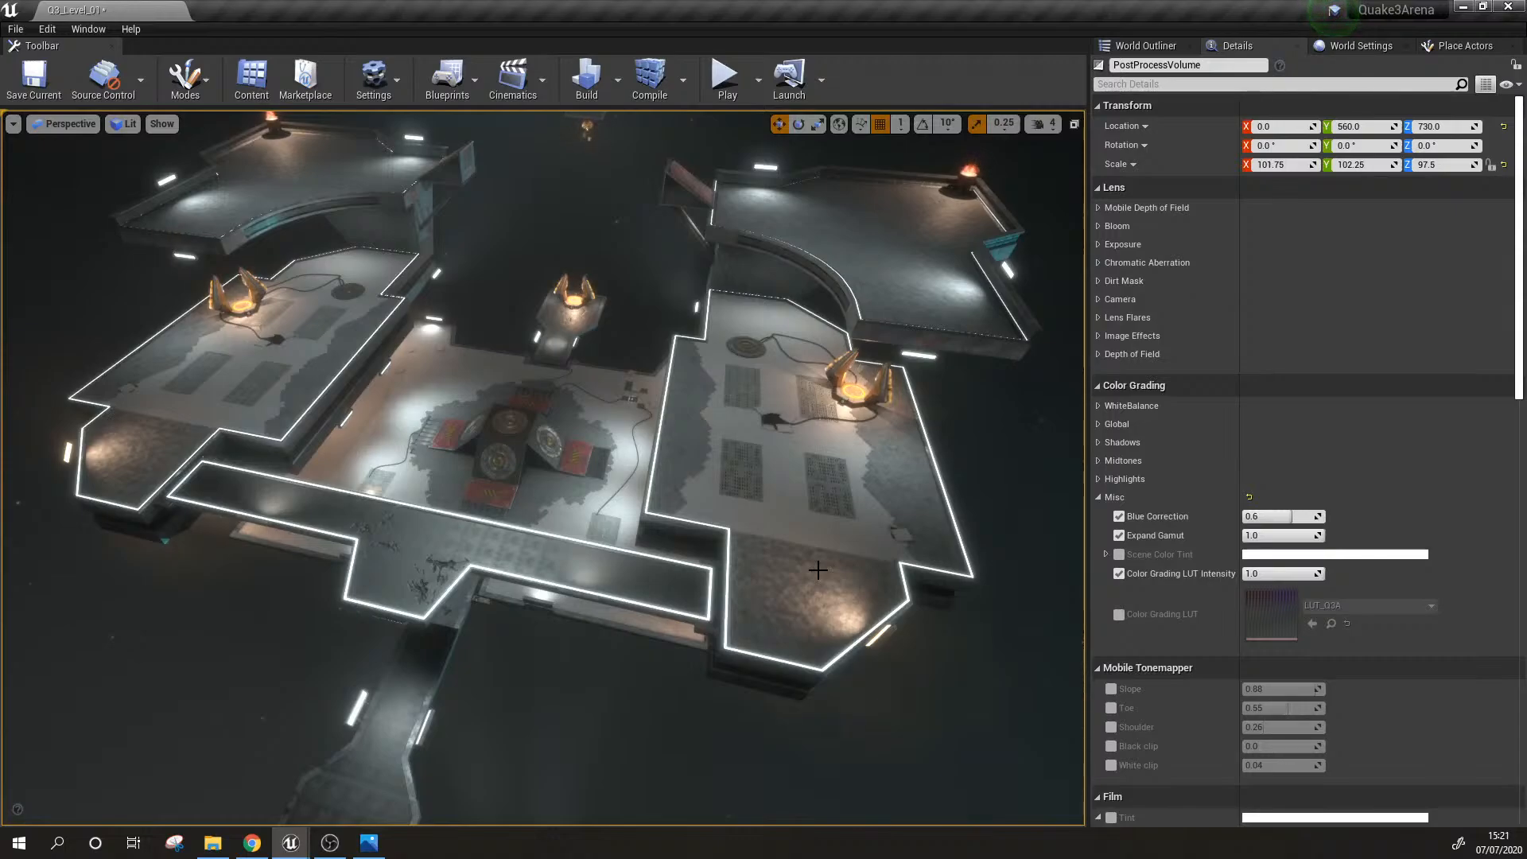
pyautogui.moveTo(781, 559); pyautogui.dragTo(664, 550, button='right')
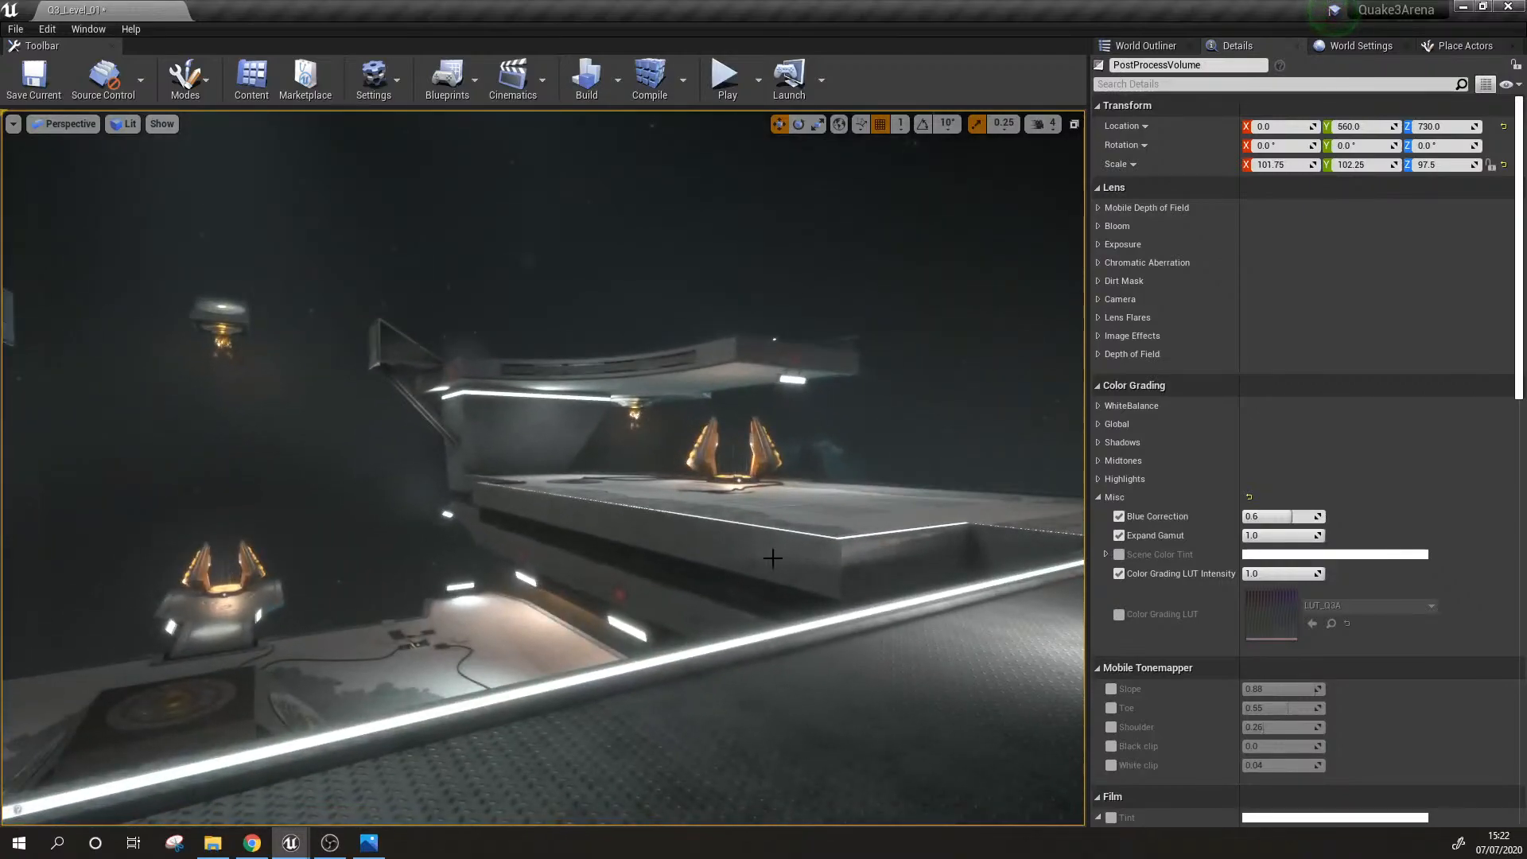
pyautogui.moveTo(772, 558)
pyautogui.mouseDown(button='right')
pyautogui.moveTo(760, 573)
pyautogui.moveTo(756, 537)
pyautogui.moveTo(706, 543)
pyautogui.moveTo(750, 539)
pyautogui.mouseUp(button='right')
# Step: Toggle the Color Grading LUT to compare the looks, leave it enabled, and inspect the walkway and platforms
pyautogui.click(1118, 614)
pyautogui.click(1119, 614)
pyautogui.click(1118, 618)
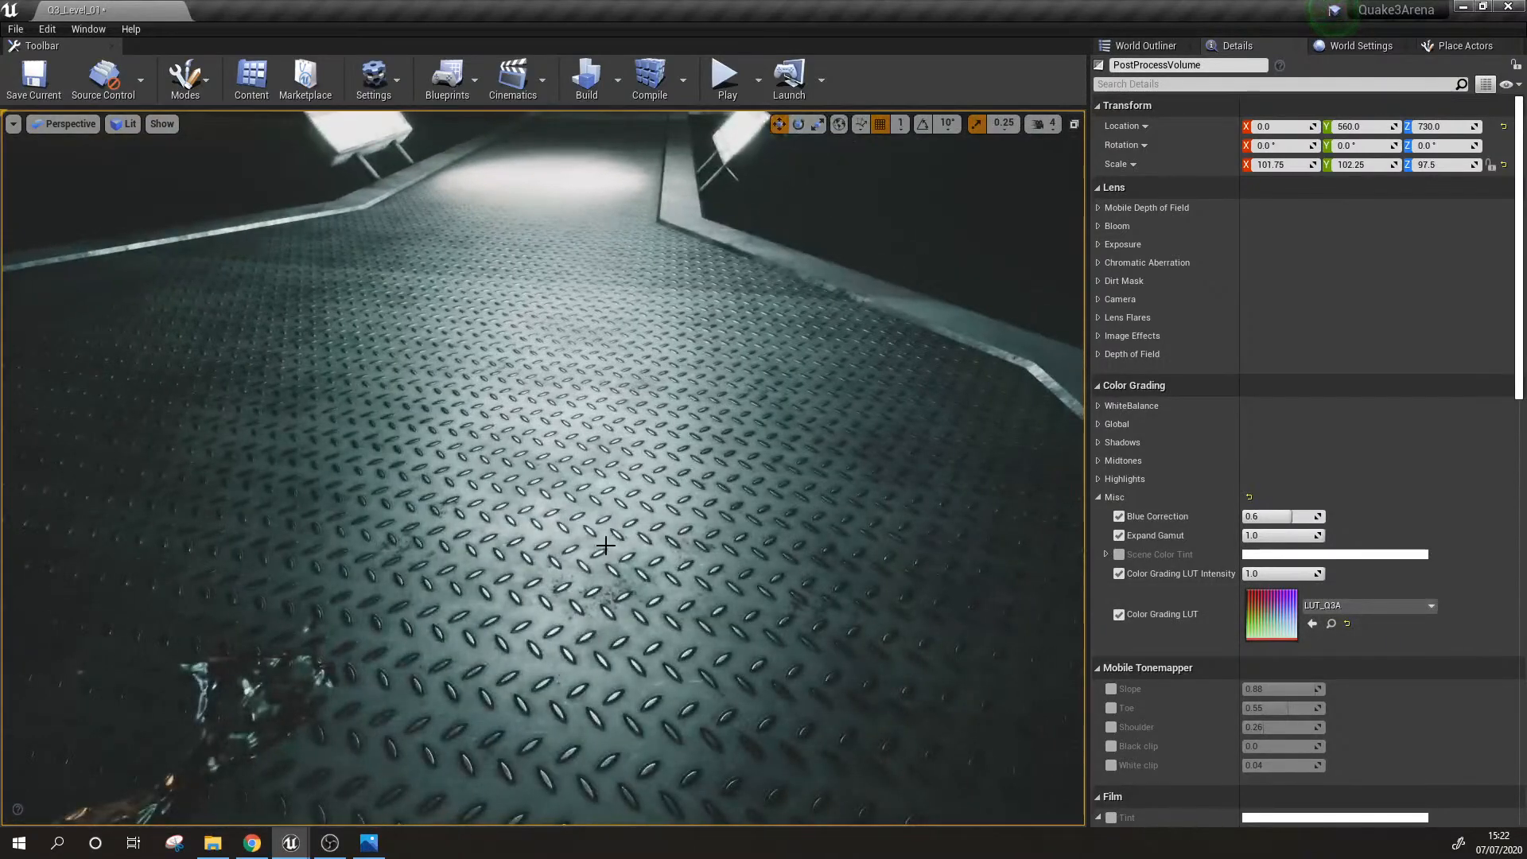
pyautogui.moveTo(750, 538); pyautogui.dragTo(667, 526, button='right')
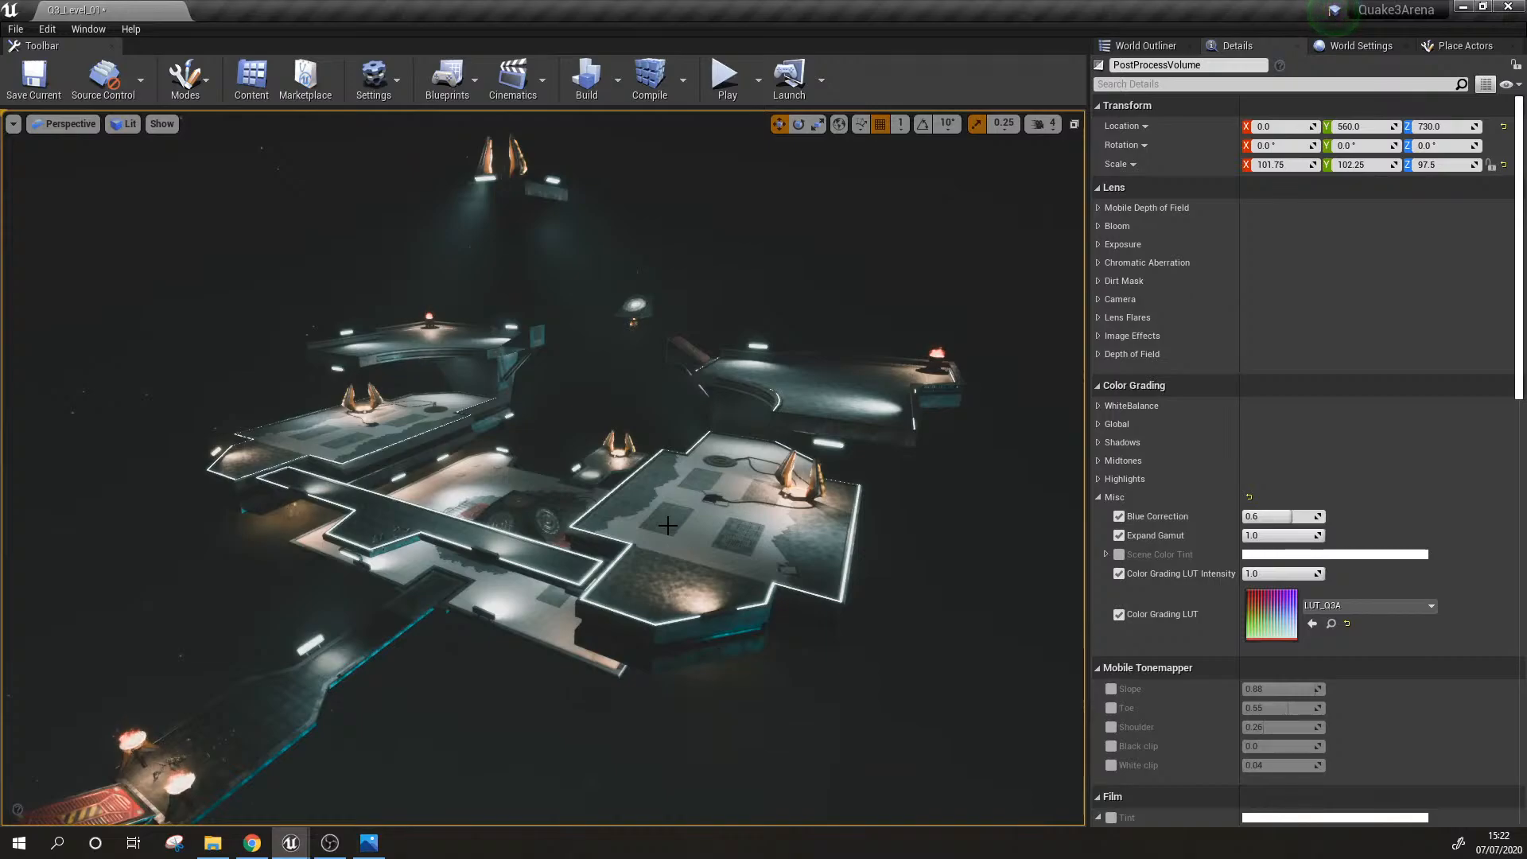
pyautogui.moveTo(654, 492); pyautogui.dragTo(648, 487, button='right')
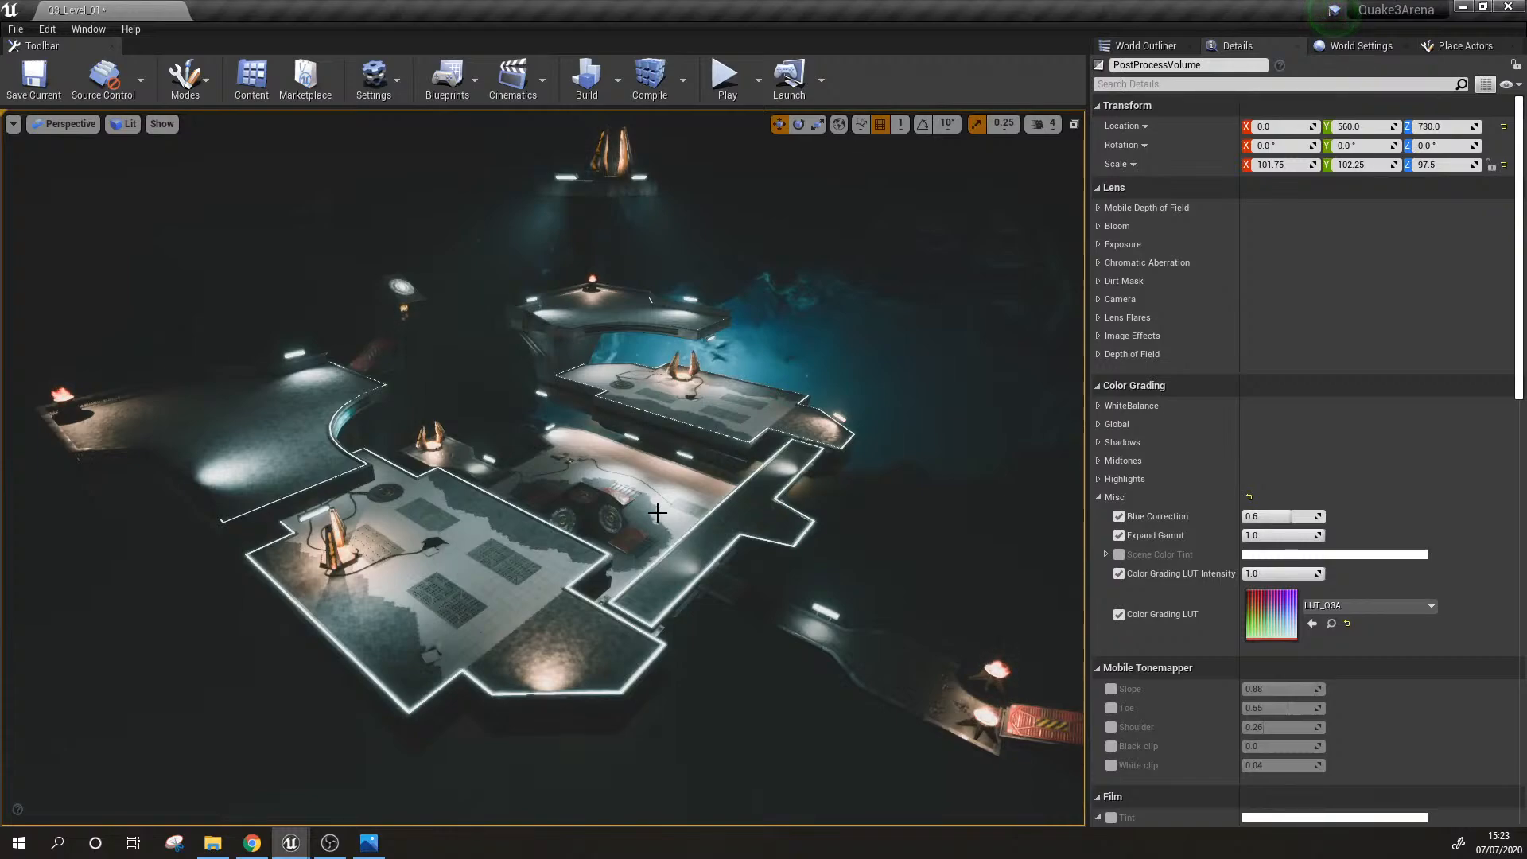
# Step: Examine the color-graded arena from the side and the front, including the platforms against the blue nebula
pyautogui.press('w')
pyautogui.moveTo(658, 513)
pyautogui.mouseDown(button='right')
pyautogui.moveTo(716, 541)
pyautogui.moveTo(637, 588)
pyautogui.moveTo(486, 597)
pyautogui.moveTo(557, 580)
pyautogui.moveTo(588, 612)
pyautogui.moveTo(525, 597)
pyautogui.moveTo(628, 493)
pyautogui.moveTo(685, 516)
pyautogui.moveTo(670, 532)
pyautogui.mouseUp(button='right')
pyautogui.press('s')
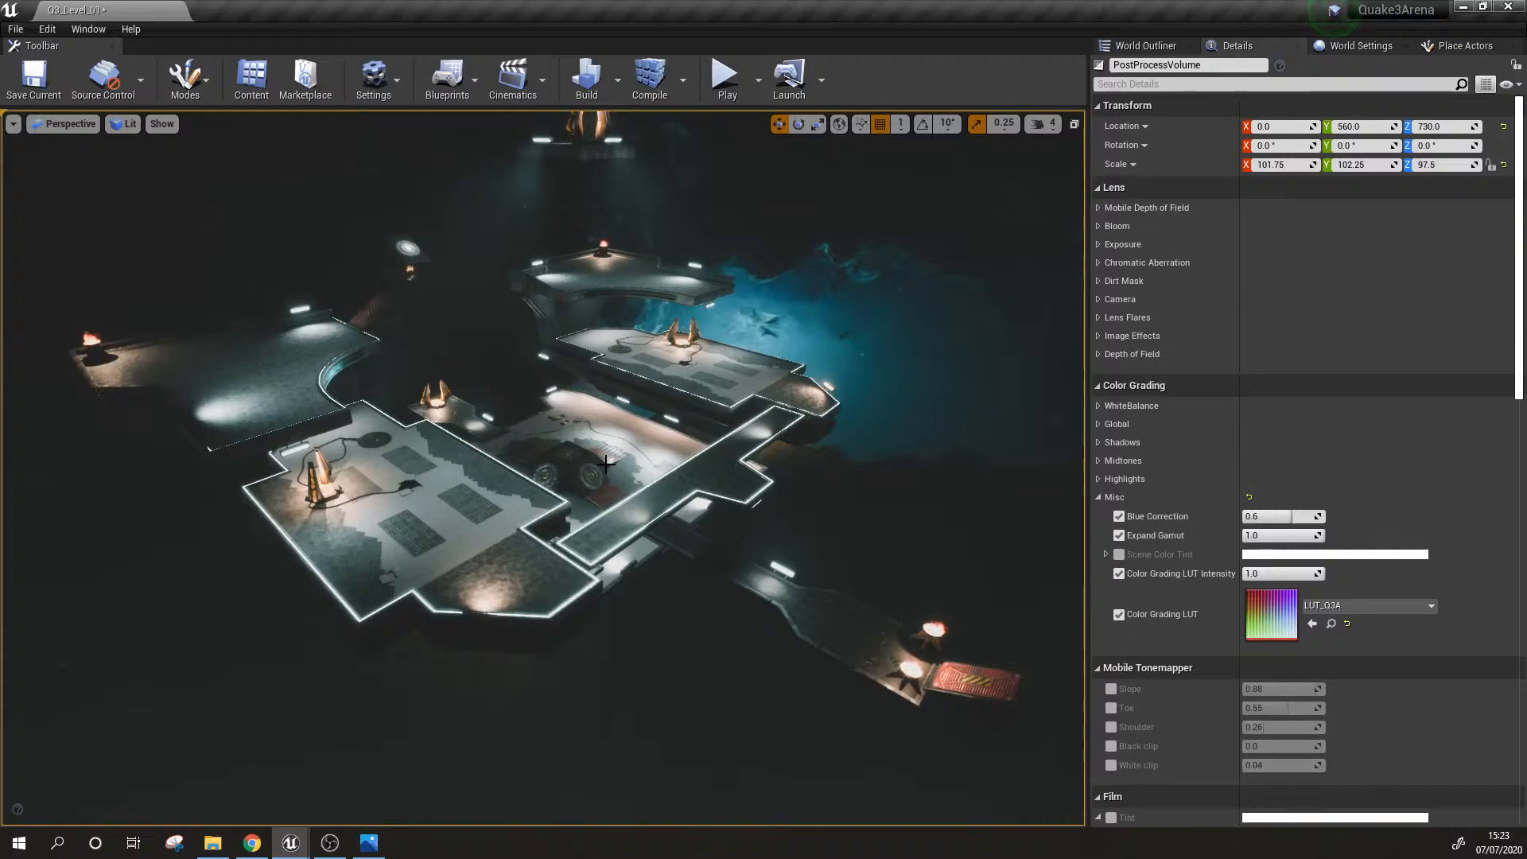
pyautogui.press('w')
pyautogui.moveTo(606, 465); pyautogui.dragTo(611, 461, button='right')
pyautogui.press('s')
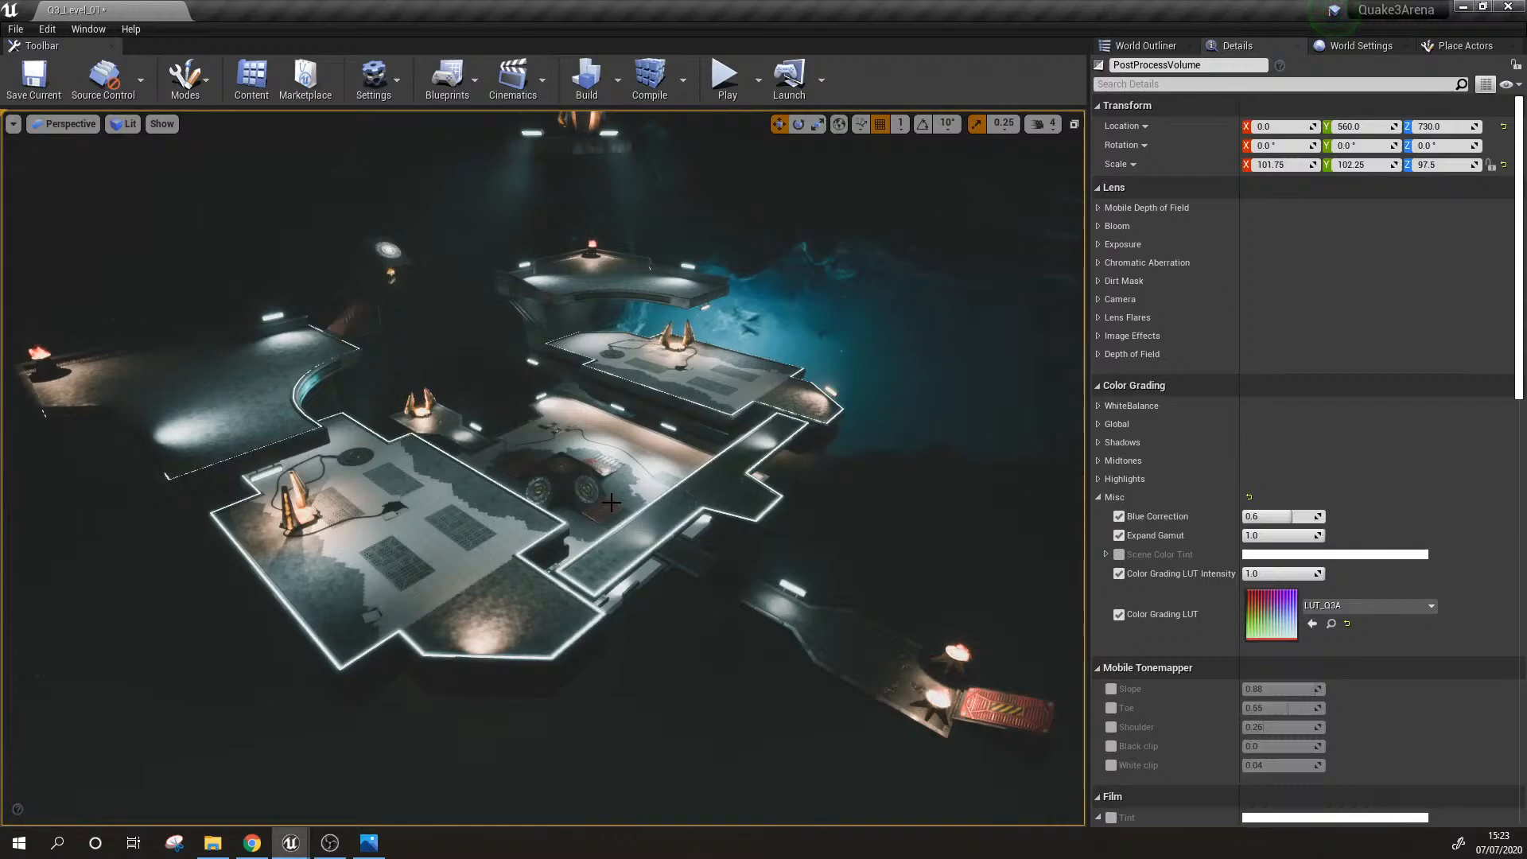
pyautogui.moveTo(611, 503); pyautogui.dragTo(648, 509, button='right')
pyautogui.press('w')
pyautogui.press('s')
pyautogui.press('w')
pyautogui.press('w')
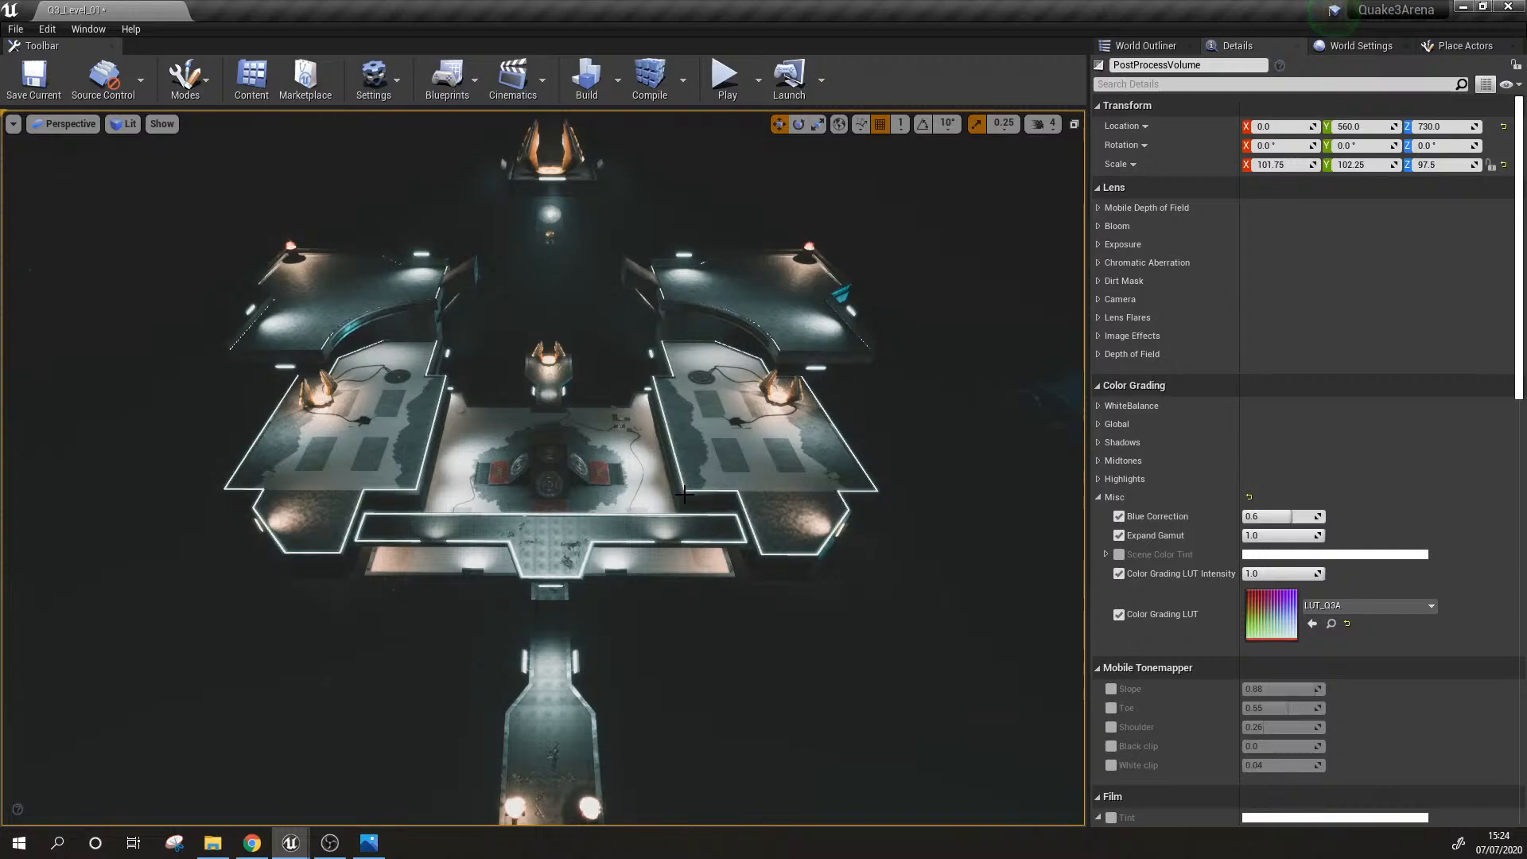
pyautogui.moveTo(684, 495)
pyautogui.mouseDown(button='right')
pyautogui.moveTo(954, 495)
pyautogui.moveTo(764, 495)
pyautogui.moveTo(735, 471)
pyautogui.moveTo(659, 480)
pyautogui.moveTo(669, 487)
pyautogui.mouseUp(button='right')
pyautogui.press('w')
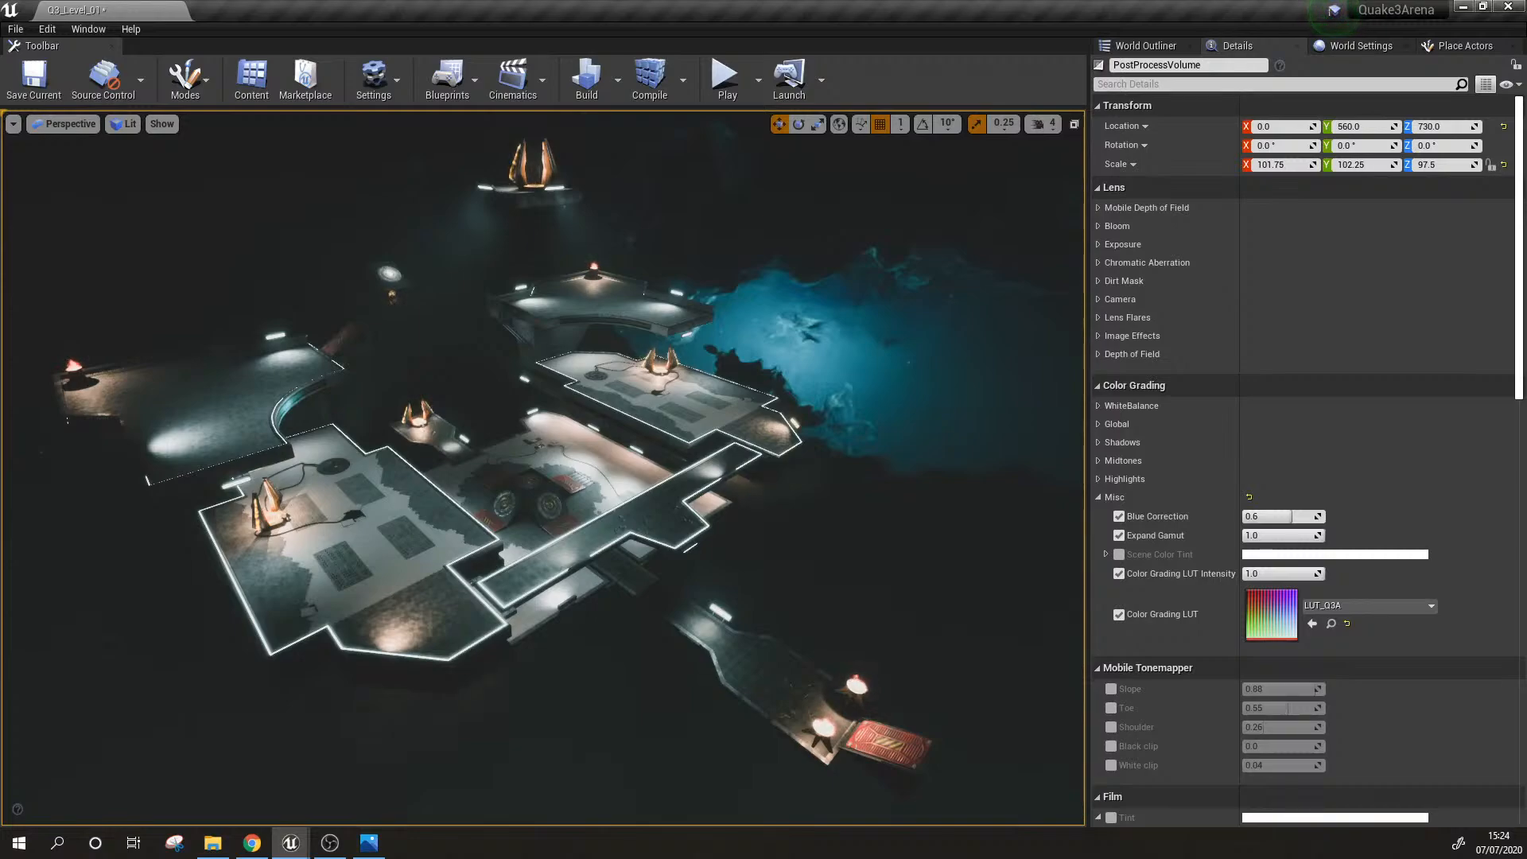
# Step: Switch to the Charity Games website in Chrome and read through its How it works page
pyautogui.hotkey('alt', 'Tab')
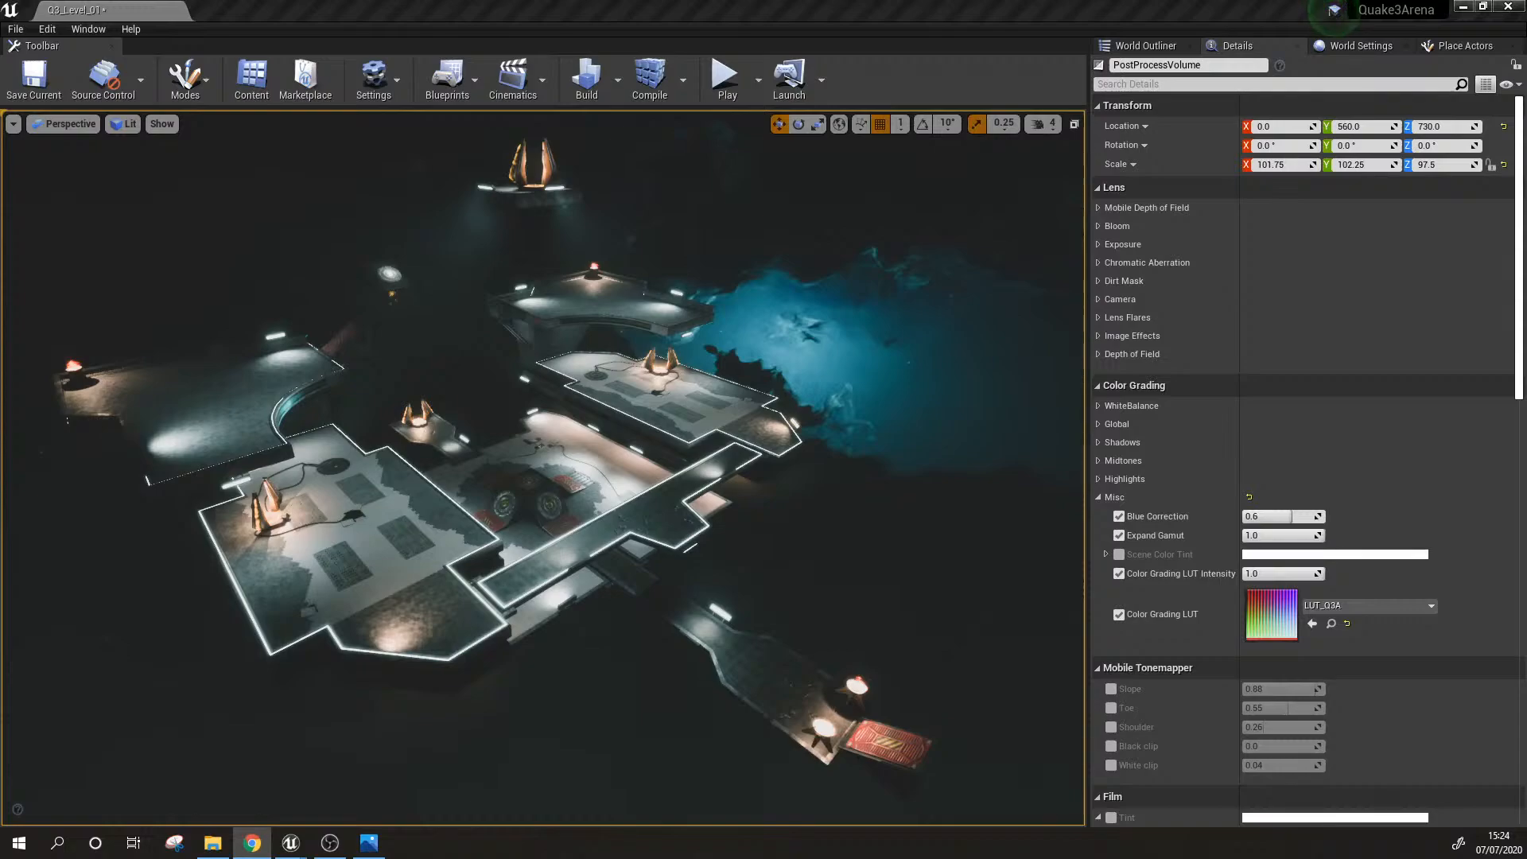
pyautogui.moveTo(0, 133); pyautogui.dragTo(477, 1)
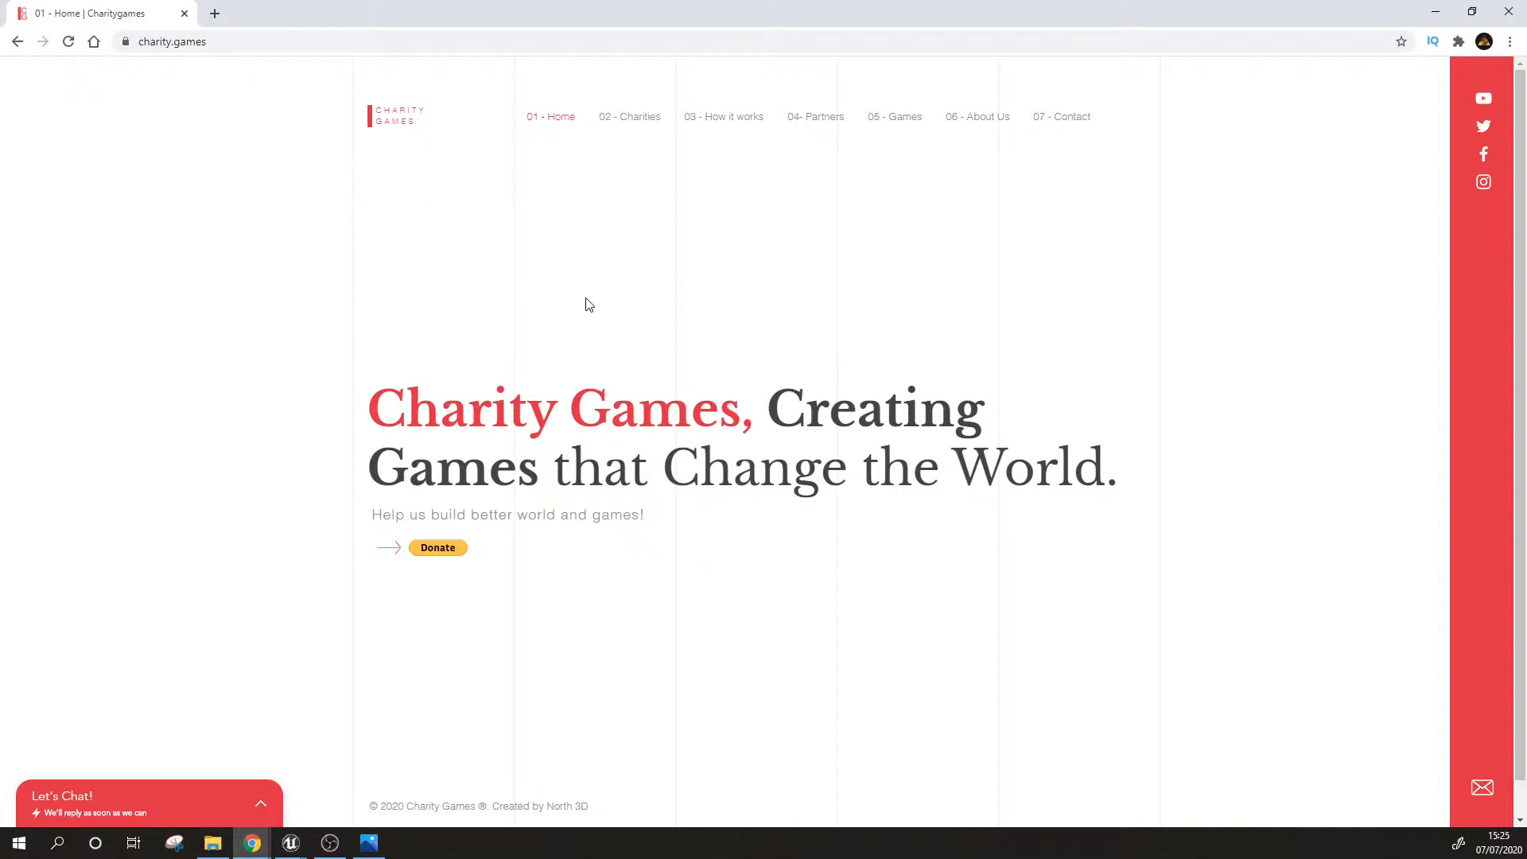
pyautogui.click(729, 119)
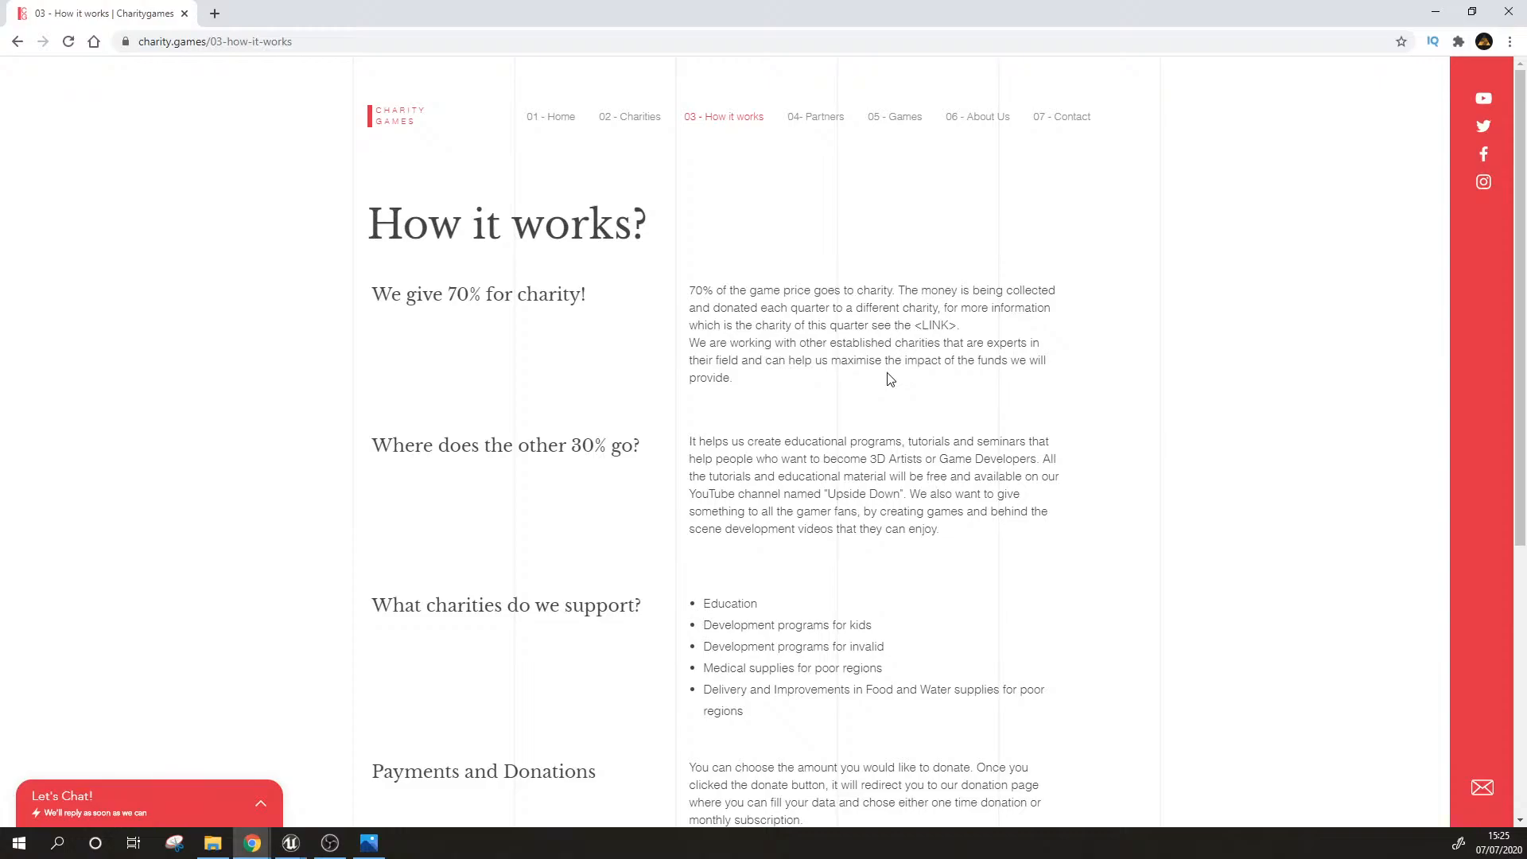
pyautogui.scroll(-2, 958, 419)
pyautogui.scroll(3, 972, 432)
# Step: Look through the Battle Rat page from the Games section down to its development timeline, and return to the home page
pyautogui.click(909, 124)
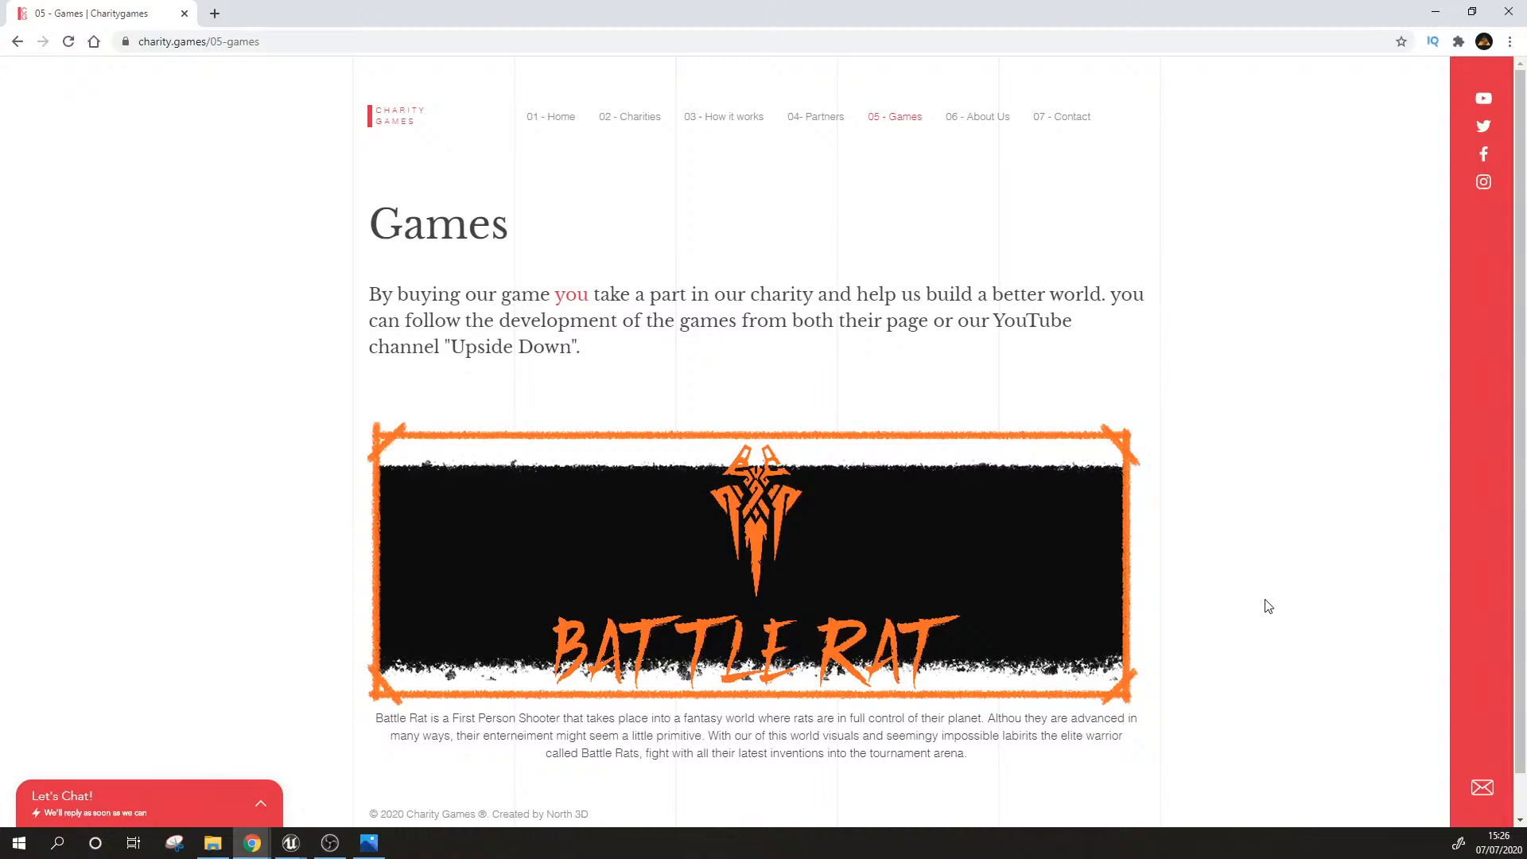
pyautogui.click(936, 572)
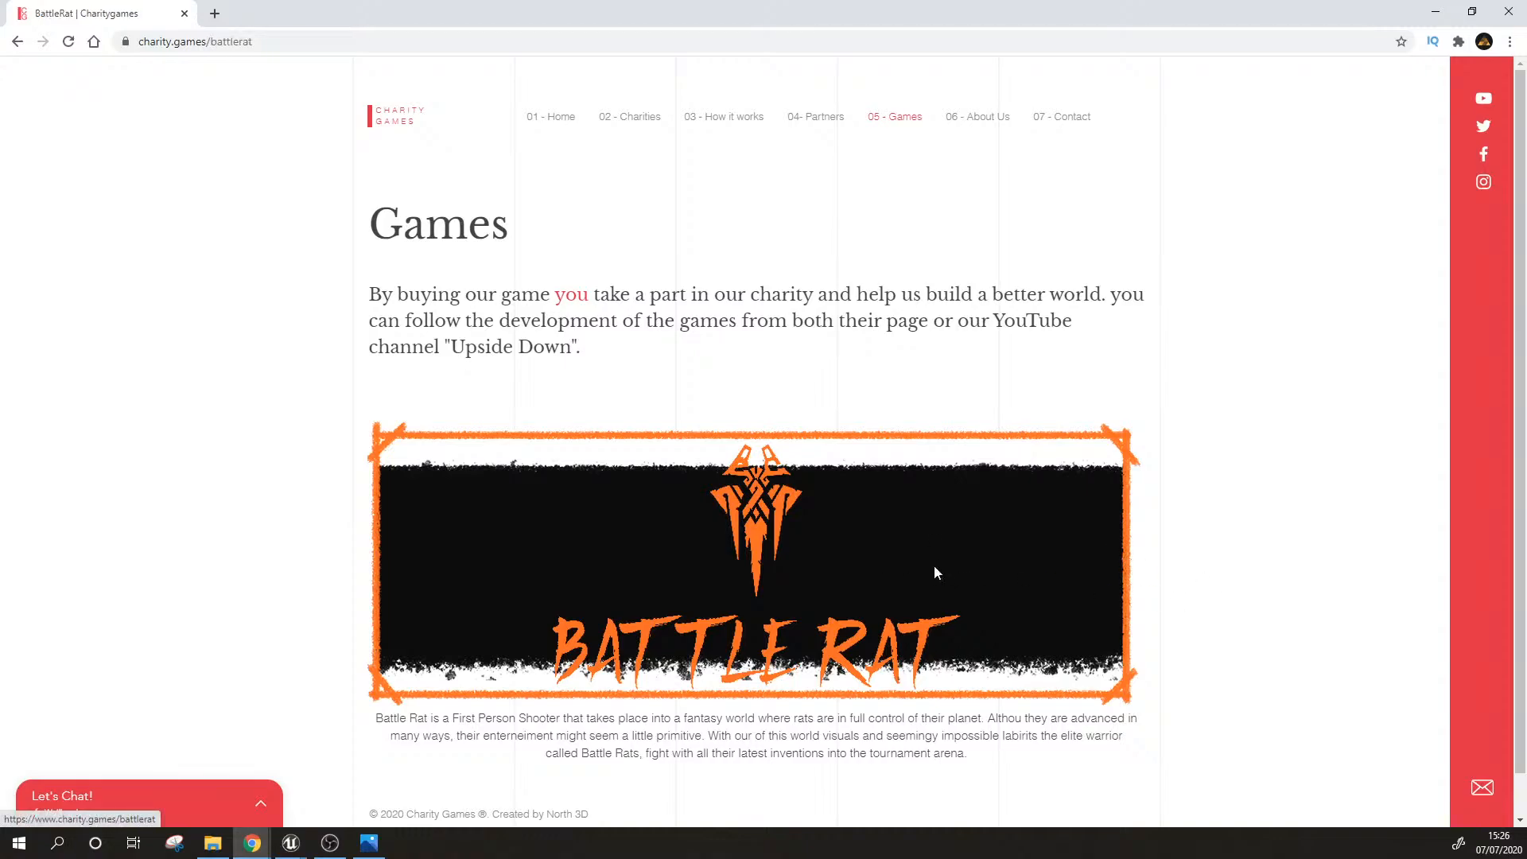
pyautogui.scroll(-2, 1242, 588)
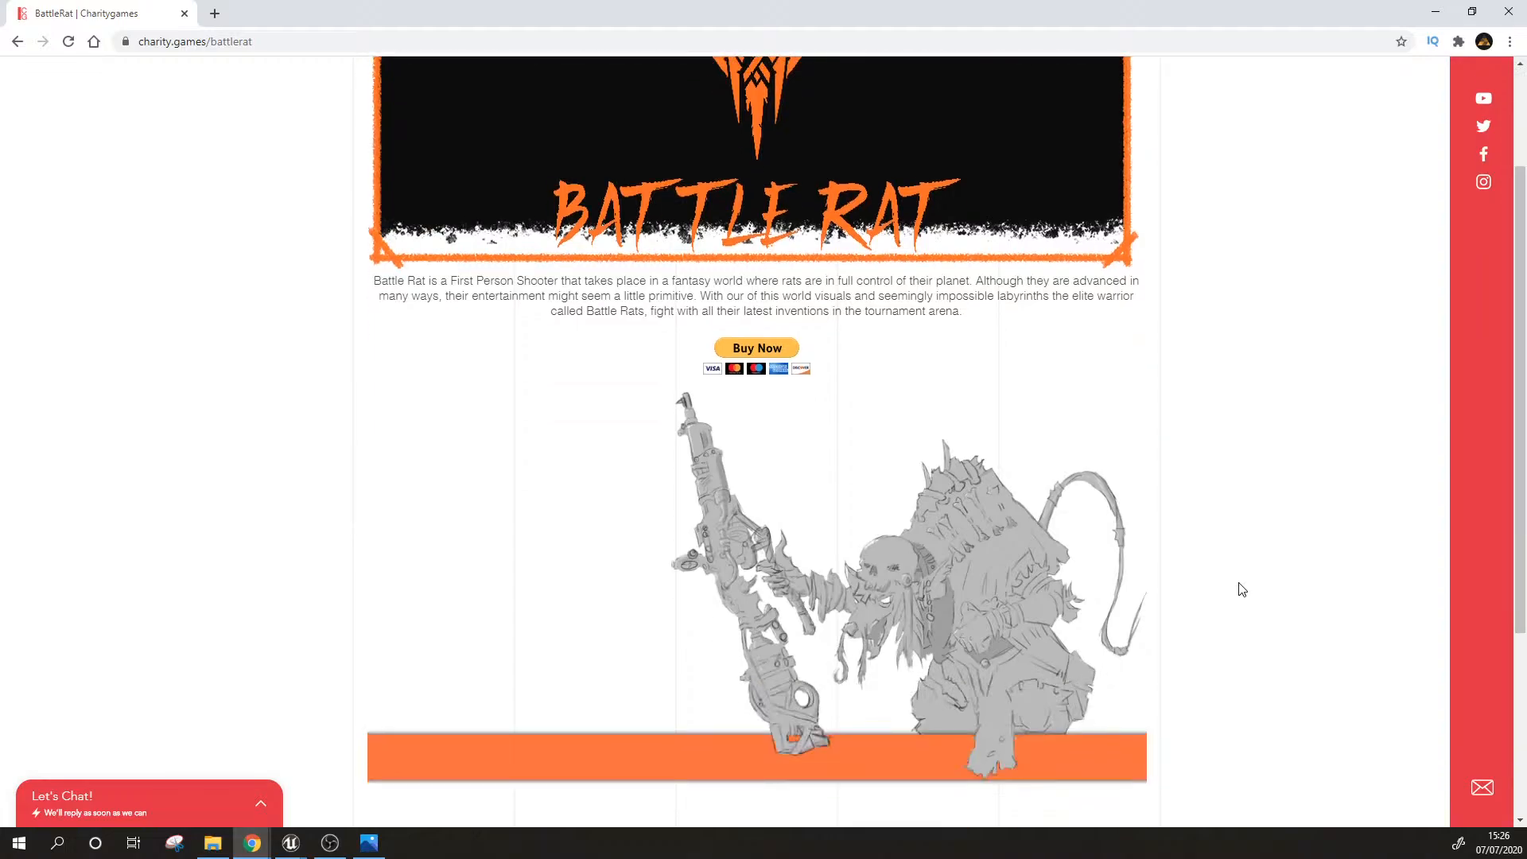
pyautogui.scroll(-3, 1240, 589)
pyautogui.scroll(-1, 1241, 589)
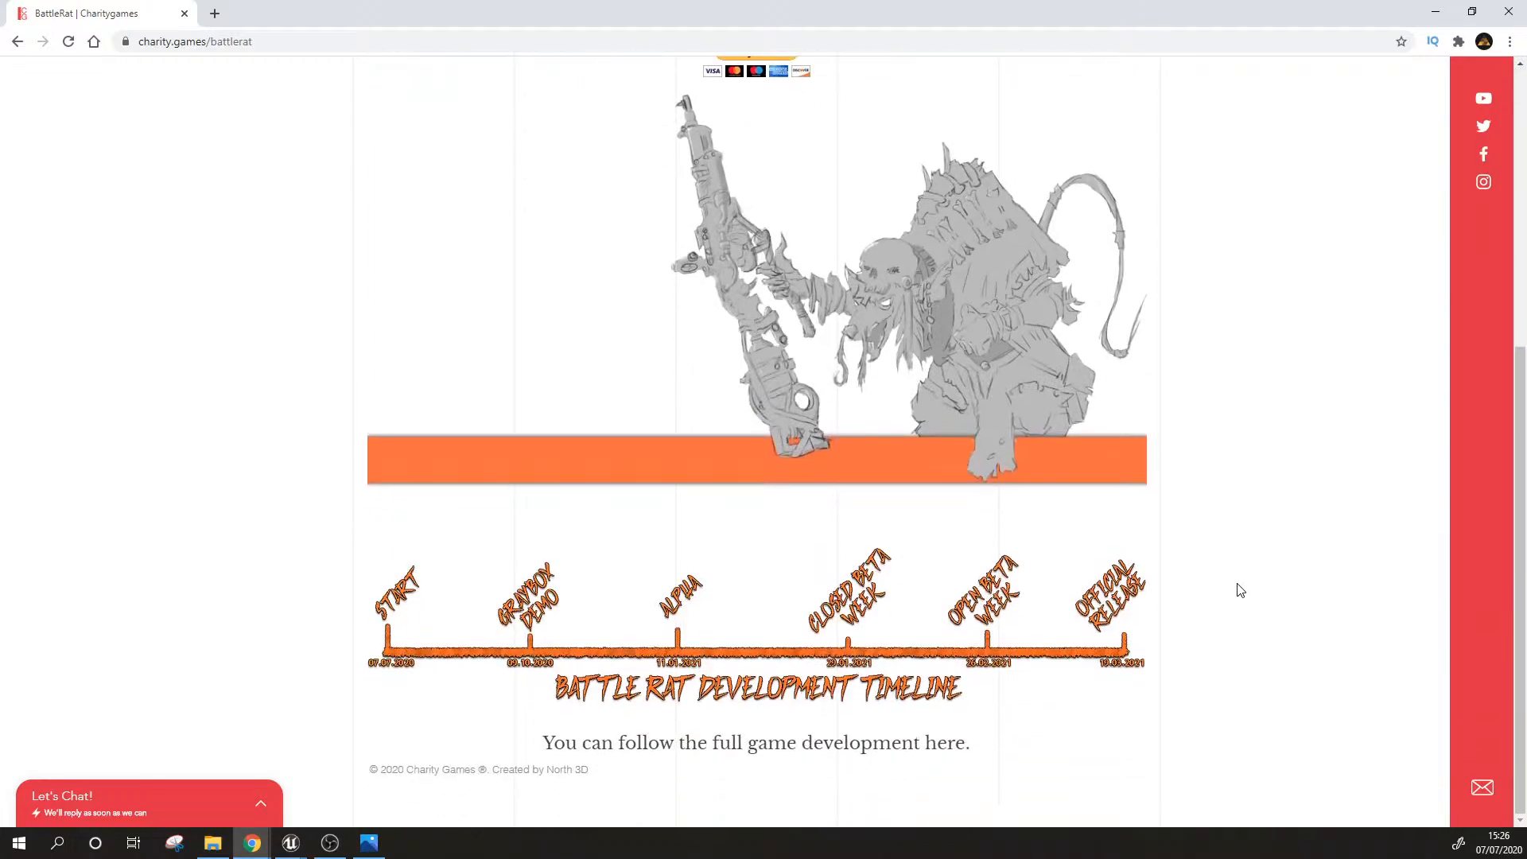
pyautogui.scroll(6, 1238, 589)
pyautogui.click(561, 126)
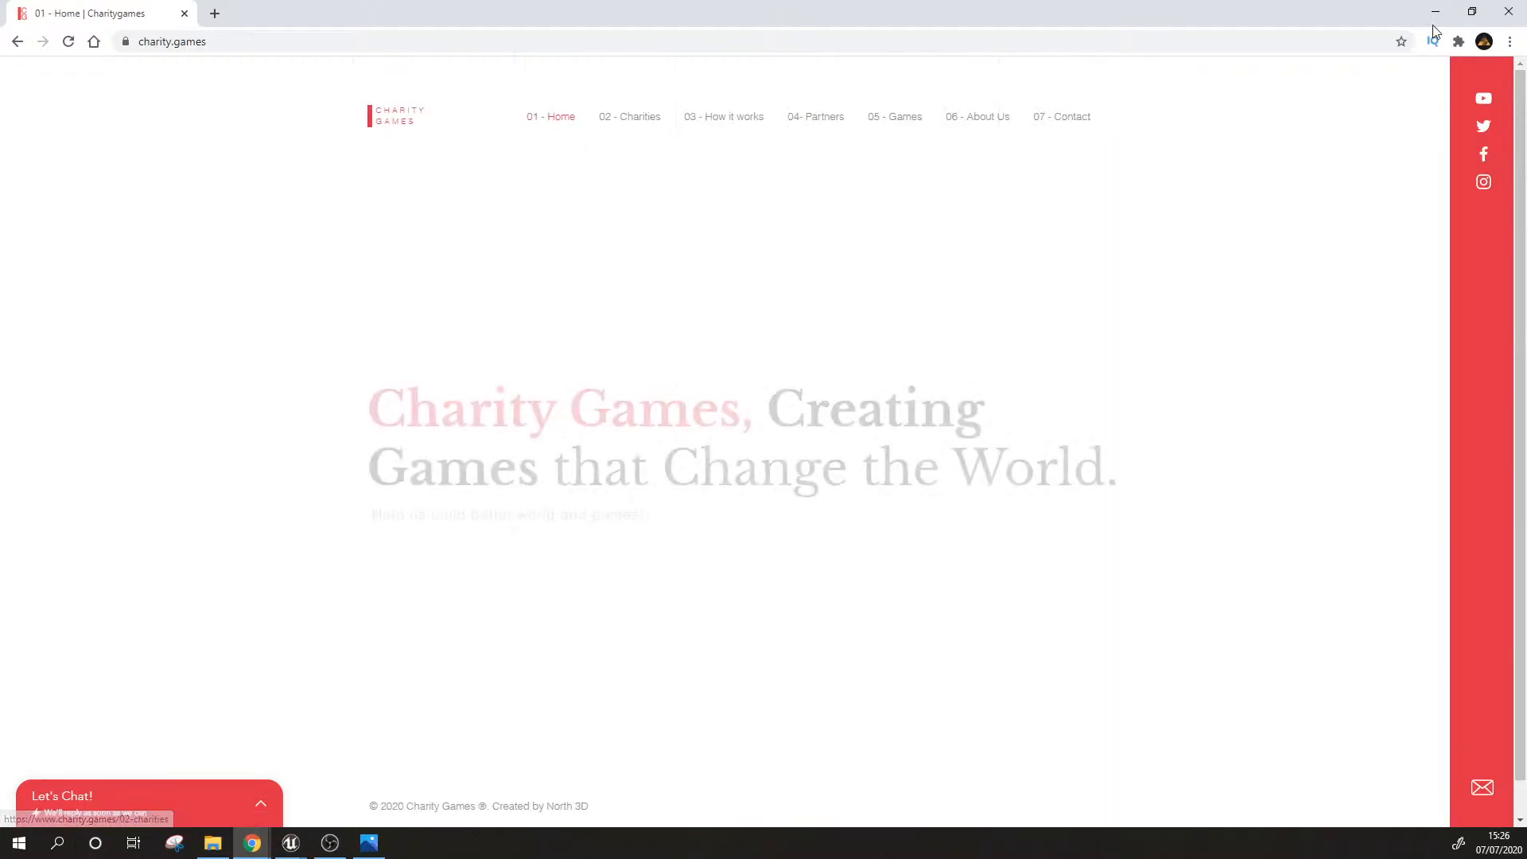
# Step: Revisit the Battle Rat page and its timeline, return to the home page and close the website to get back to Unreal Editor
pyautogui.click(876, 121)
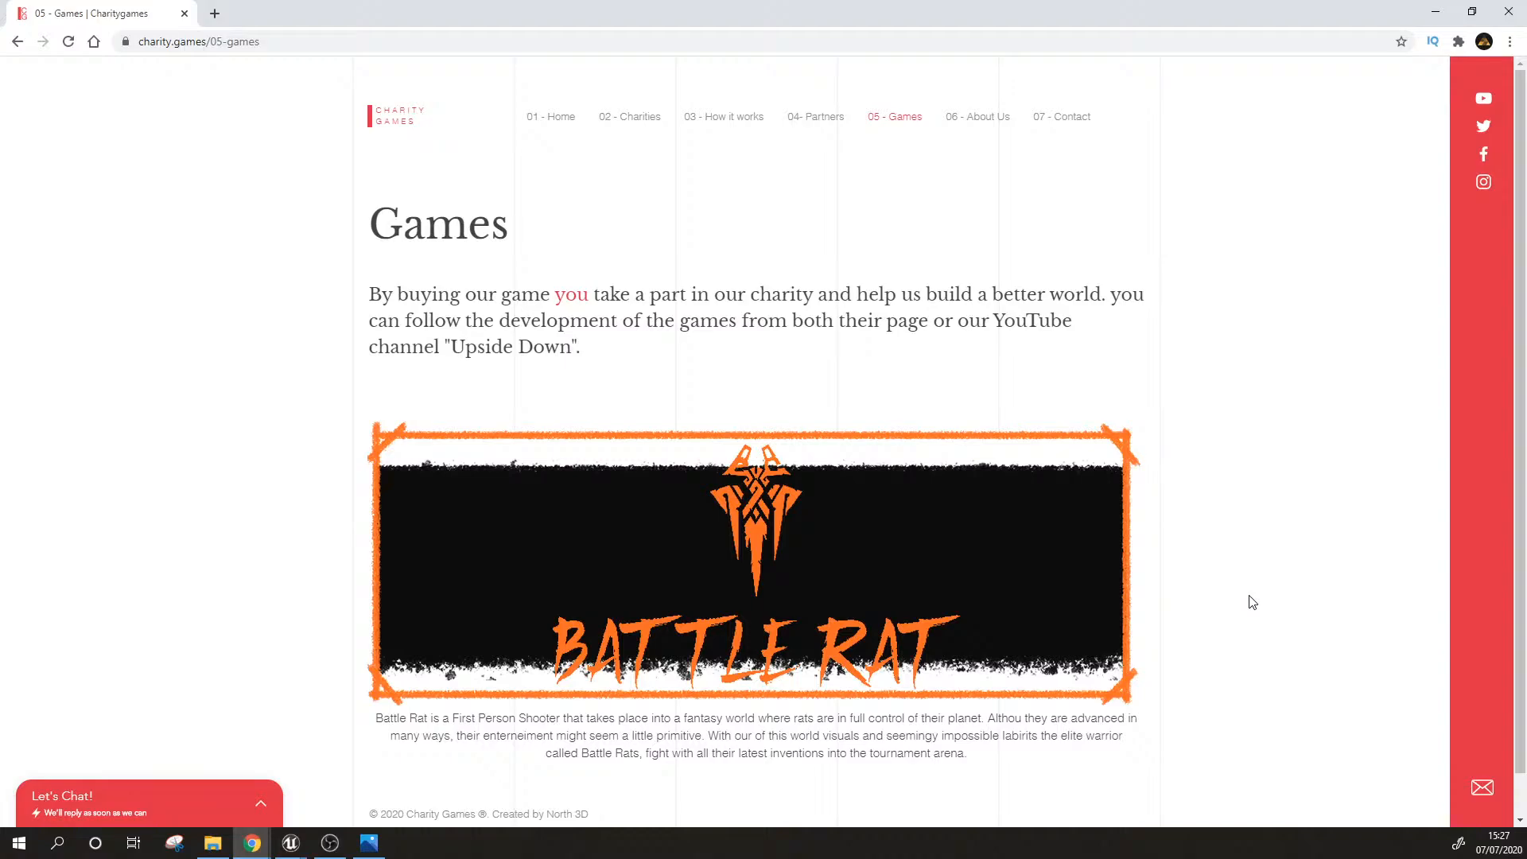
pyautogui.scroll(-1, 1252, 602)
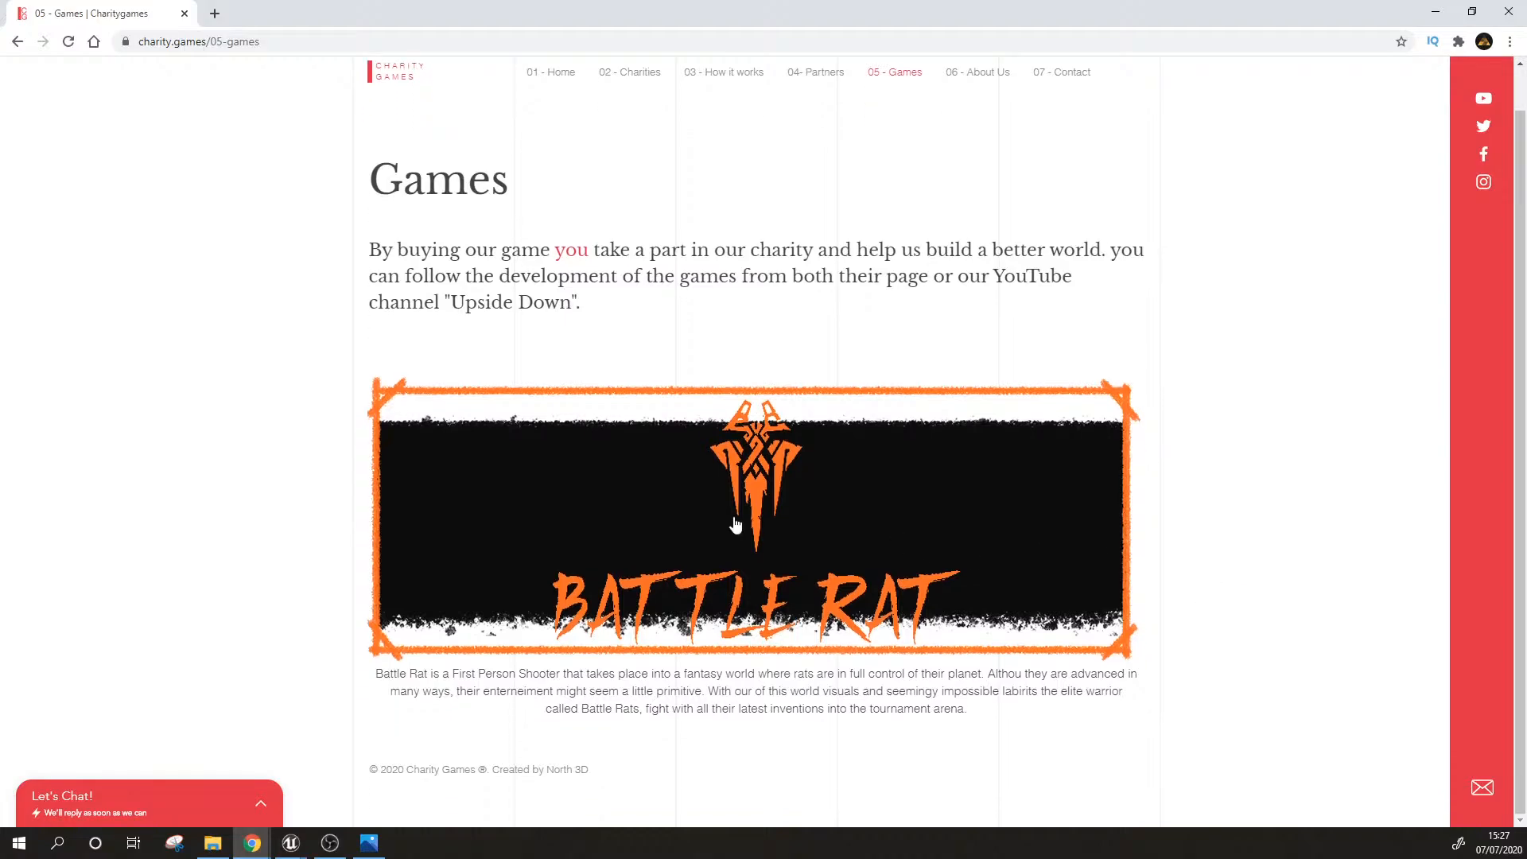
pyautogui.click(1095, 571)
pyautogui.scroll(-5, 1209, 597)
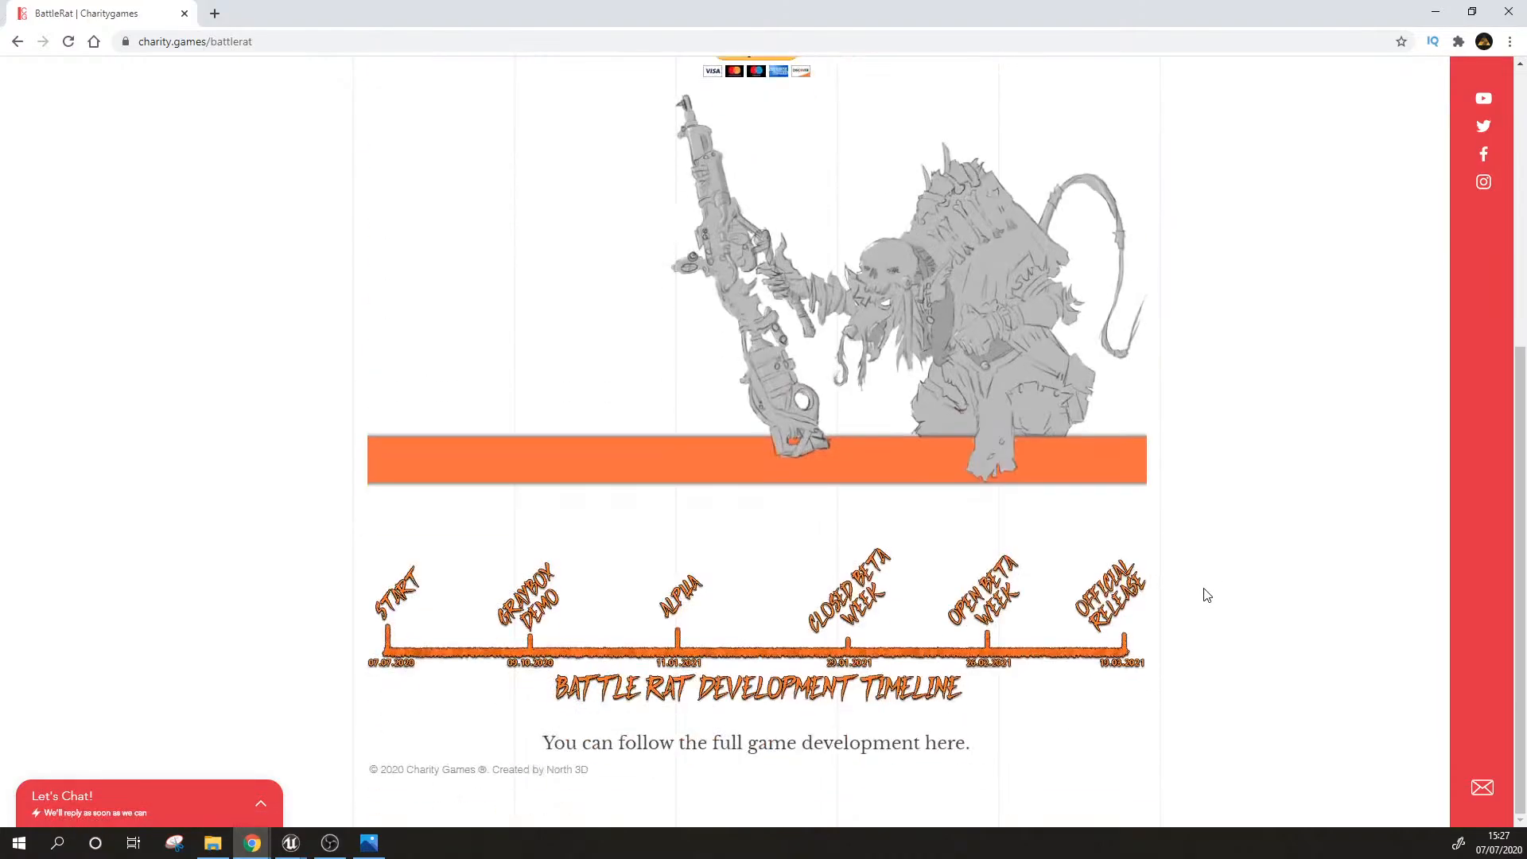
pyautogui.scroll(5, 1207, 595)
pyautogui.click(529, 118)
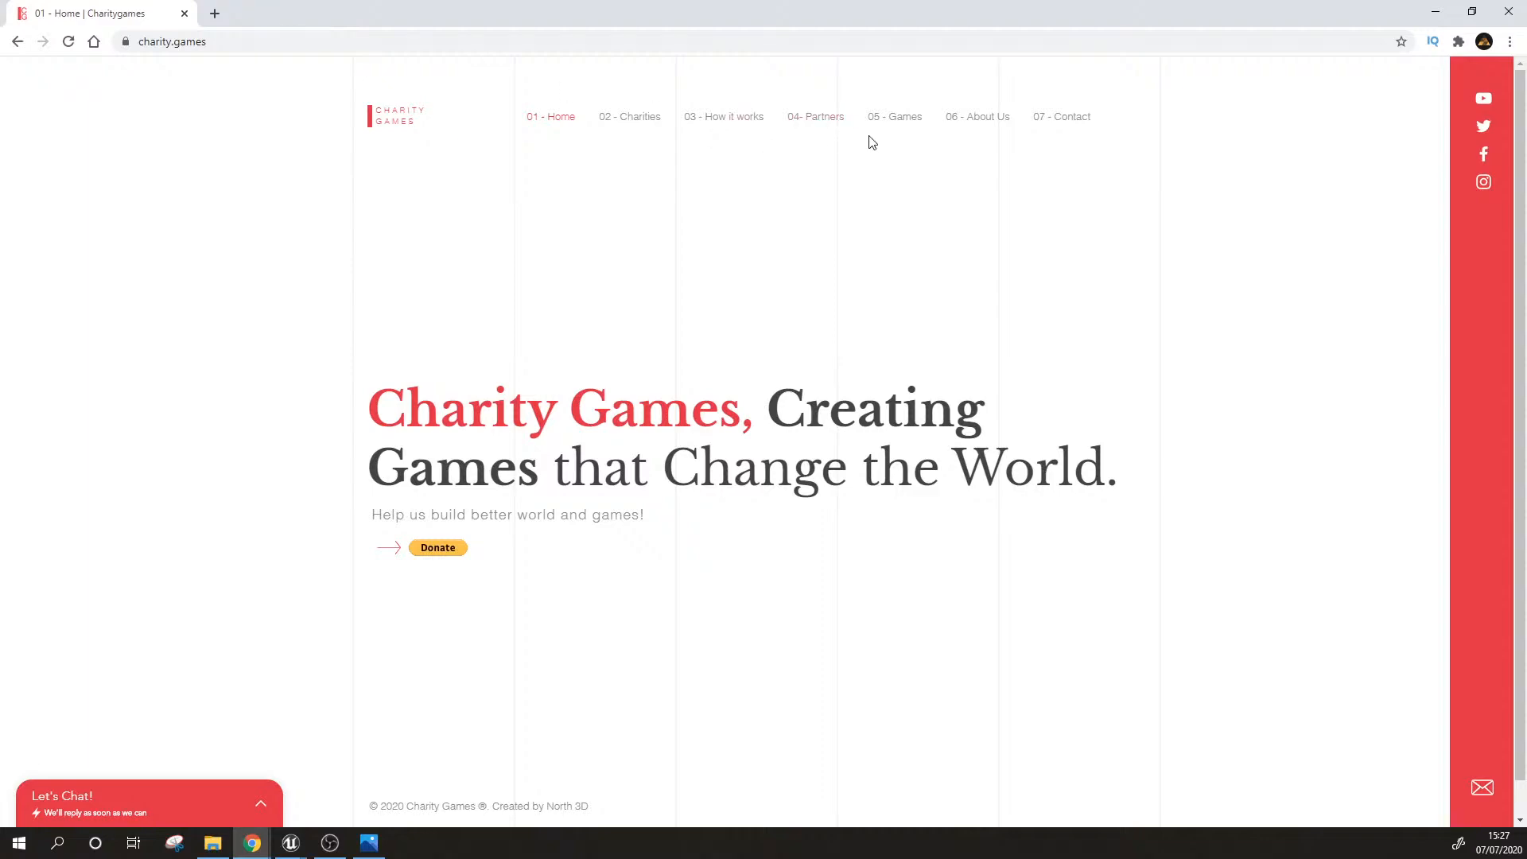
pyautogui.click(183, 13)
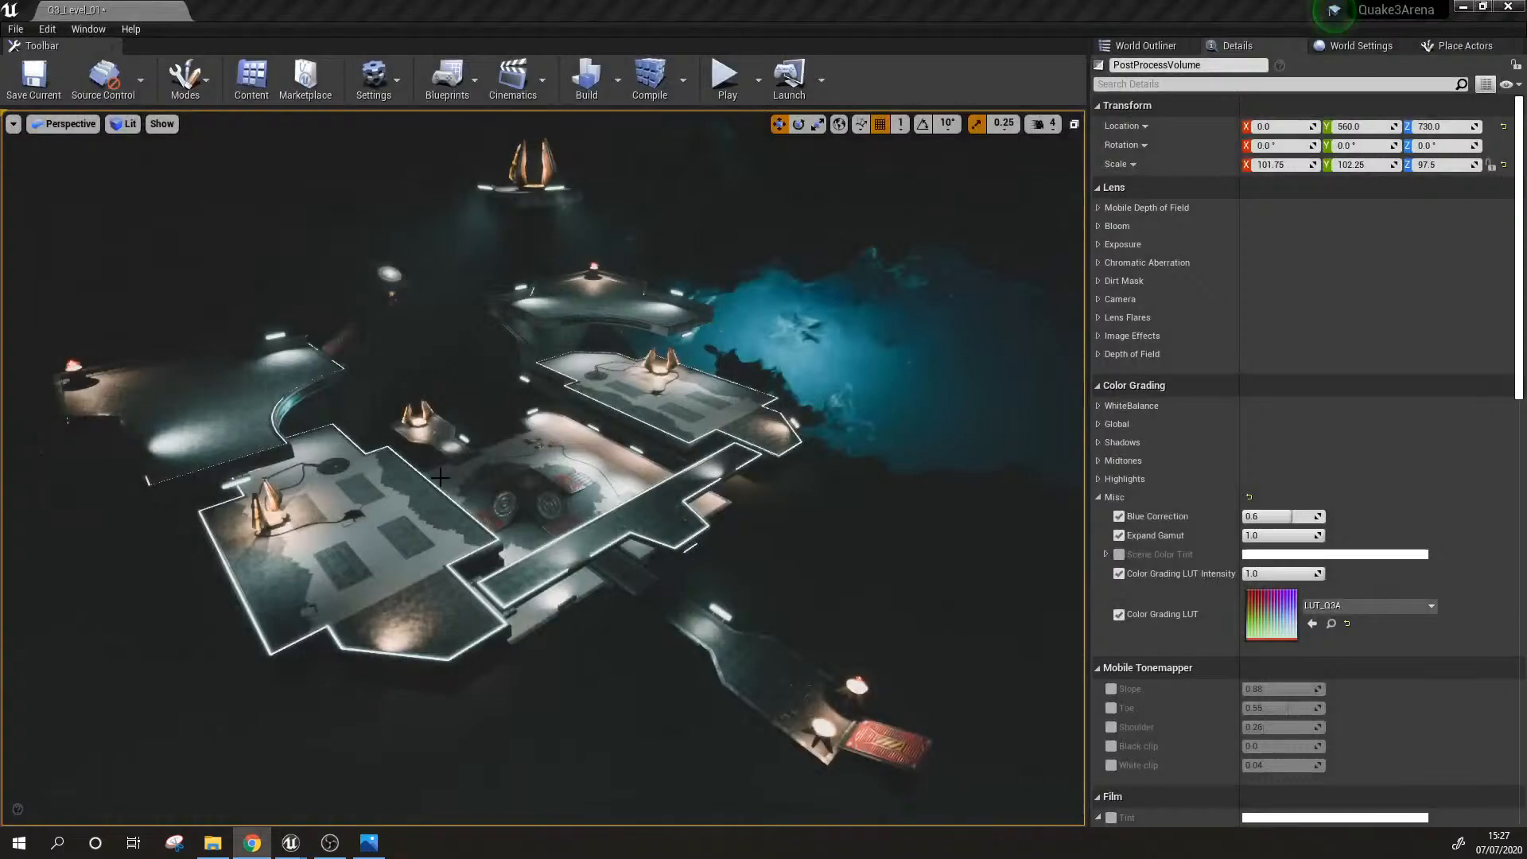
# Step: Examine the whole arena again and move in on the glowing-edged platform with the floor grates and golden claws
pyautogui.moveTo(642, 485)
pyautogui.keyDown('alt'); pyautogui.mouseDown()
pyautogui.moveTo(700, 482)
pyautogui.moveTo(614, 471)
pyautogui.moveTo(645, 484)
pyautogui.mouseUp(); pyautogui.keyUp('alt')
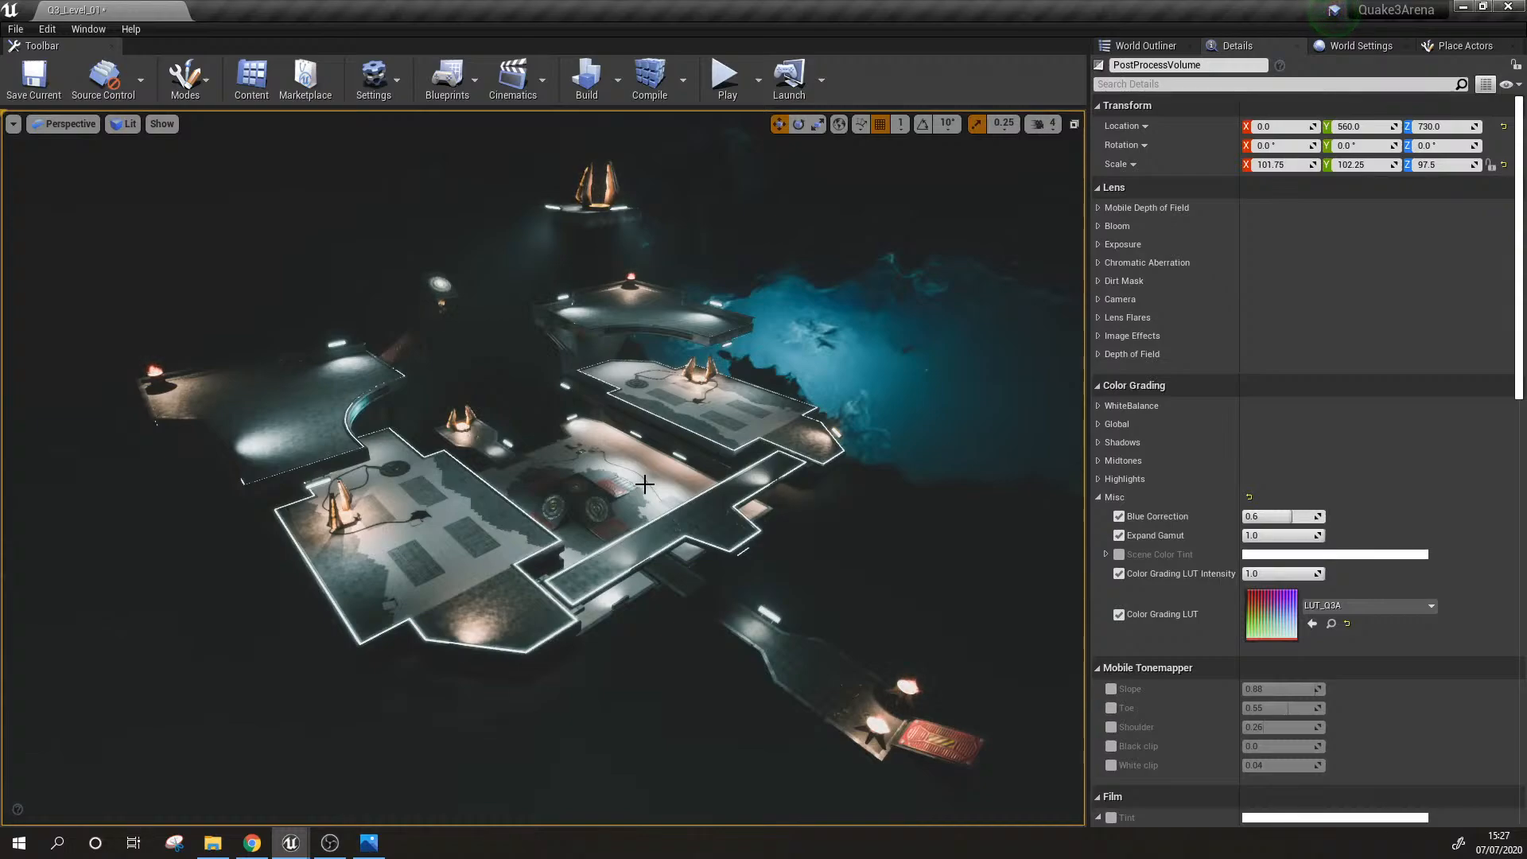
pyautogui.press('w')
pyautogui.moveTo(653, 482); pyautogui.dragTo(346, 495, button='right')
pyautogui.press('s')
pyautogui.press('w')
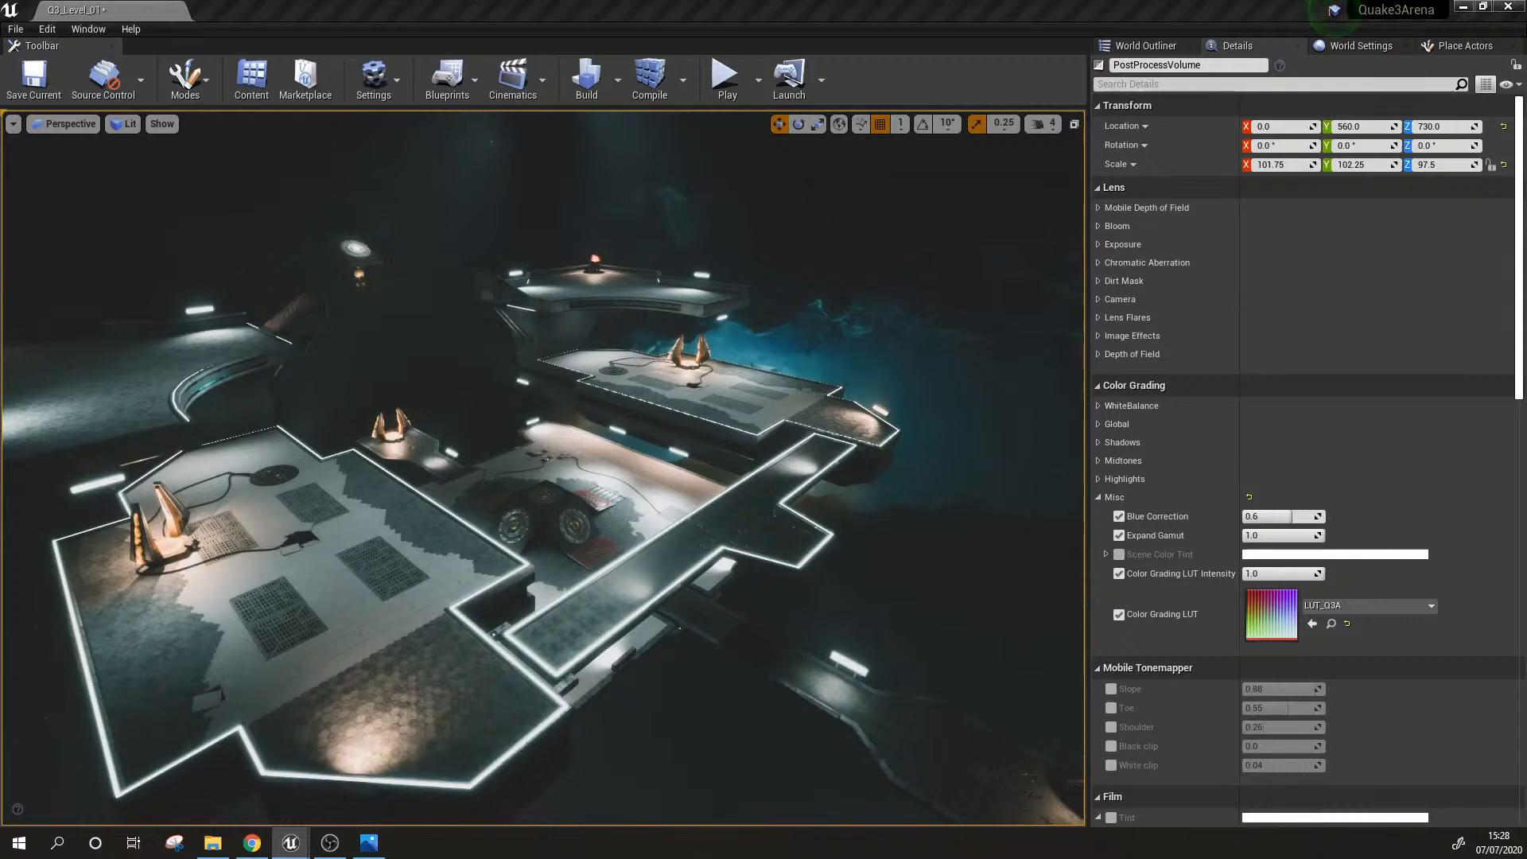
pyautogui.press('w')
pyautogui.moveTo(544, 468); pyautogui.dragTo(358, 433, button='right')
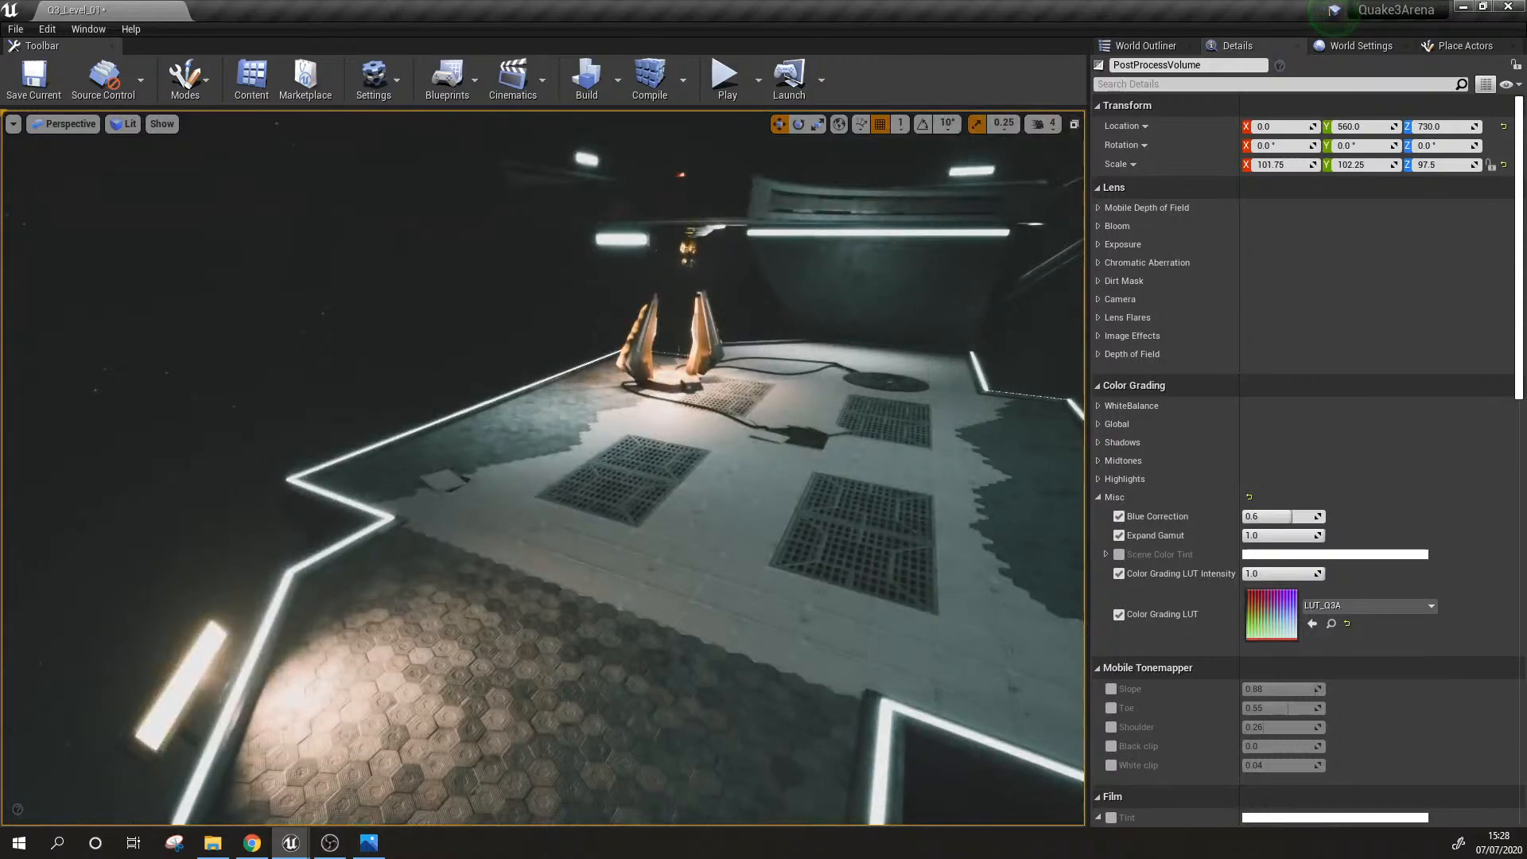
# Step: Examine the whole arena from above, with its central floor and both side platforms, and clear the PostProcessVolume selection
pyautogui.click(544, 721)
pyautogui.moveTo(544, 721); pyautogui.dragTo(813, 708, button='right')
pyautogui.click(490, 556)
pyautogui.moveTo(491, 556); pyautogui.dragTo(939, 569, button='right')
pyautogui.moveTo(390, 391); pyautogui.dragTo(407, 337)
pyautogui.moveTo(406, 337); pyautogui.dragTo(477, 358, button='right')
pyautogui.press('Escape')
pyautogui.moveTo(552, 491); pyautogui.dragTo(437, 469, button='right')
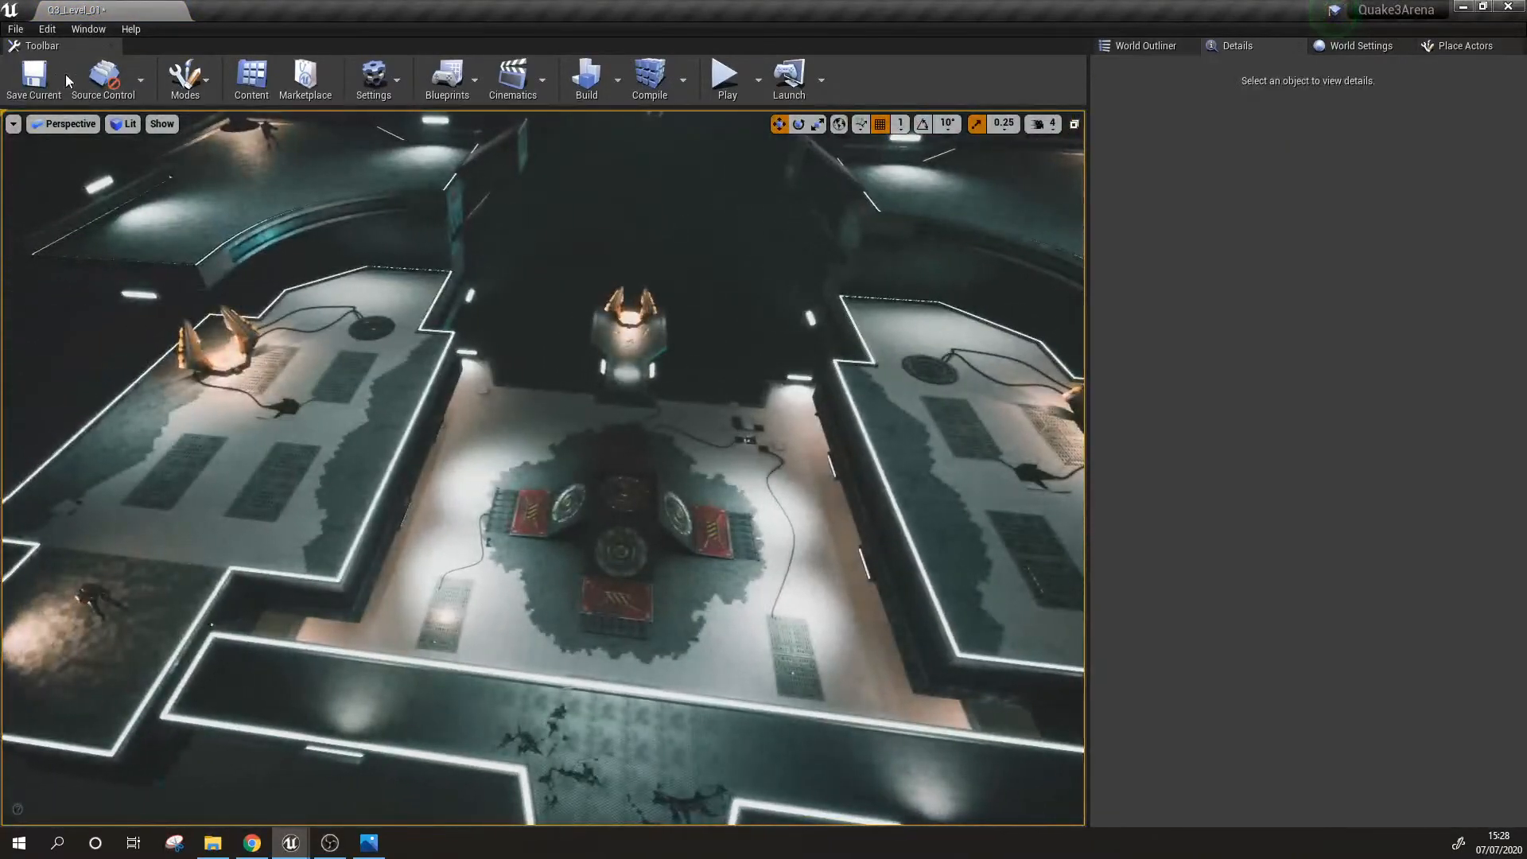
# Step: Save the current level and start playing it in the viewport
pyautogui.click(15, 28)
pyautogui.click(44, 97)
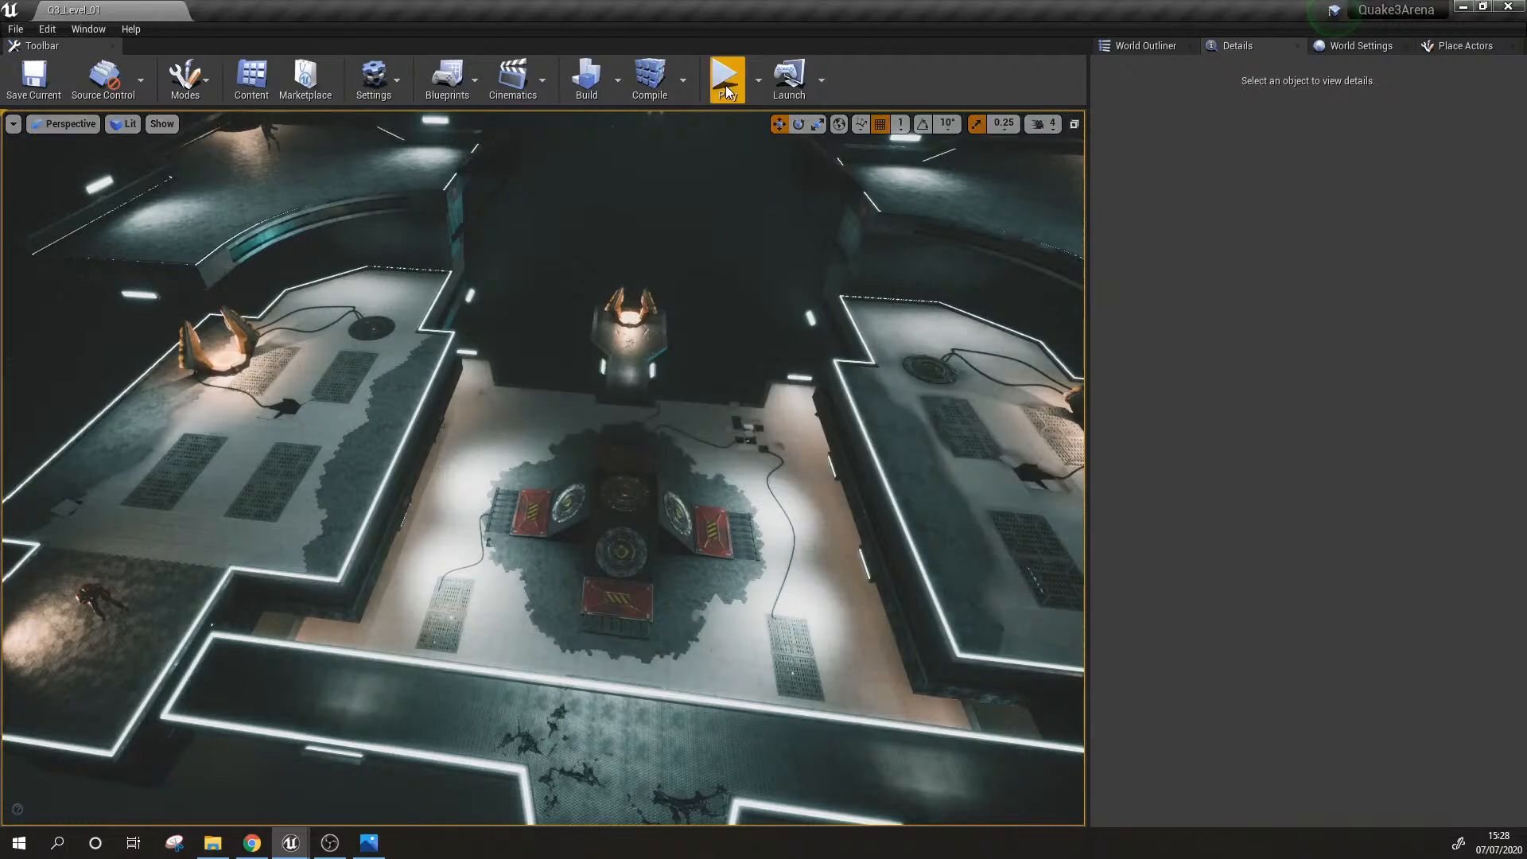
pyautogui.click(727, 79)
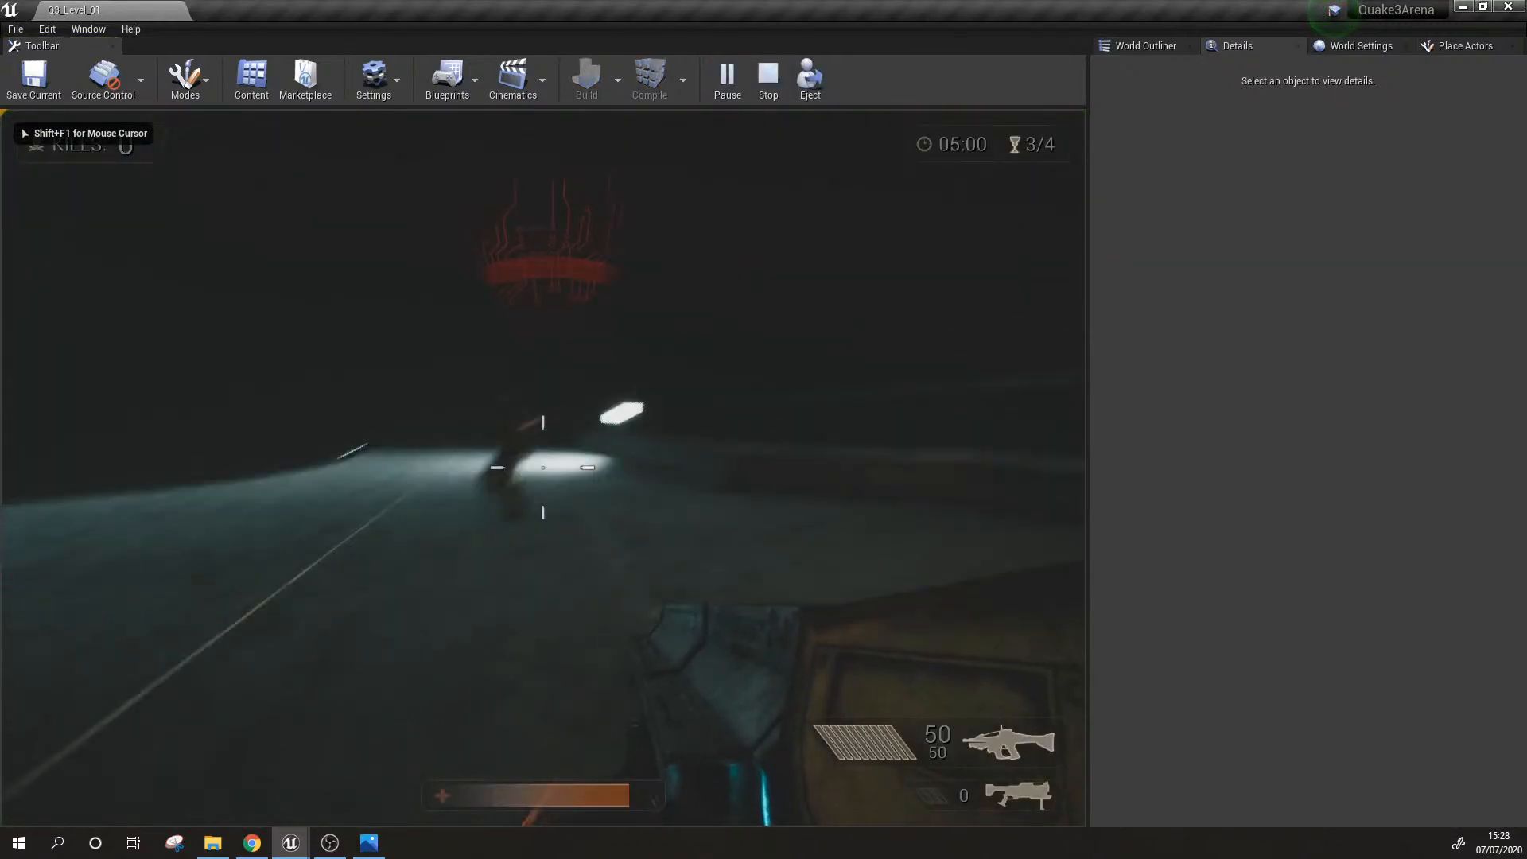
# Step: Play the match in first person: shoot the first opponent, reload the rifle and run across the upper platforms
pyautogui.click(543, 468)
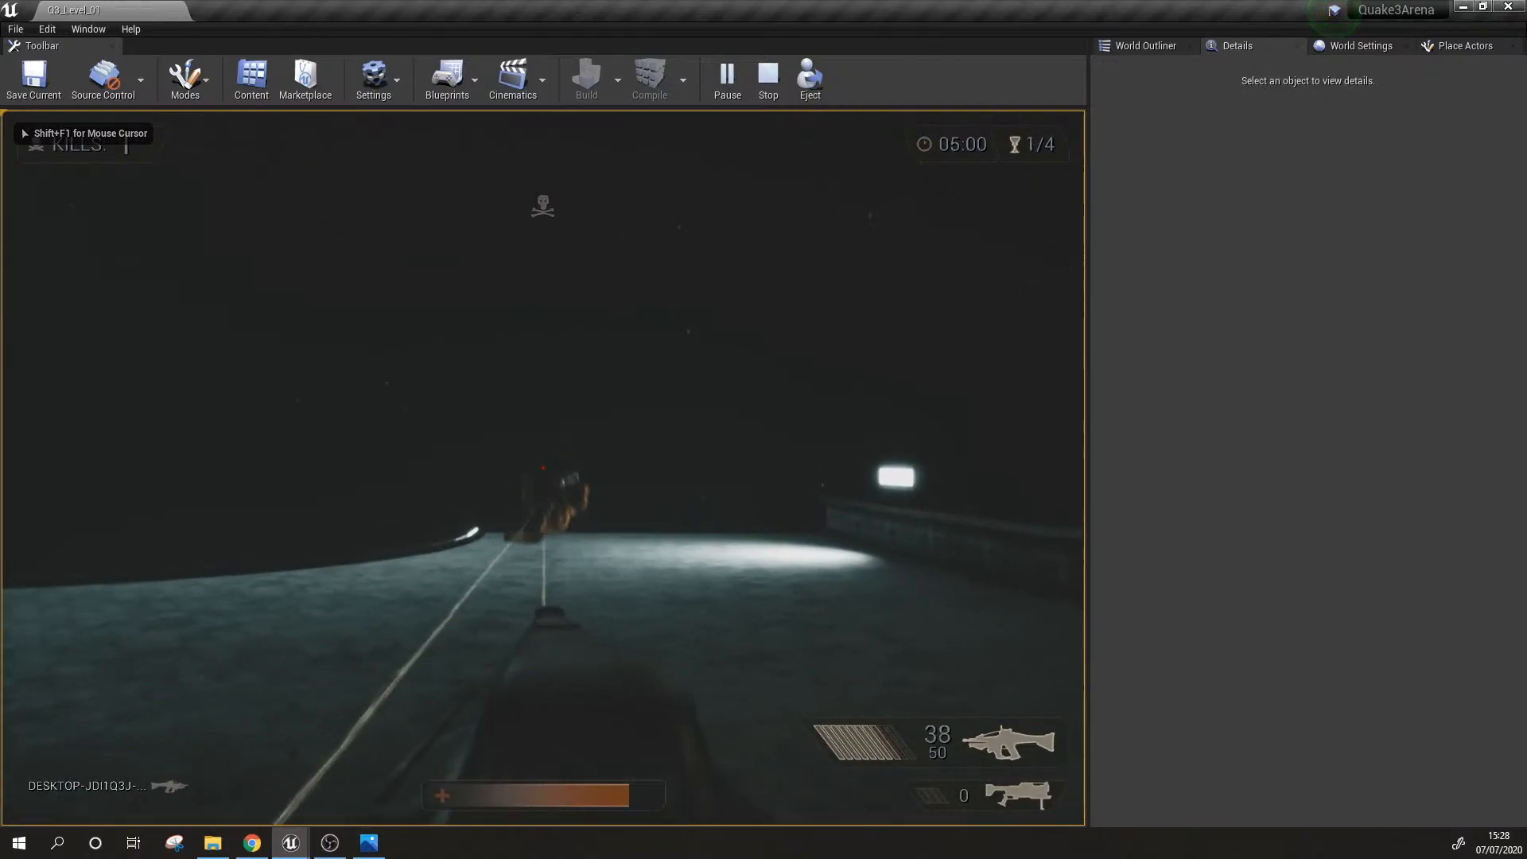
pyautogui.press('Tab')
pyautogui.press('r')
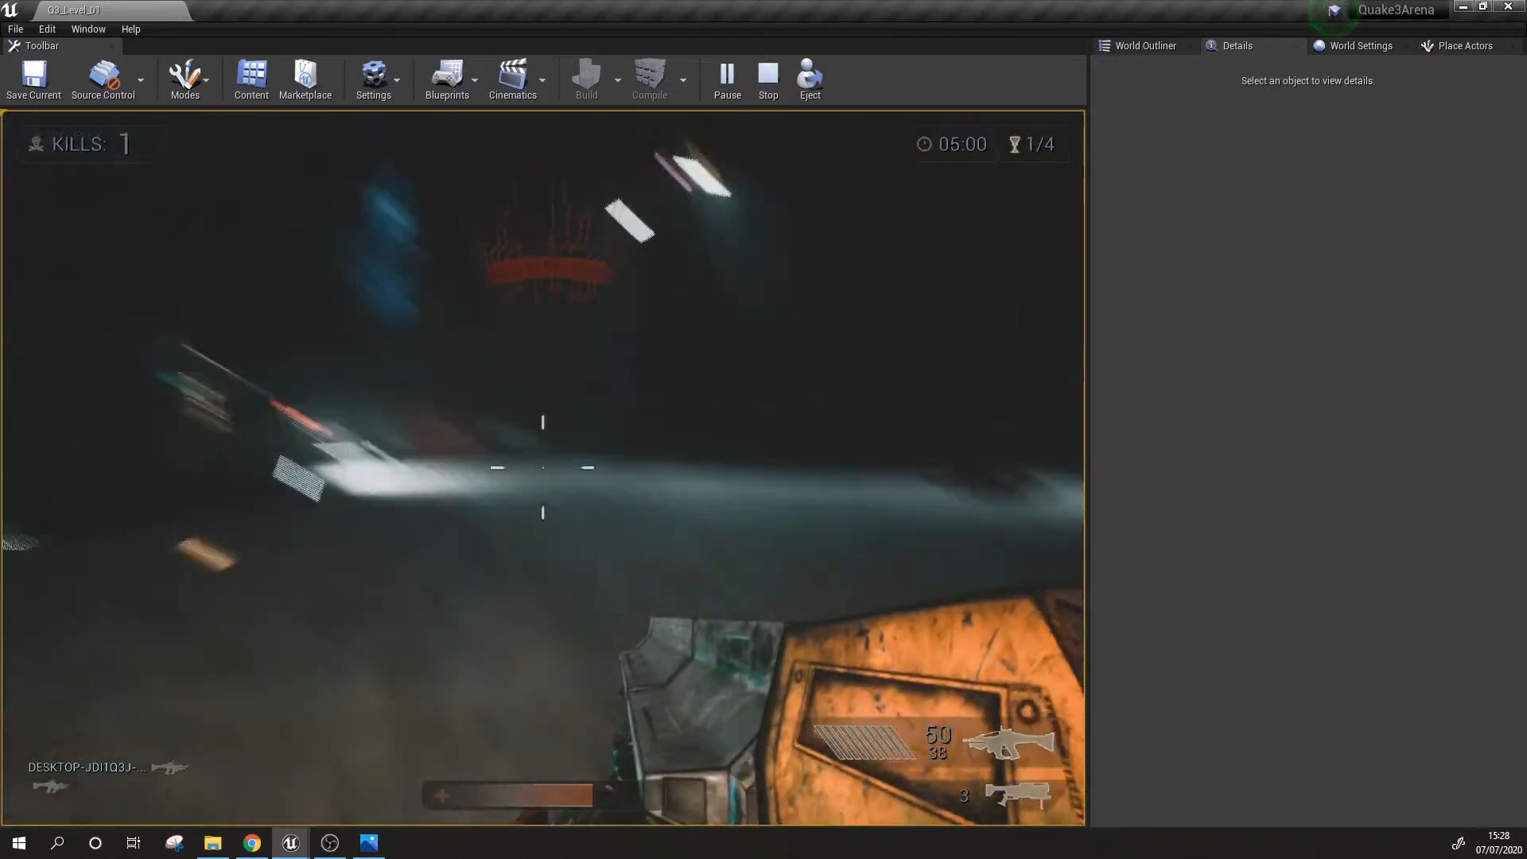
pyautogui.press('w')
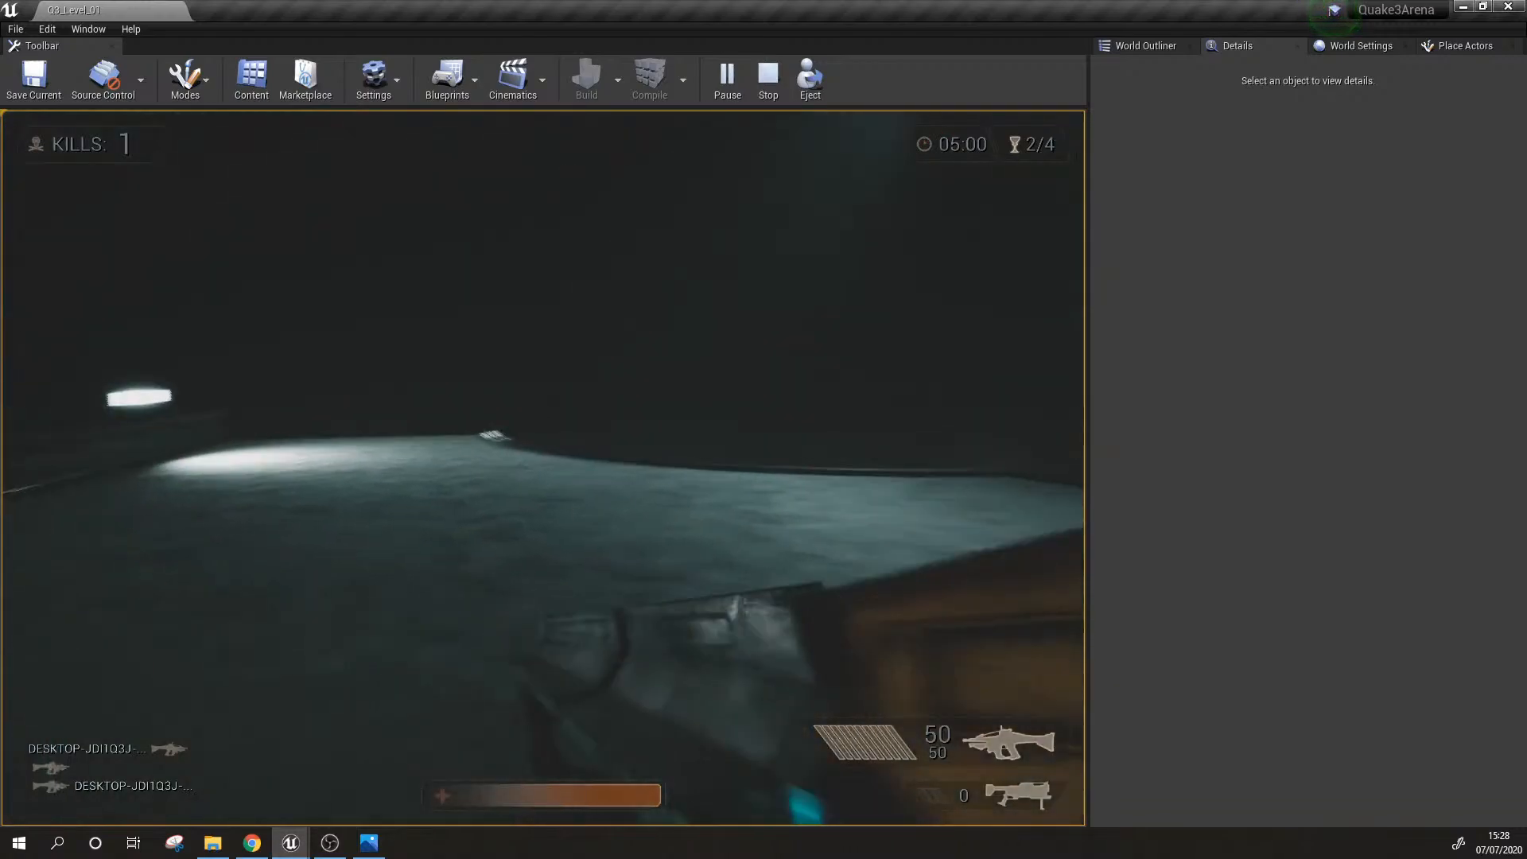
pyautogui.press('w')
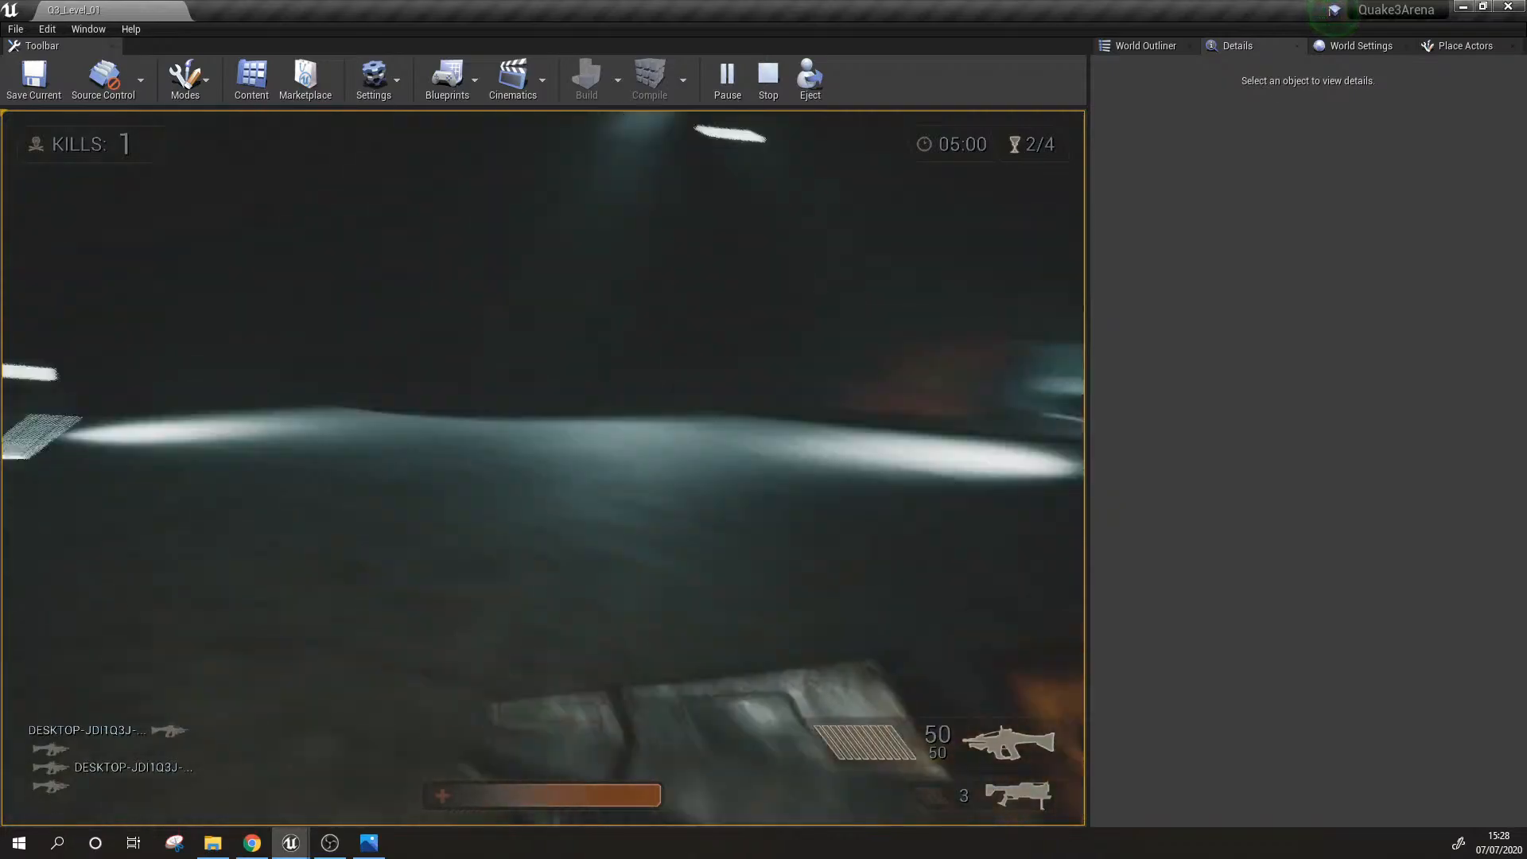
pyautogui.press('w')
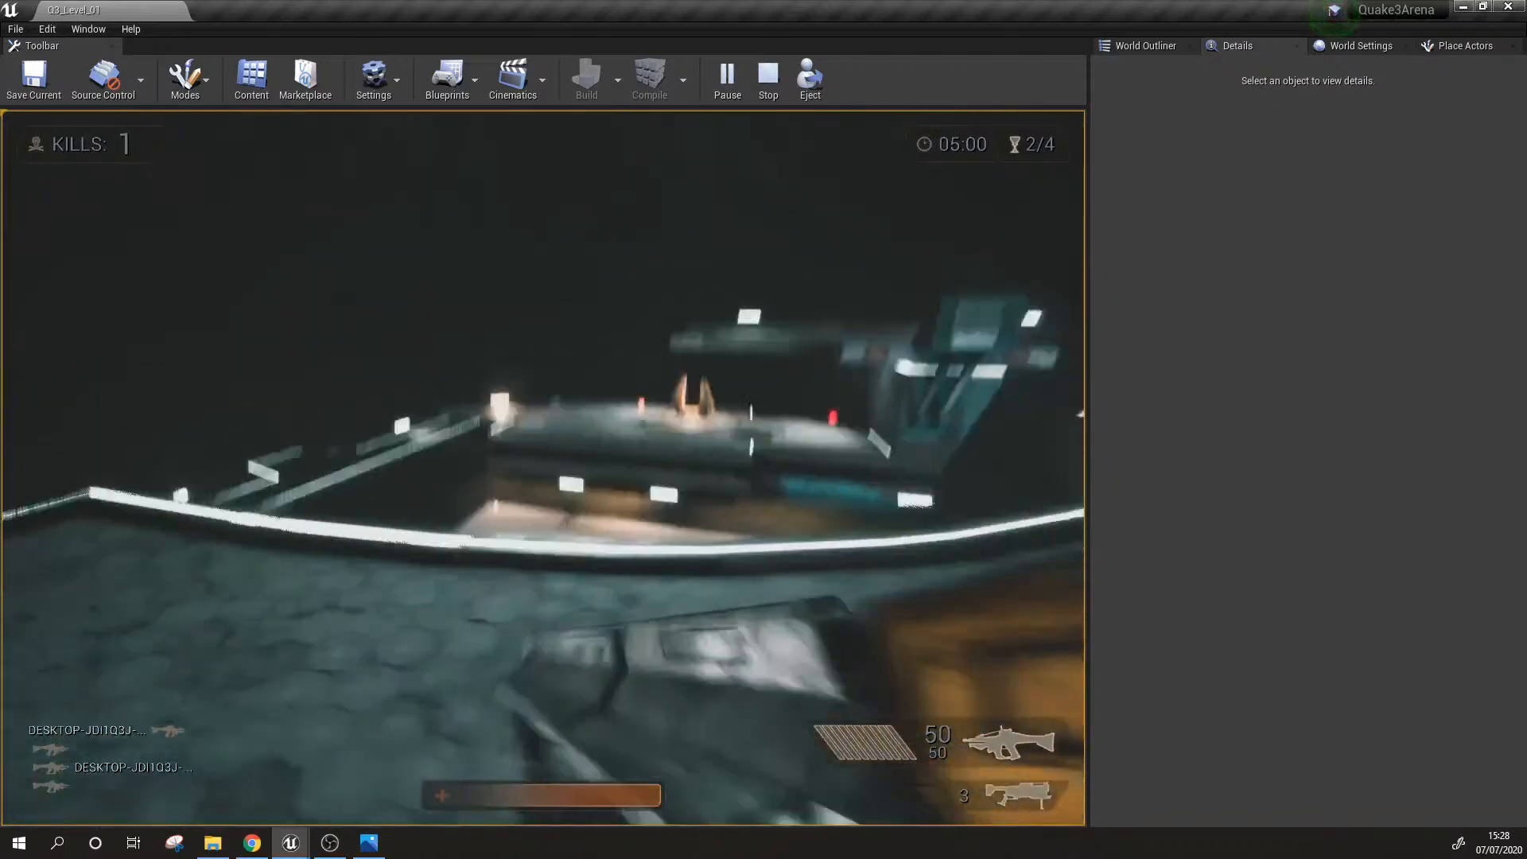
pyautogui.press('w')
pyautogui.click(543, 468)
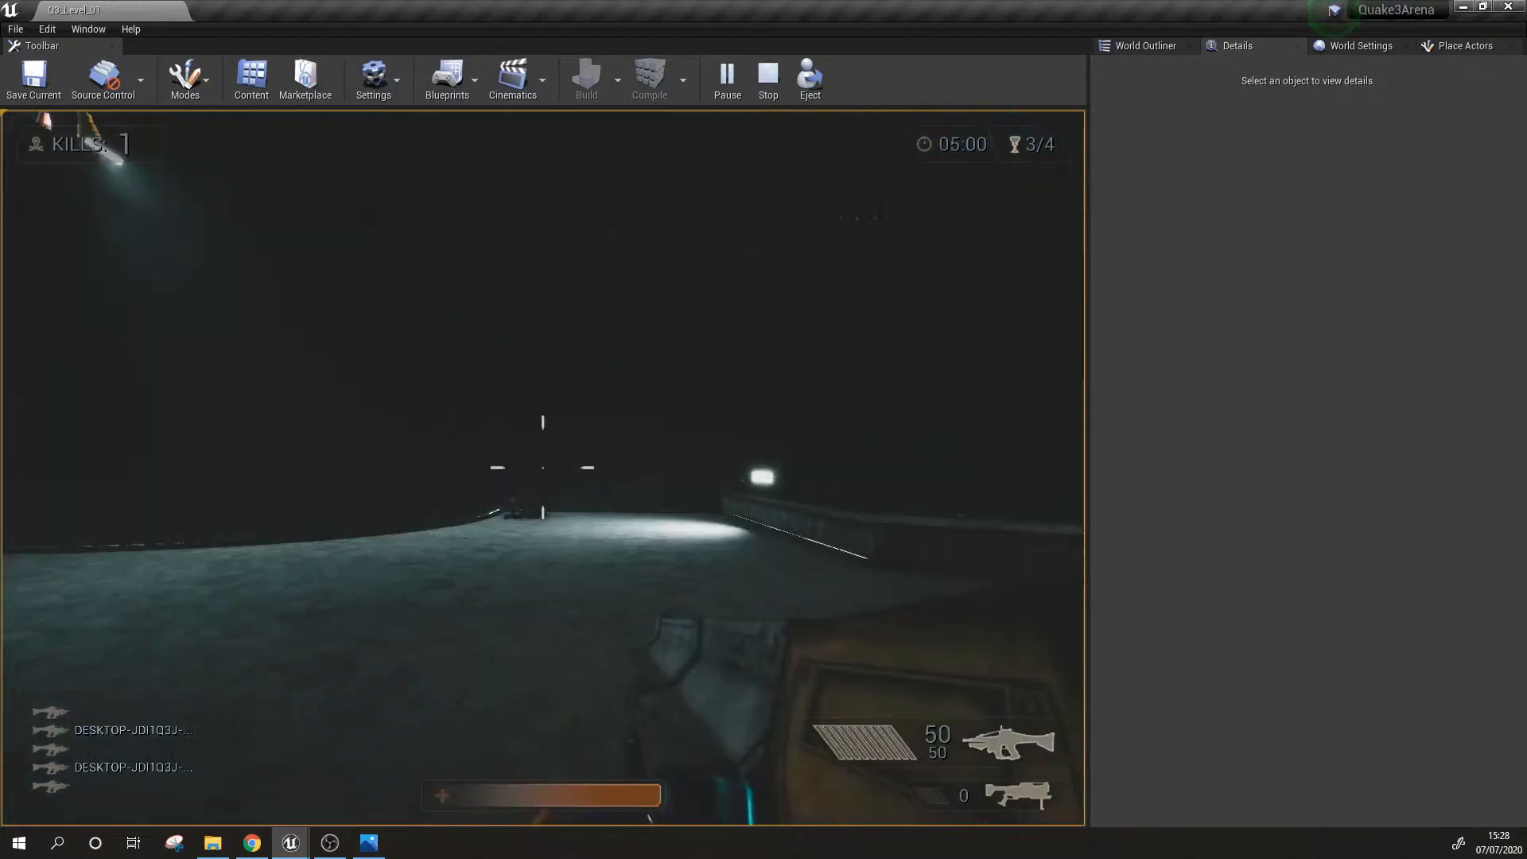
# Step: Continue the match after respawning, aiming down the rifle's sights and firing at the opponents near the red ramp
pyautogui.press('w')
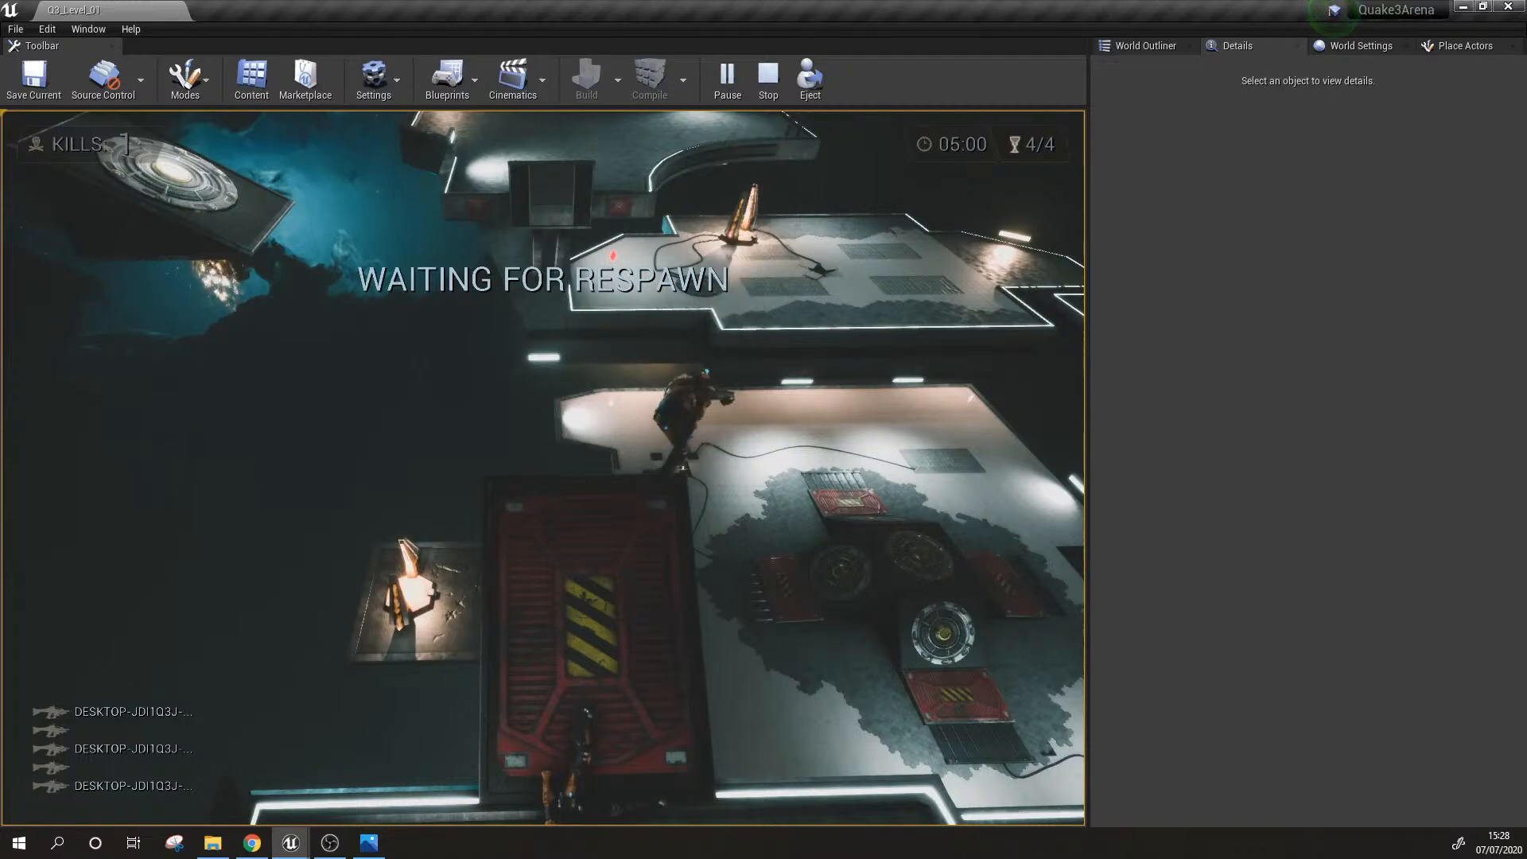
pyautogui.click(543, 468)
pyautogui.press('w')
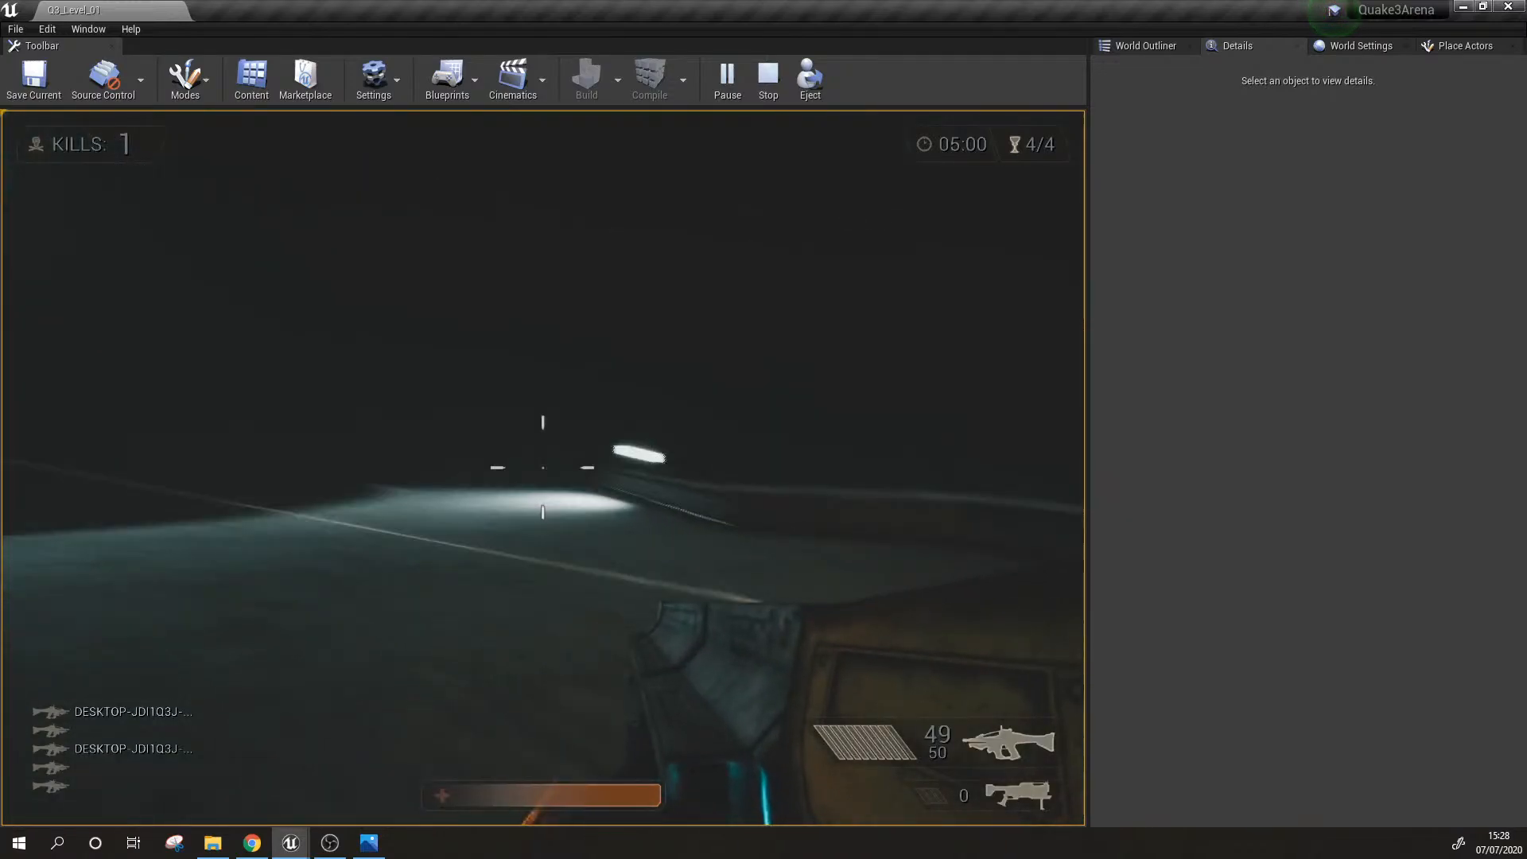
pyautogui.rightClick(543, 468)
pyautogui.click(543, 468)
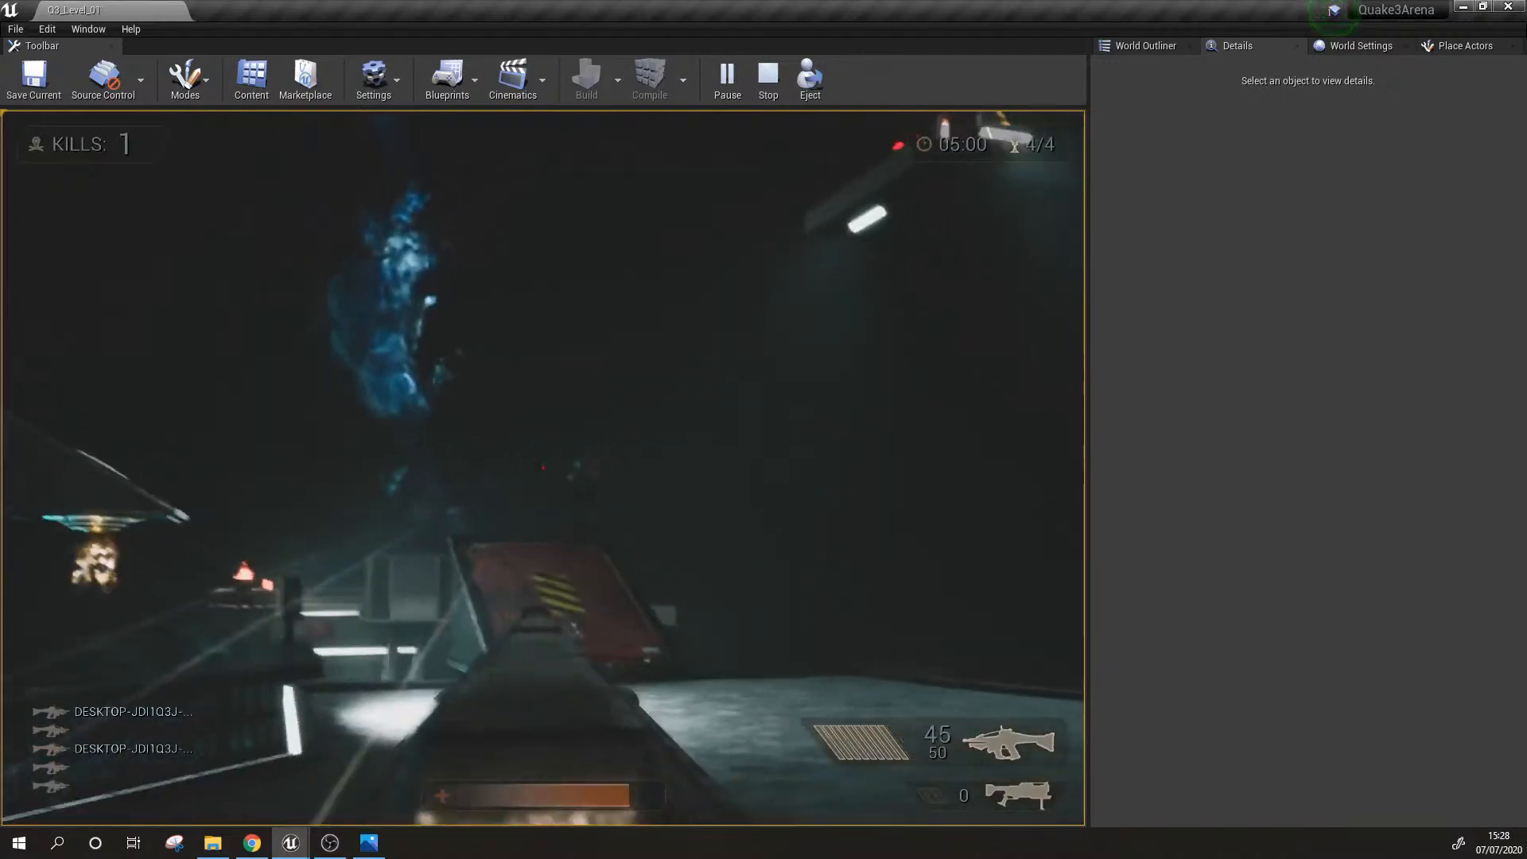
pyautogui.click(543, 467)
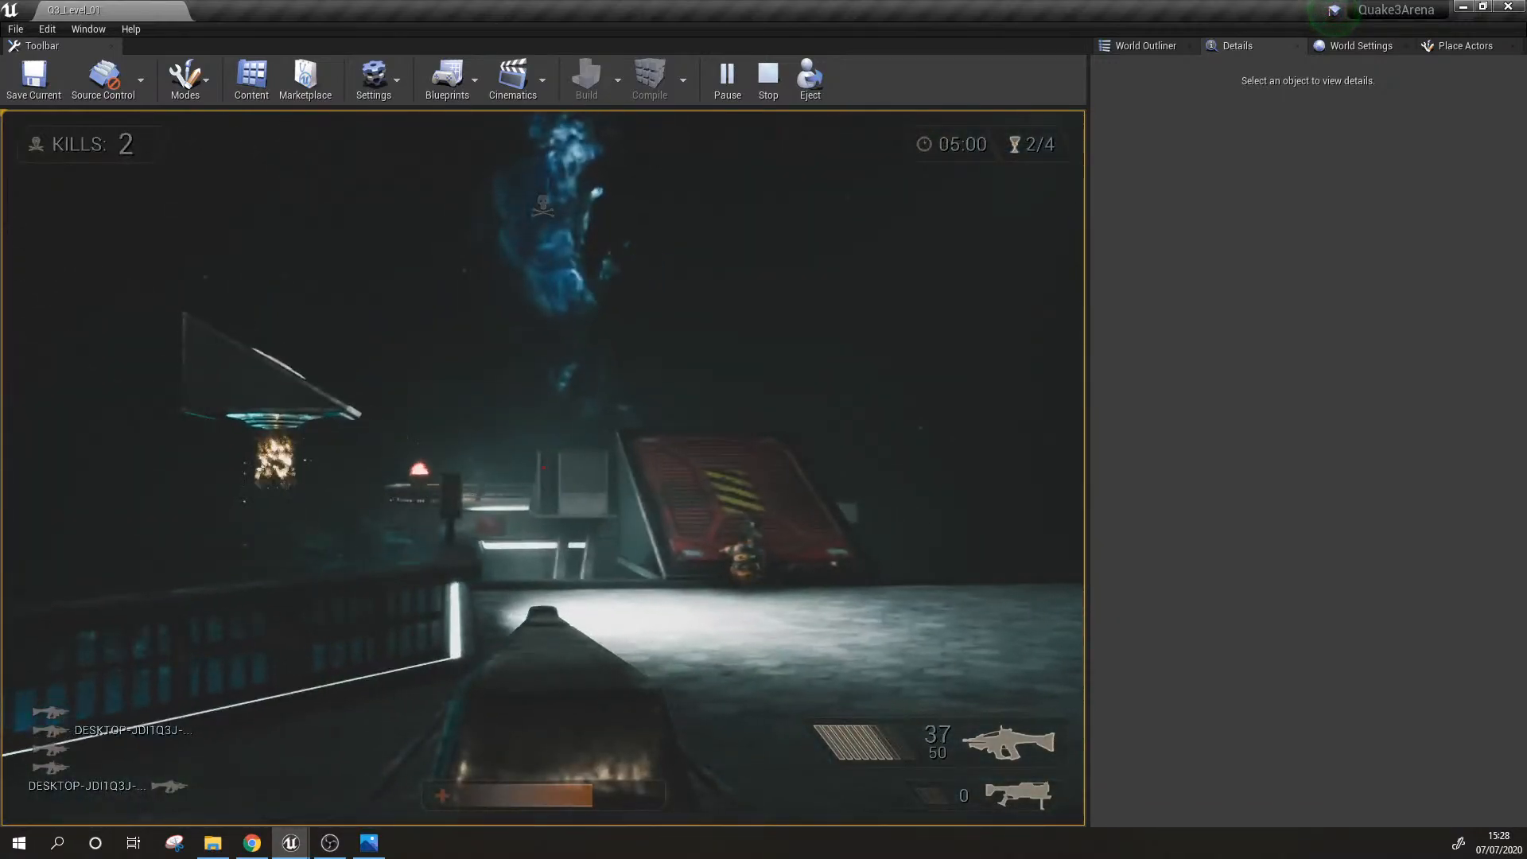
pyautogui.click(543, 467)
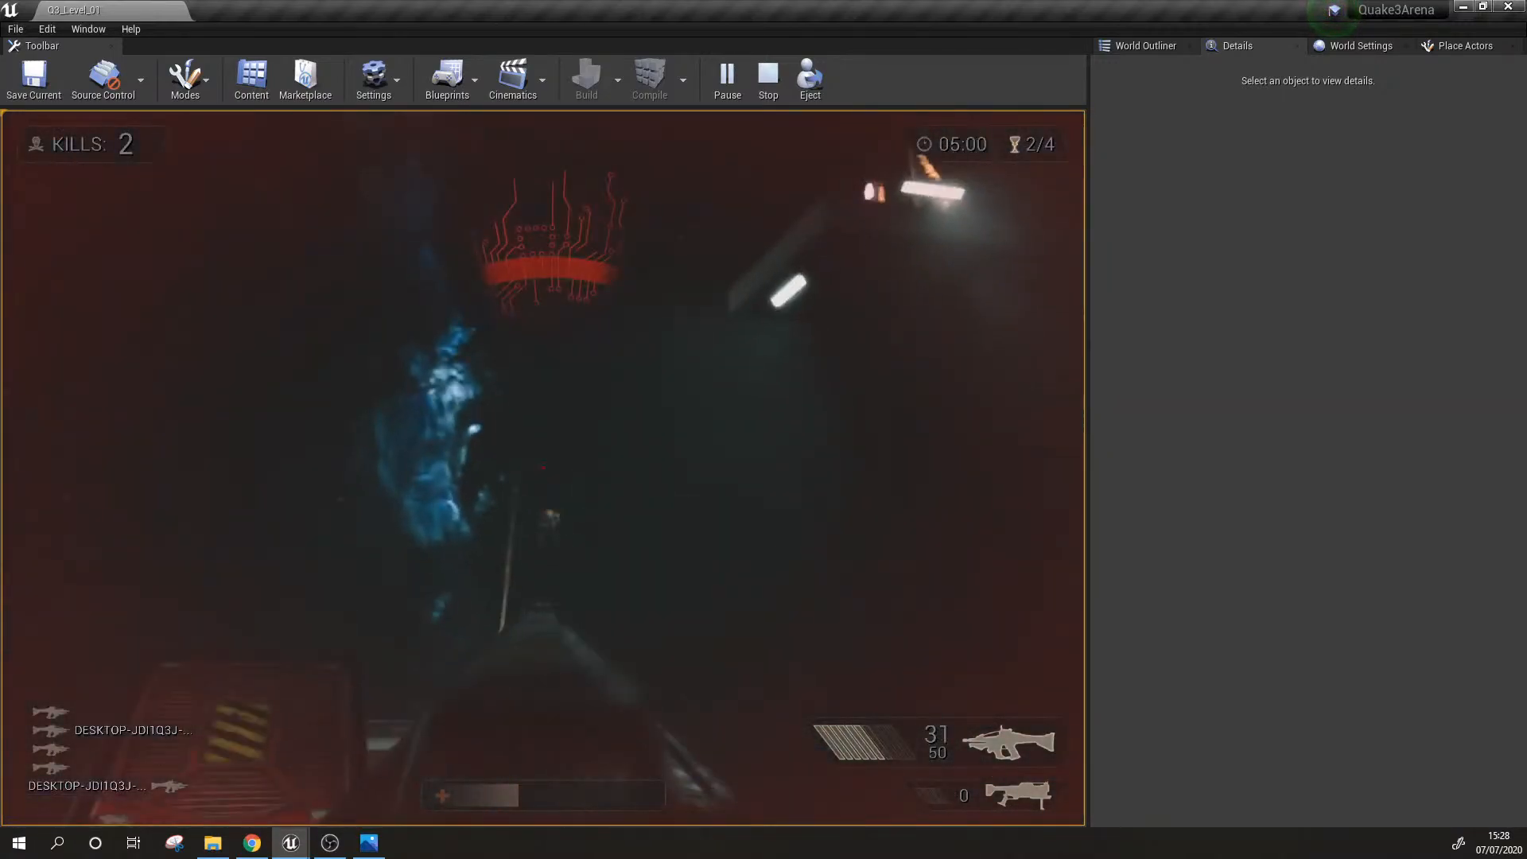
pyautogui.click(544, 468)
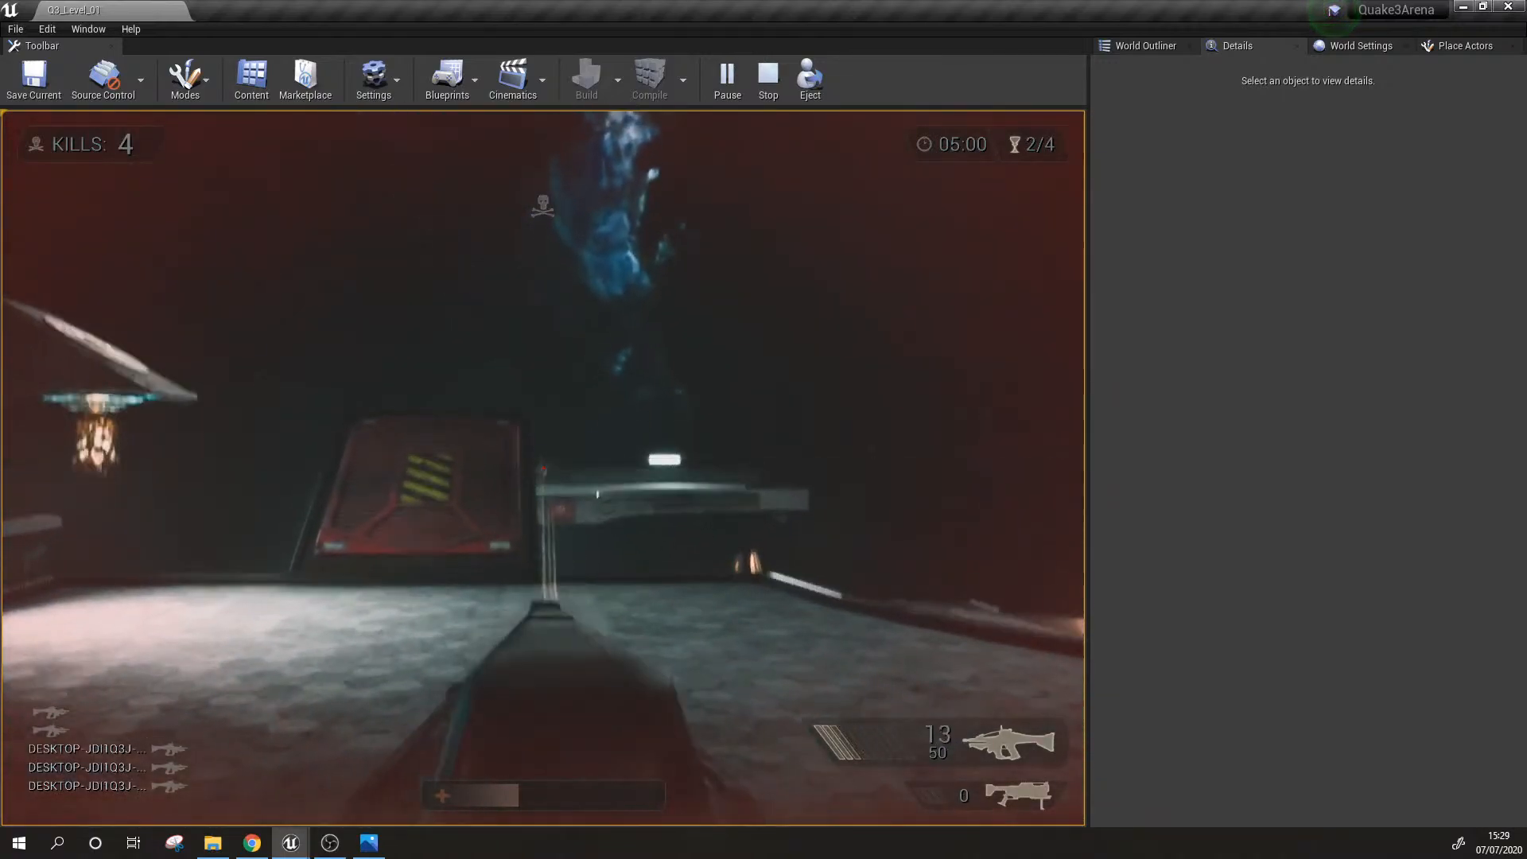
# Step: Switch between the carried weapons while fighting on, and end the play session
pyautogui.scroll(-1, 544, 468)
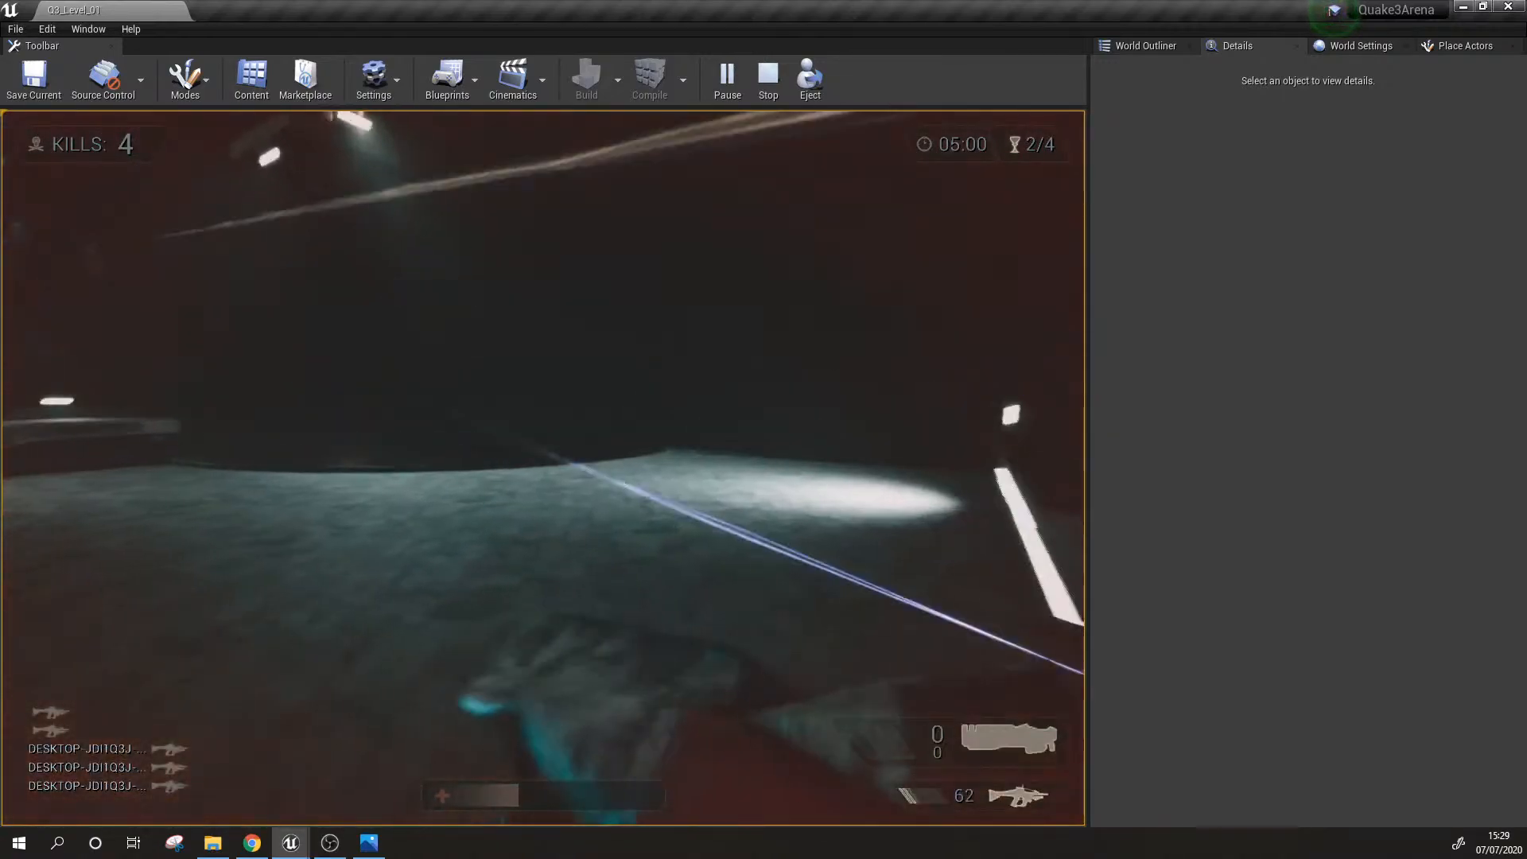
pyautogui.click(543, 468)
pyautogui.scroll(1, 544, 468)
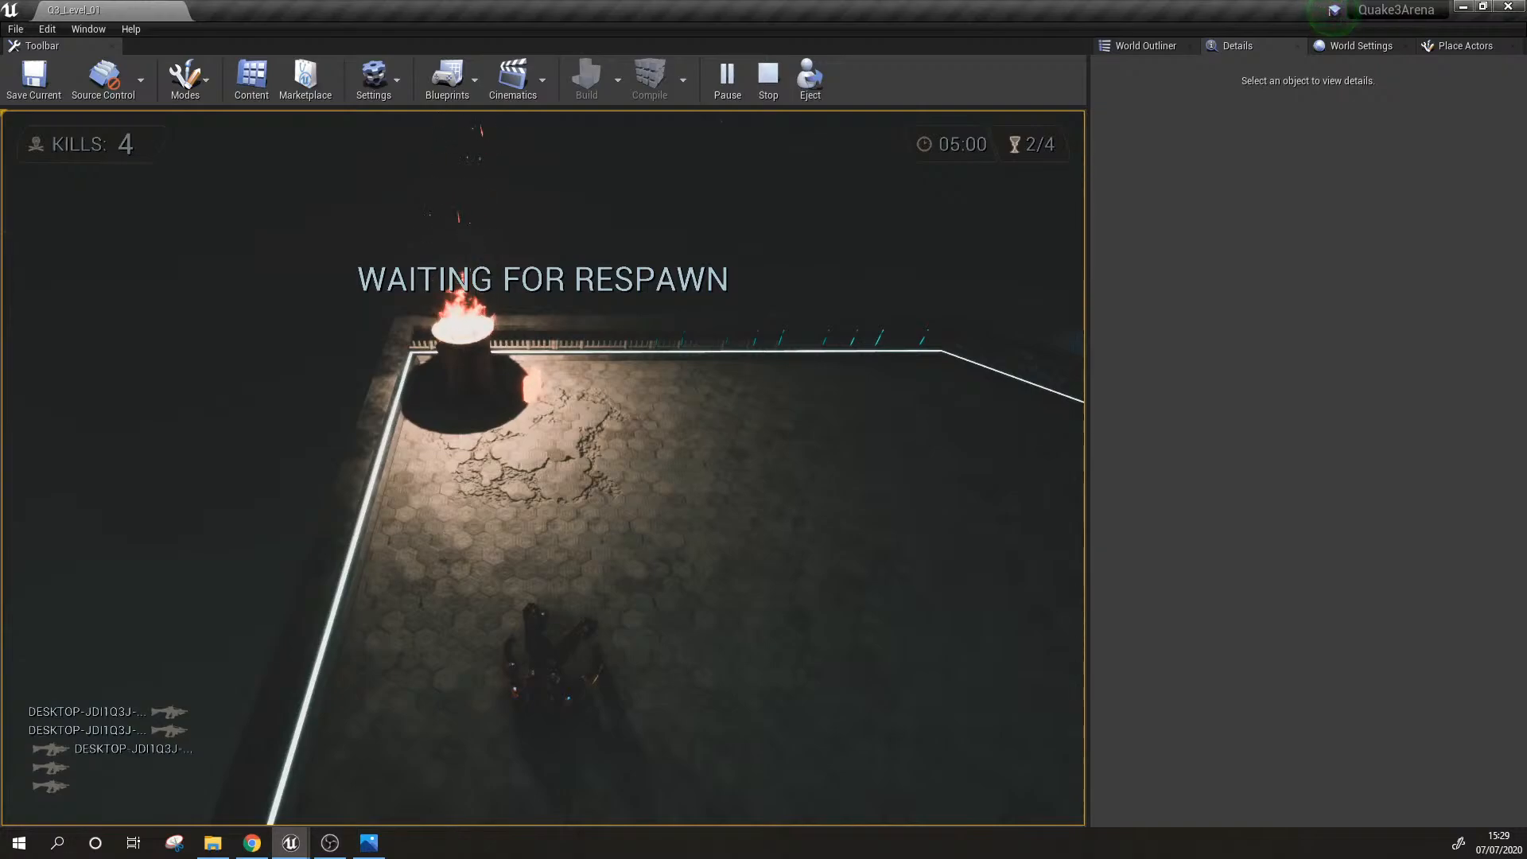
pyautogui.click(758, 78)
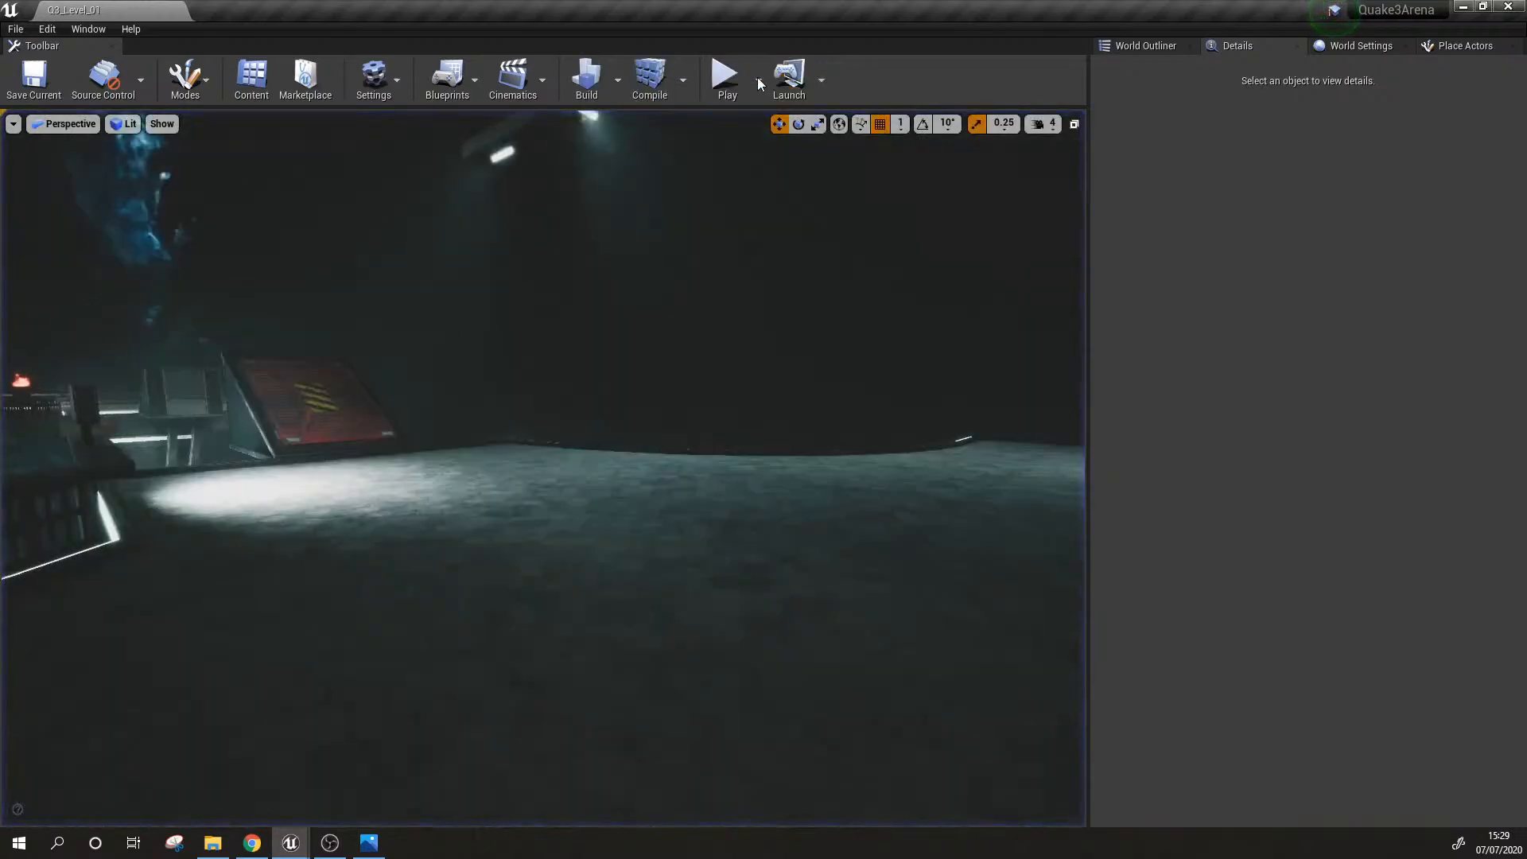
# Step: Run the level in Simulate mode, watch the bots fight from above the bridge and side platforms, and stop the simulation
pyautogui.click(759, 80)
pyautogui.click(805, 212)
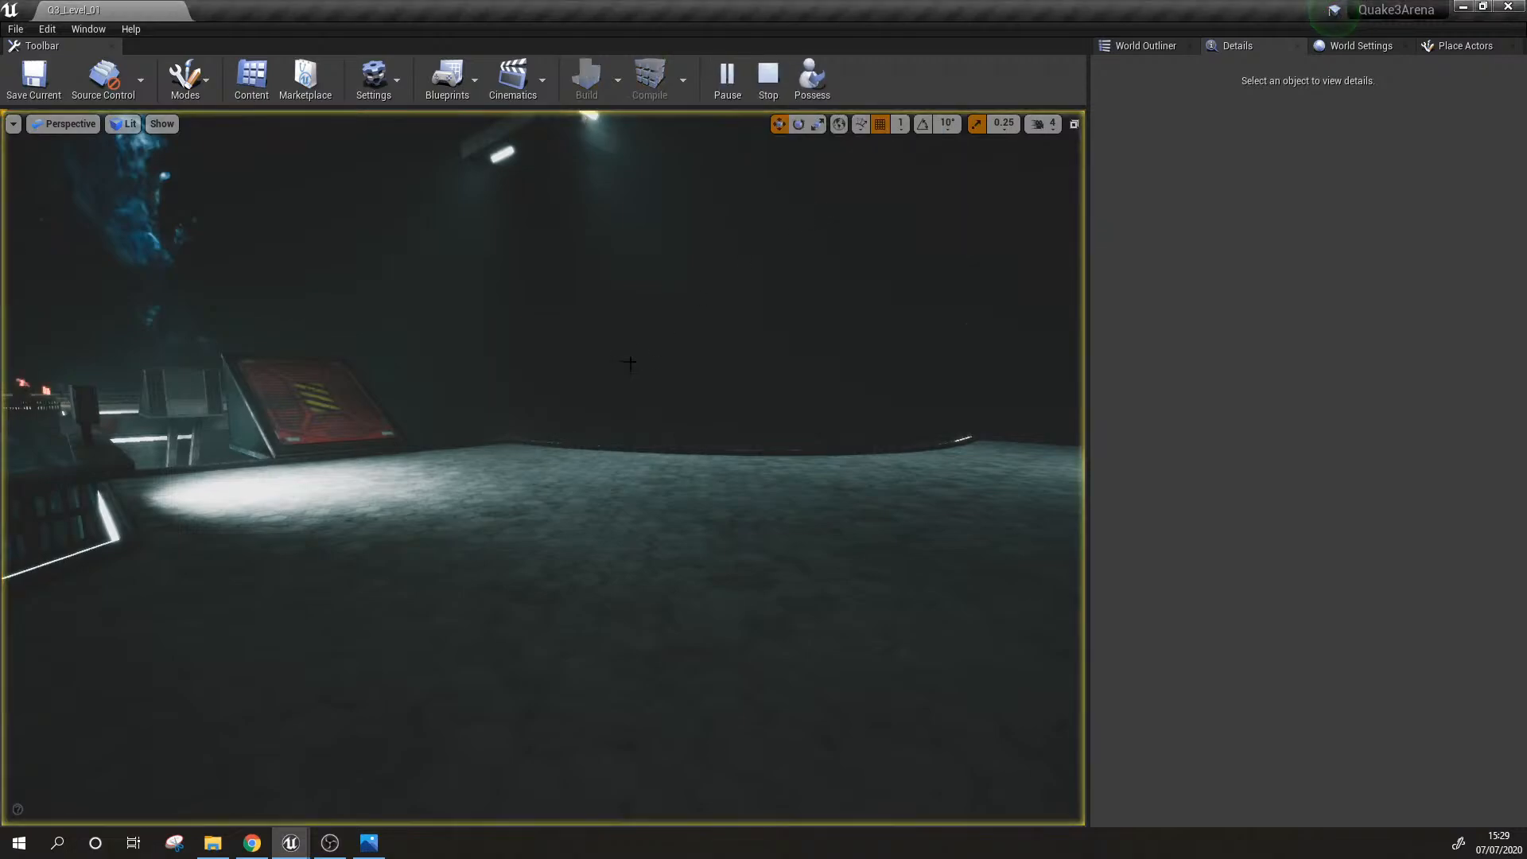
pyautogui.moveTo(630, 364); pyautogui.dragTo(697, 444, button='right')
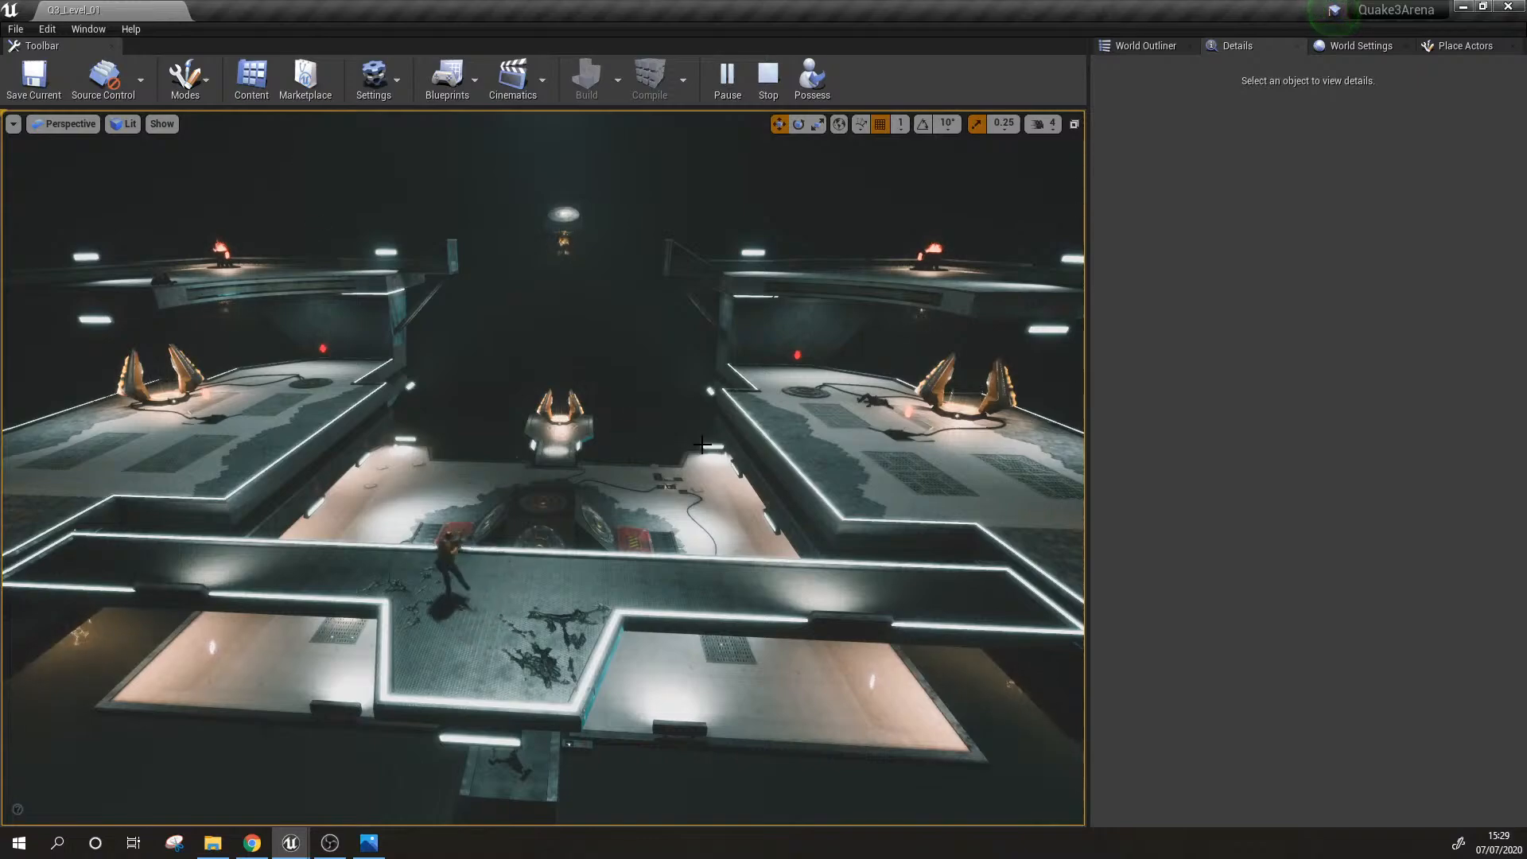
pyautogui.moveTo(730, 455); pyautogui.dragTo(651, 397, button='right')
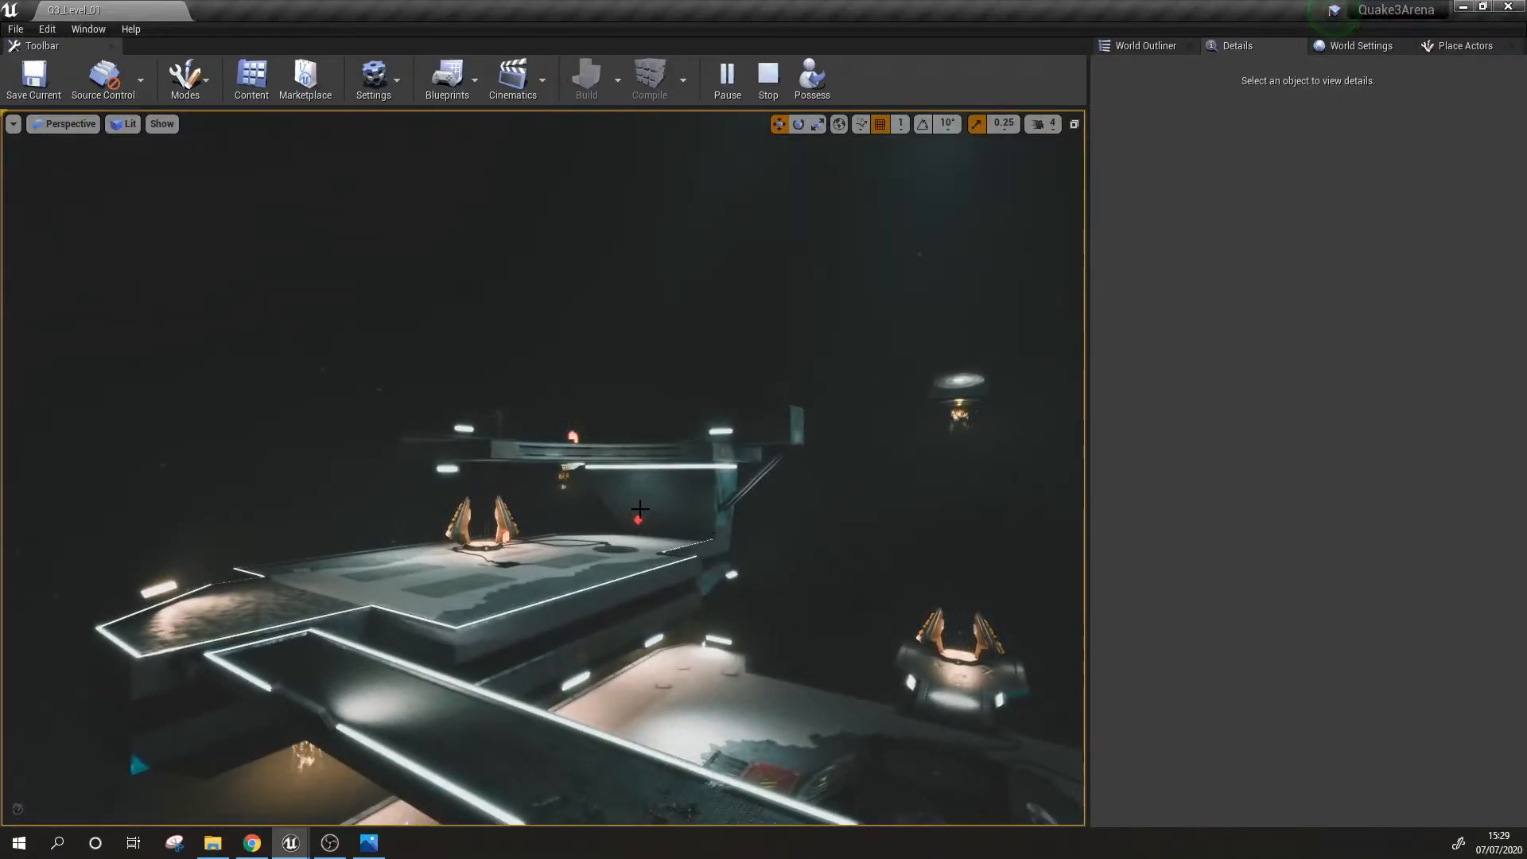
pyautogui.moveTo(650, 398); pyautogui.dragTo(710, 488, button='right')
pyautogui.press('Escape')
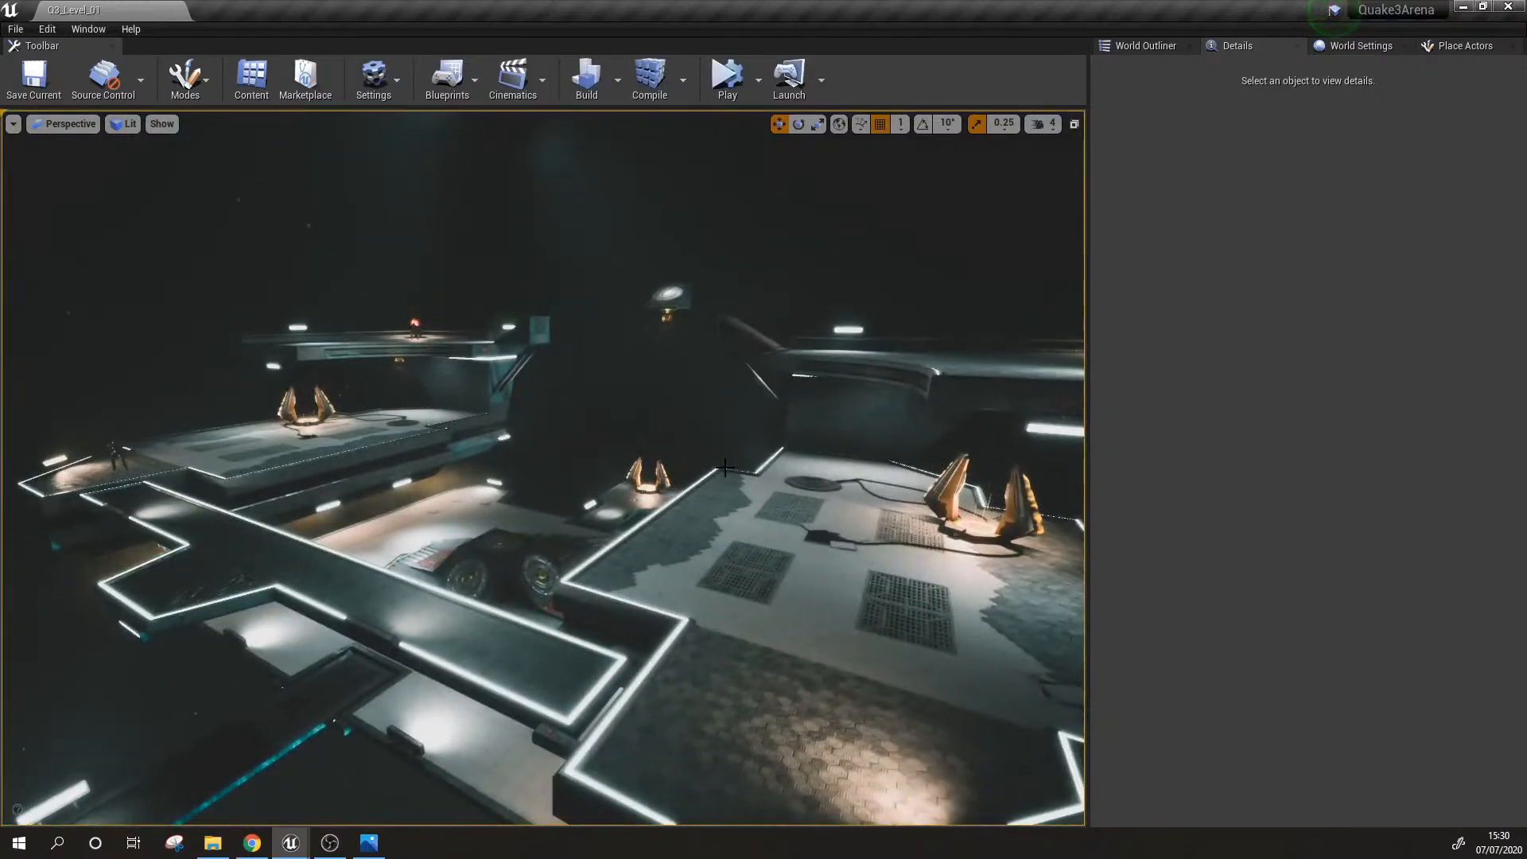